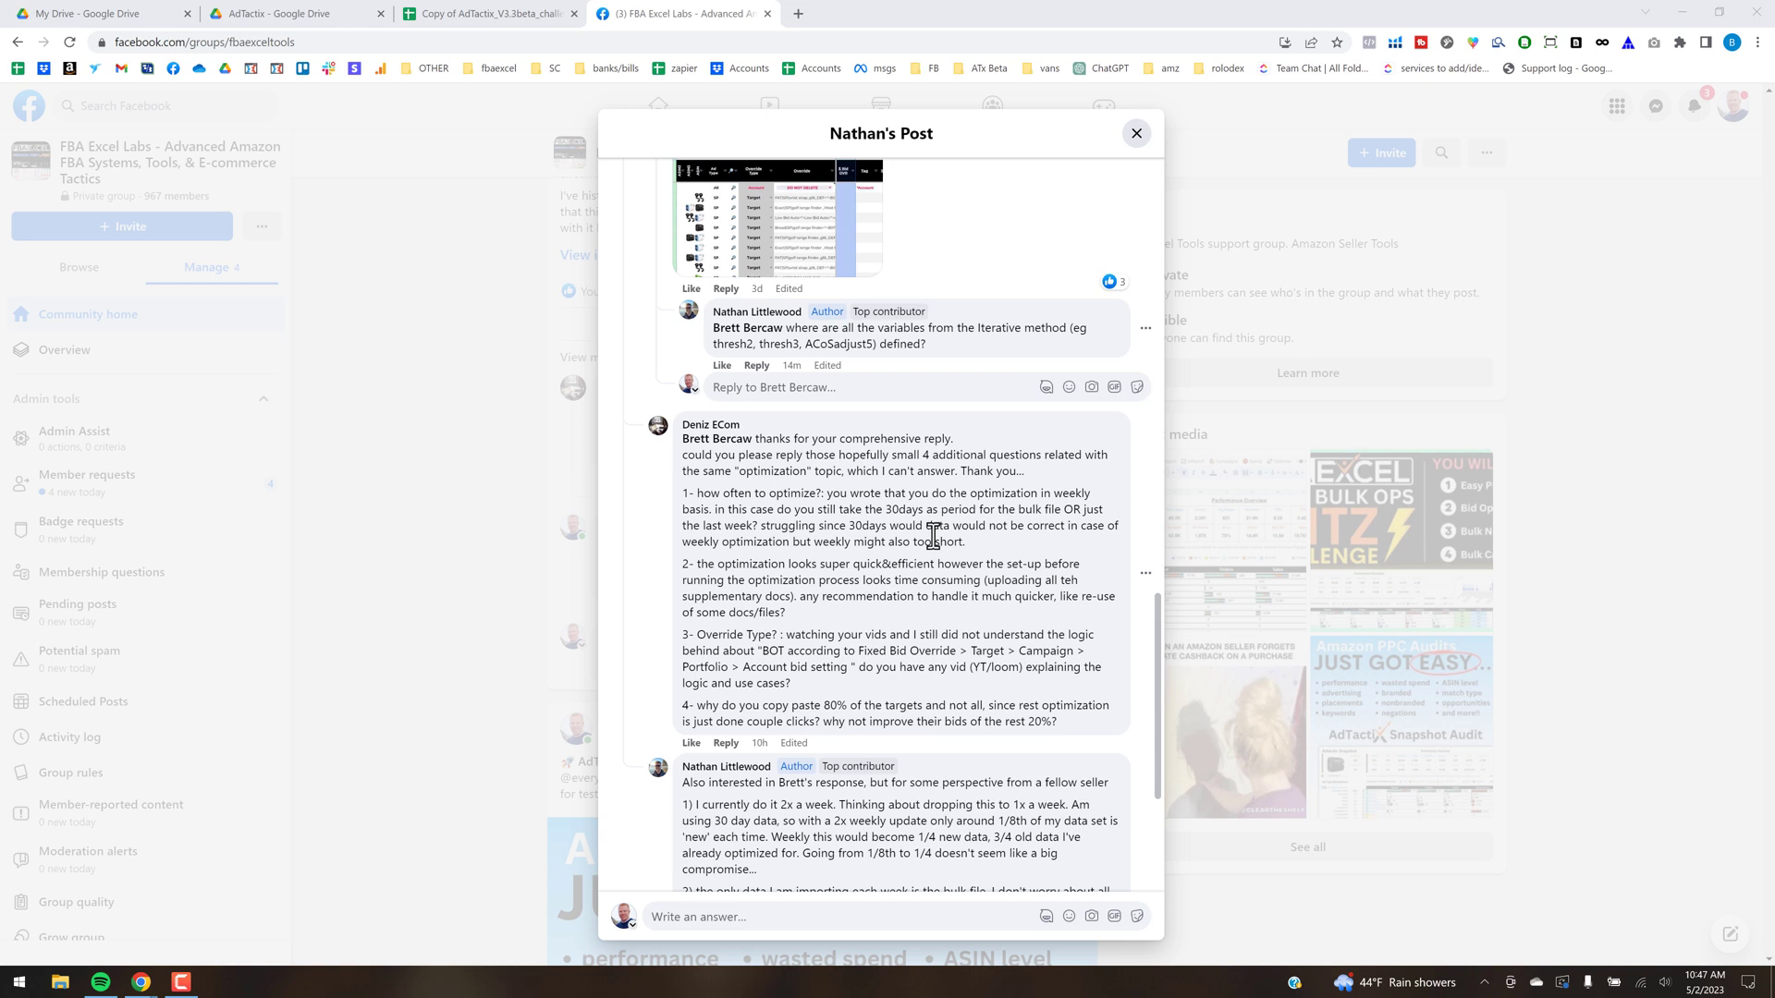
Compare the Facebook post's question about optimization frequency with the Bid Override Table in the AdTactix spreadsheet
click(534, 16)
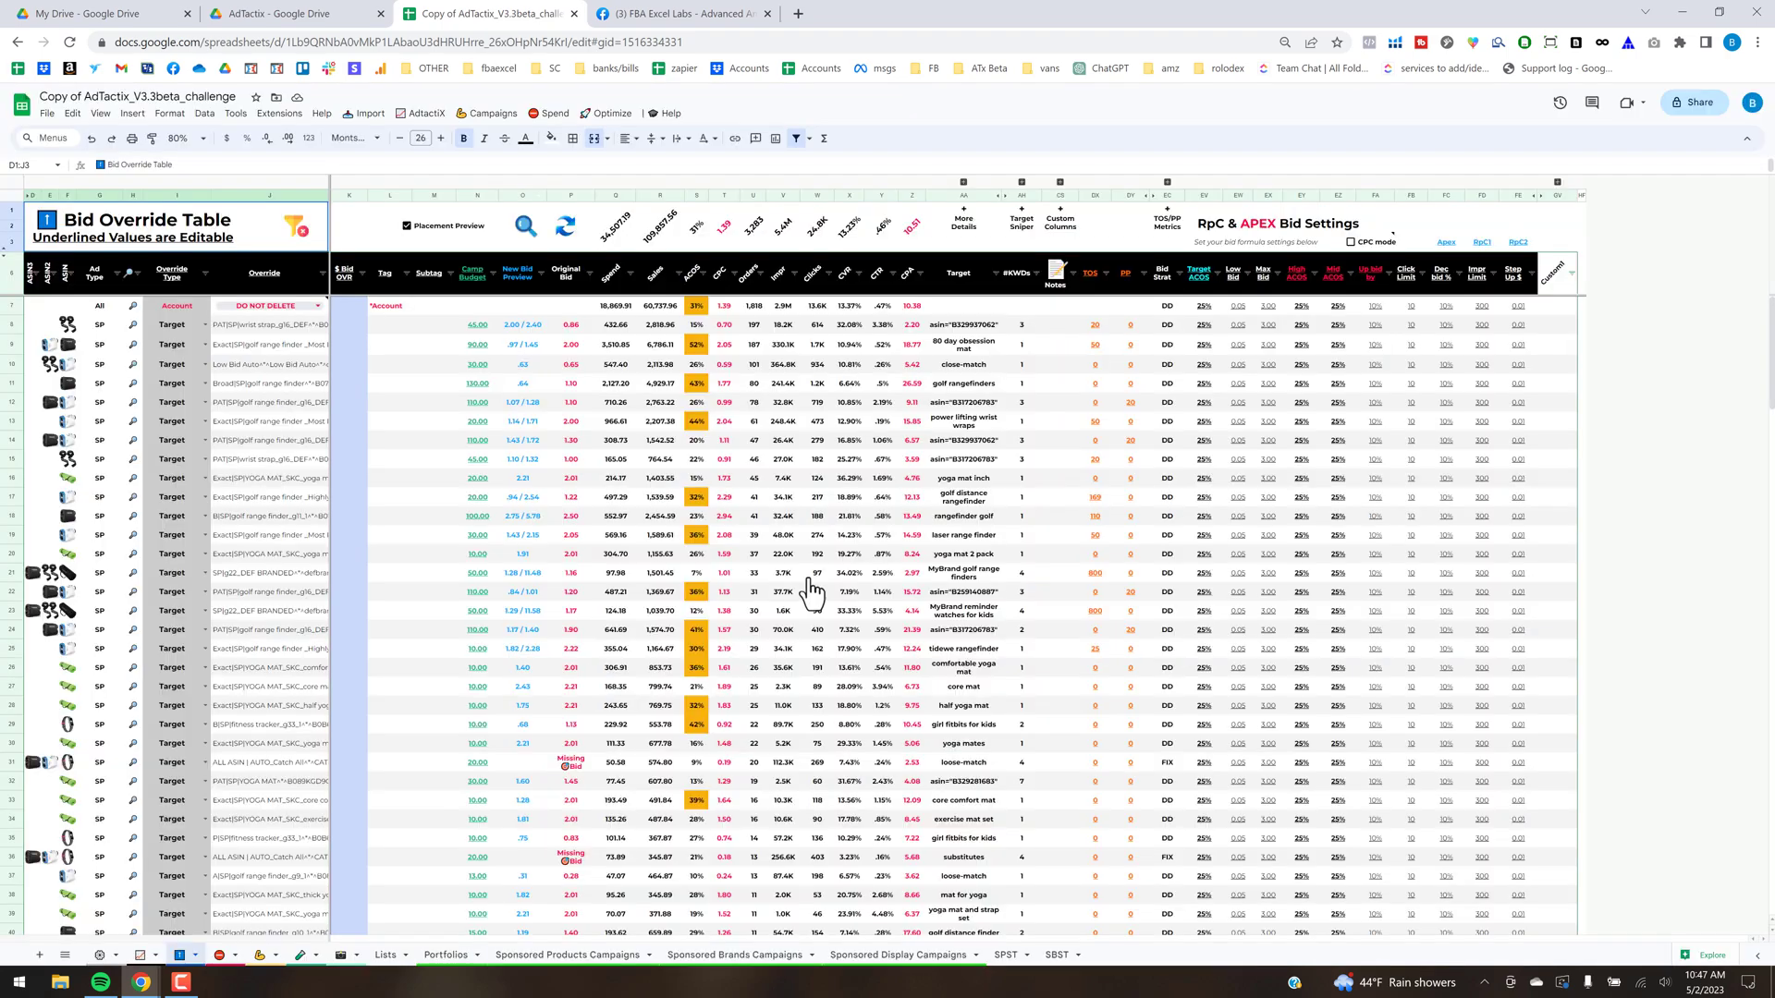
mouse_move(1446, 242)
key(ctrl+Tab)
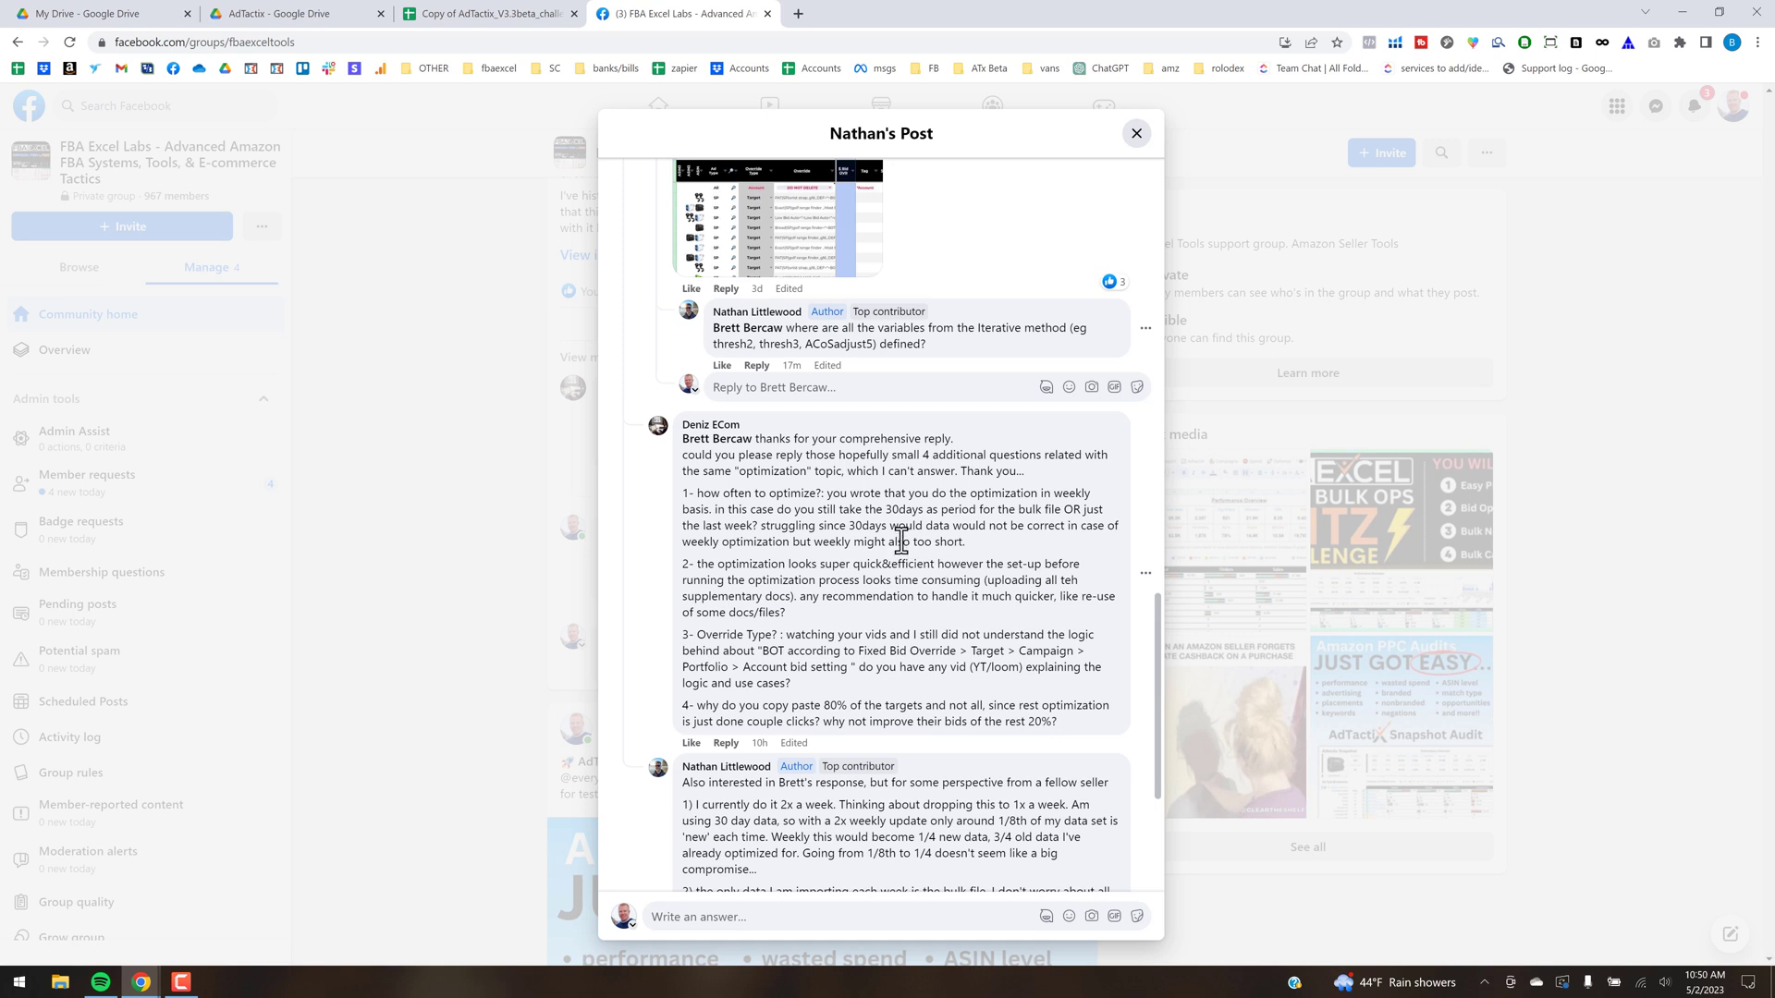
click(545, 31)
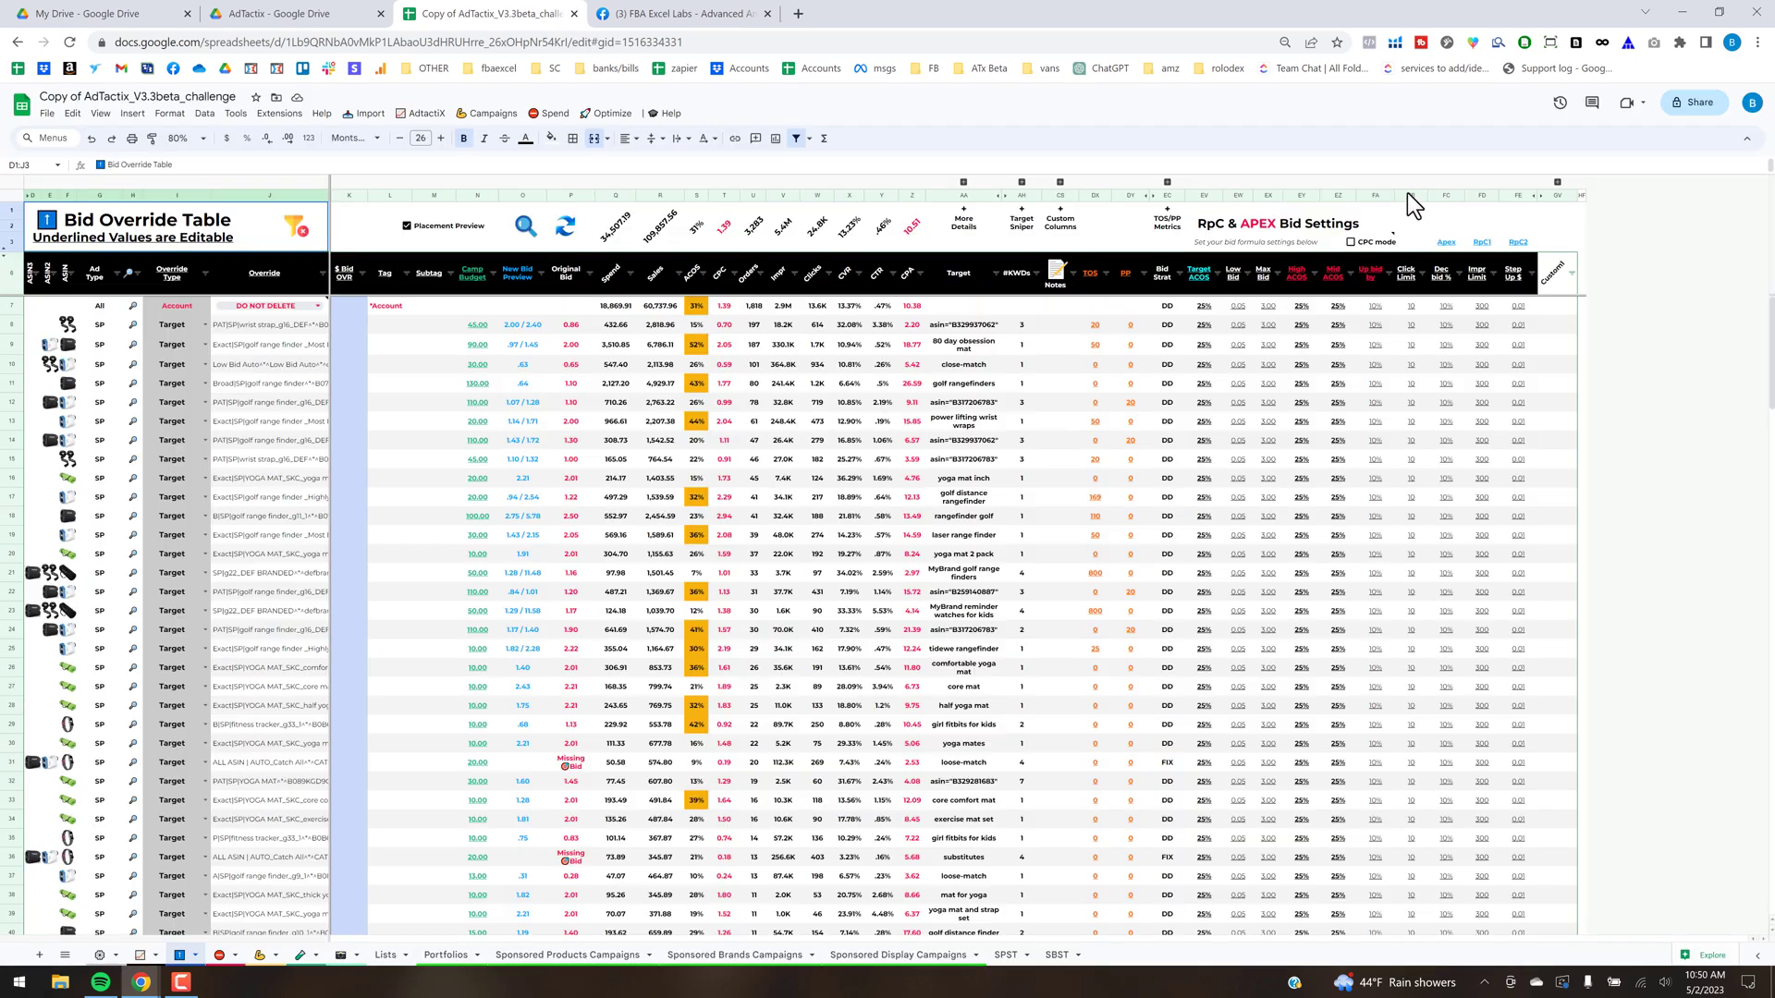
Inspect the Click Limit column and the bid override cell of the first close-match target in the Bid Override Table
click(1409, 195)
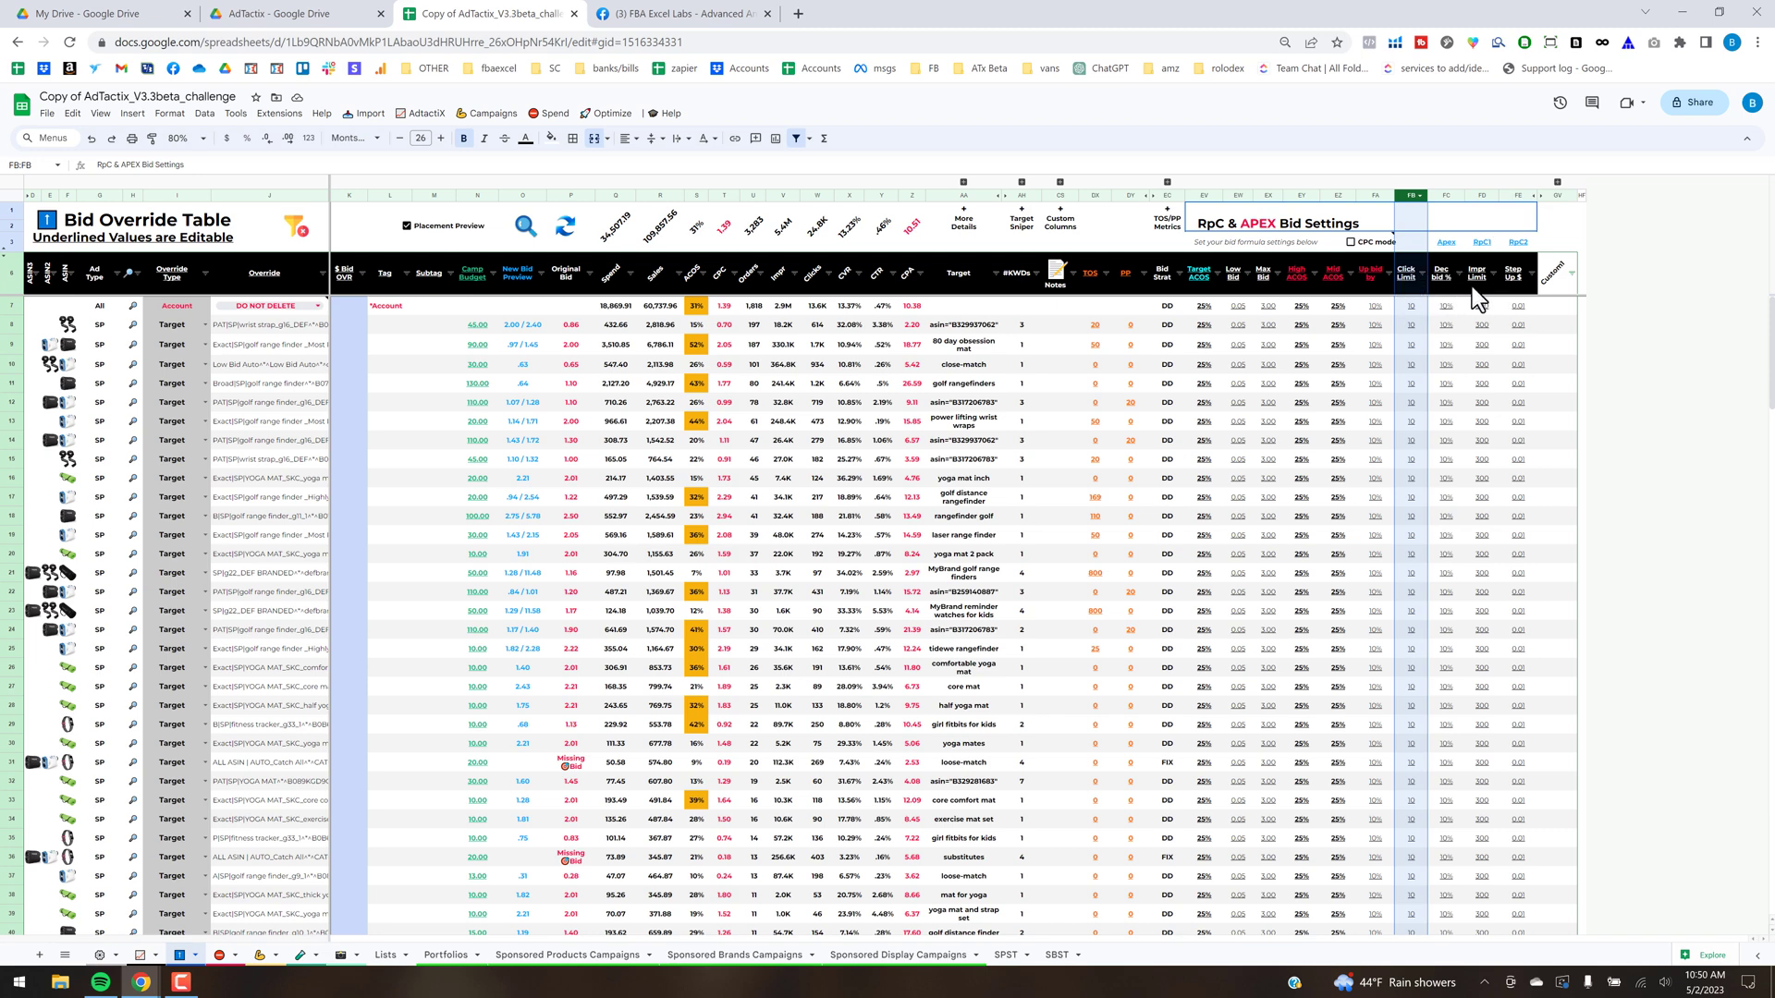
click(1561, 386)
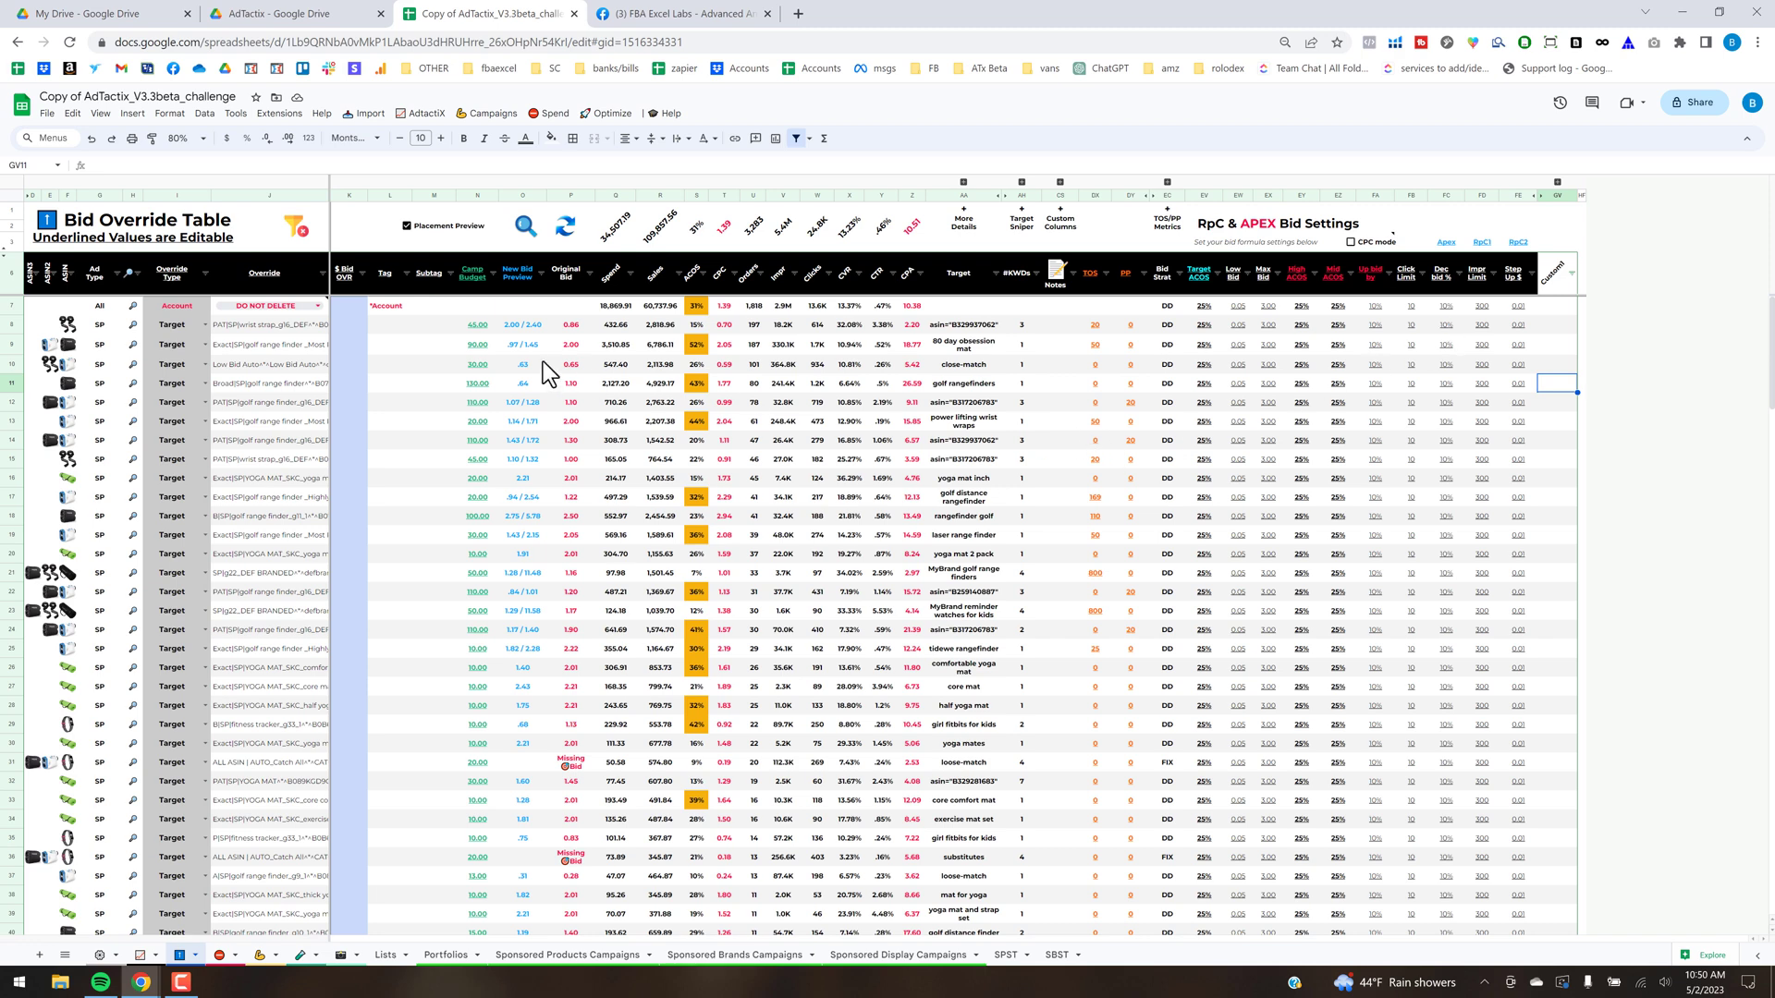
click(347, 364)
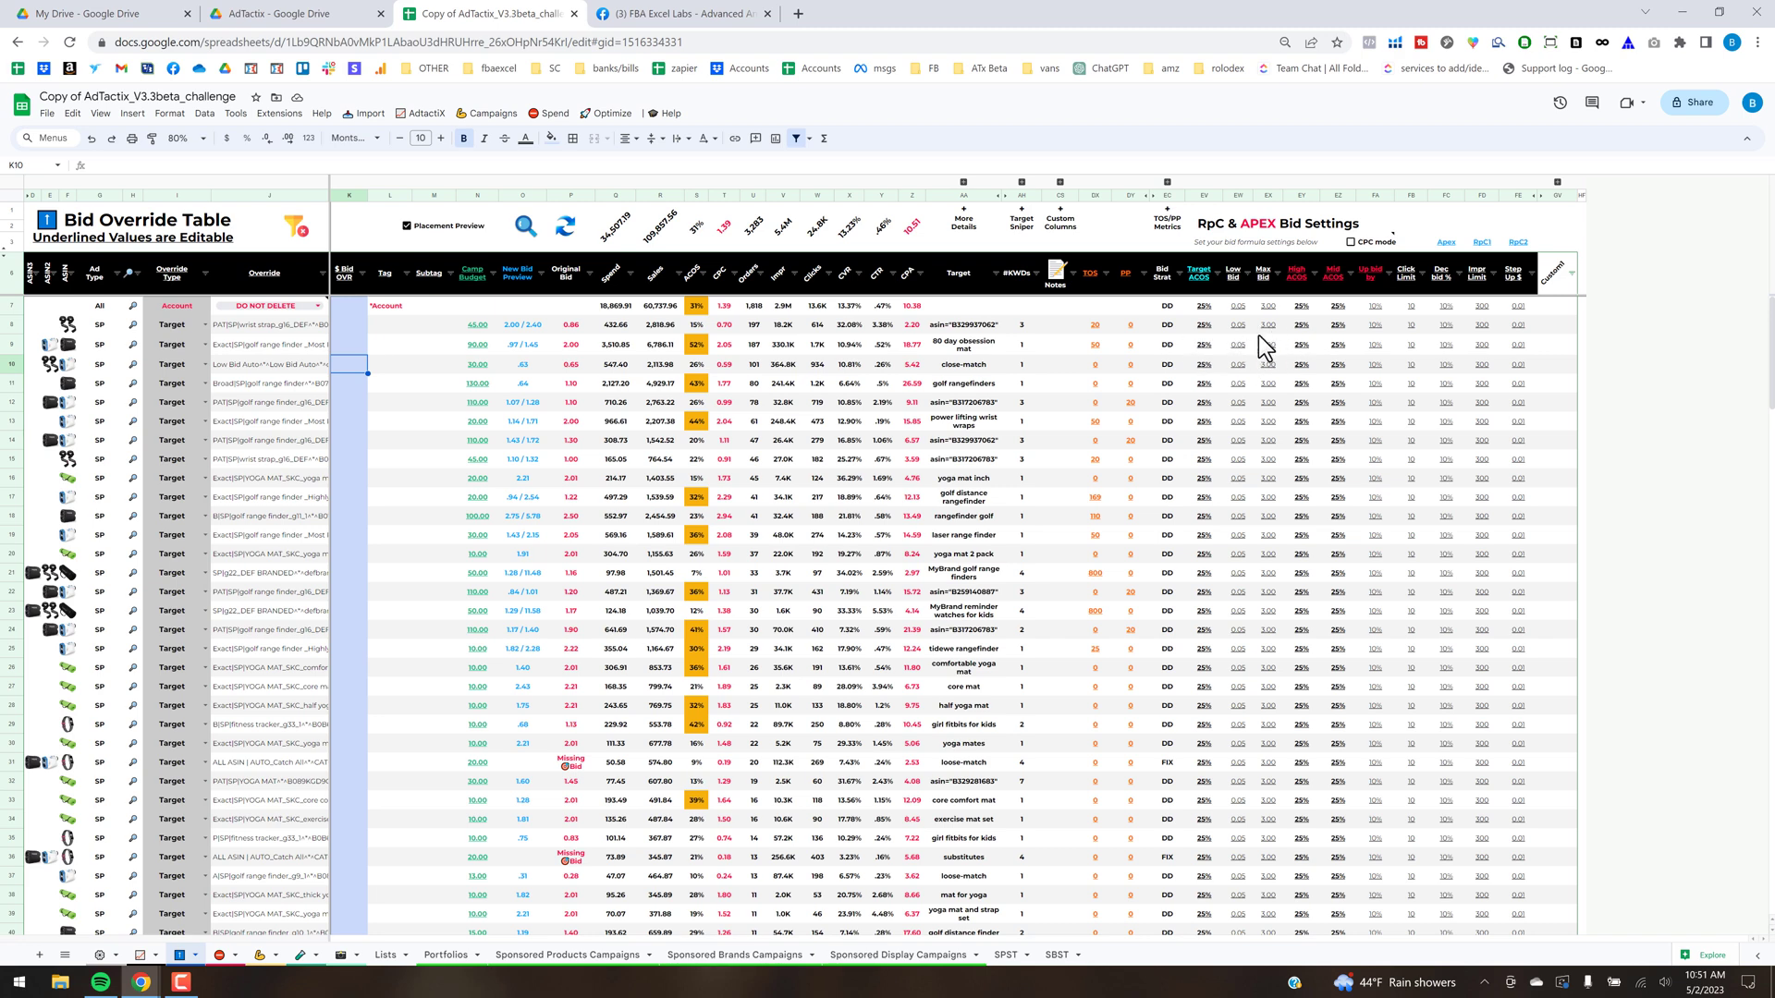
Examine the bid settings from Target ACOS through the up-bid percentage in row 9, focusing on High ACOS and Mid ACOS
click(1205, 345)
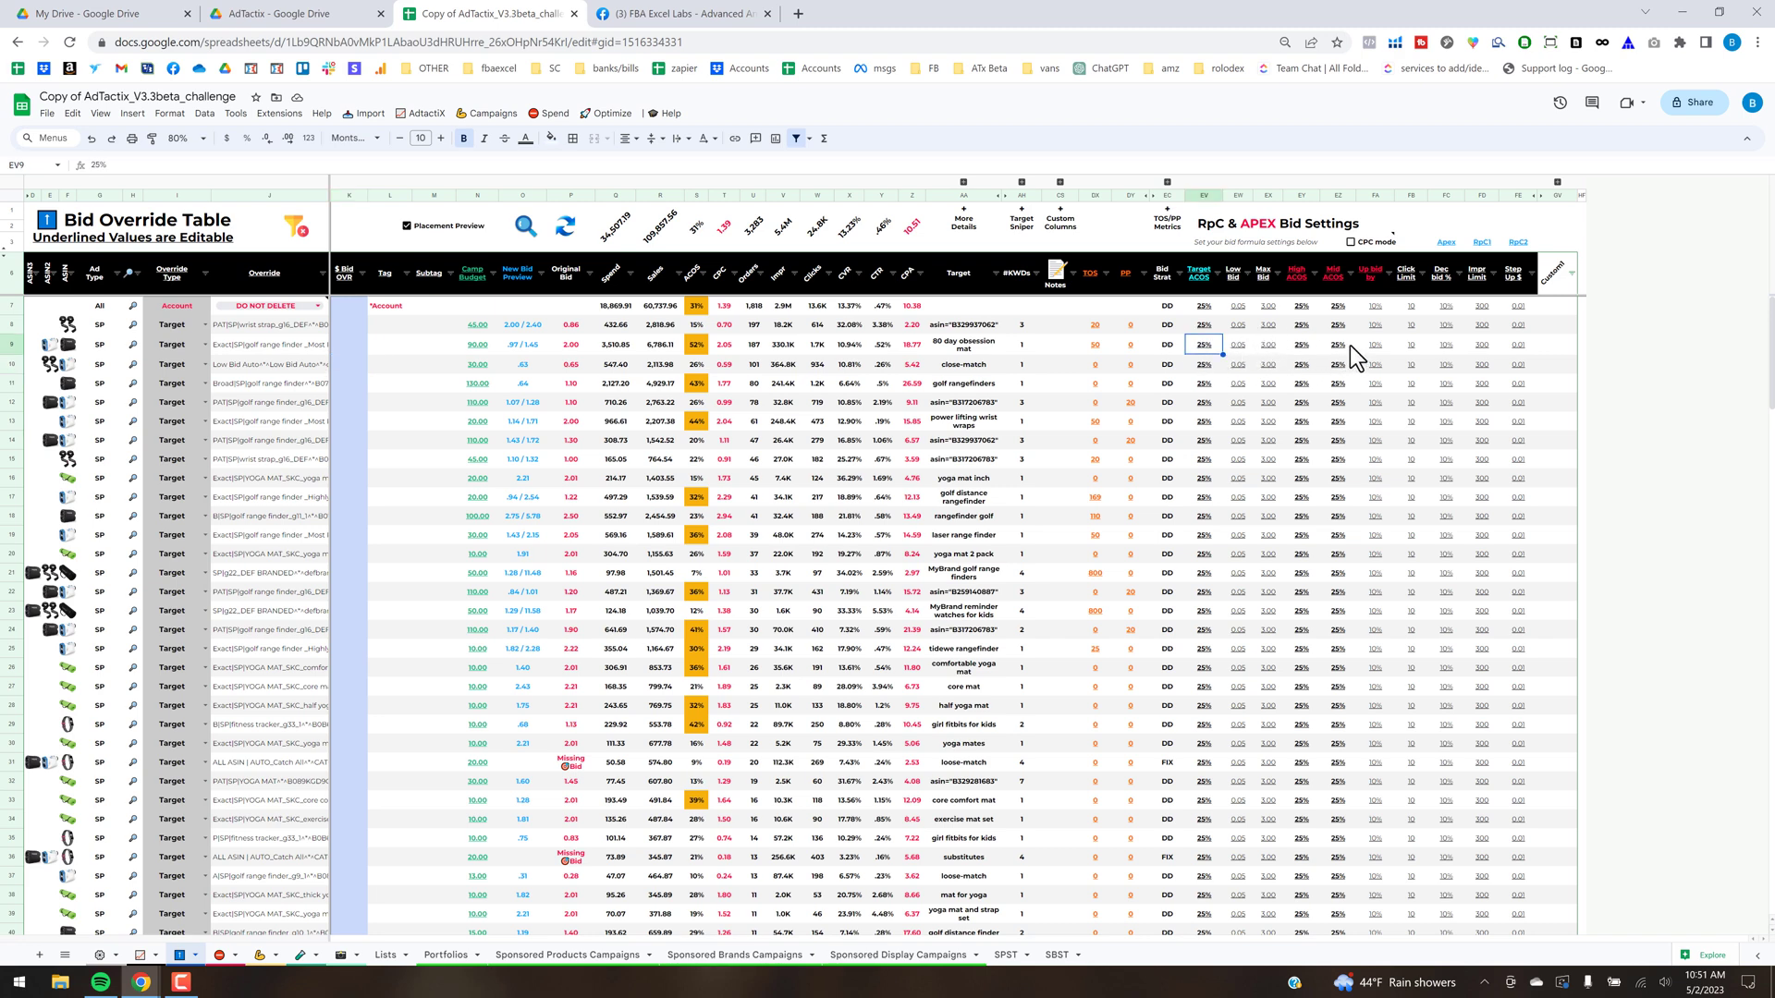
shift+click(1374, 345)
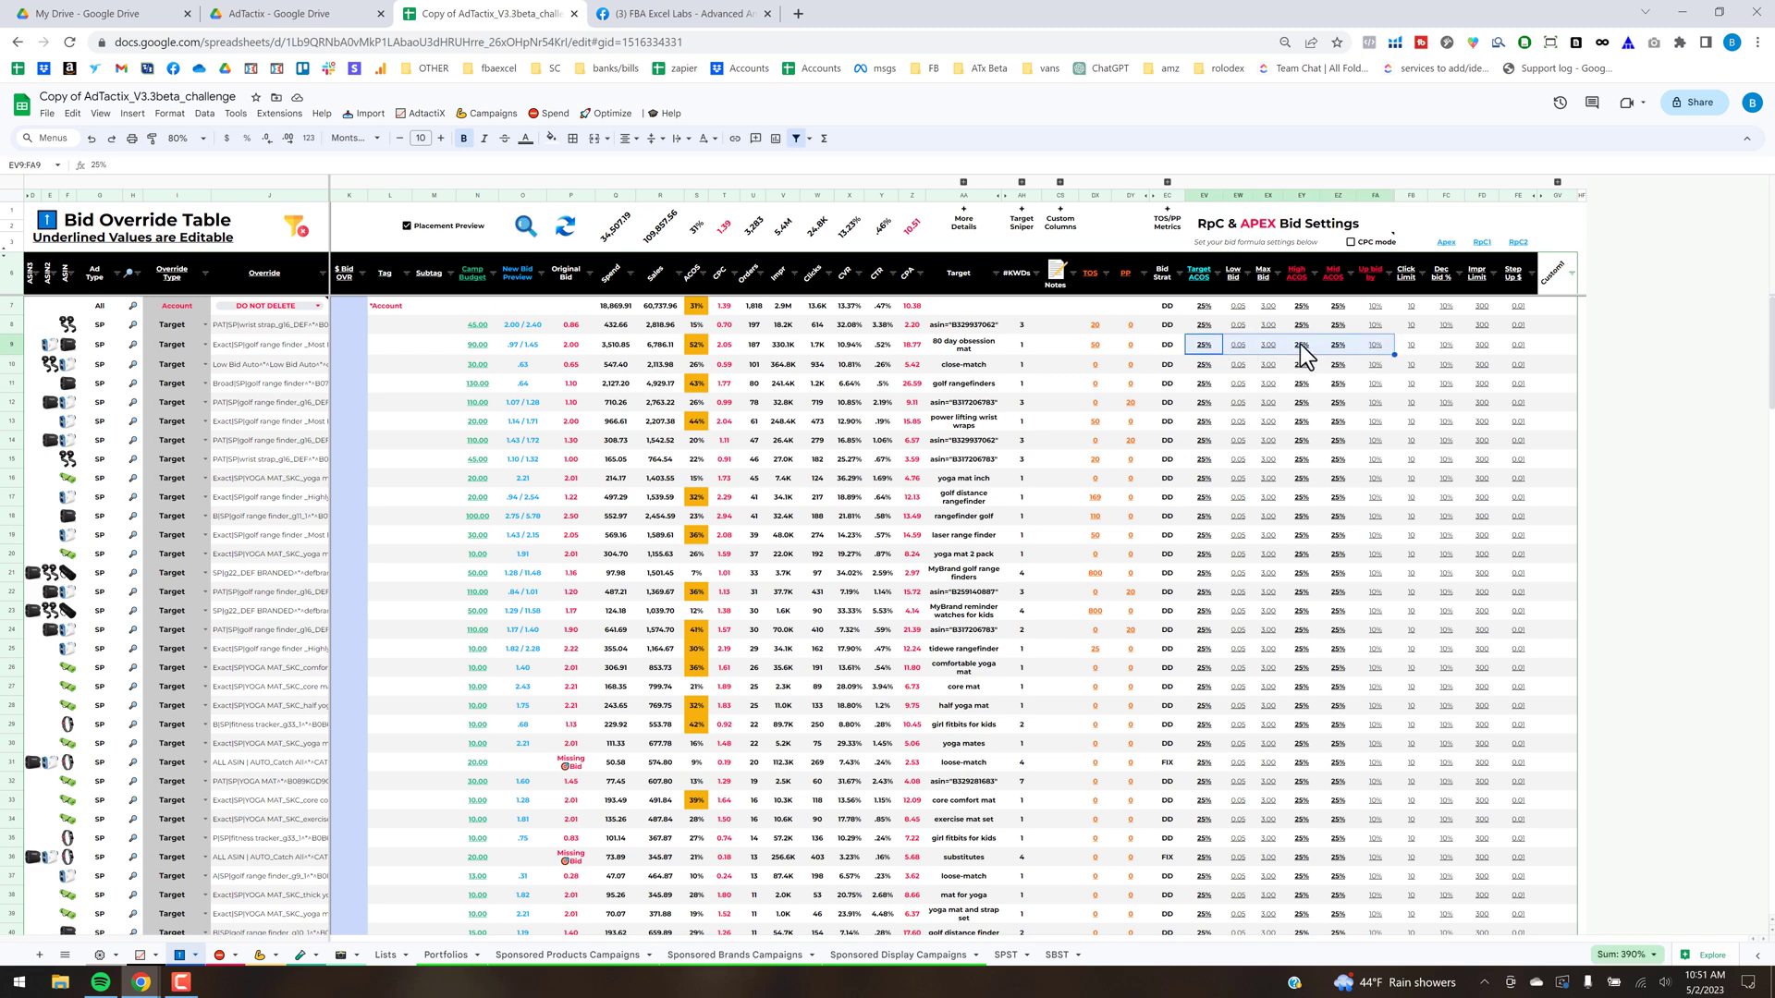
click(1377, 344)
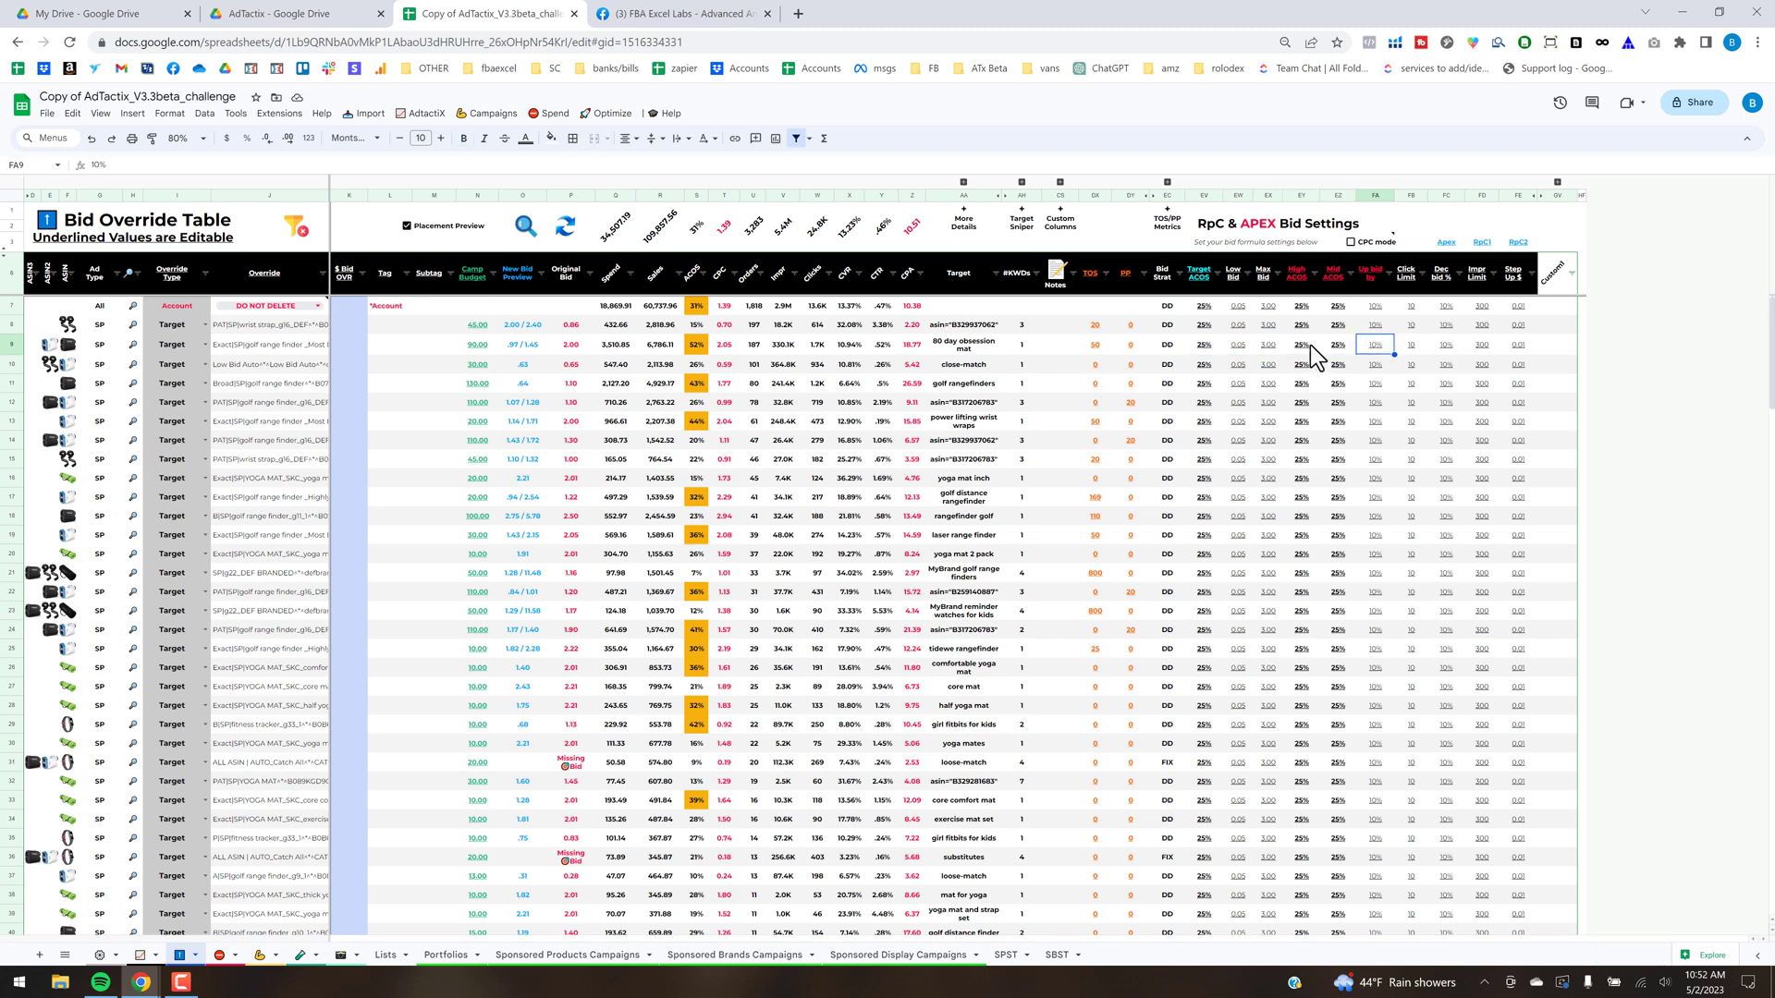
key(Left)
key(shift+Left)
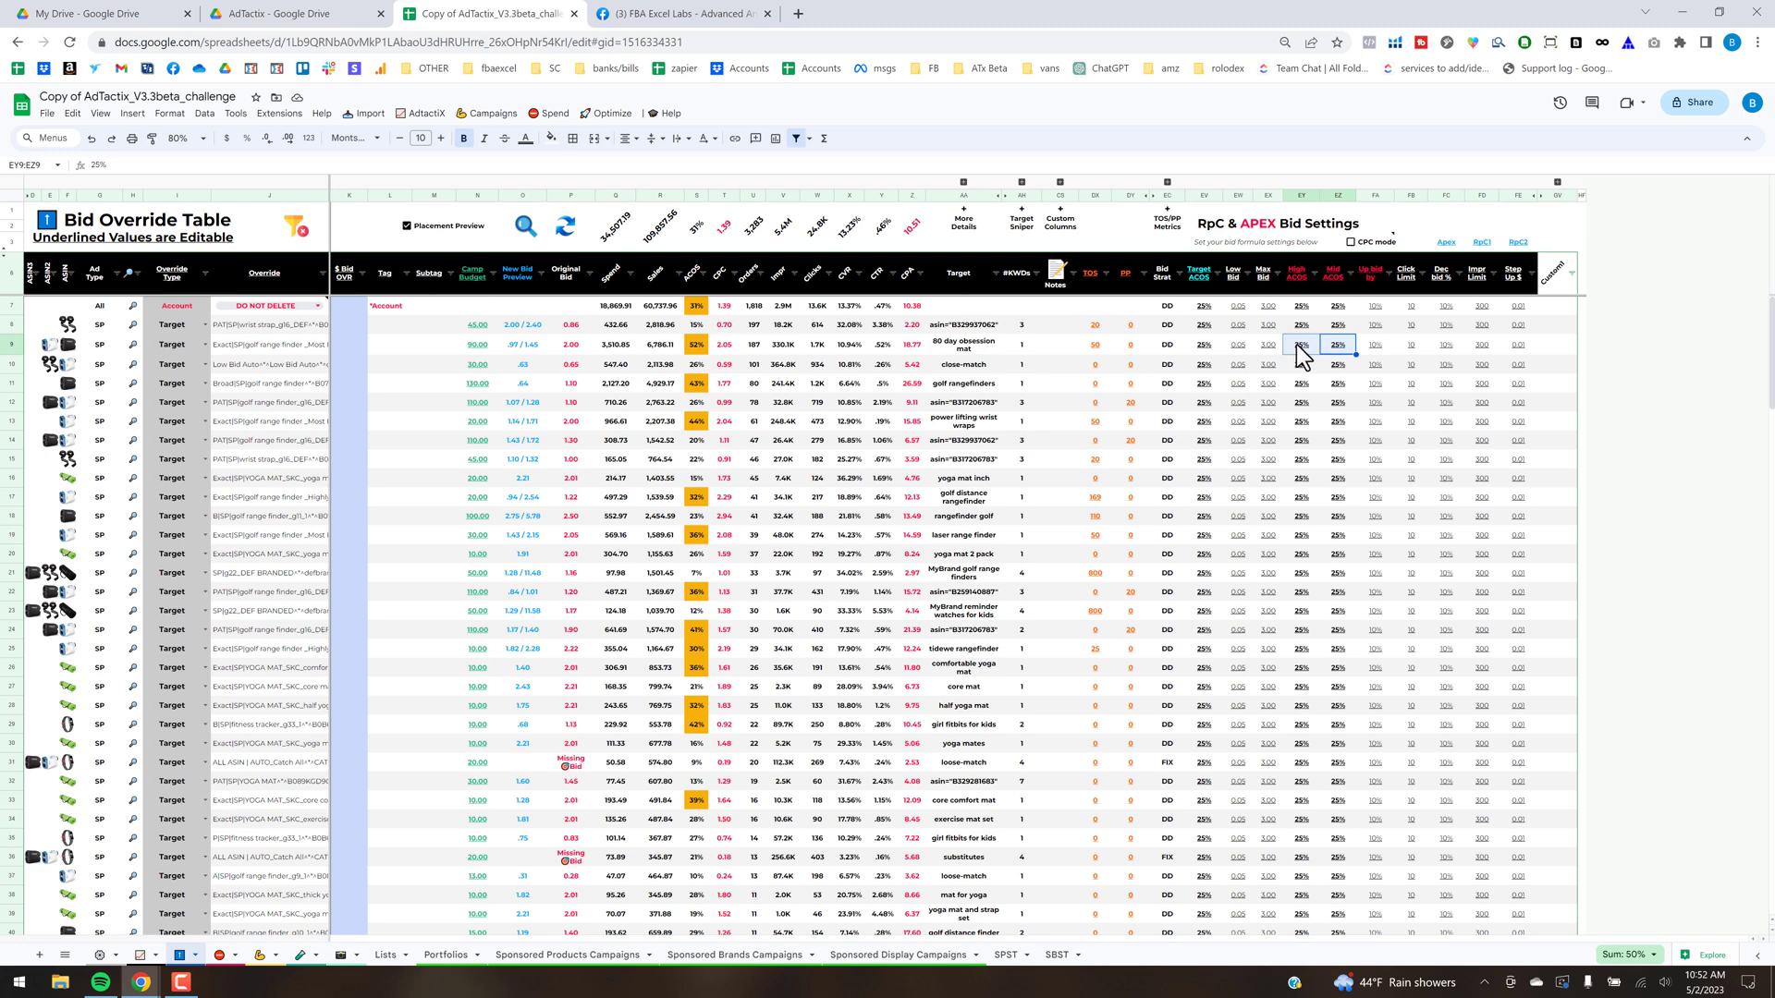
click(1295, 344)
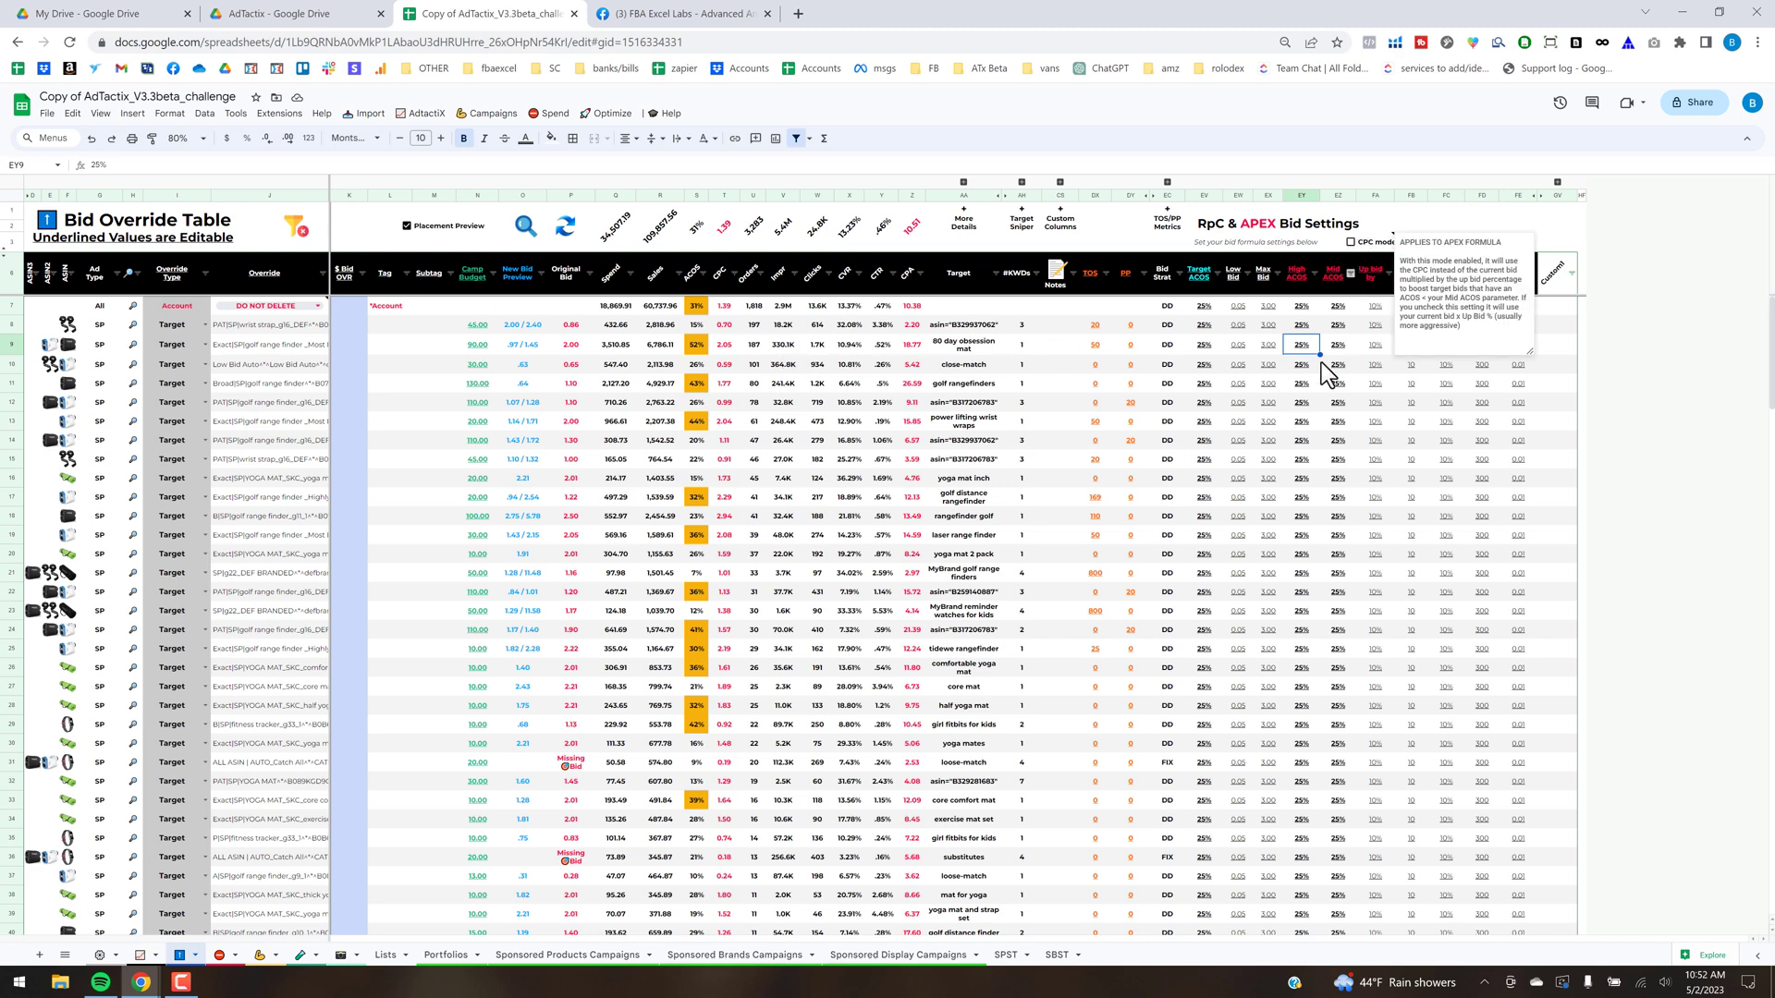
click(1355, 419)
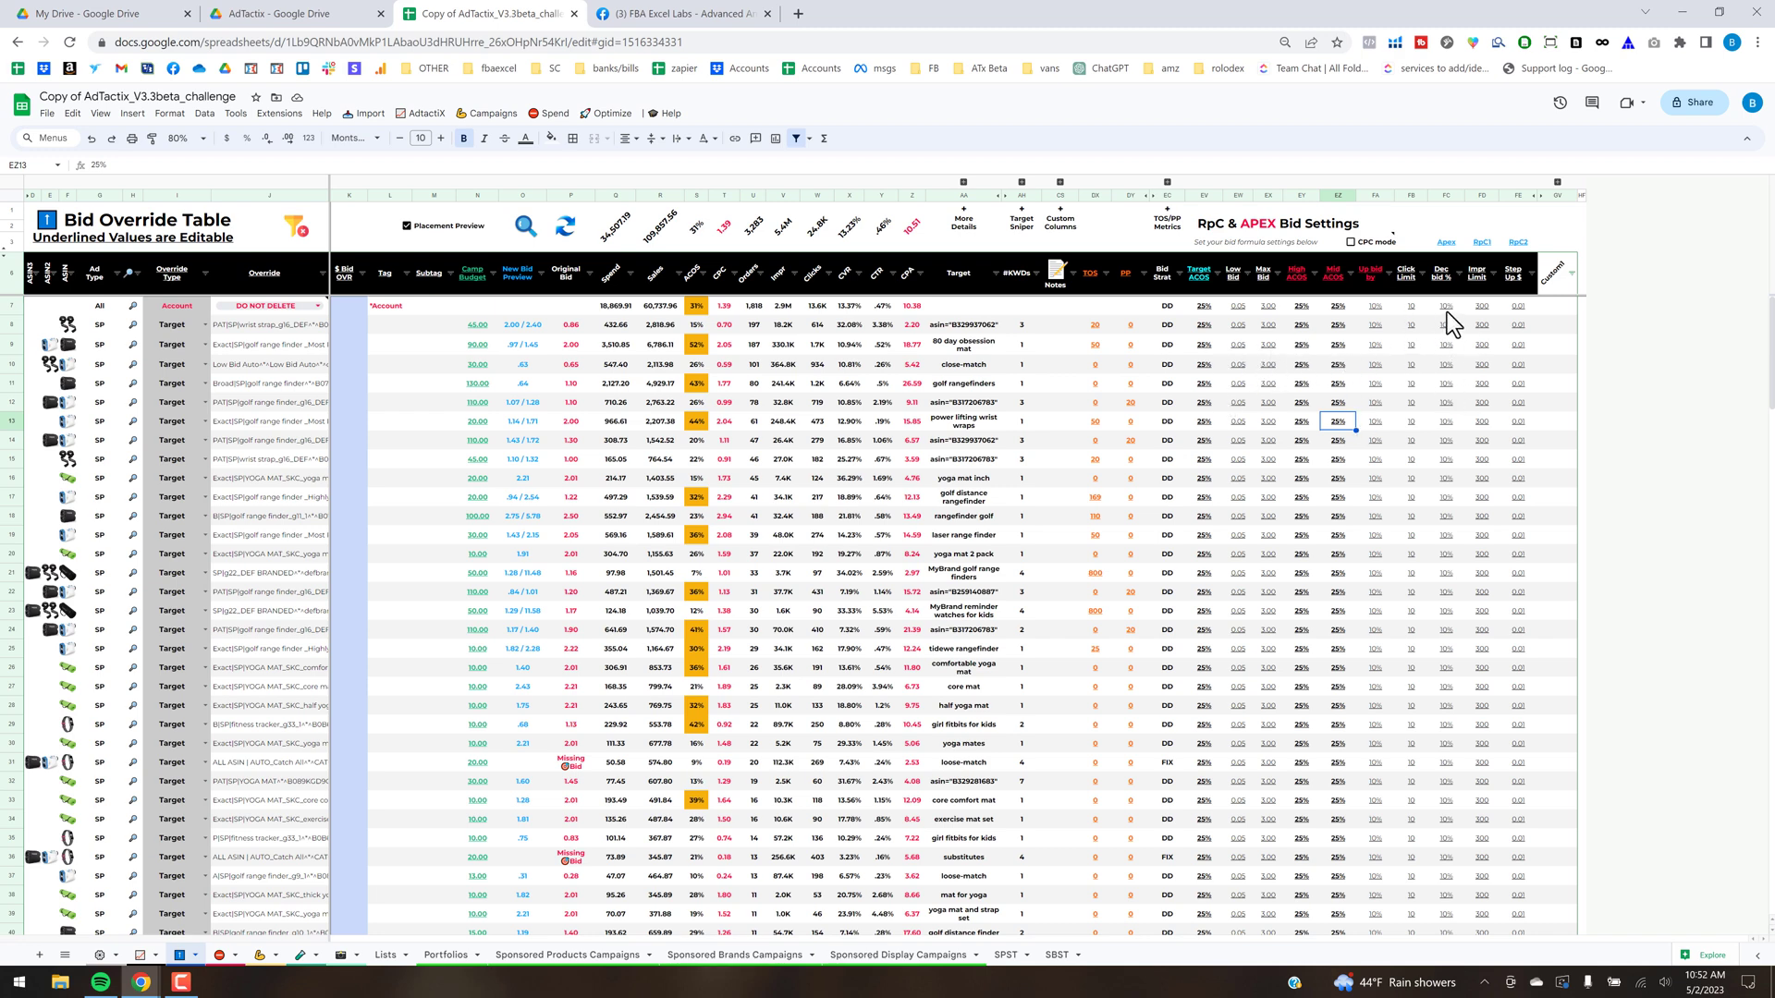
Examine row 9's Click Limit through Step Up settings and the sales, clicks and Target ACOS of the close-match target in row 10
drag(1414, 342, 1517, 345)
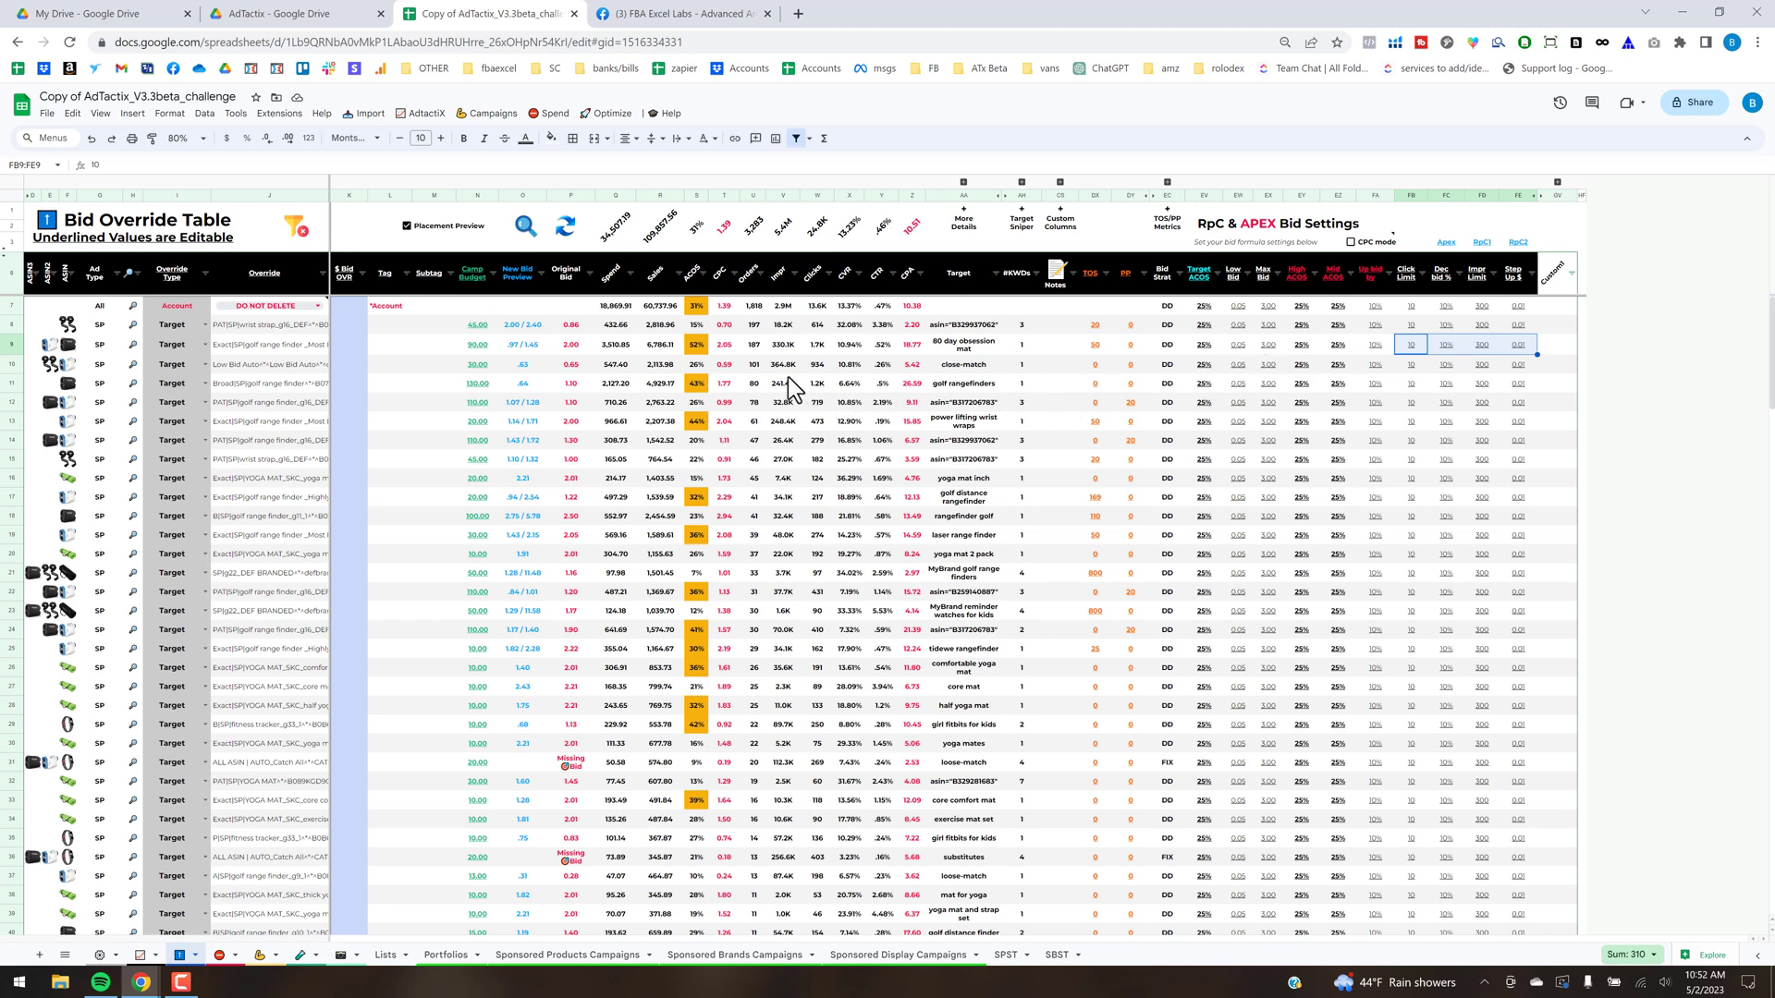
click(665, 368)
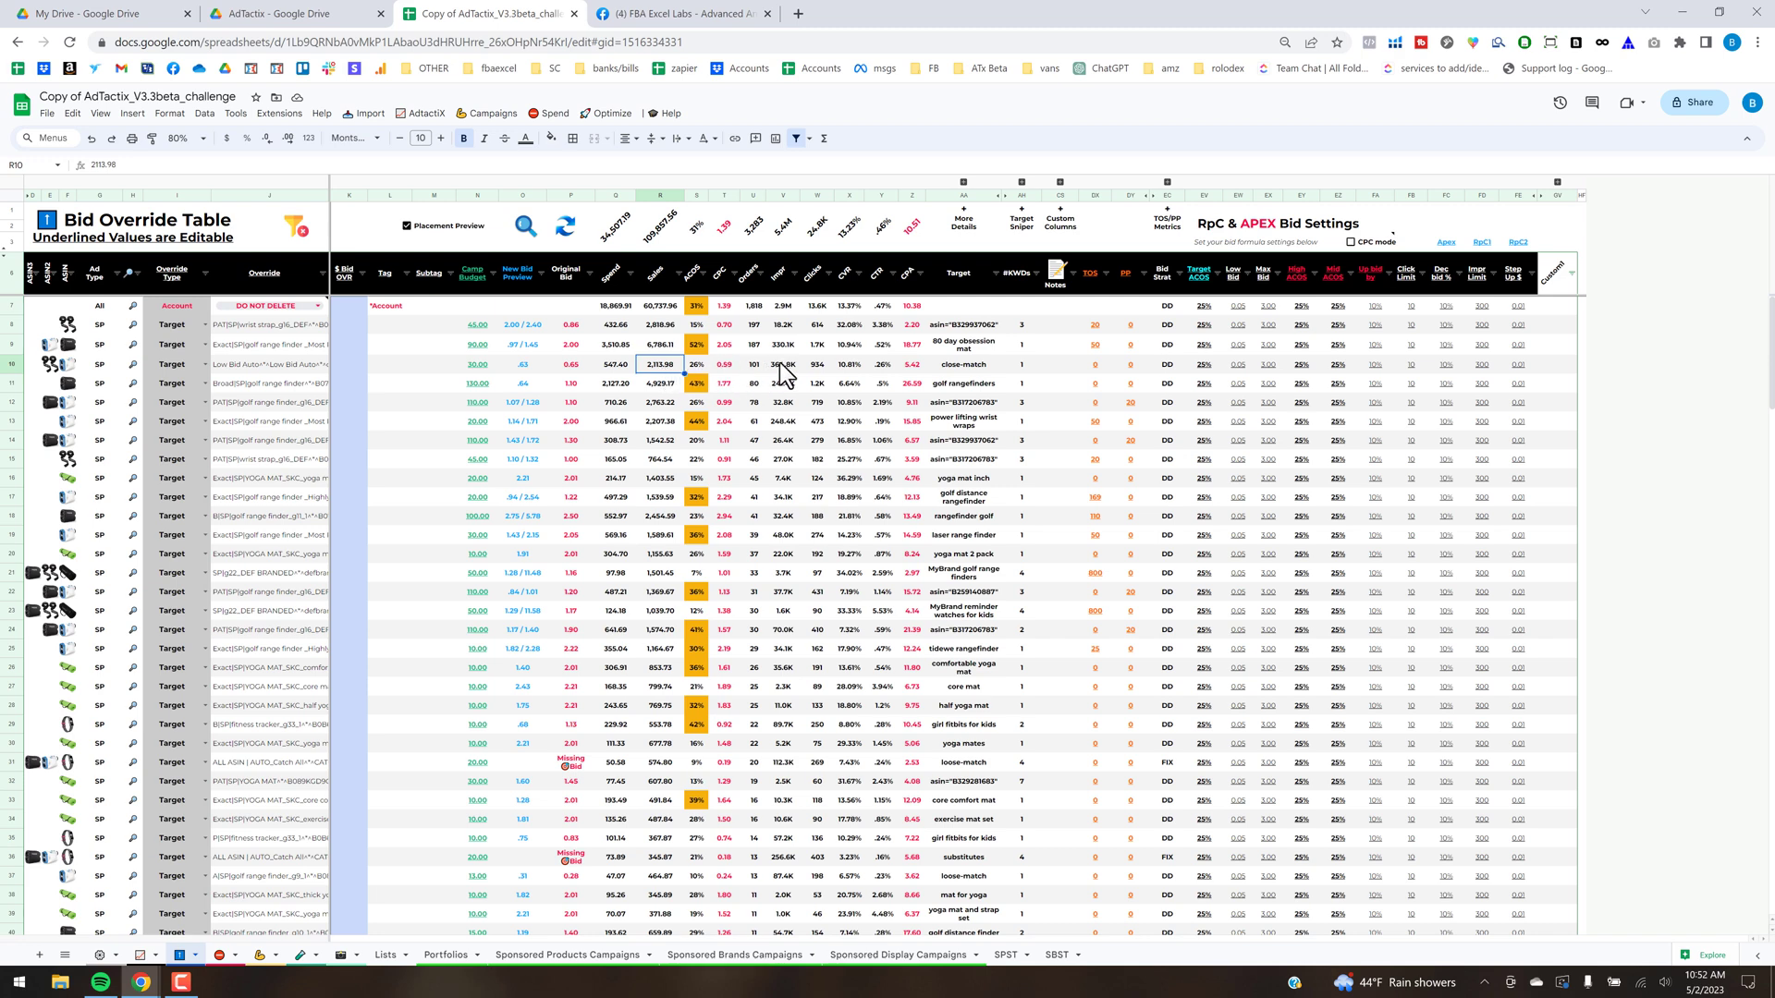
click(818, 370)
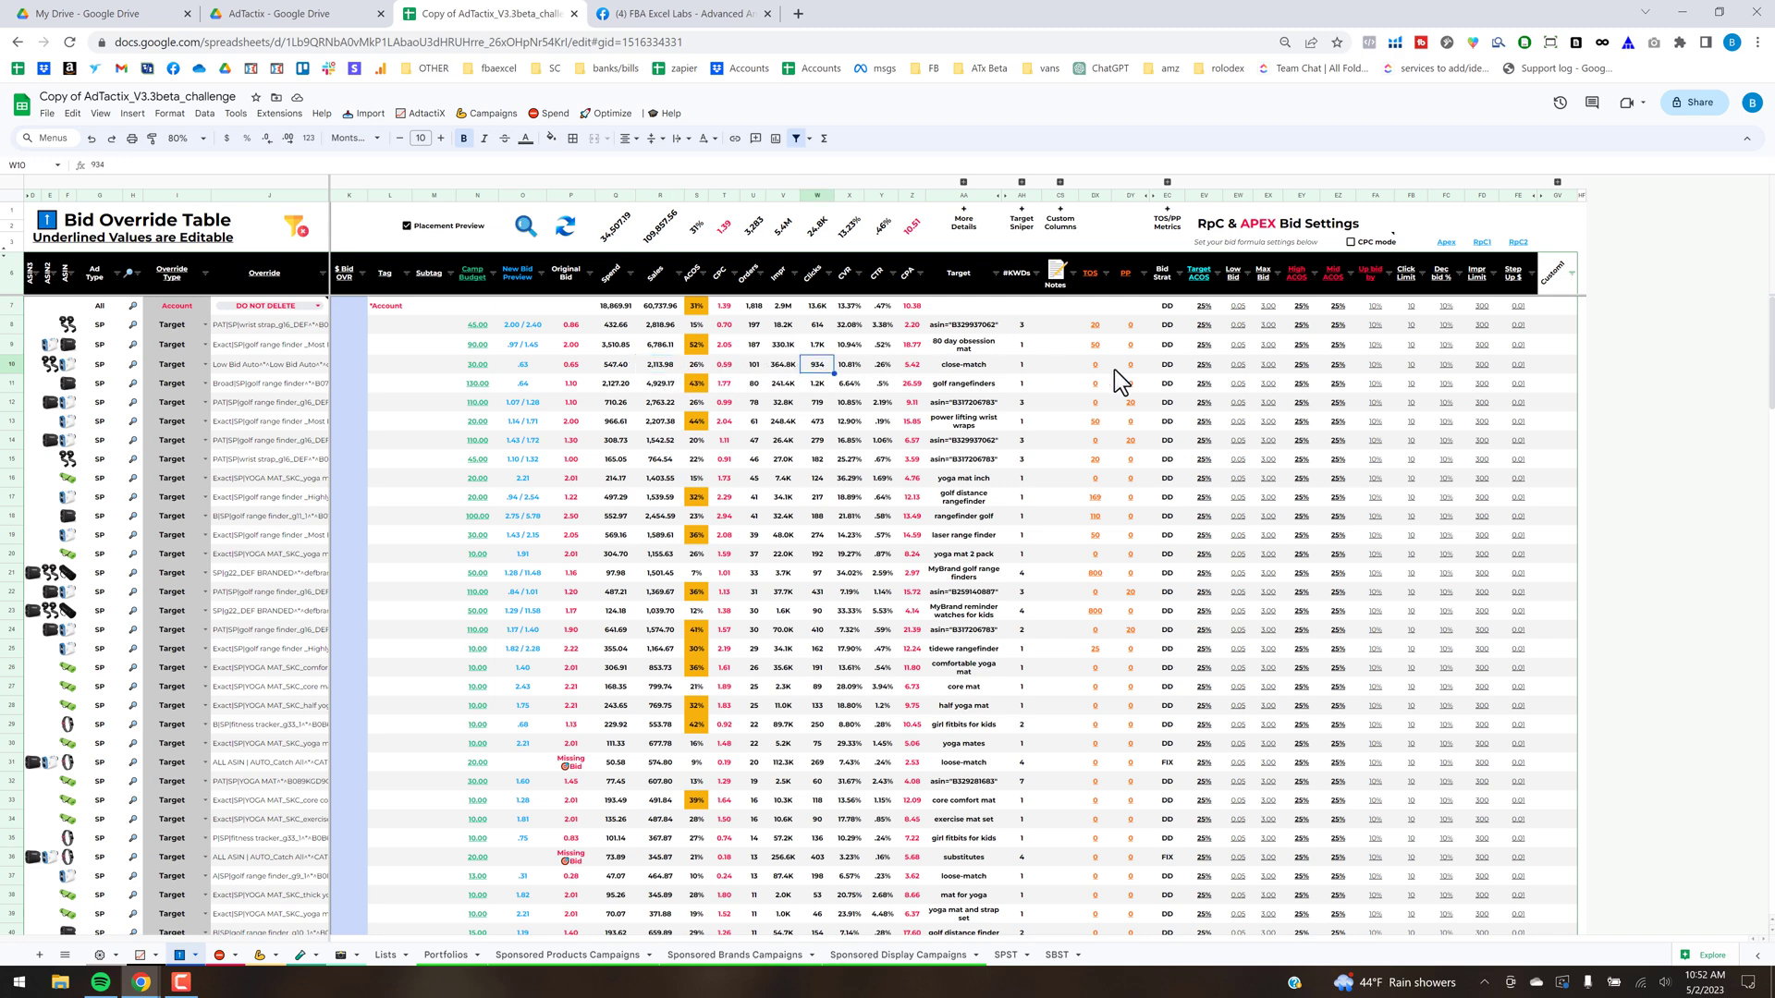
click(1205, 366)
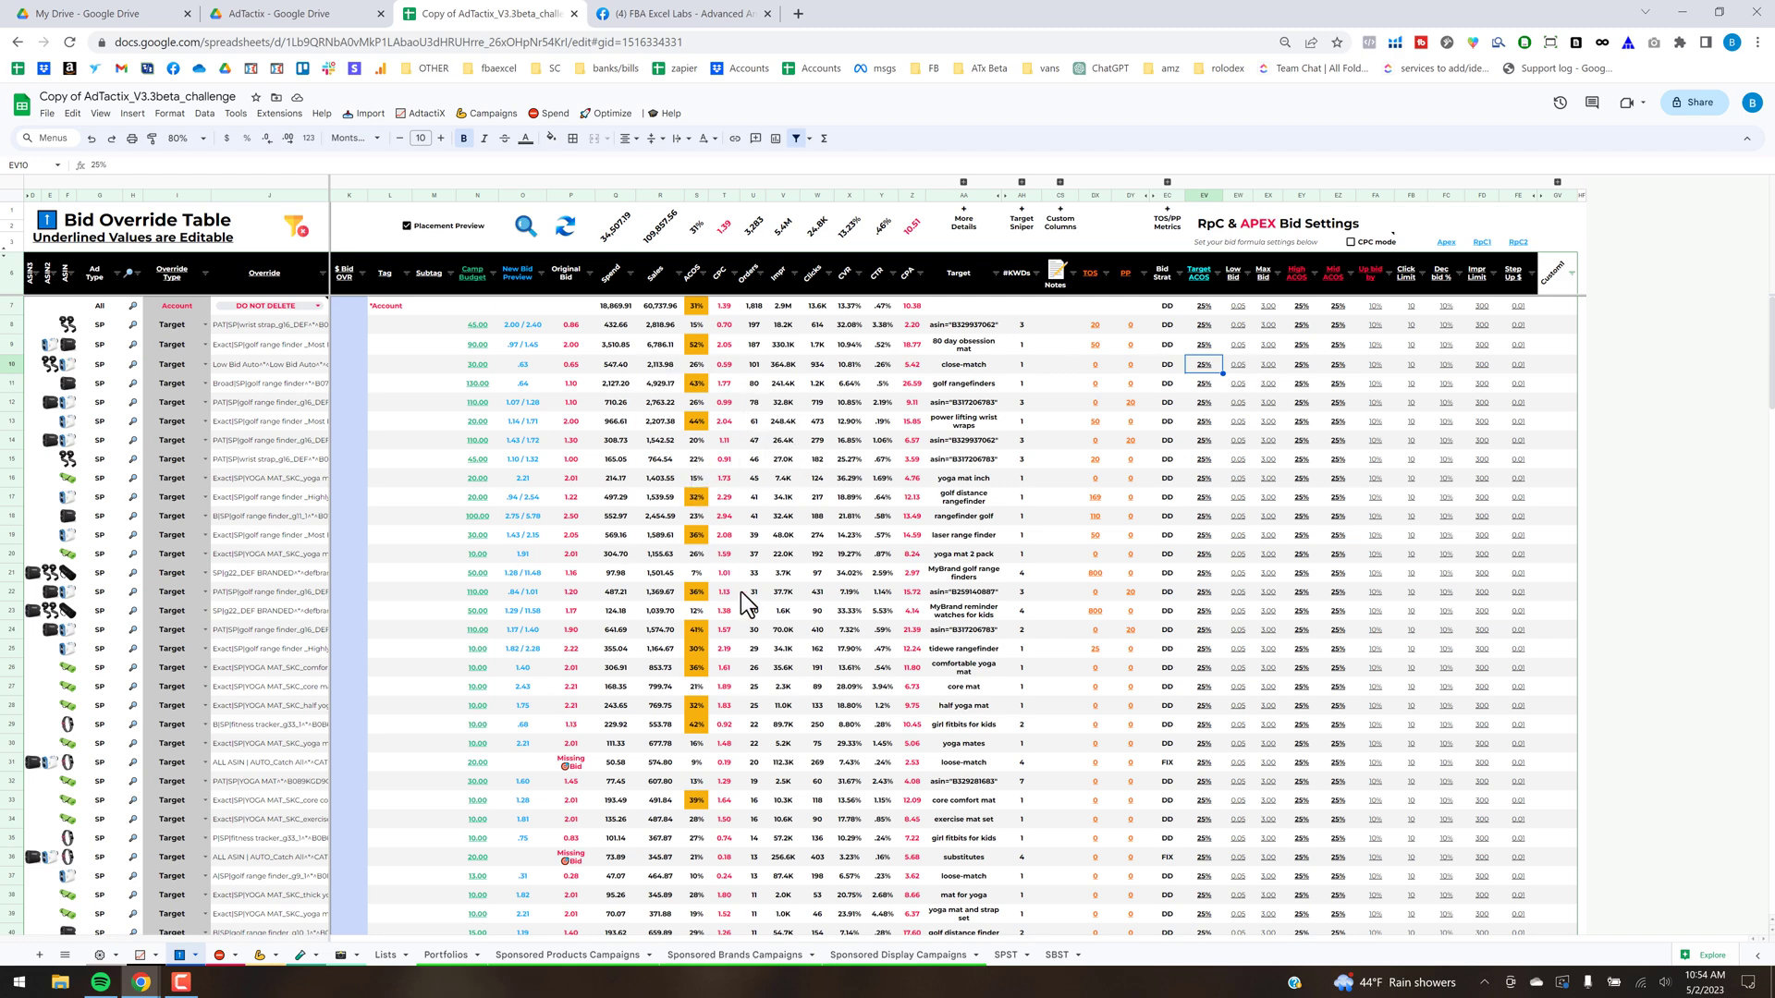
click(845, 500)
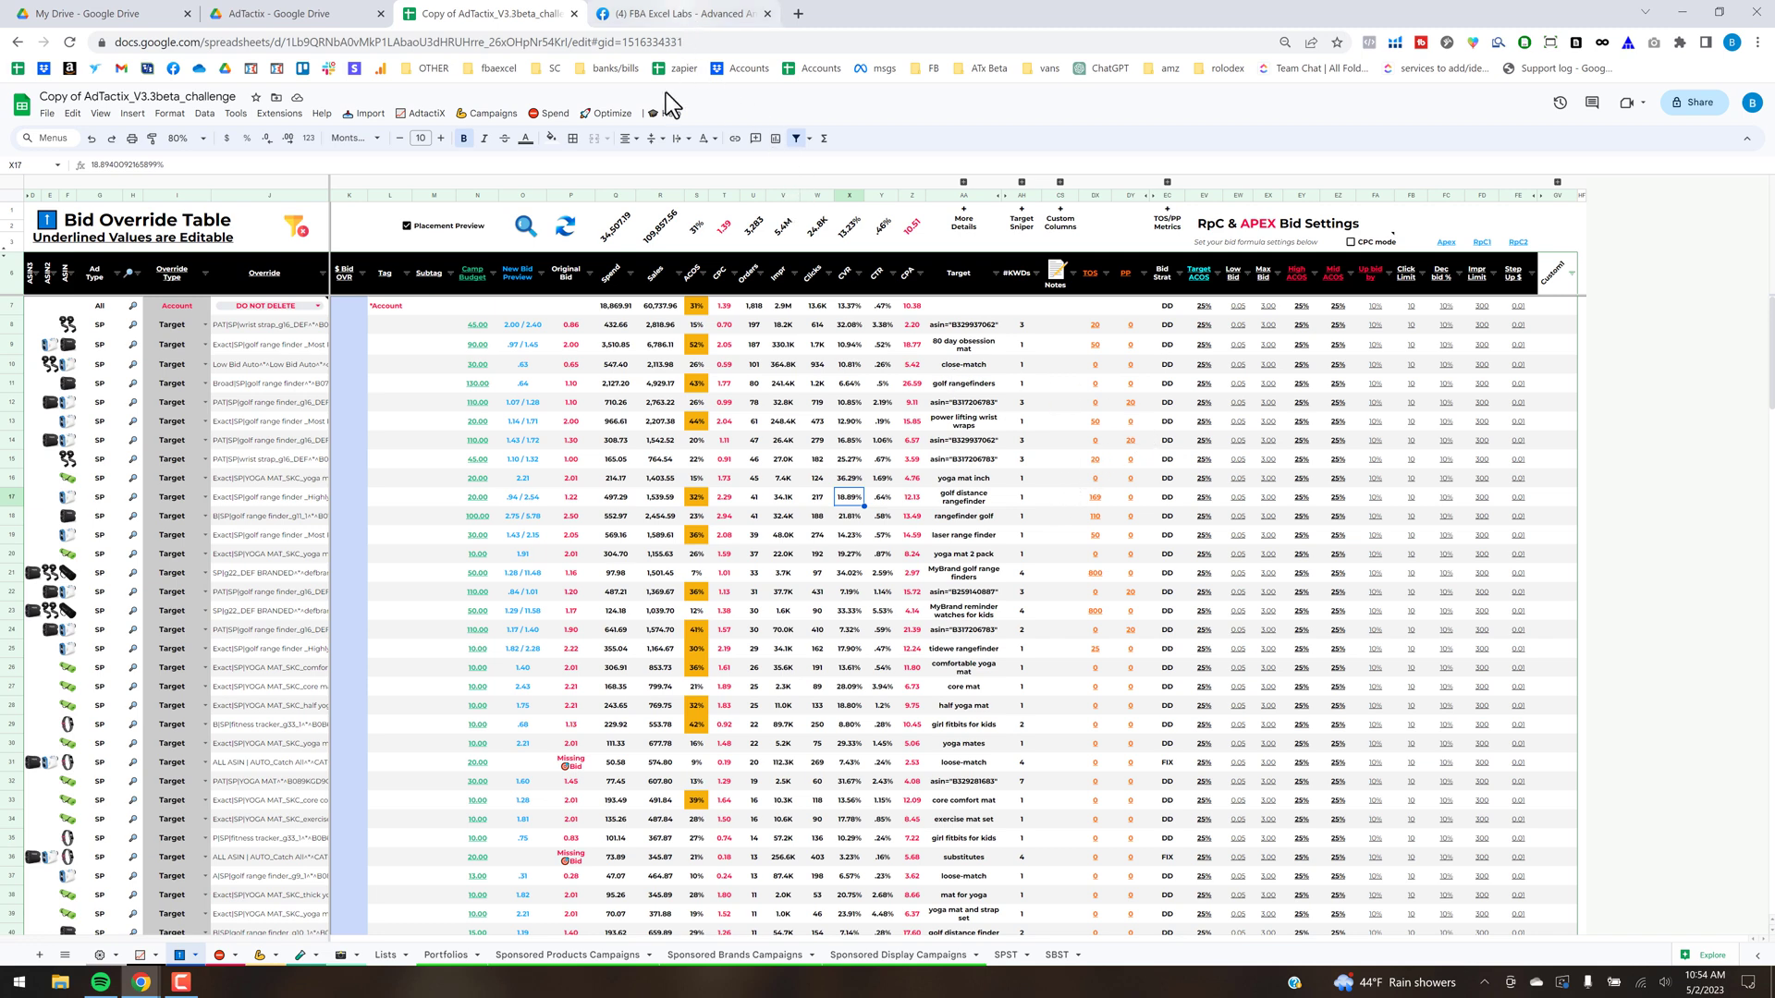
Switch to the Facebook post and read the second question about the time-consuming set-up before running the optimization
key(ctrl+Tab)
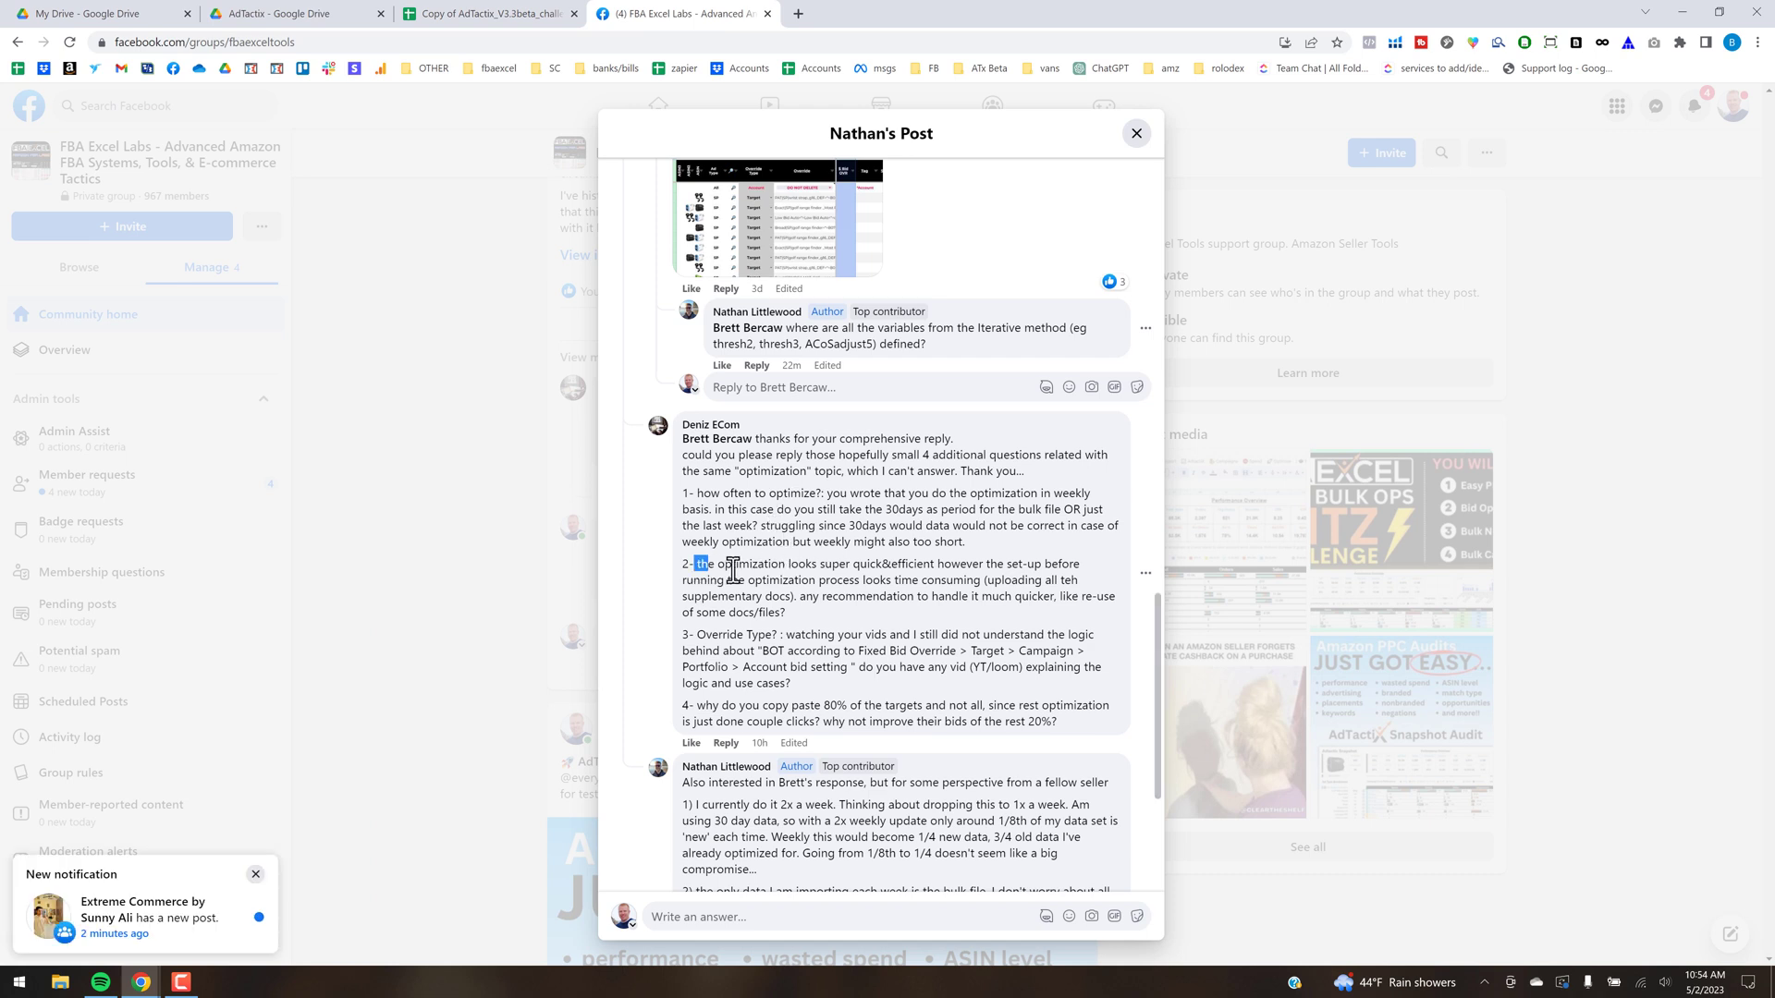
drag(695, 566, 878, 592)
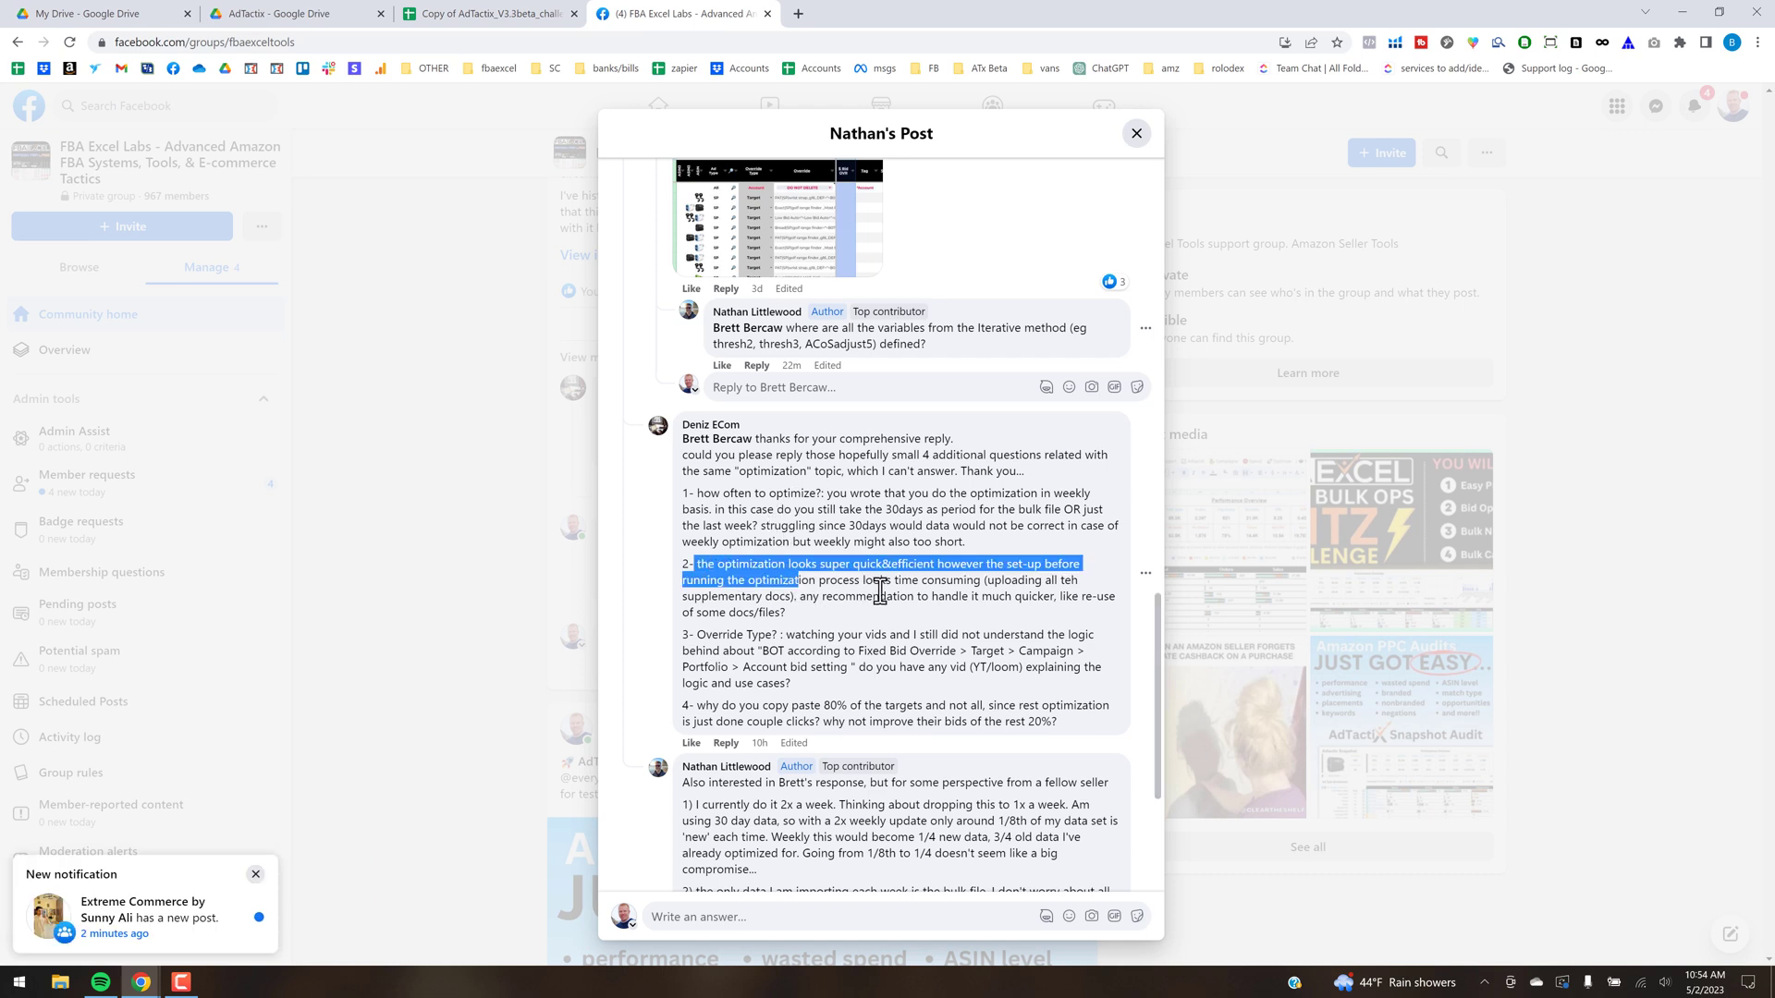
click(889, 592)
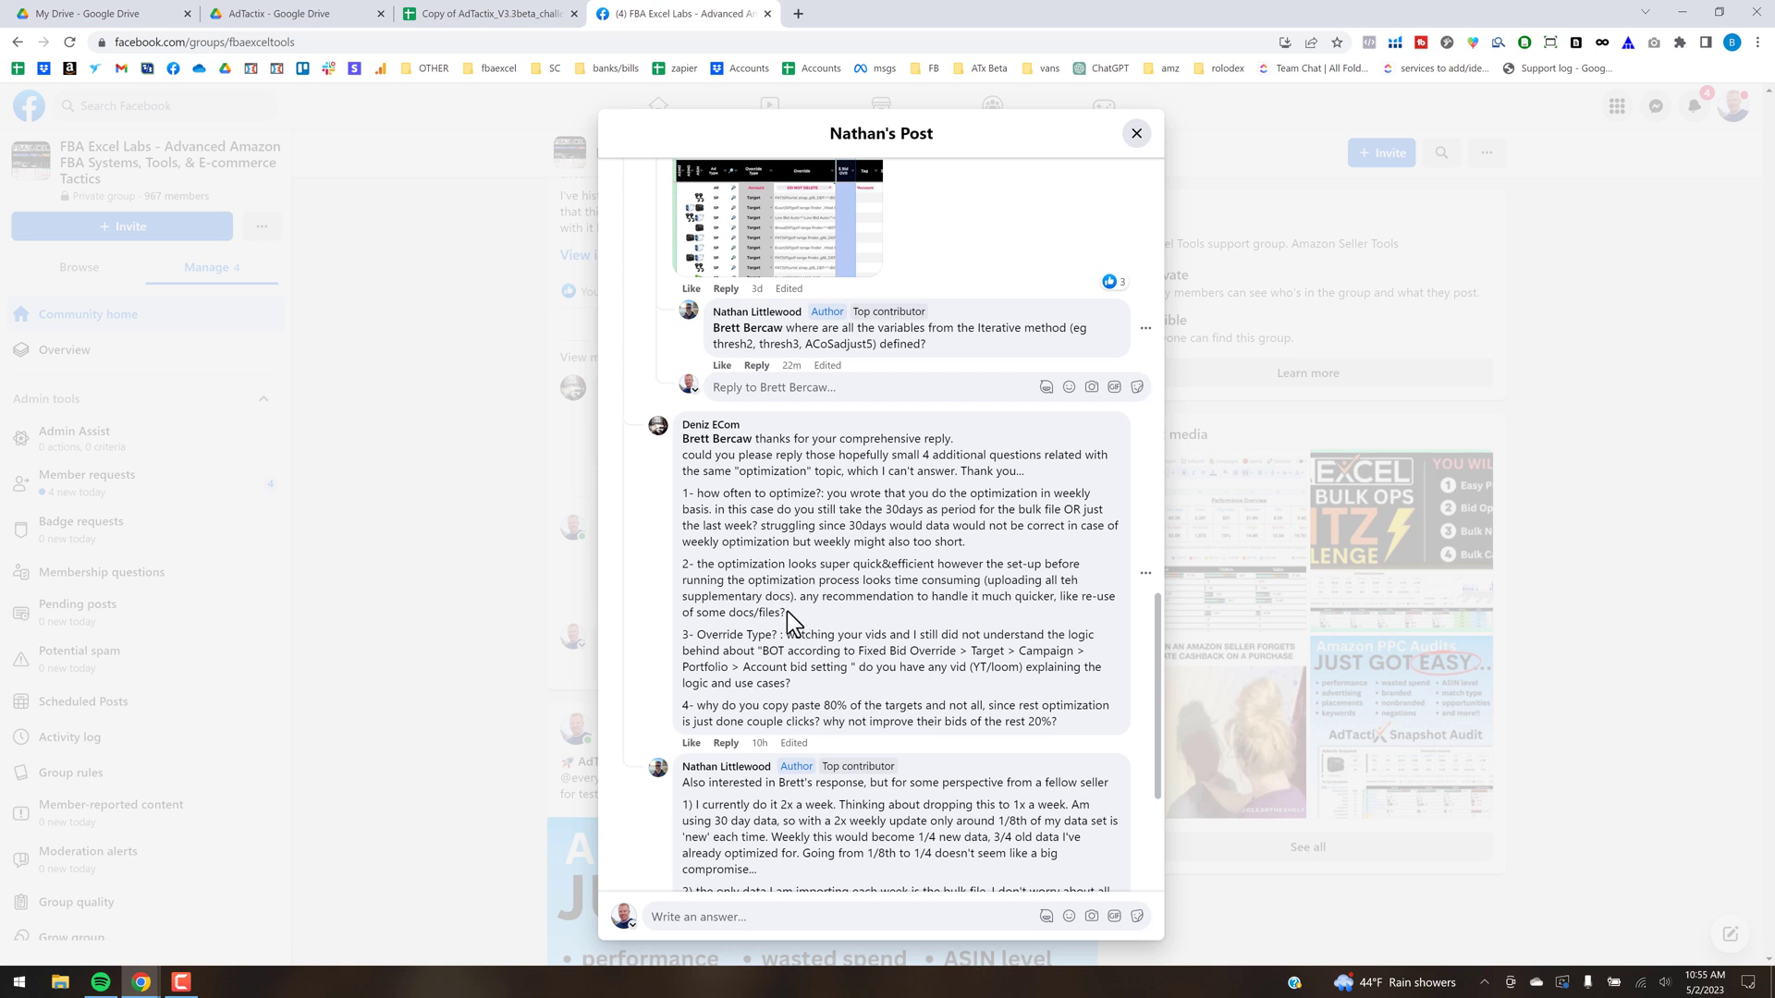
click(503, 14)
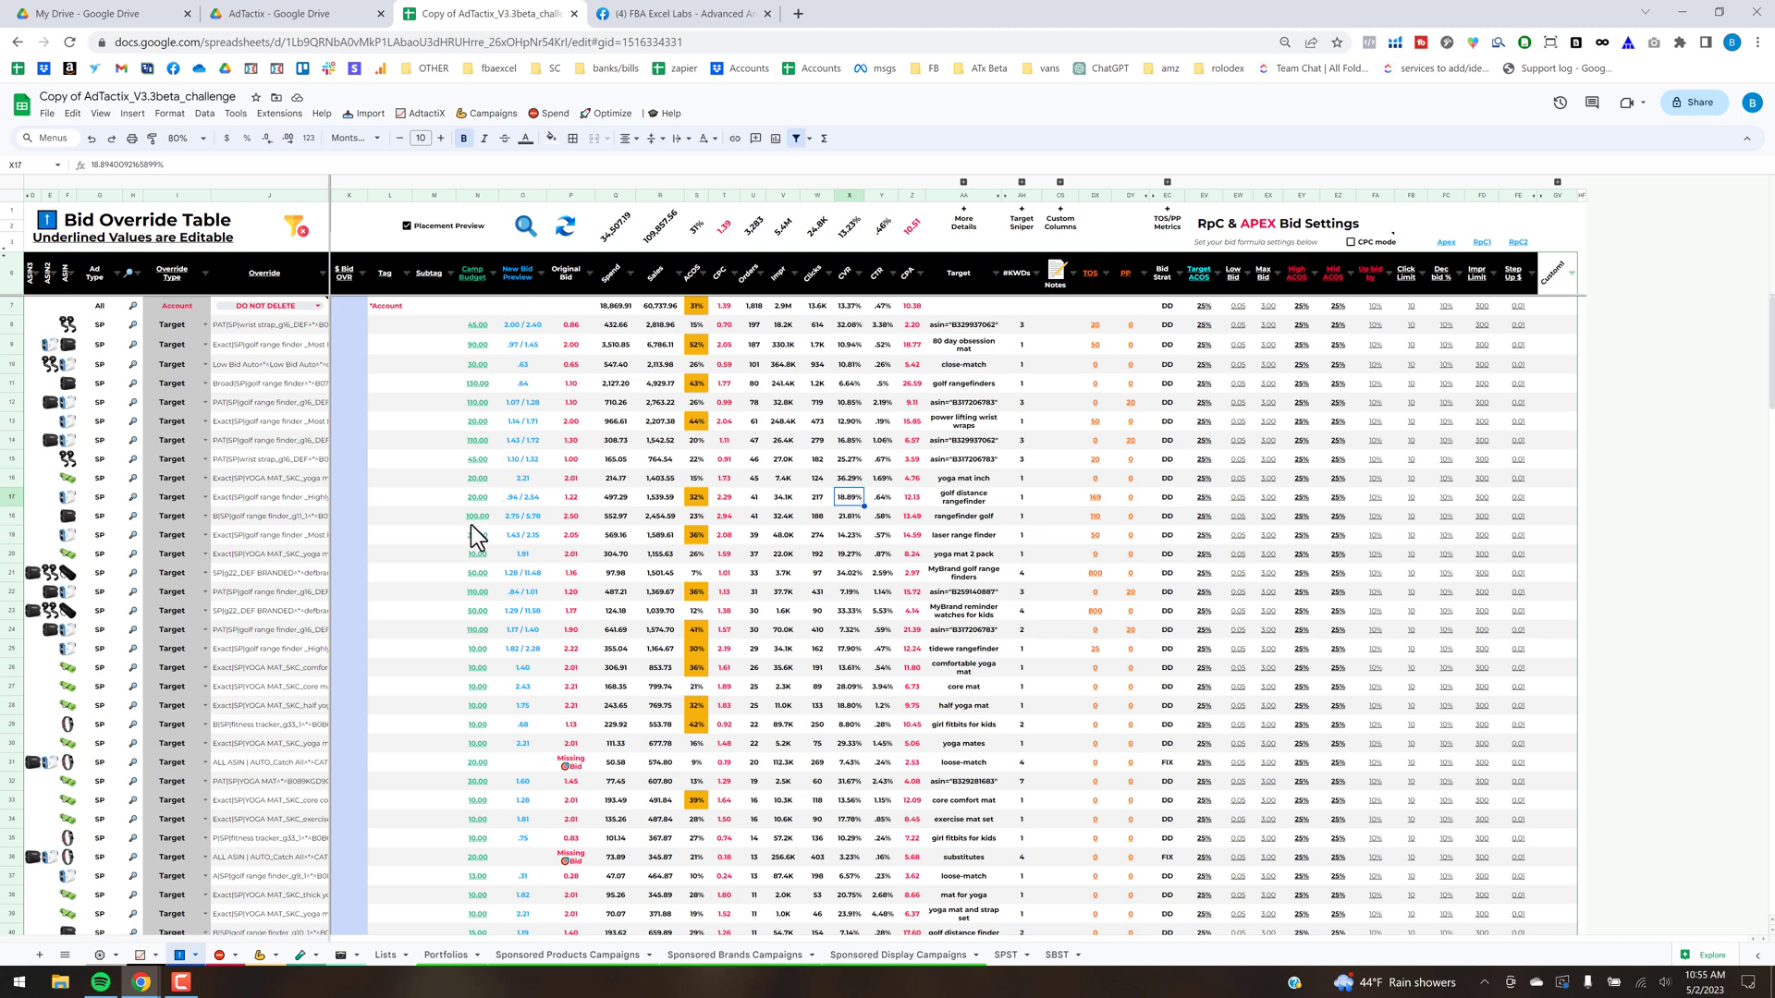
click(634, 19)
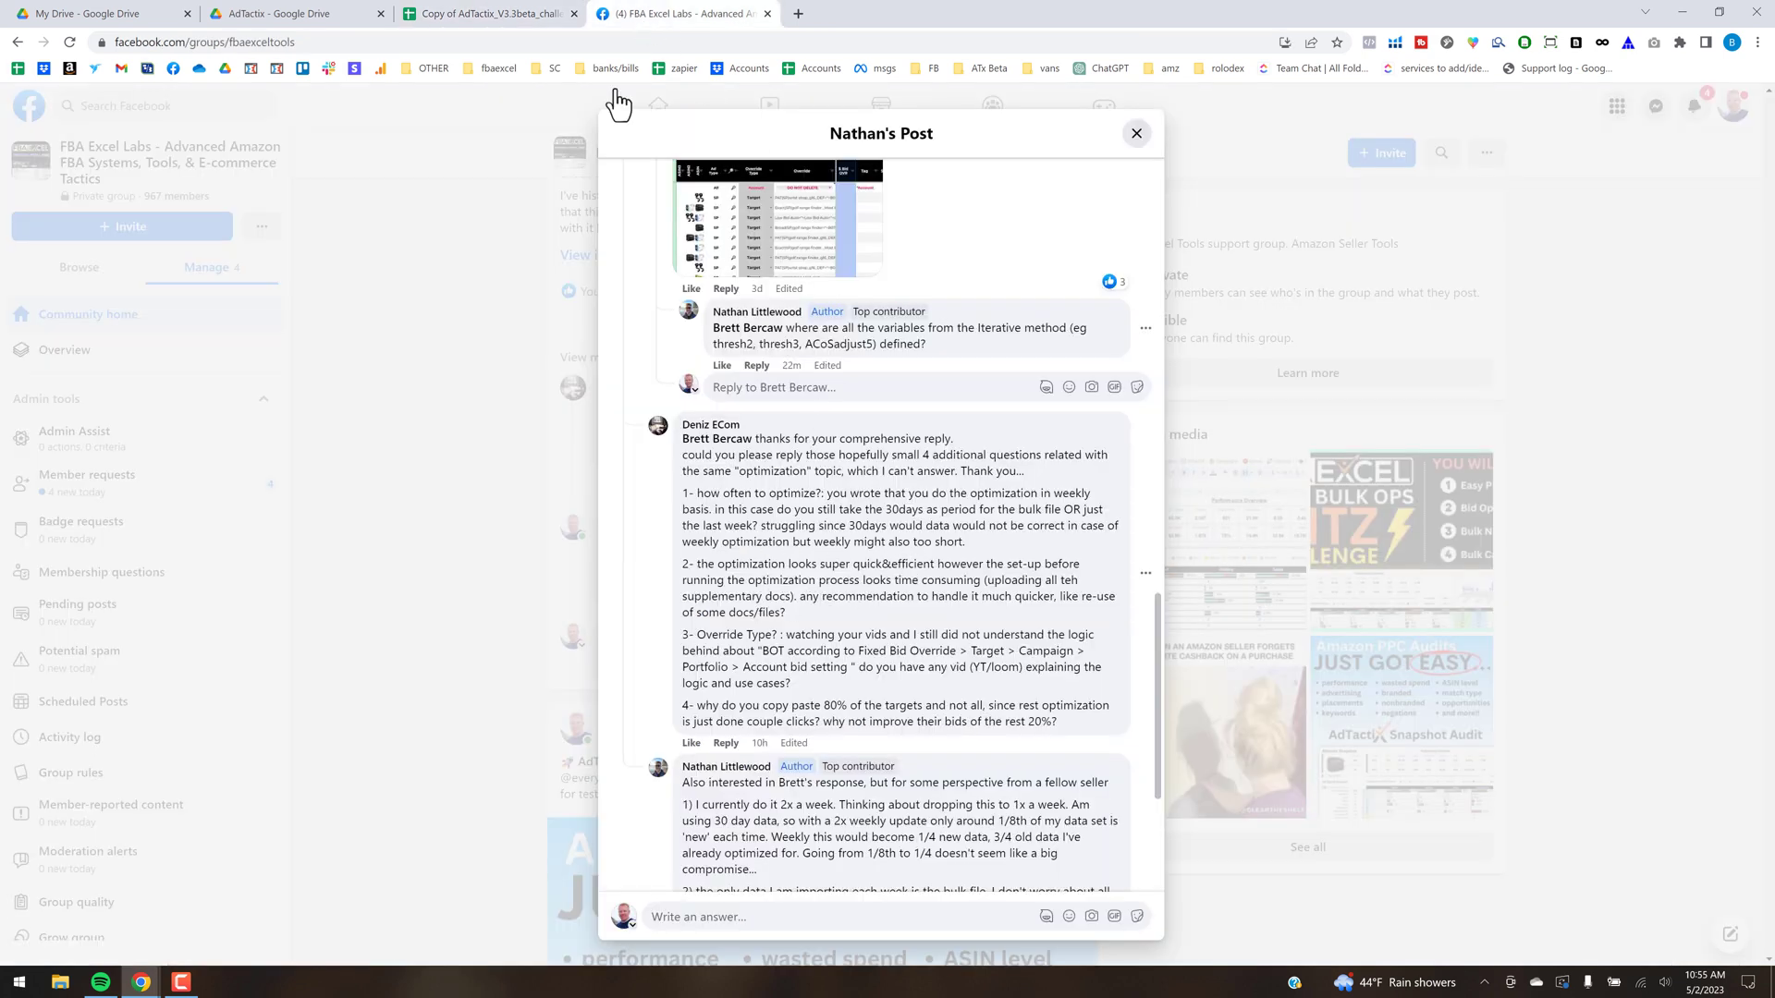
Return to the AdTactix spreadsheet and examine the Pareto threshold of the Scale My Top Performers section
click(455, 18)
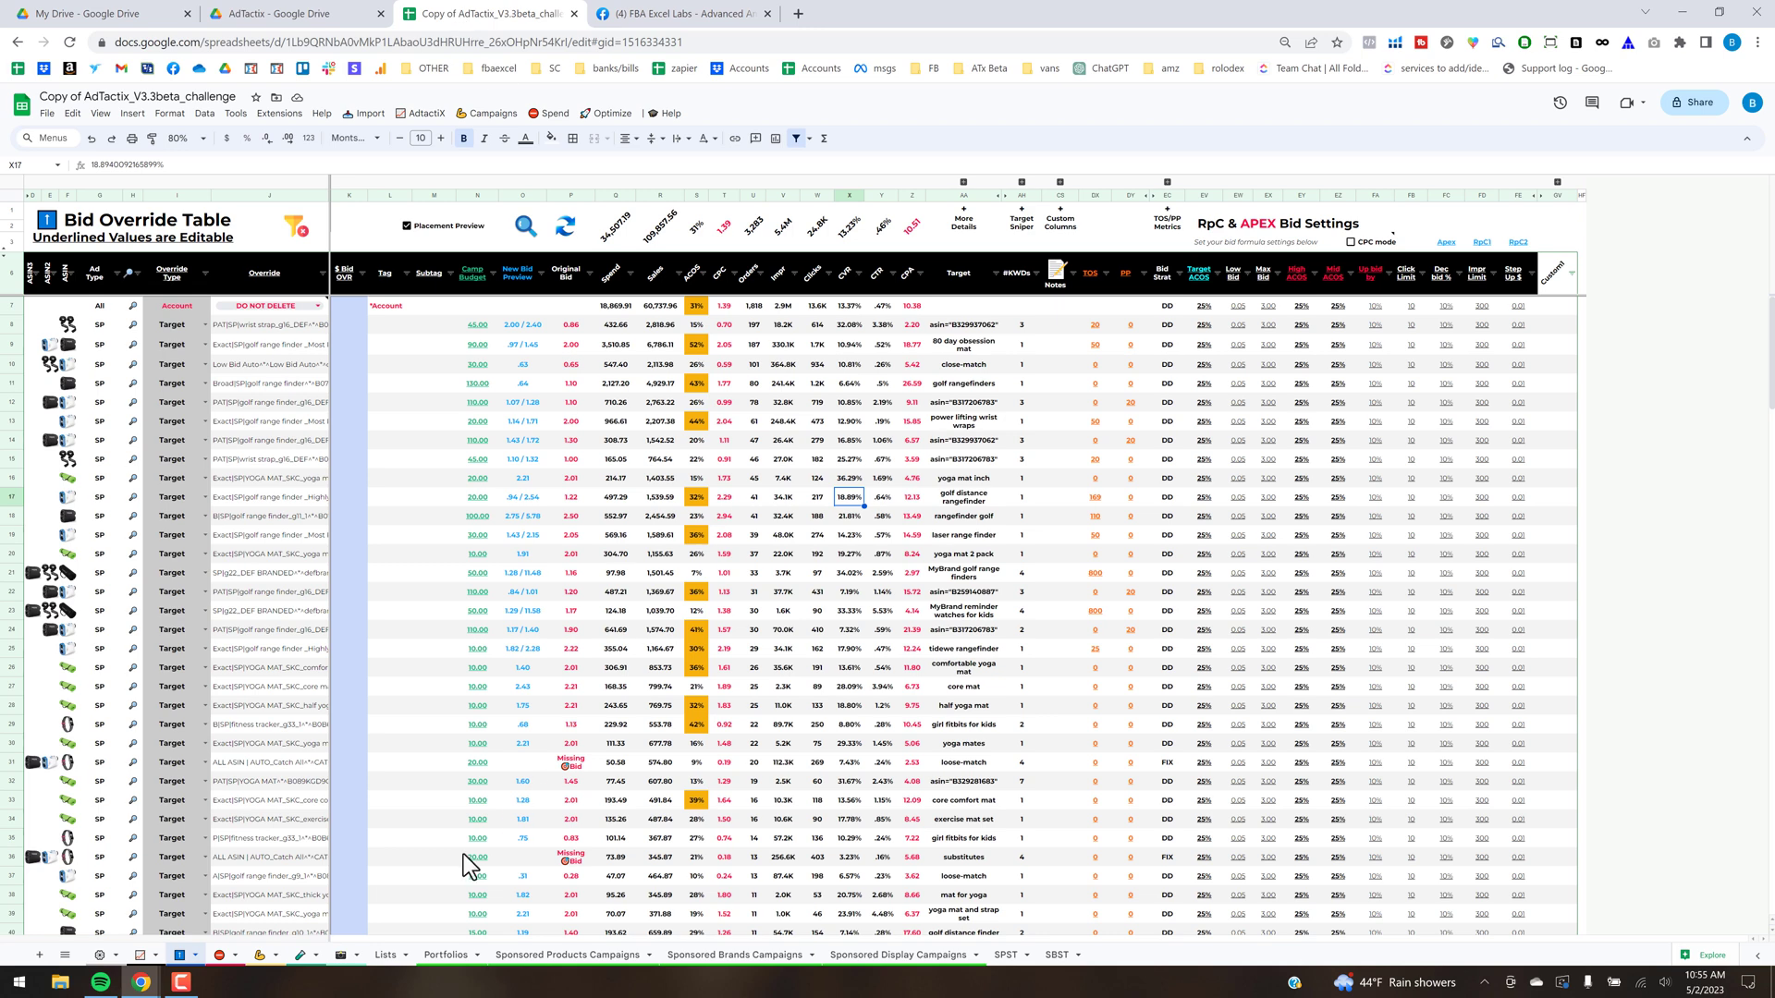
click(342, 956)
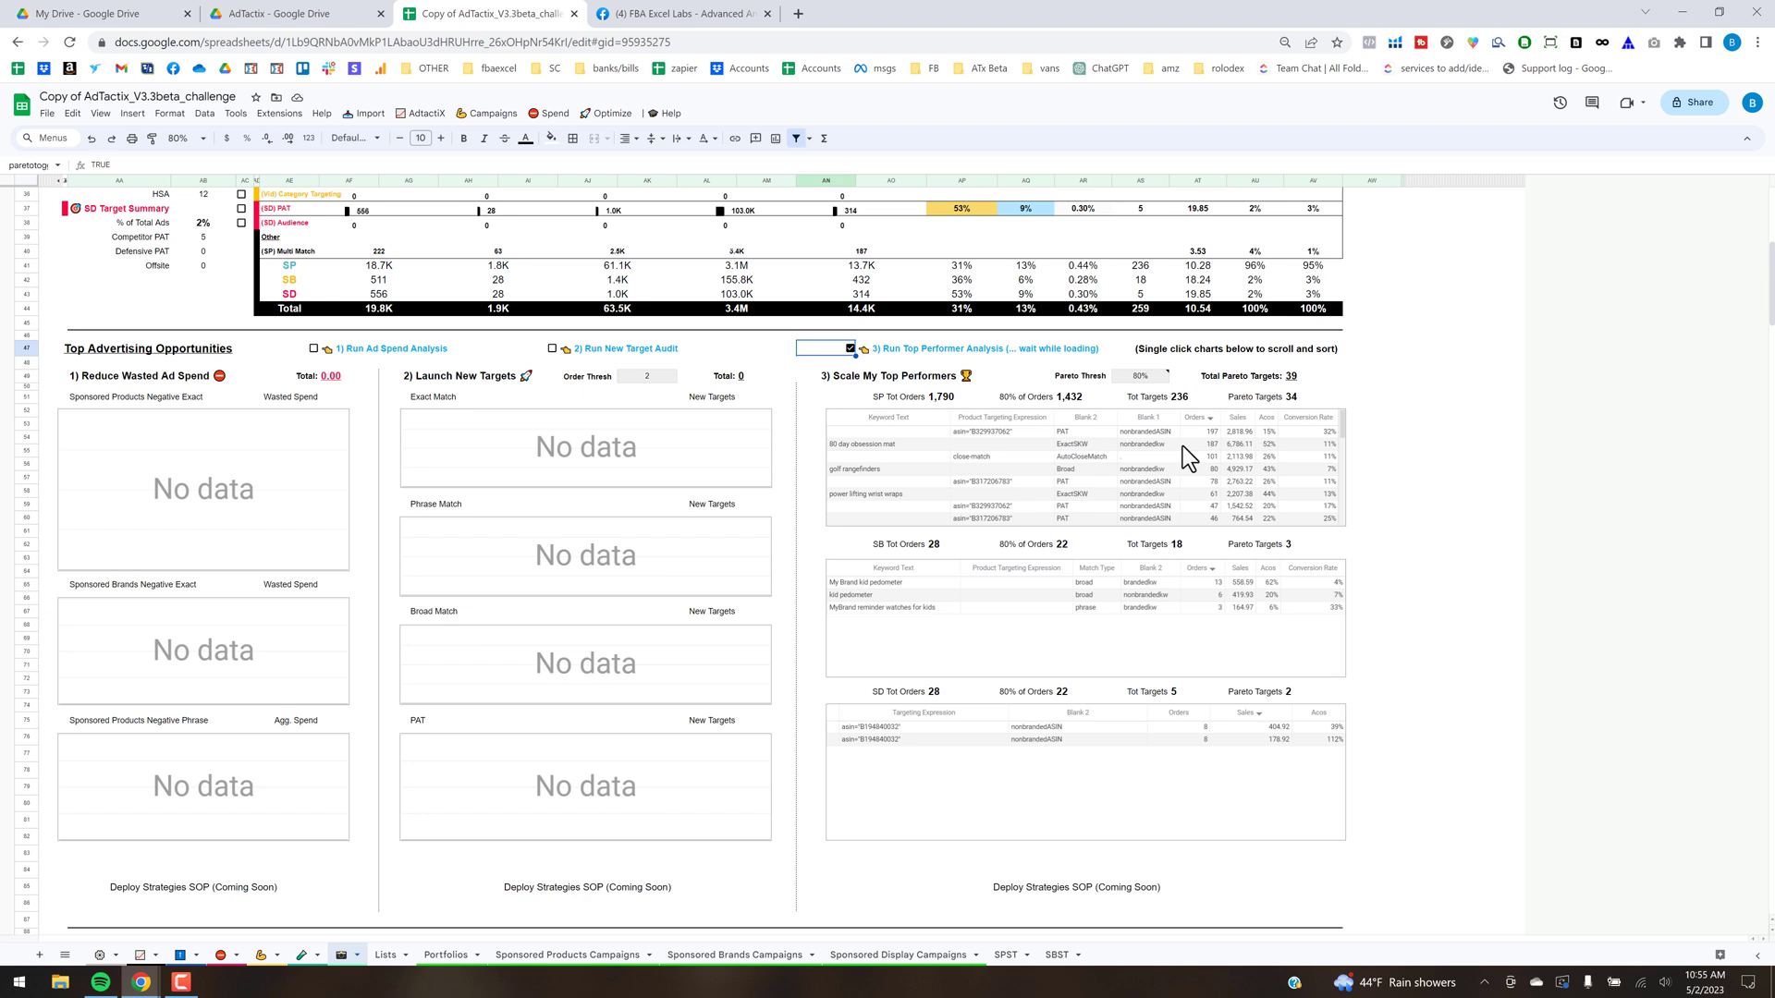
click(1157, 379)
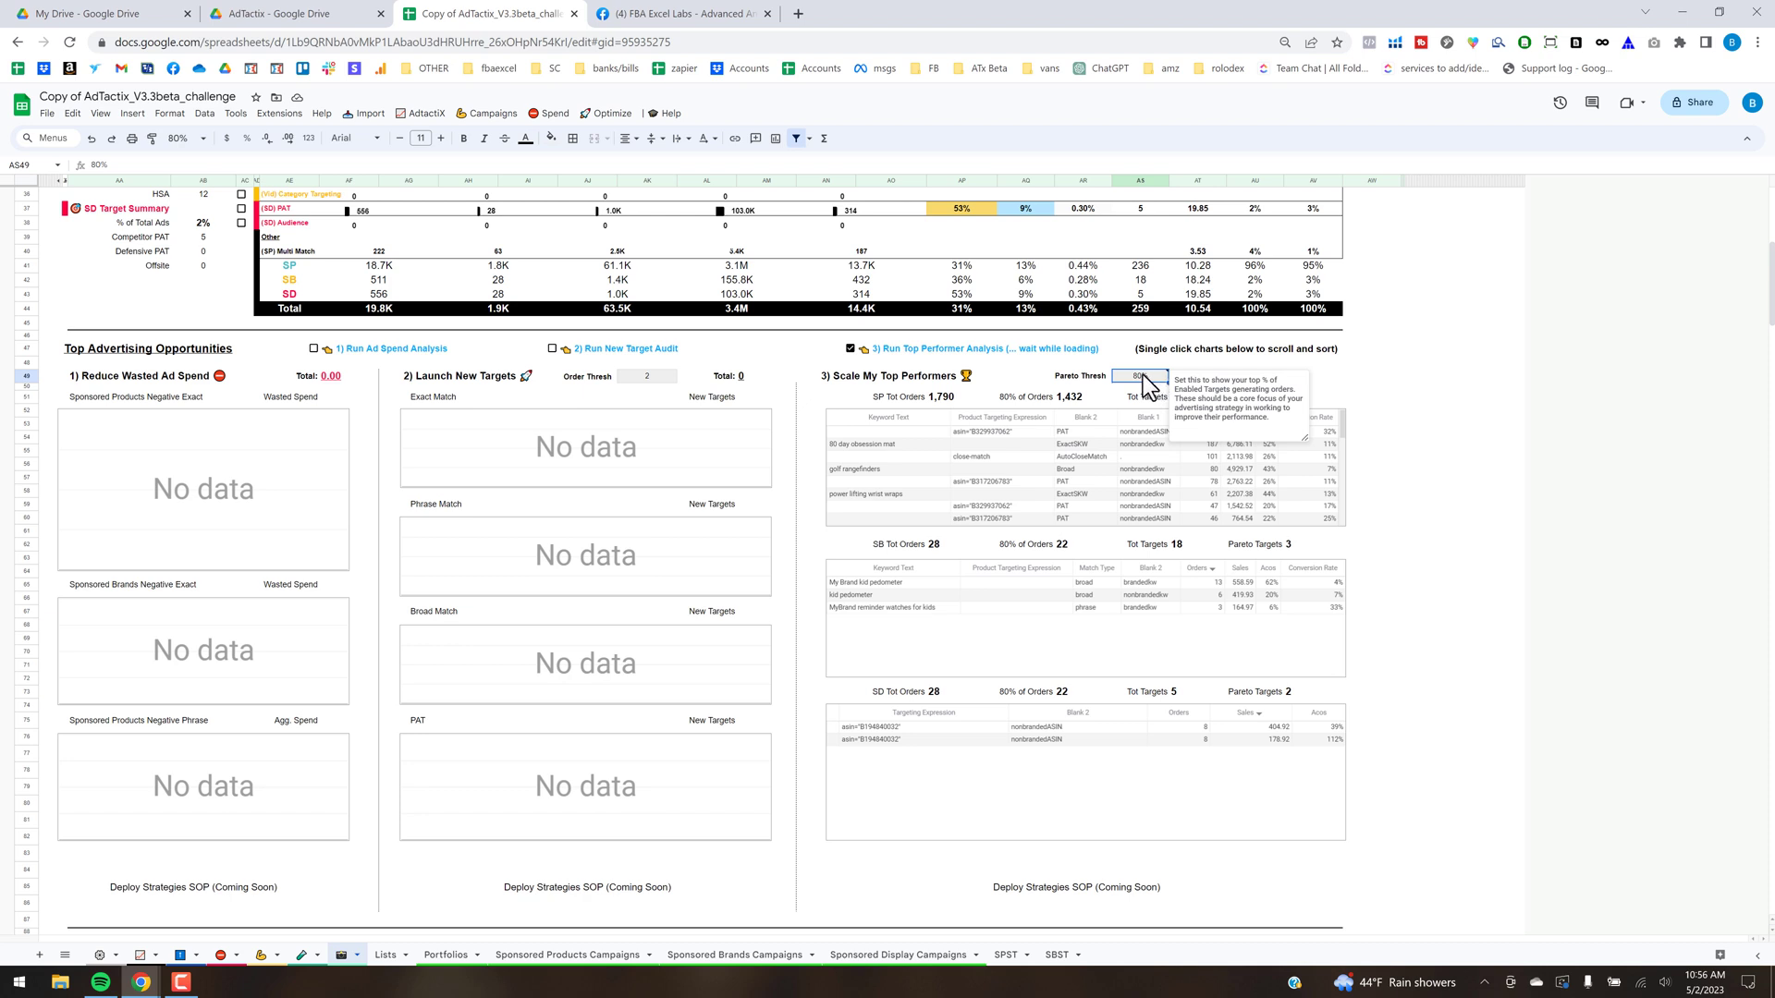
click(1399, 414)
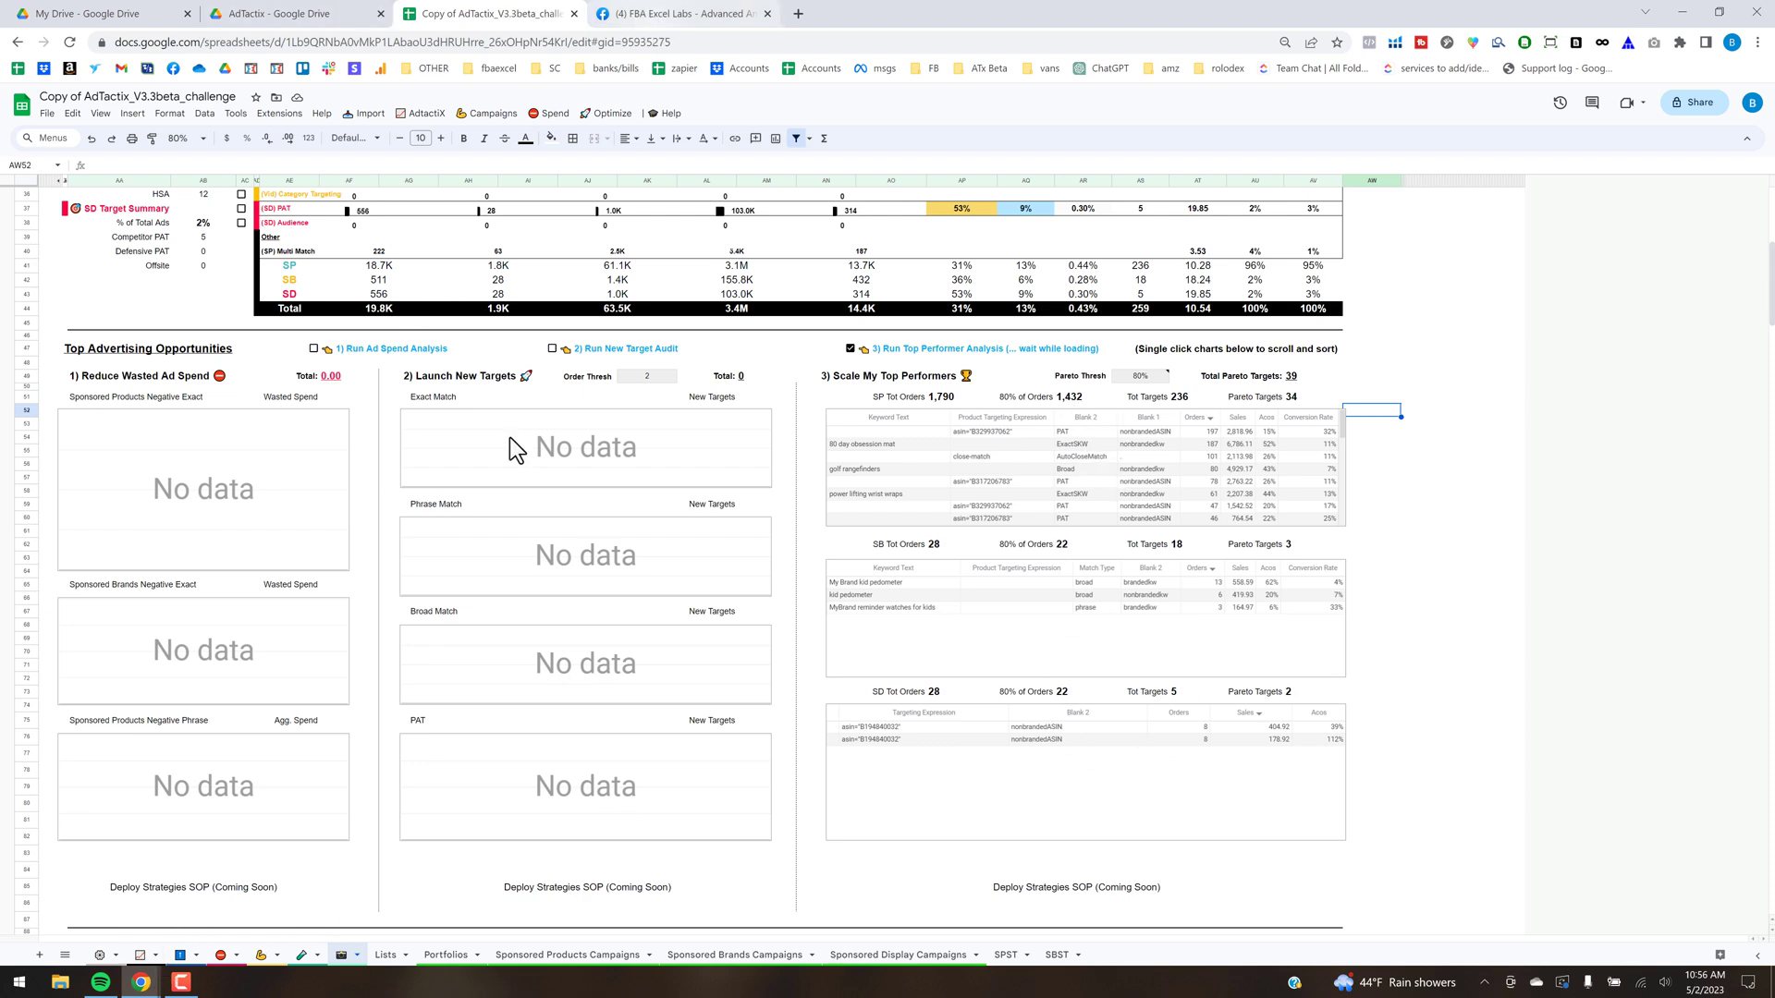
Return to the Bid Override Table and view the Snapshot Audit options, including Add Top Performers to BOT
click(180, 955)
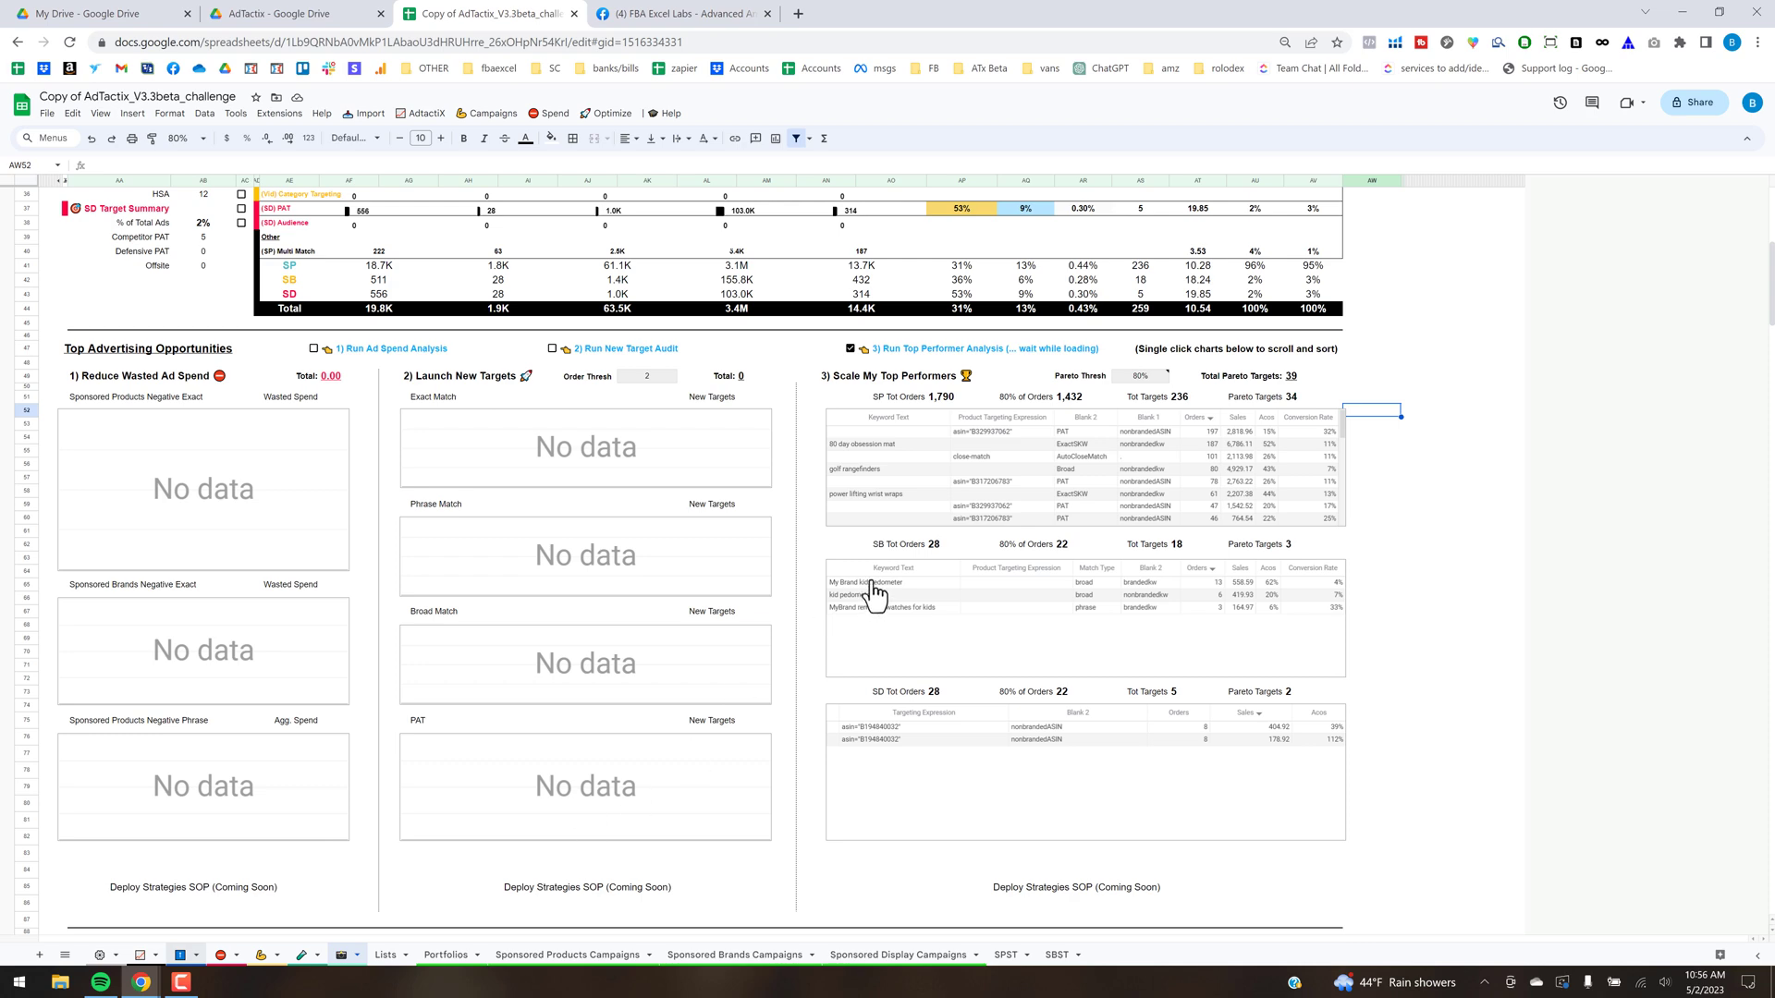
click(1172, 491)
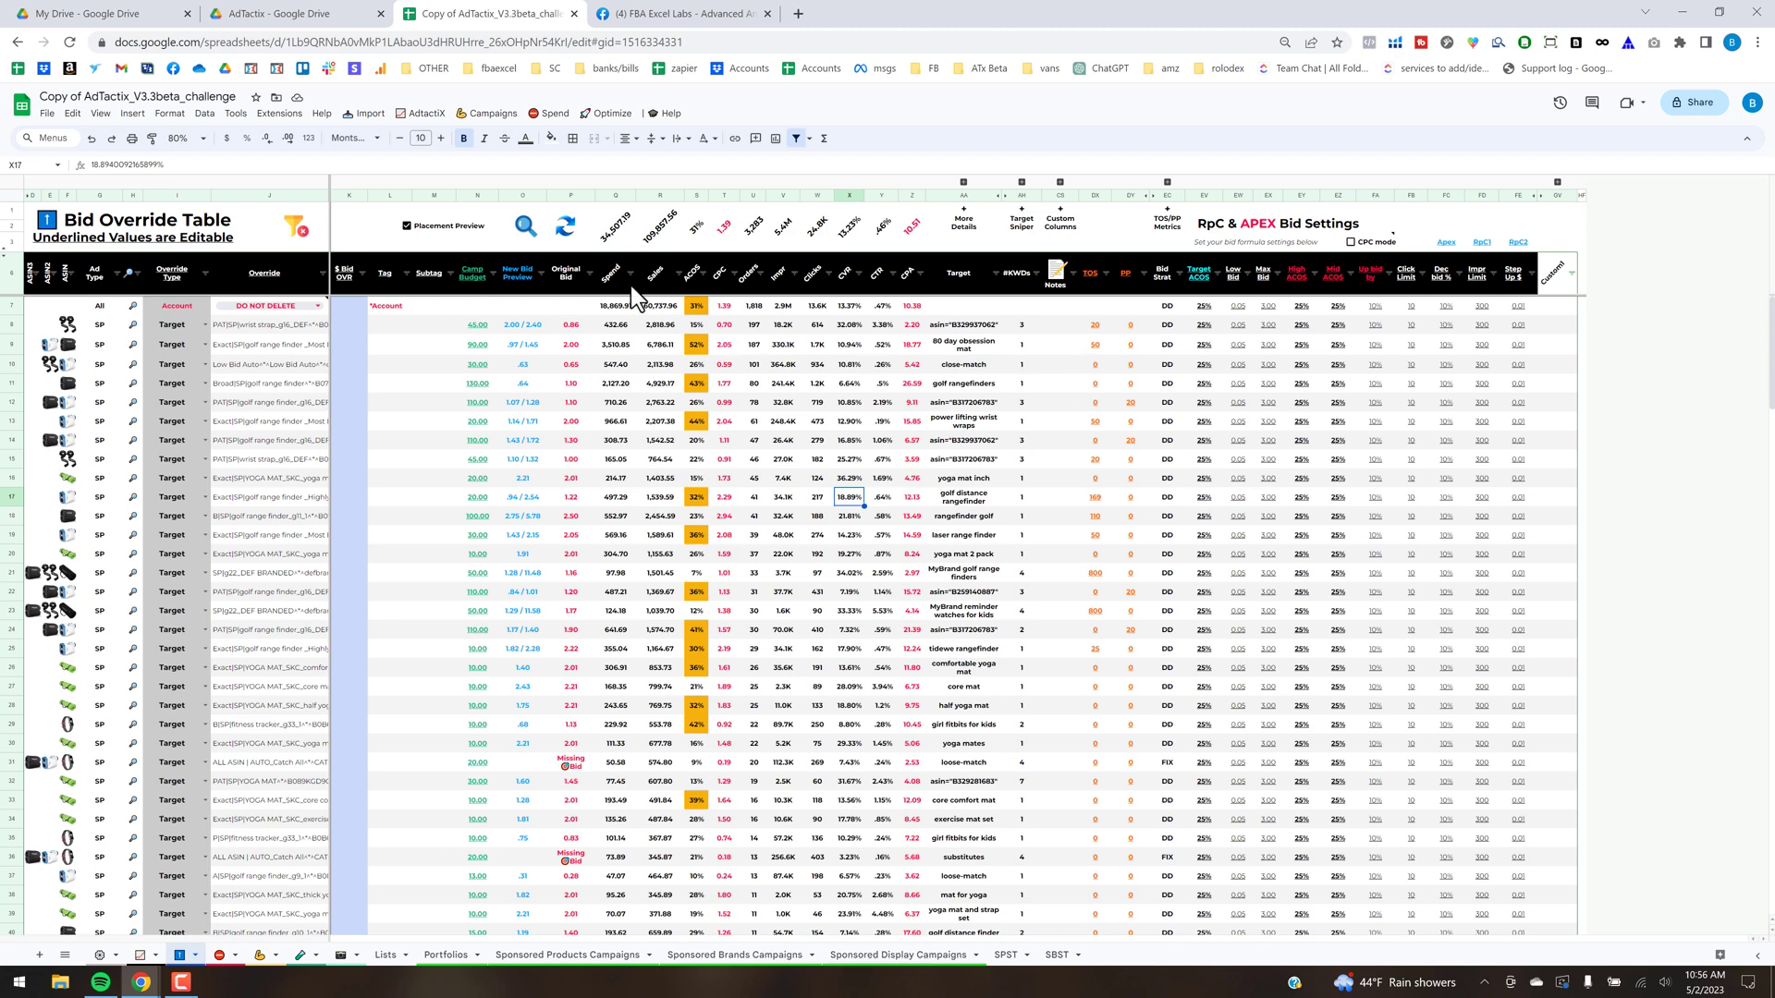
click(420, 115)
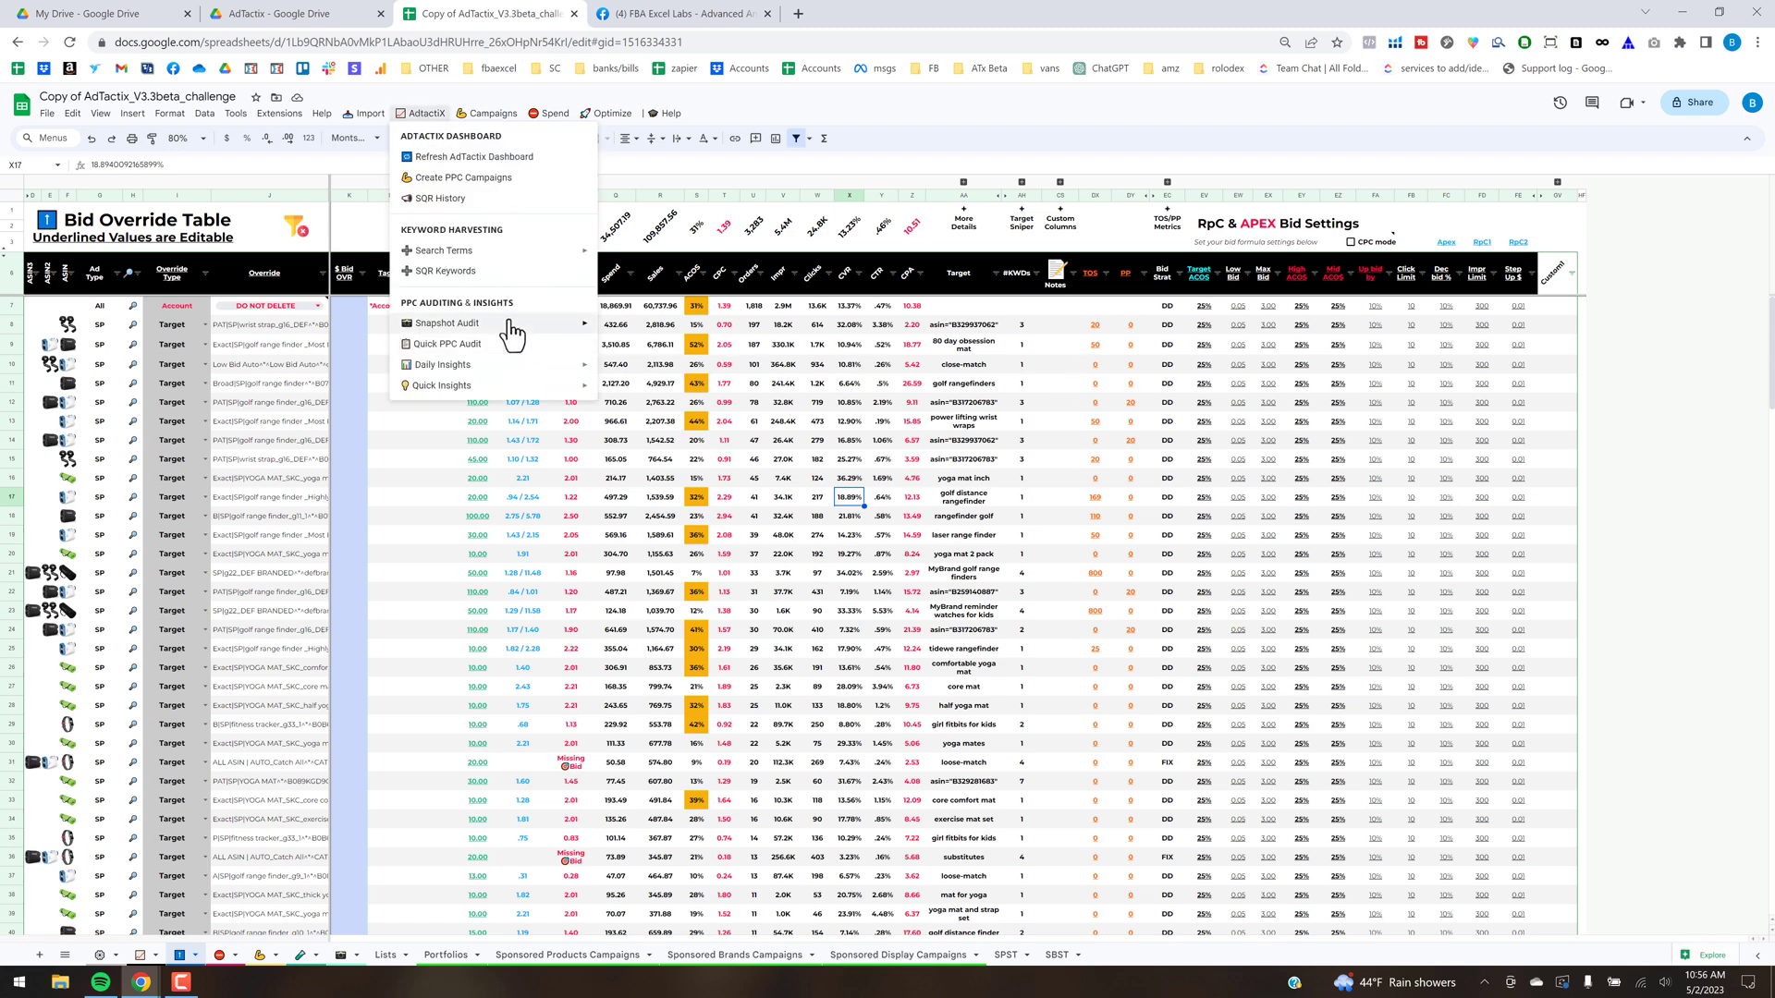
mouse_move(518, 328)
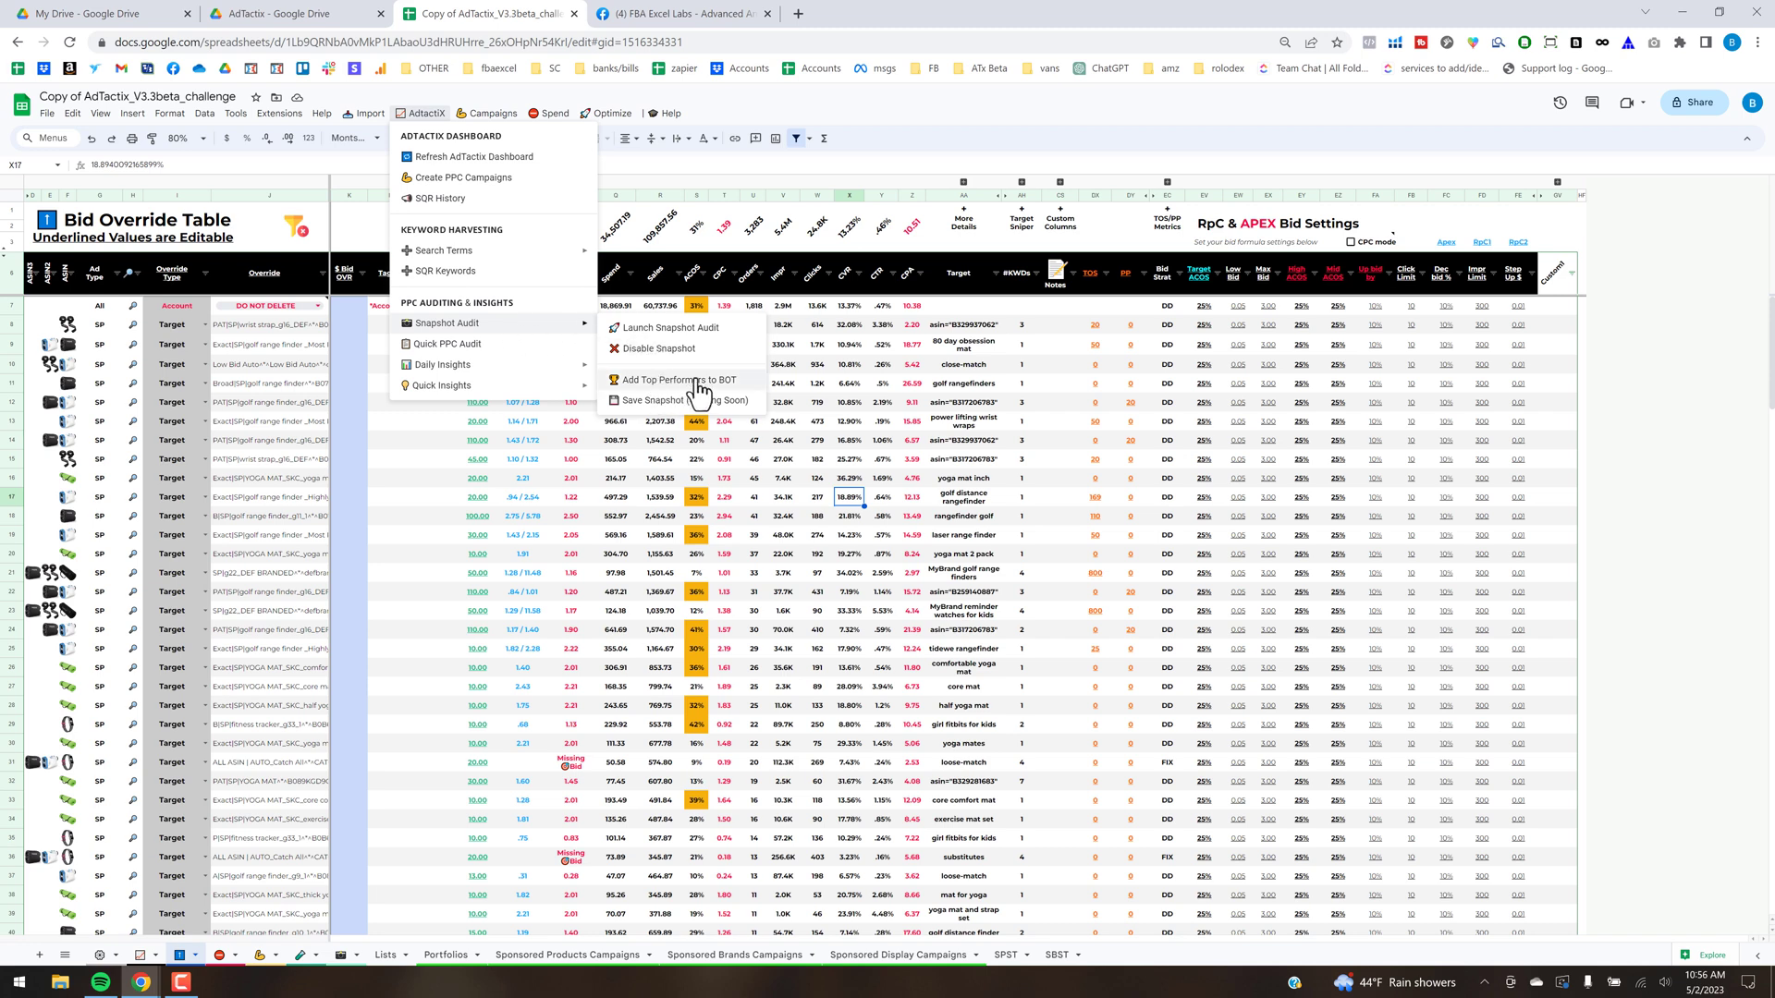
click(1063, 405)
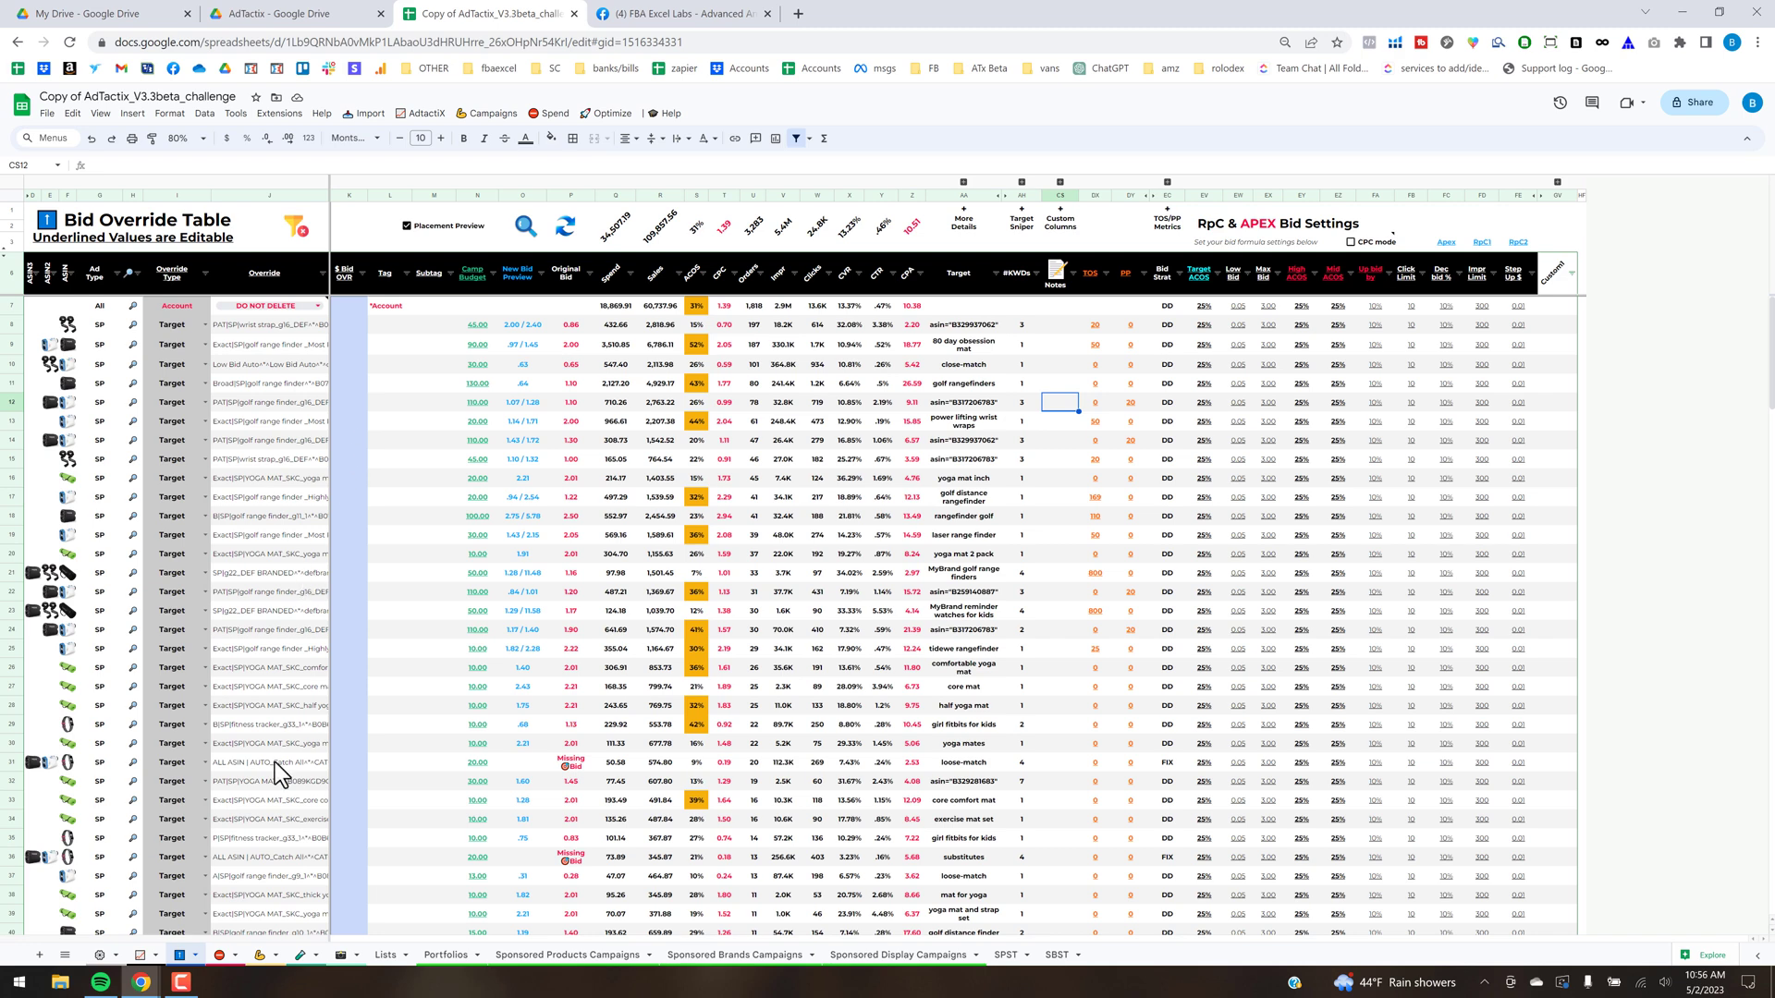
Look through the Bid Override Table targets and view the commands for downloading and importing the bulk ads file and supplemental data
scroll(540, 741, down, 3)
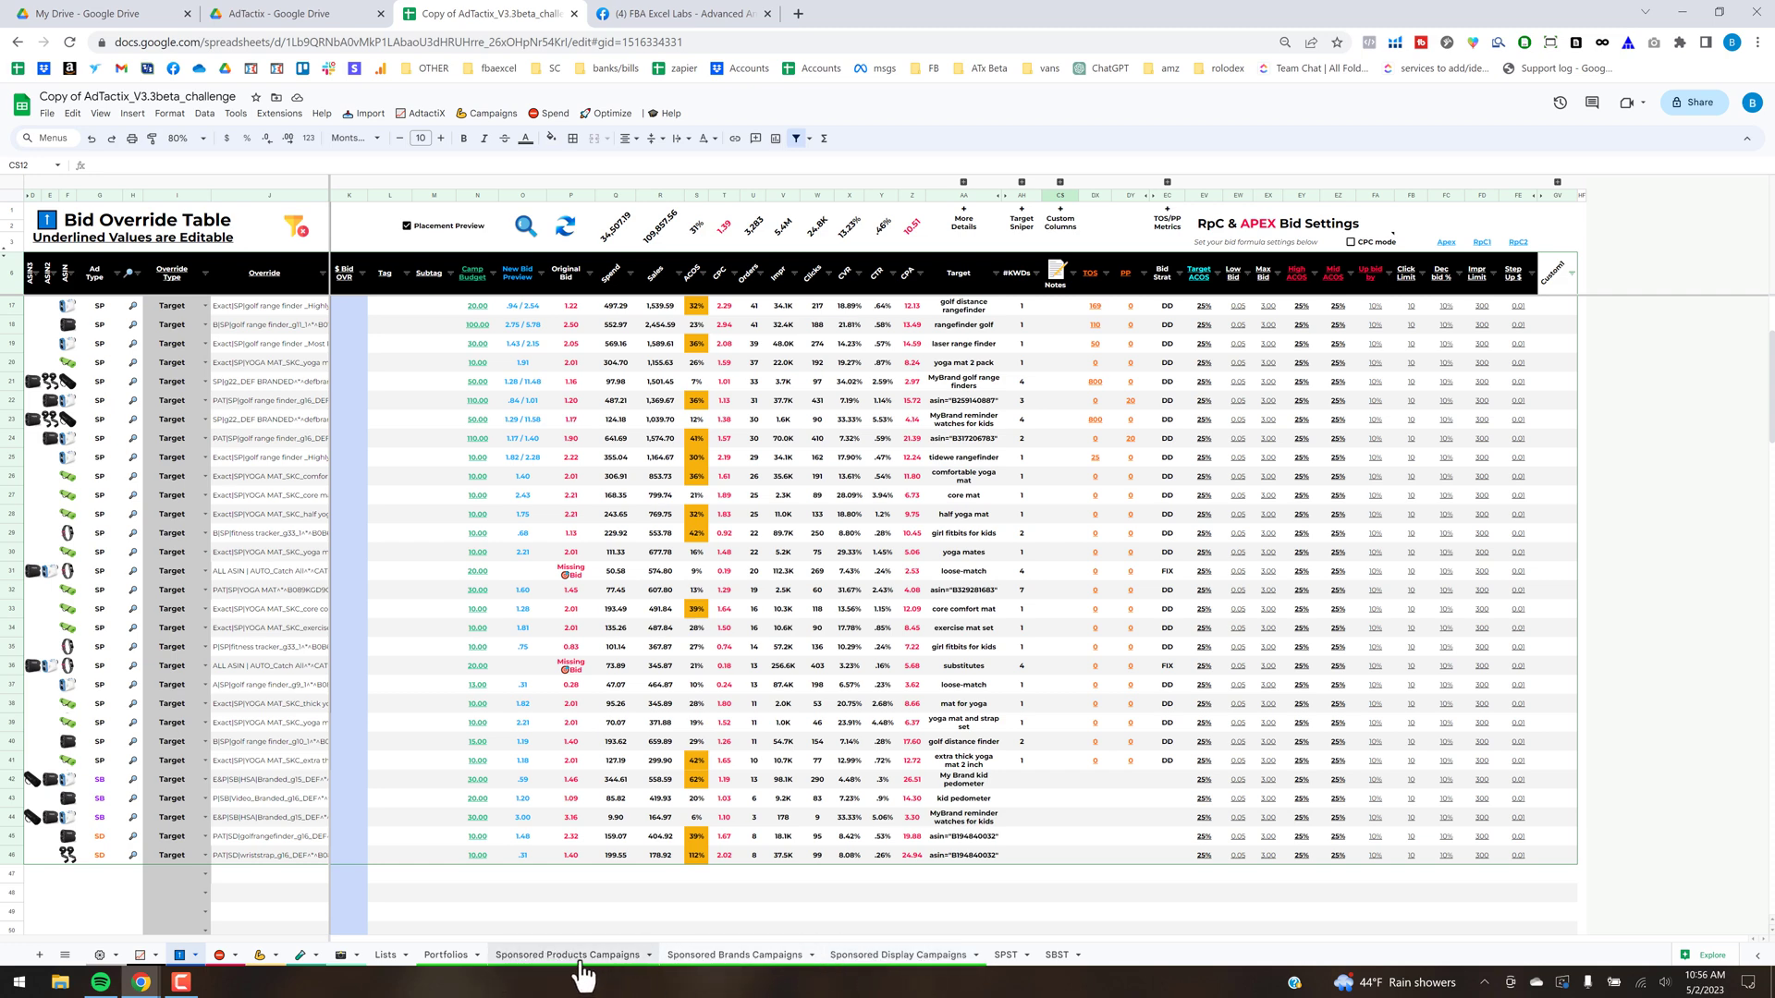
click(365, 112)
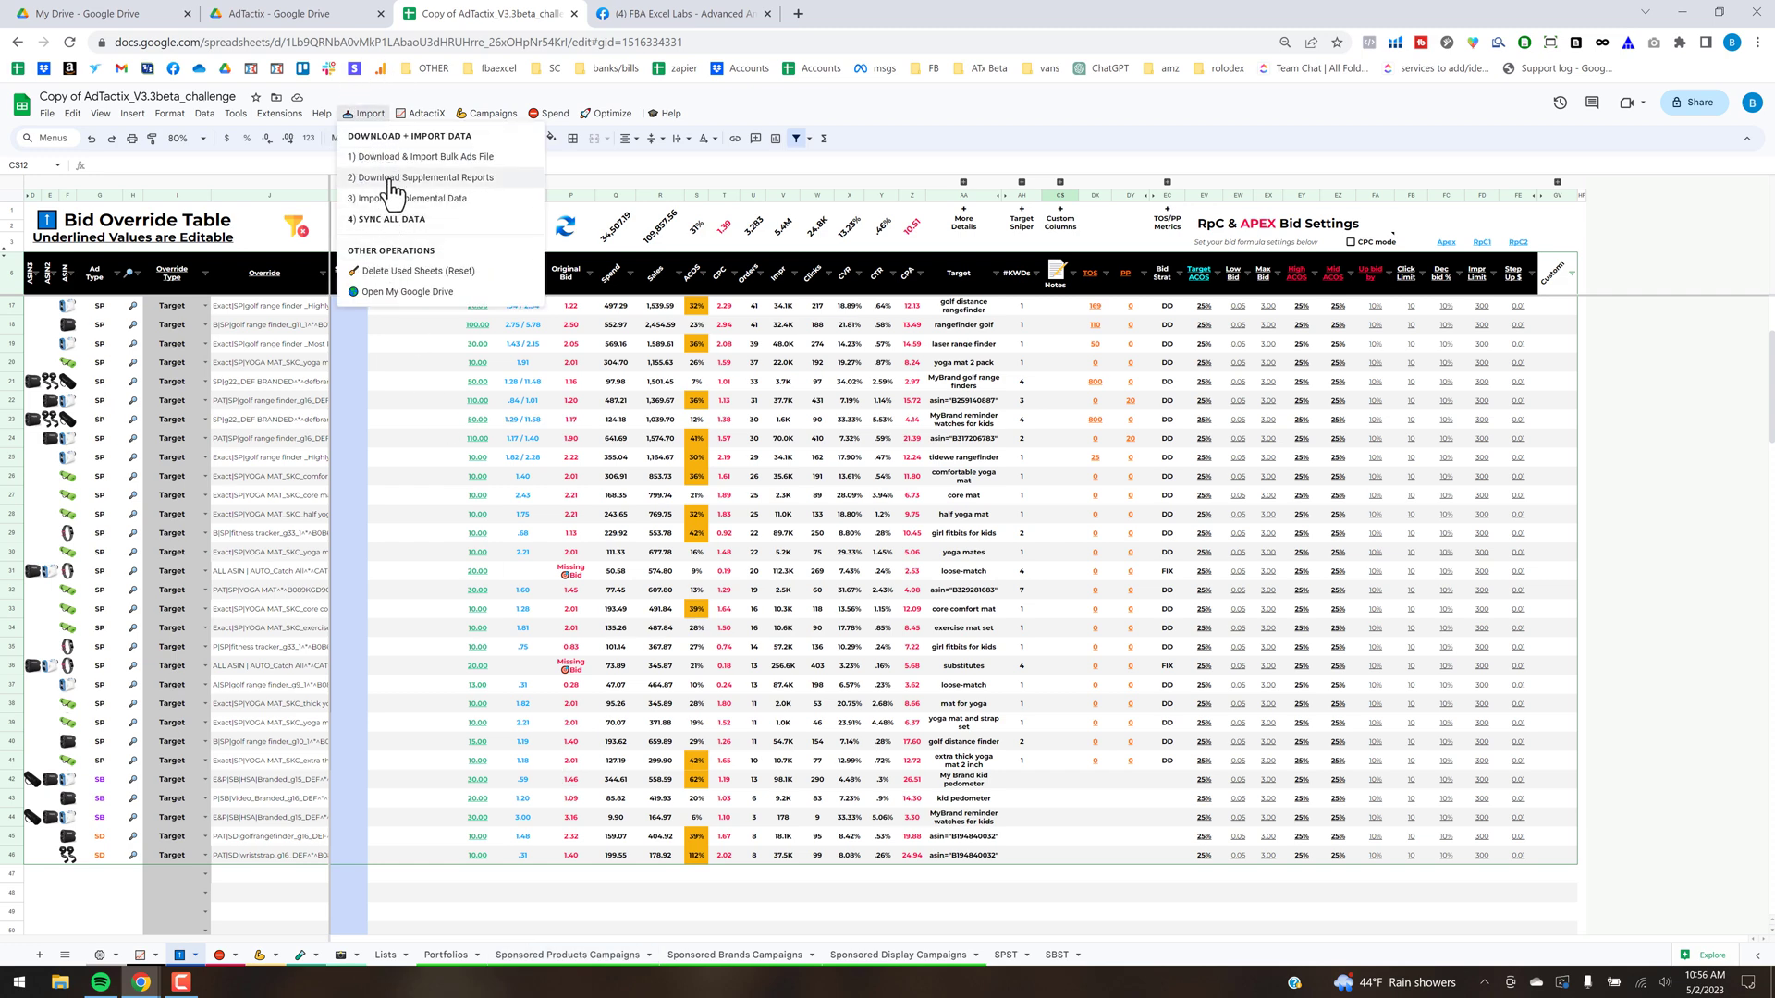
click(819, 497)
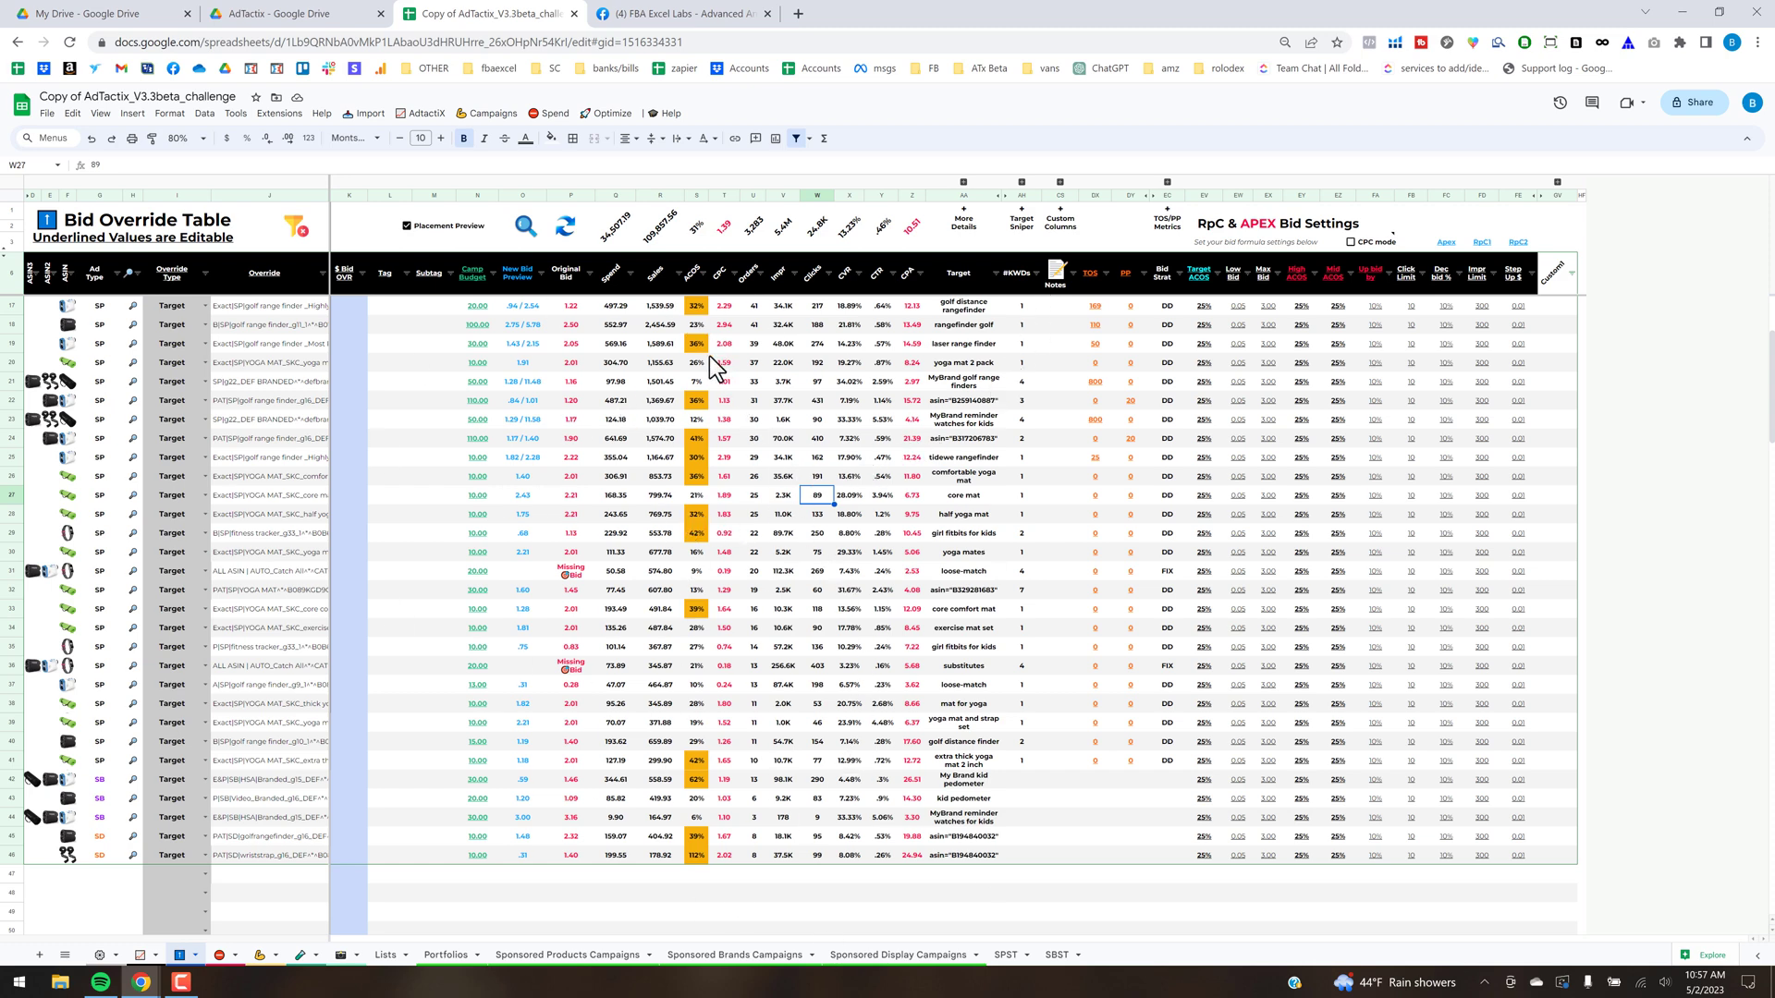
View the Sponsored Products bid optimization formulas available under Optimize Bids, from Apex Formula to Iterative
click(605, 113)
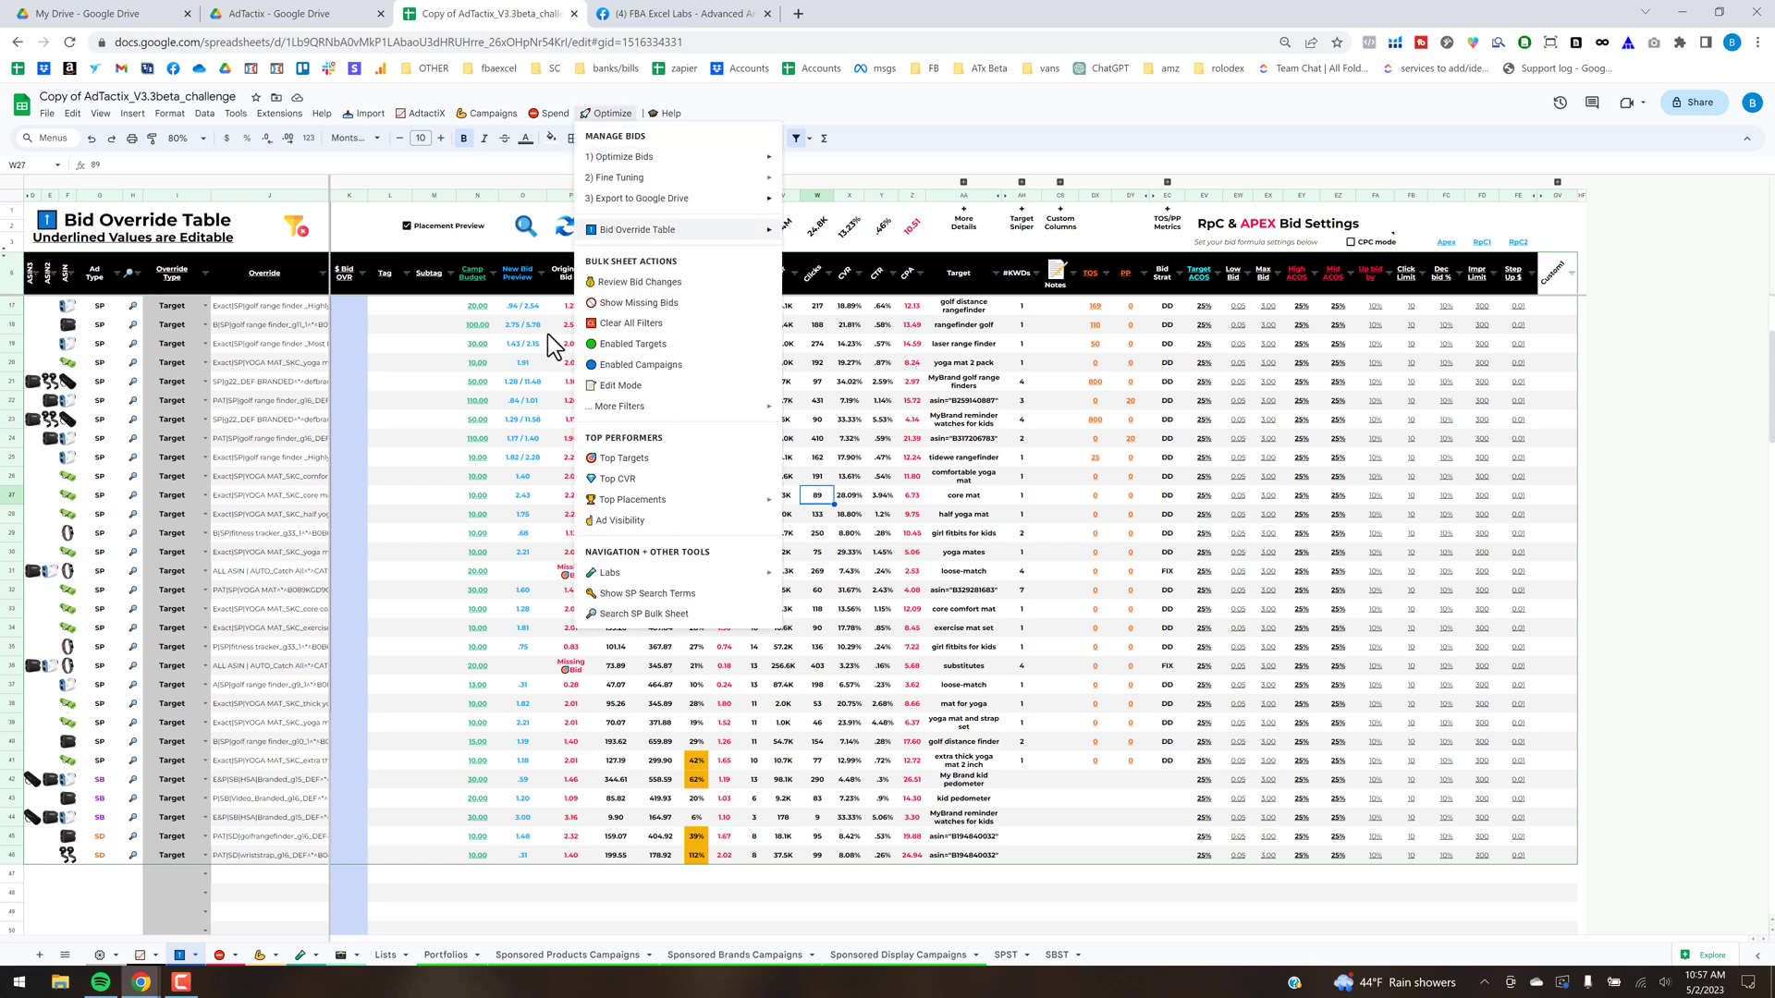
mouse_move(629, 157)
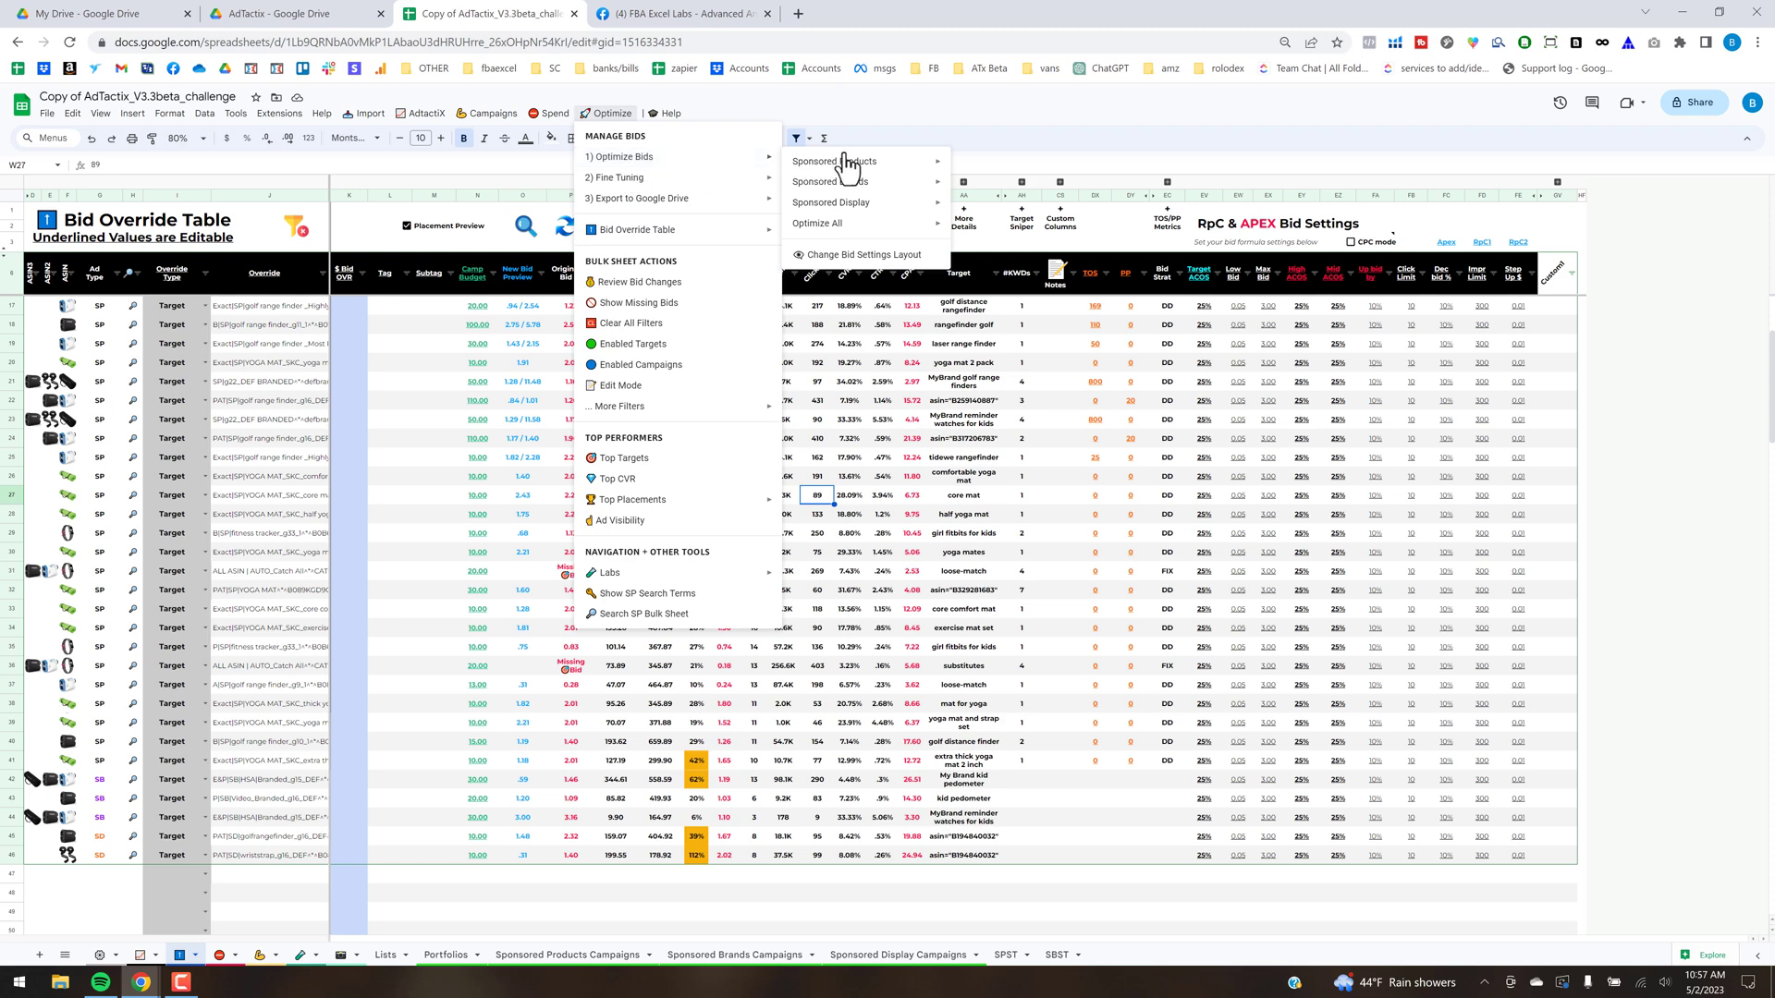
mouse_move(846, 165)
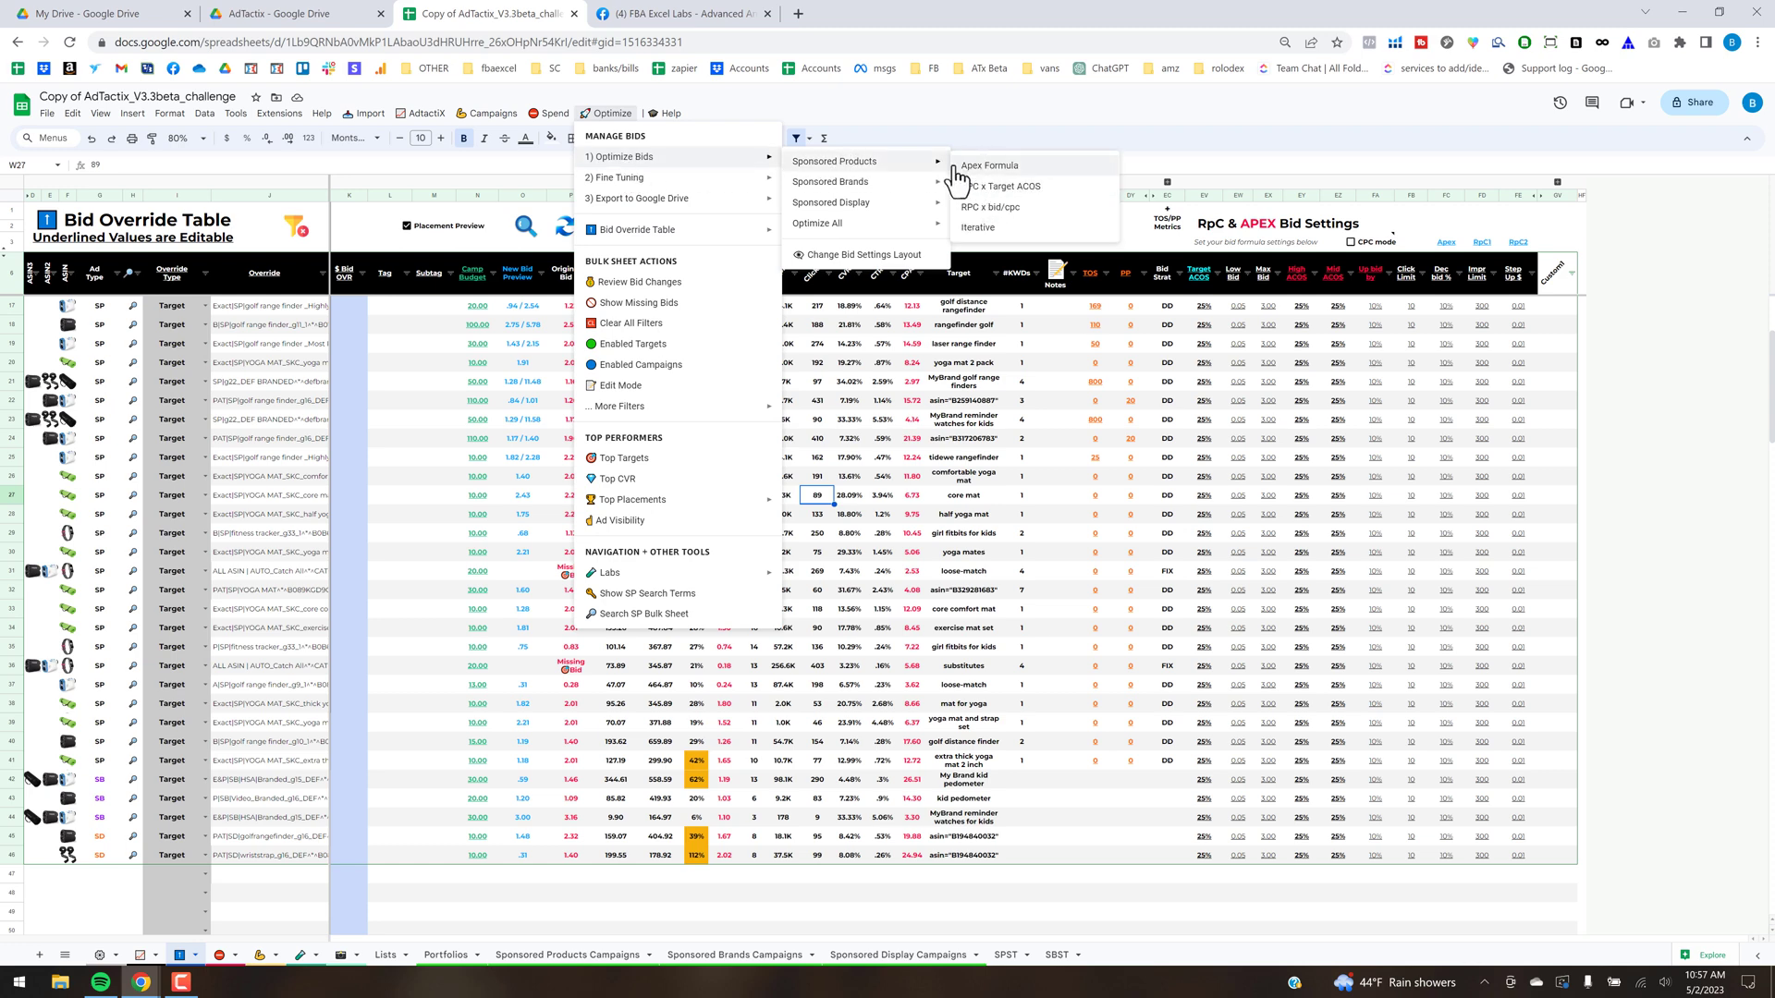
click(962, 501)
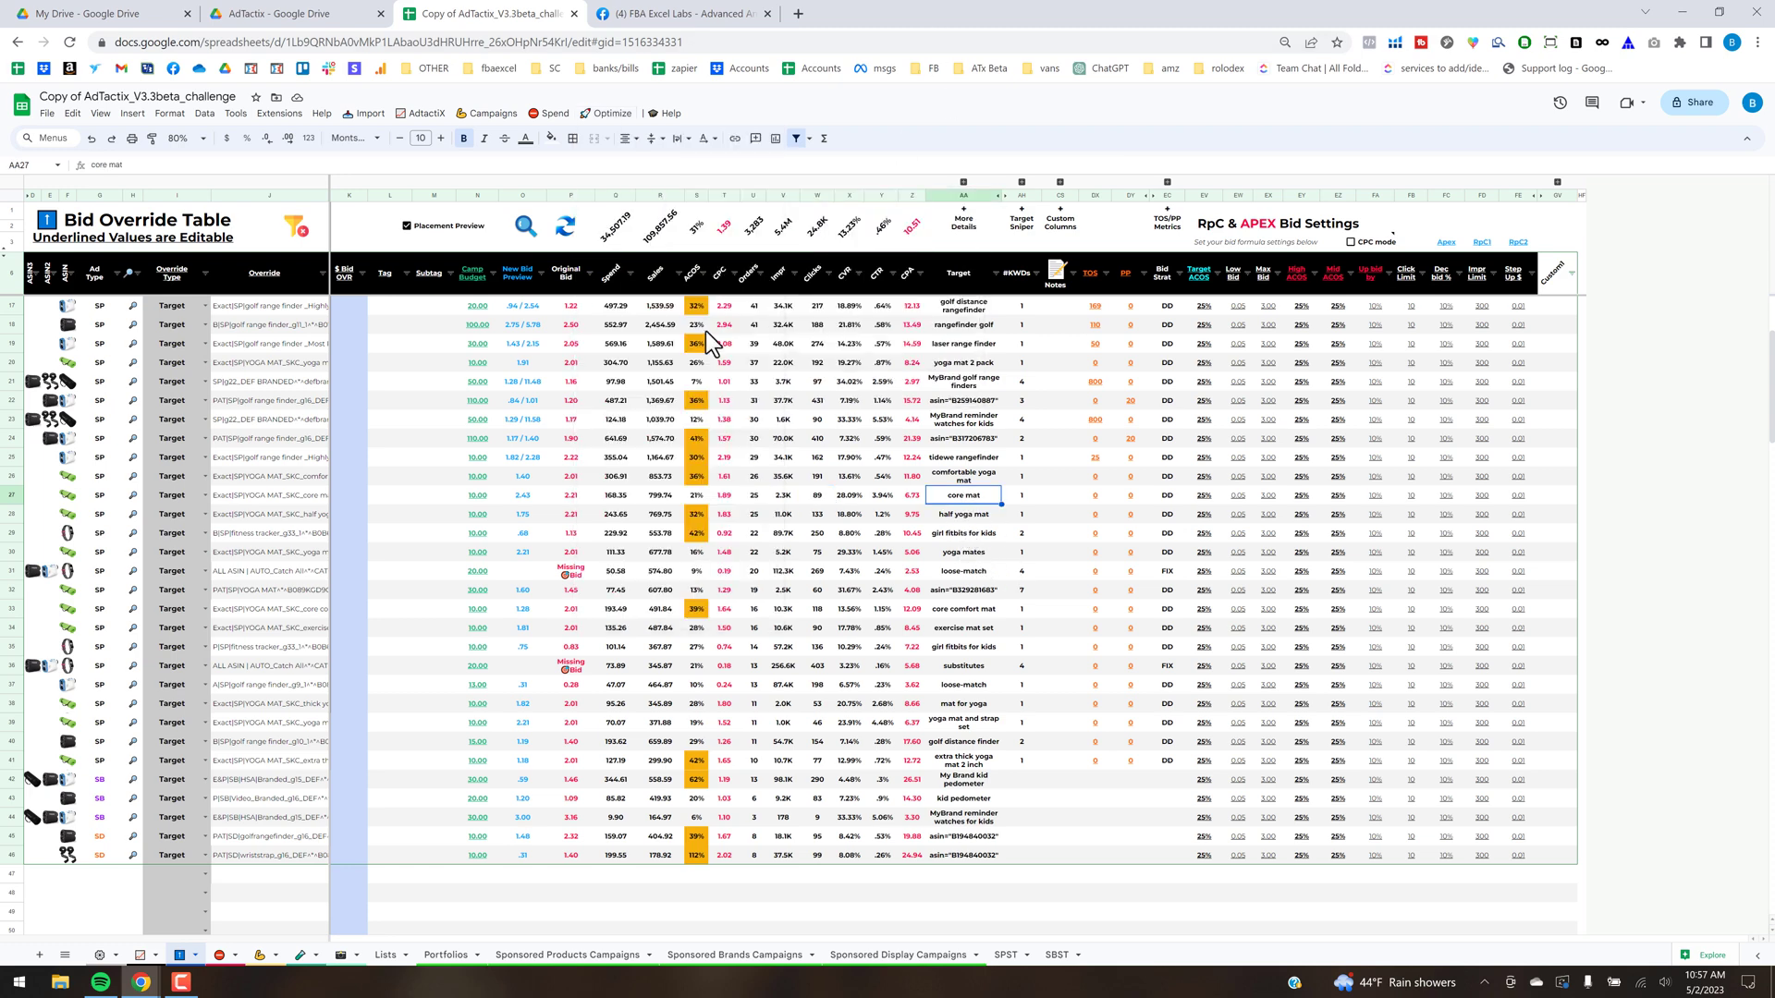
Switch to the Facebook post to reread the second question about the set-up time, and return to the AdTactix spreadsheet
click(652, 19)
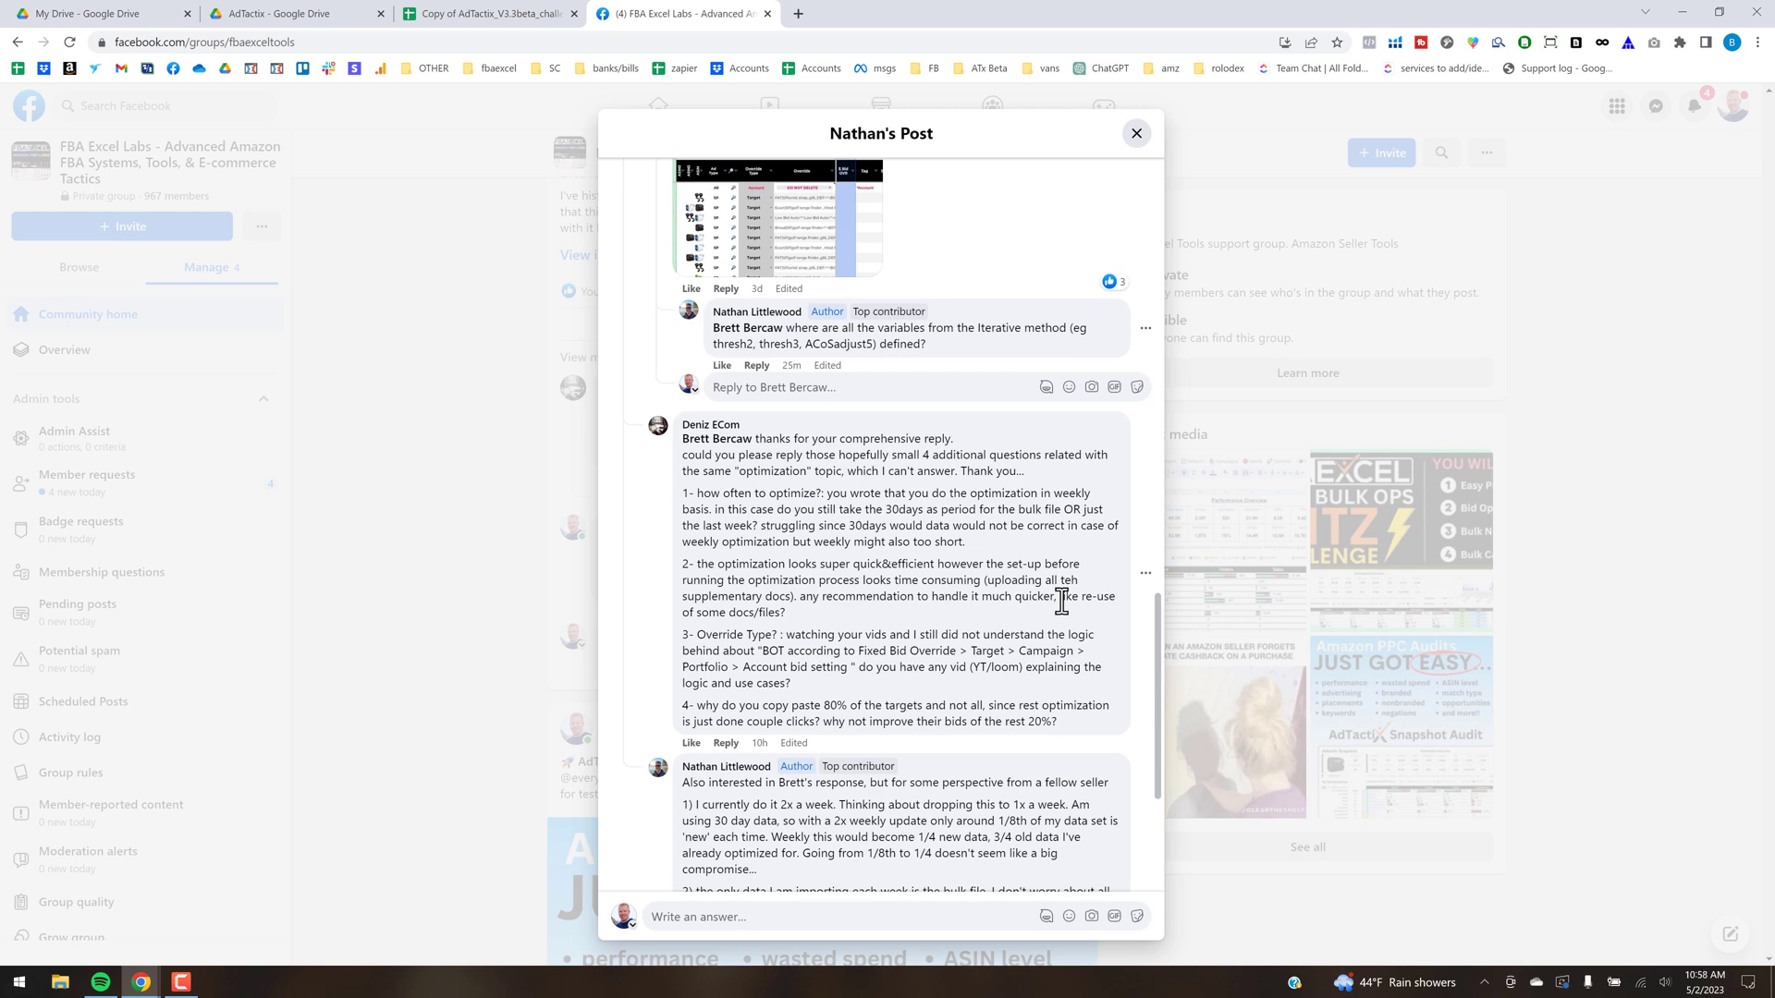
click(507, 18)
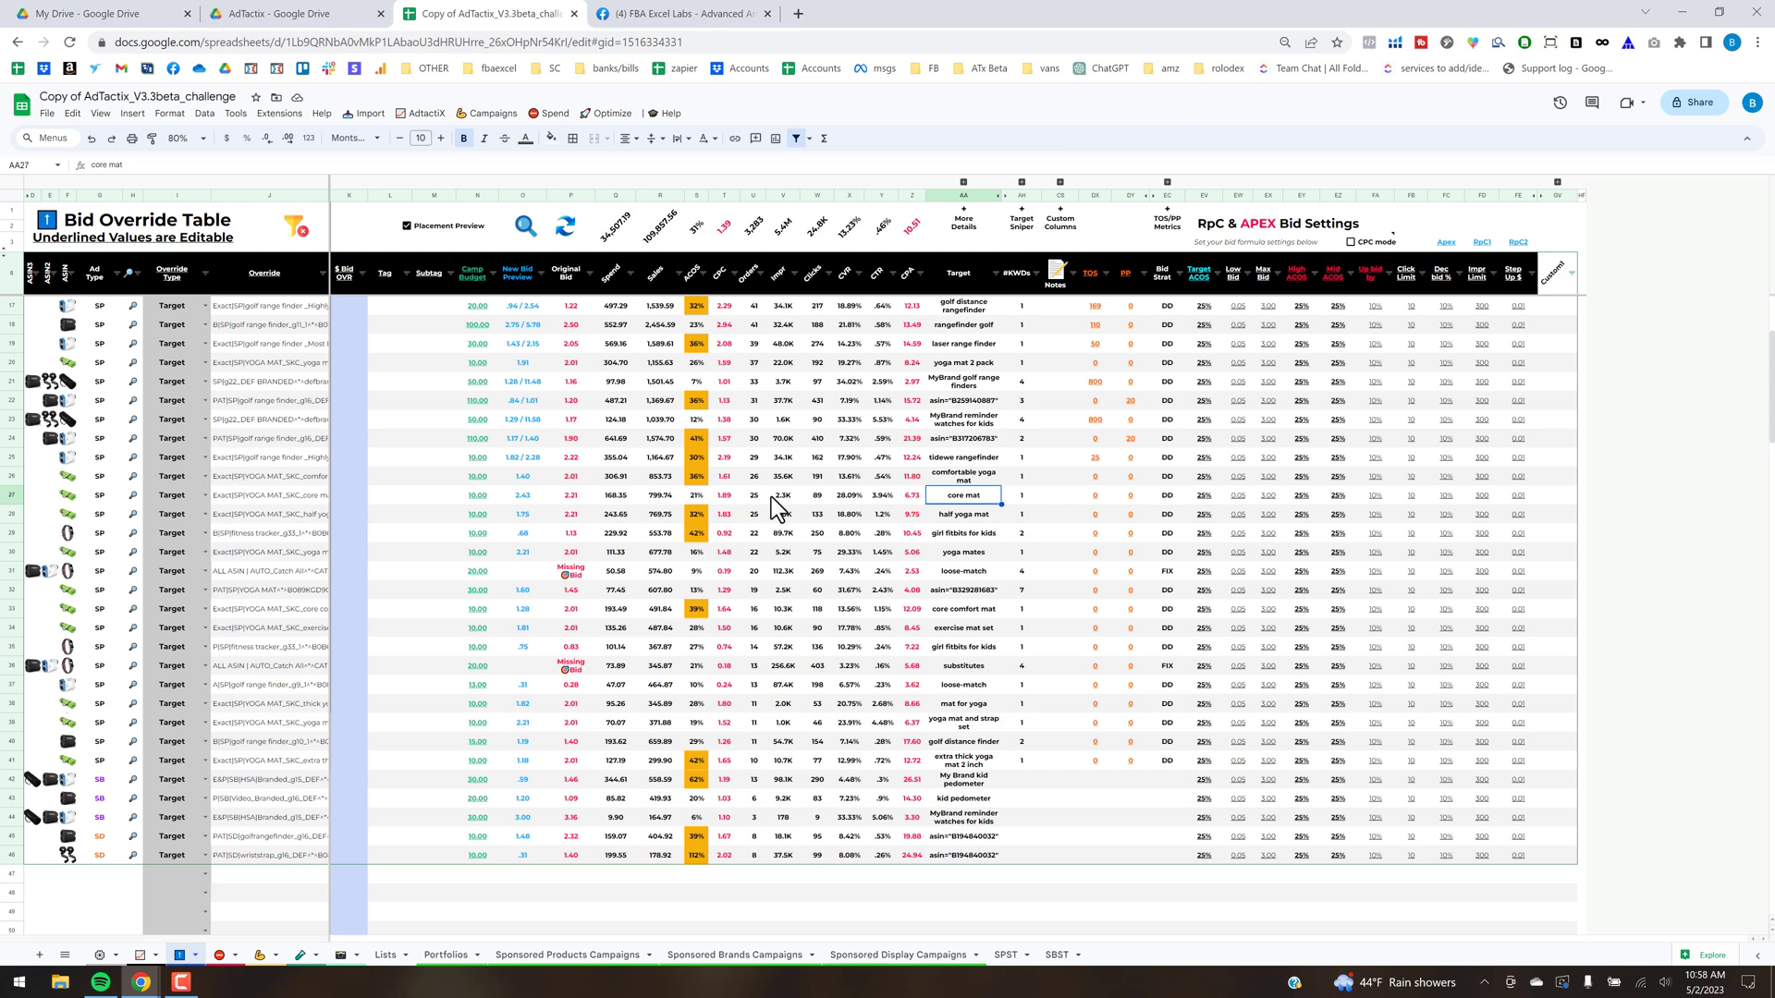
Expand the Target Sniper columns and examine the daily CPC and order history of the listed targets
click(1021, 182)
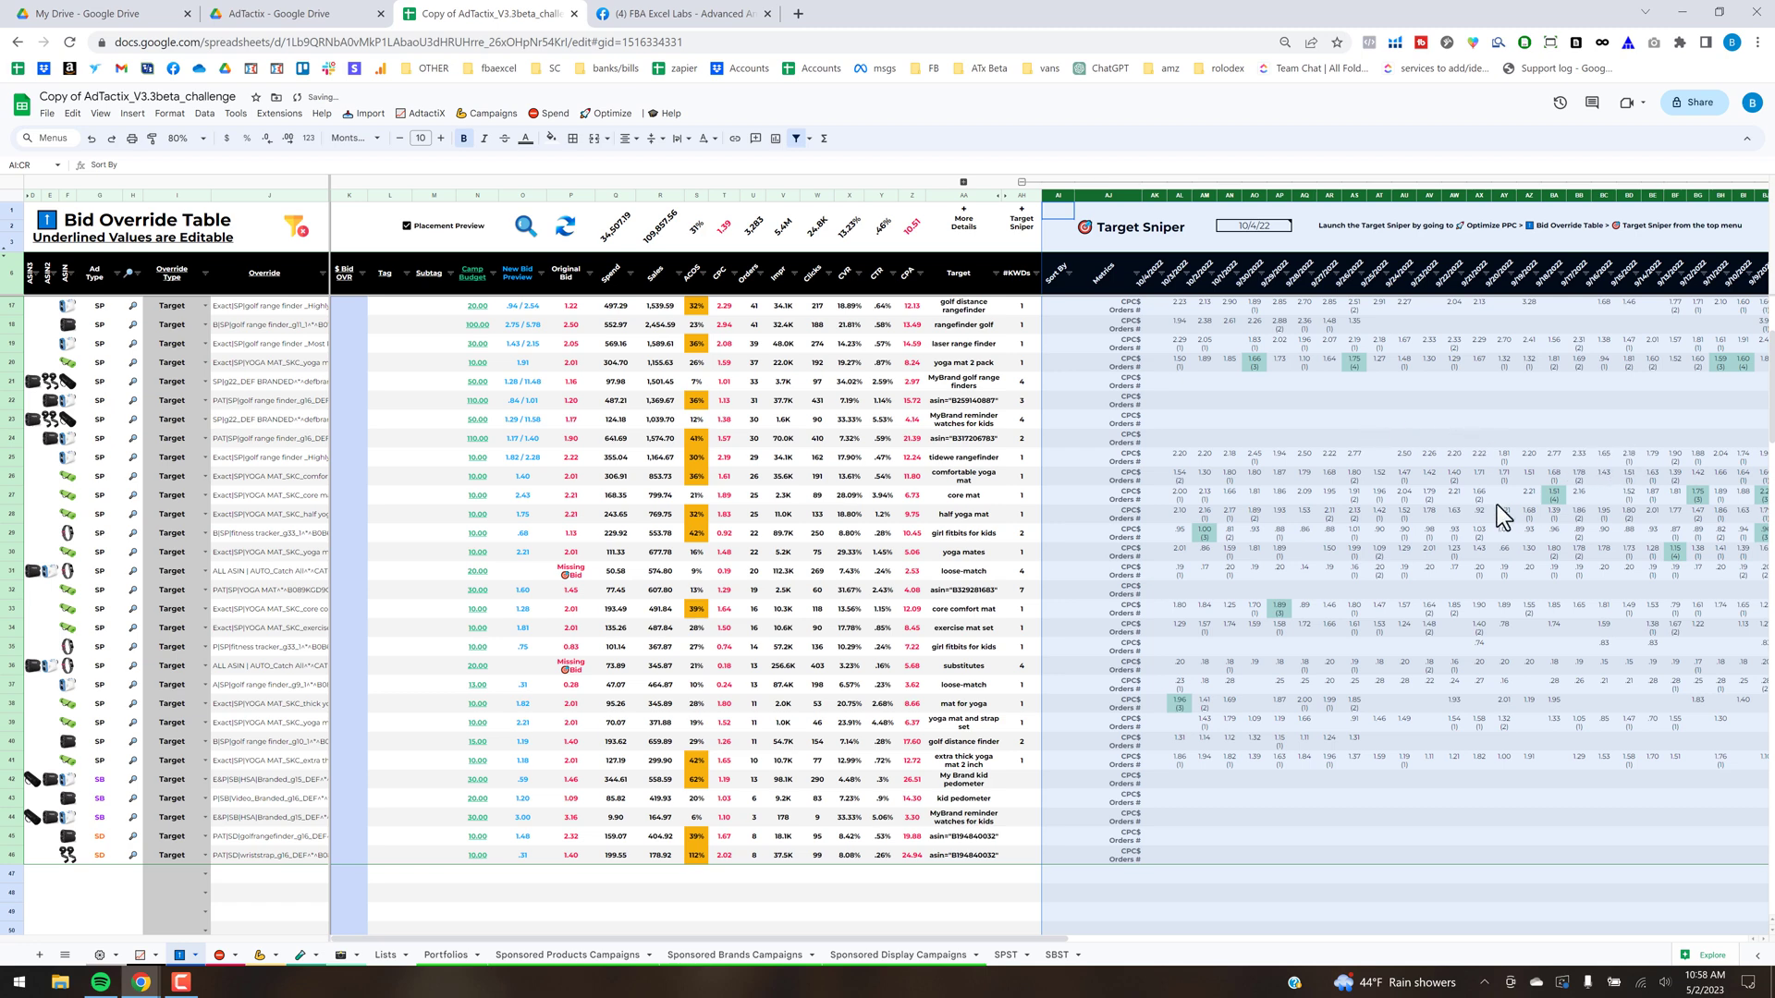
click(1379, 419)
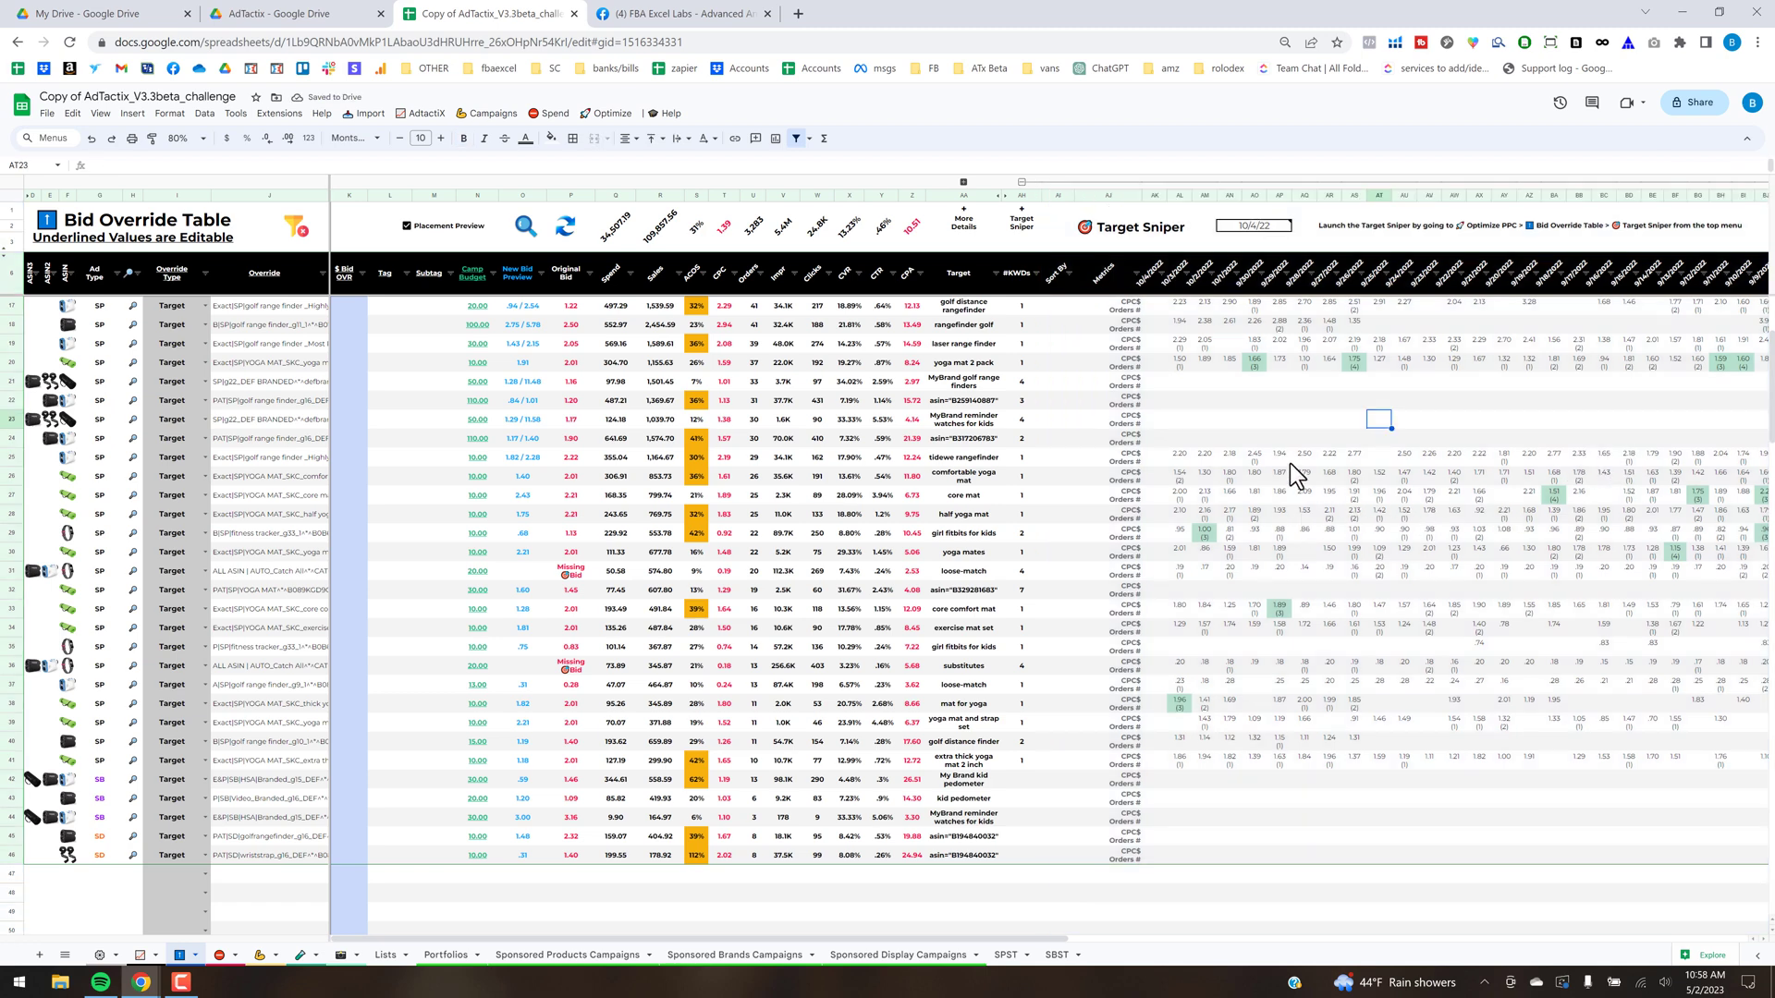
scroll(1322, 430, up, 1)
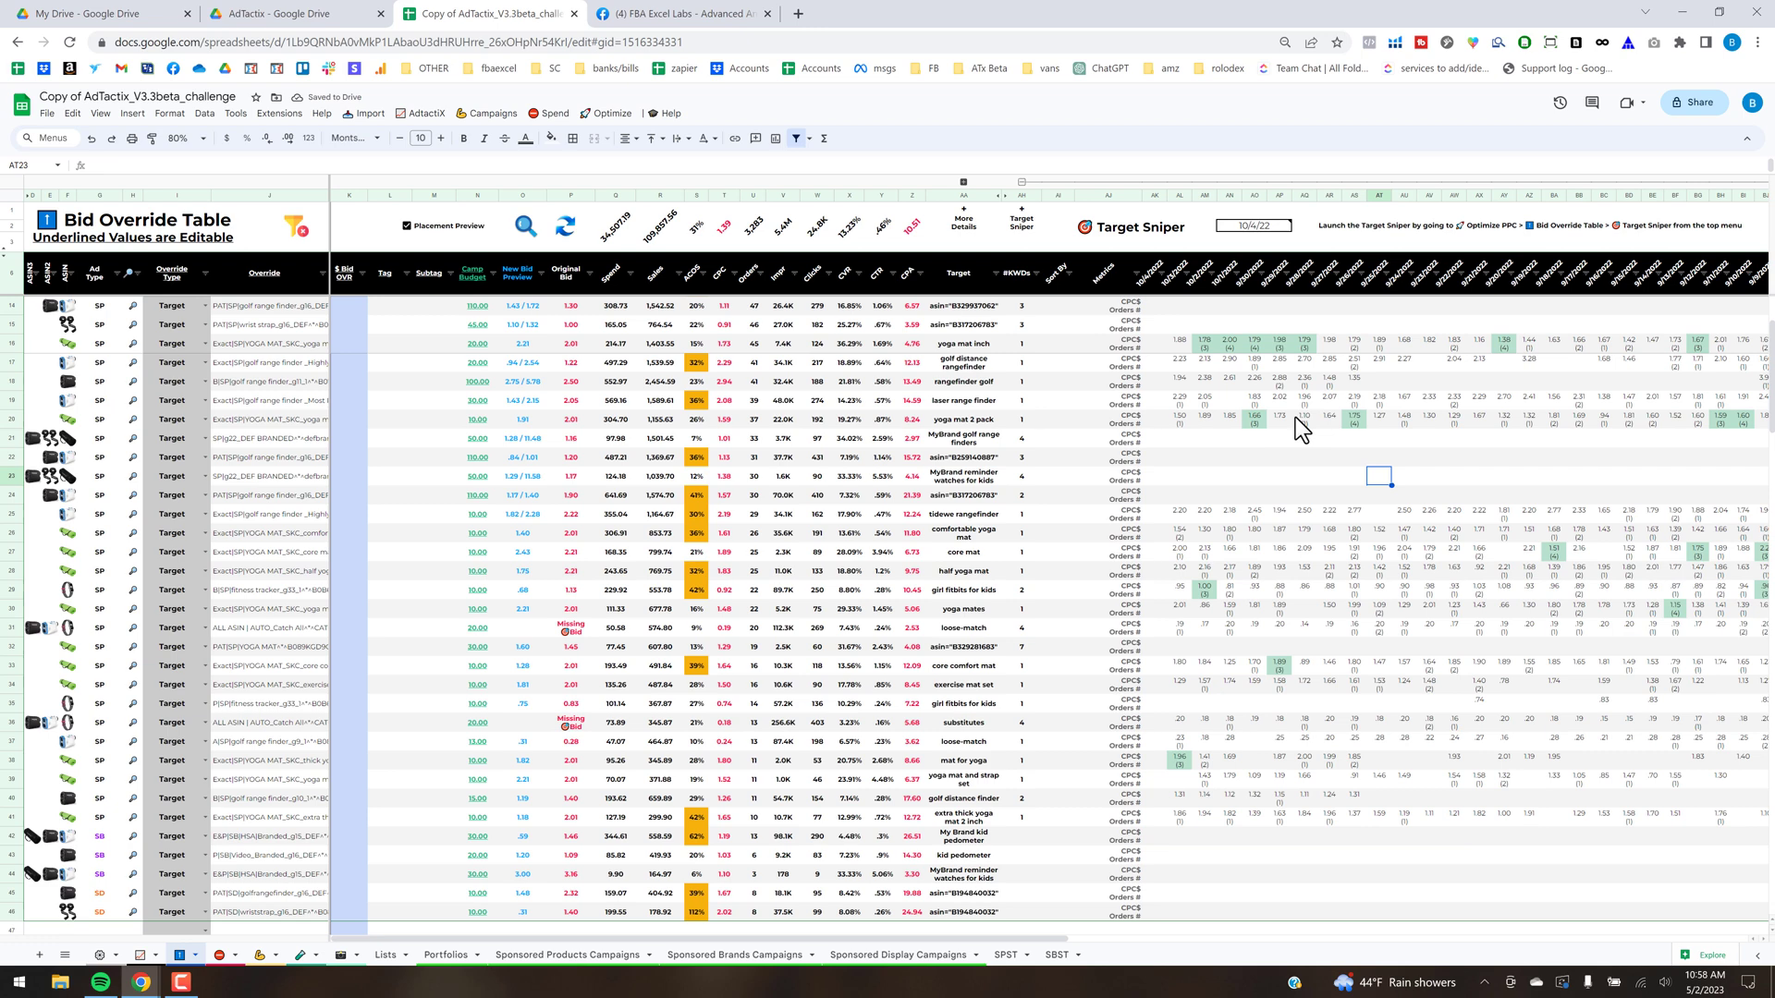
scroll(1295, 418, up, 2)
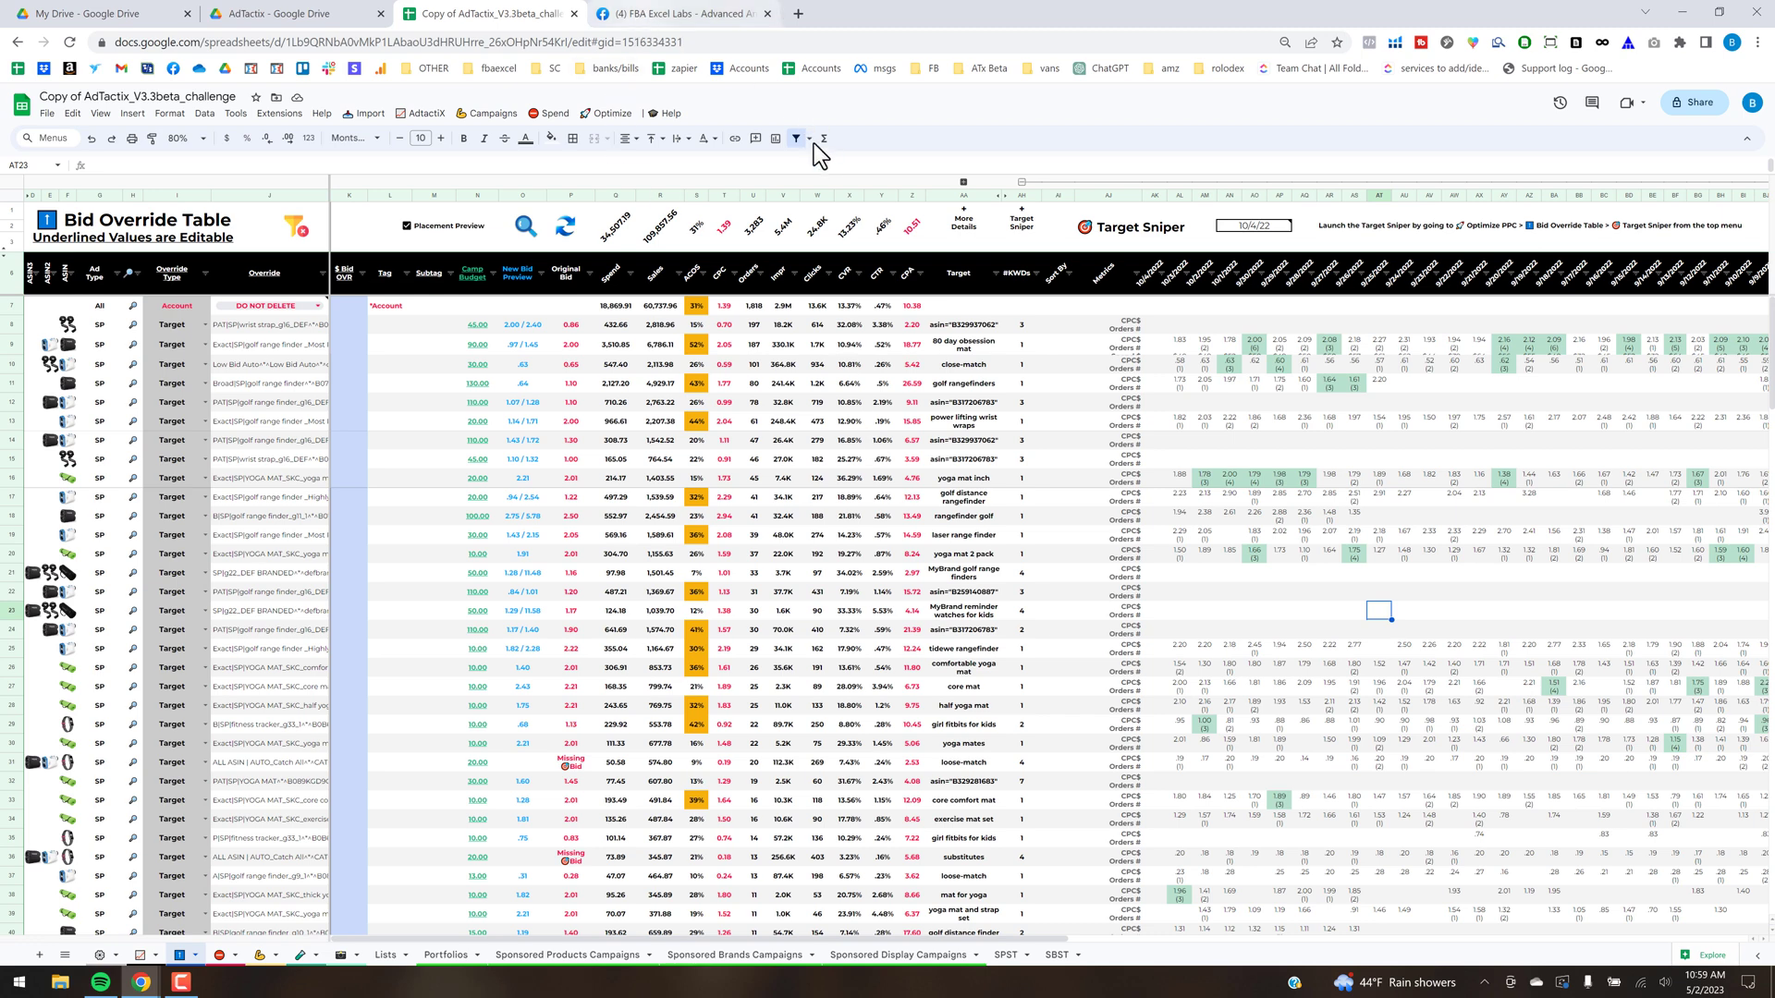
Switch to the Facebook post to read the third question about Override Type, and return to the AdTactix spreadsheet
click(643, 17)
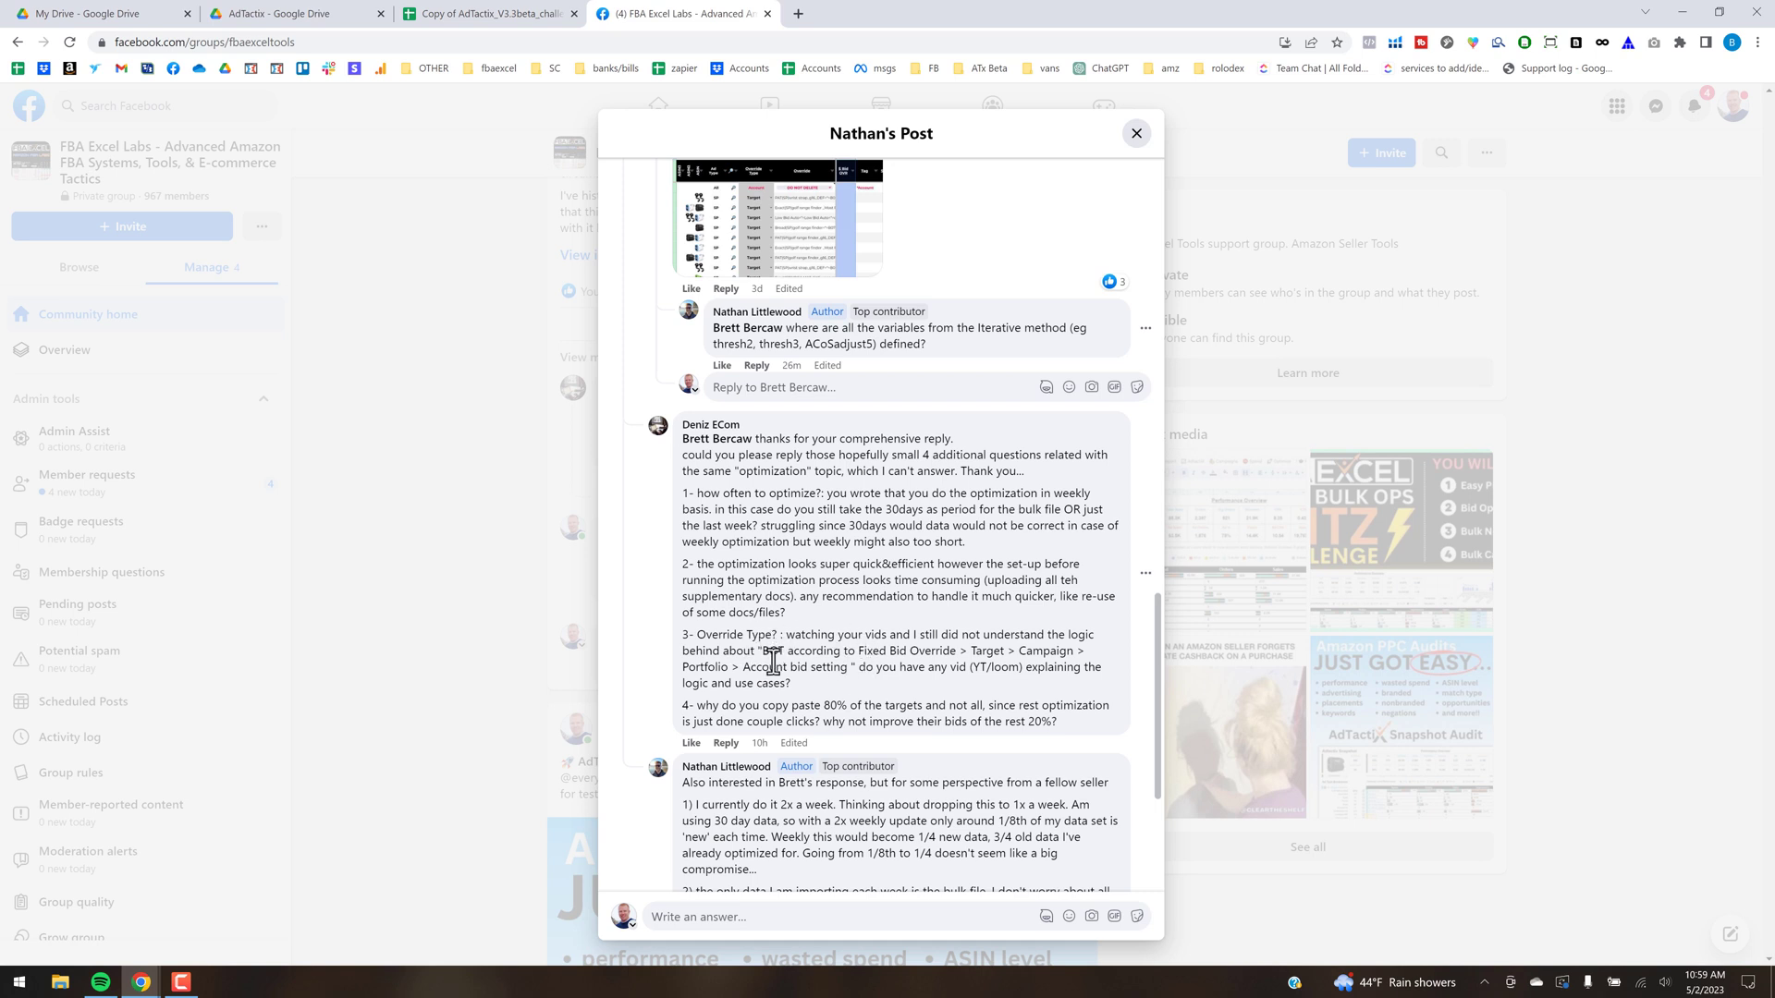
click(499, 14)
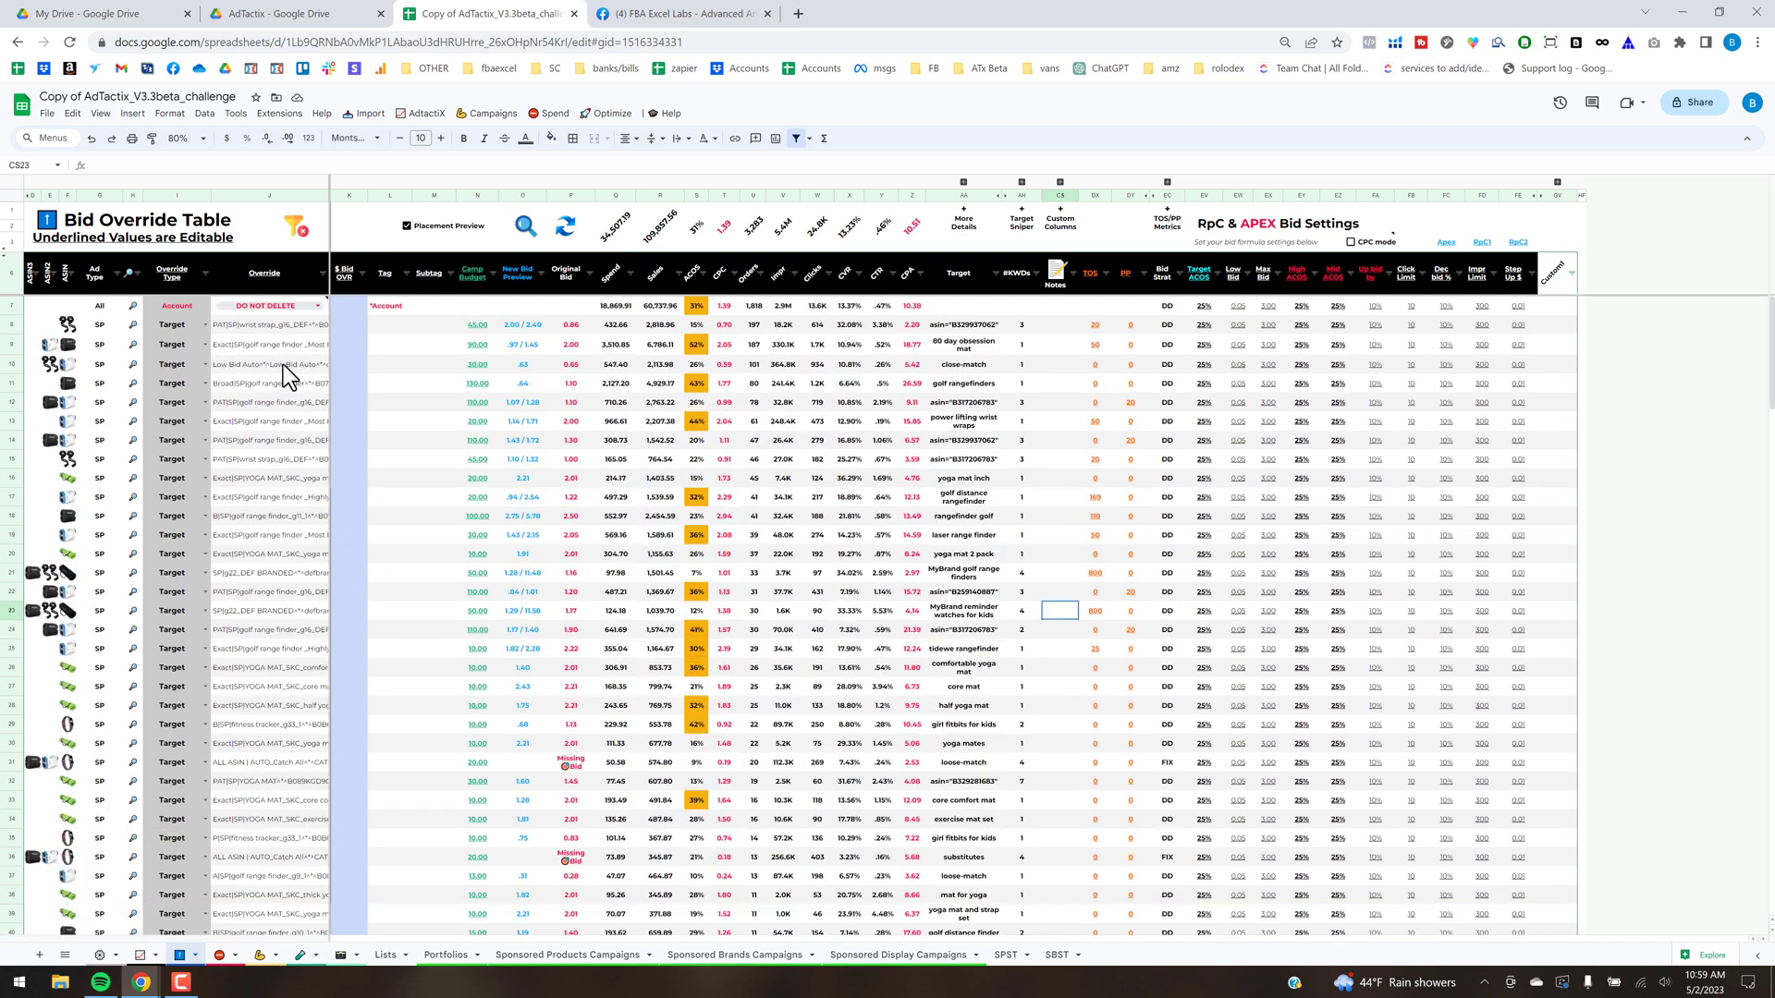
Examine the target override entries from row 8 down, the two SD ad types and the last three targets of the table
click(274, 327)
key(ctrl+shift+Down)
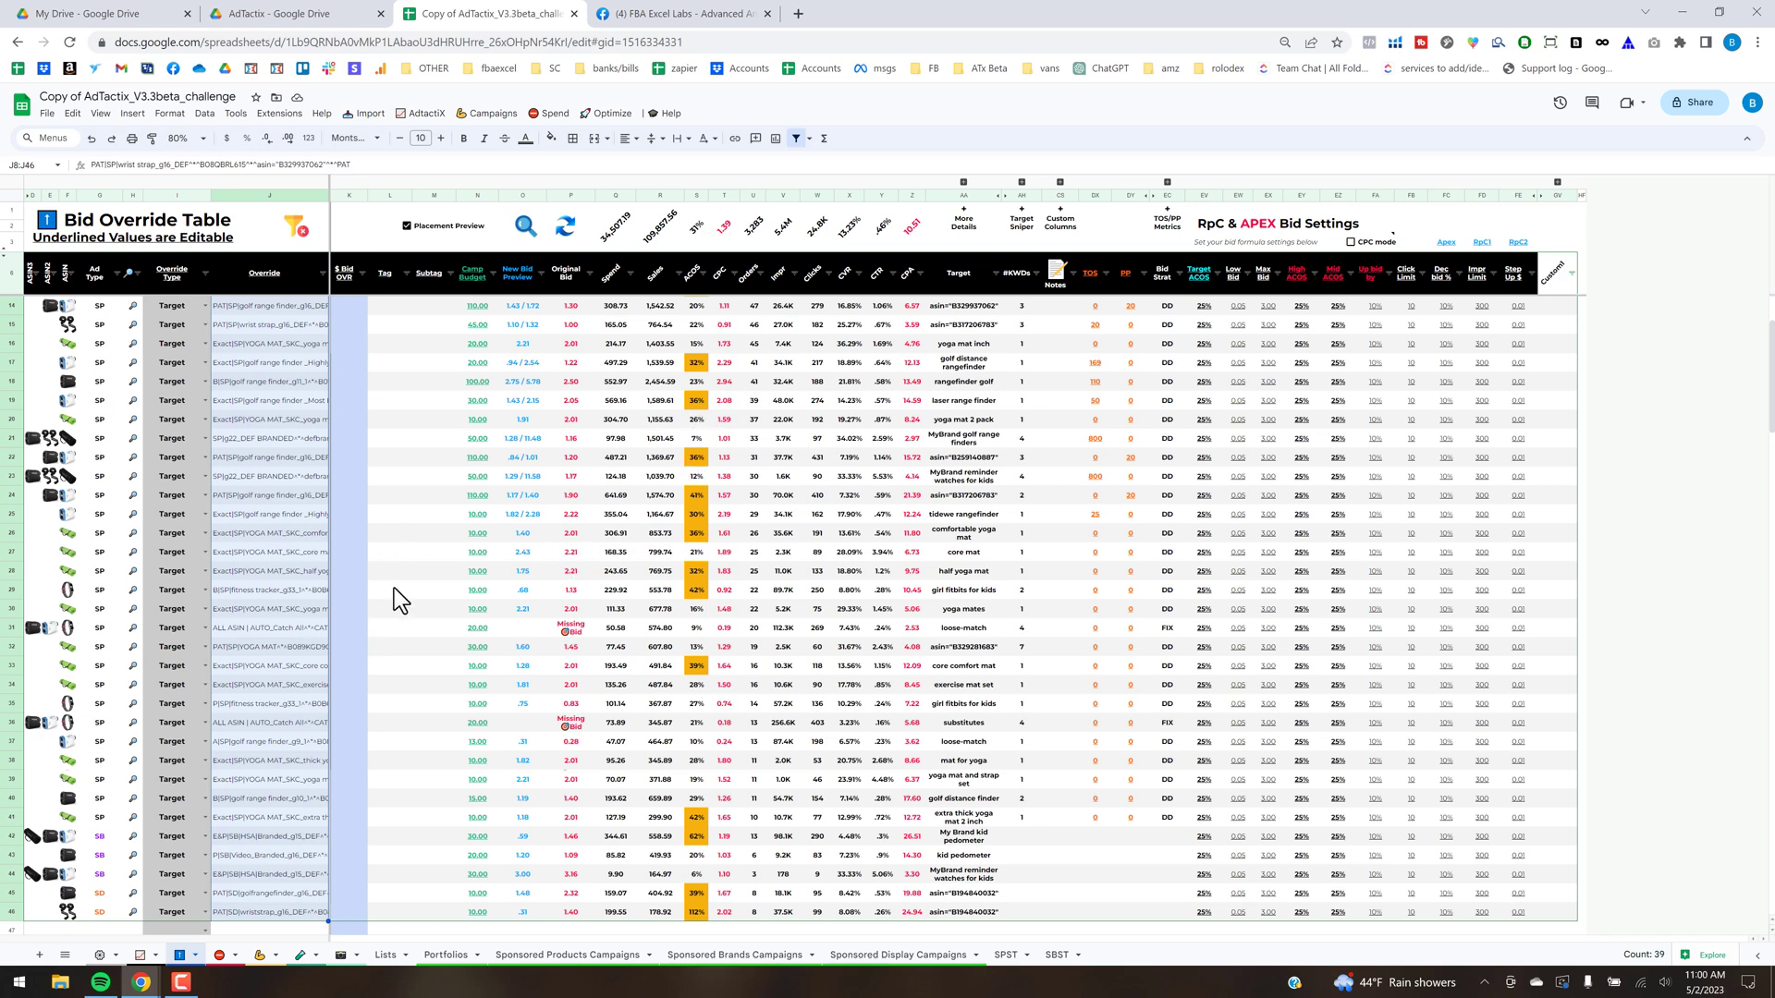
drag(110, 897, 103, 911)
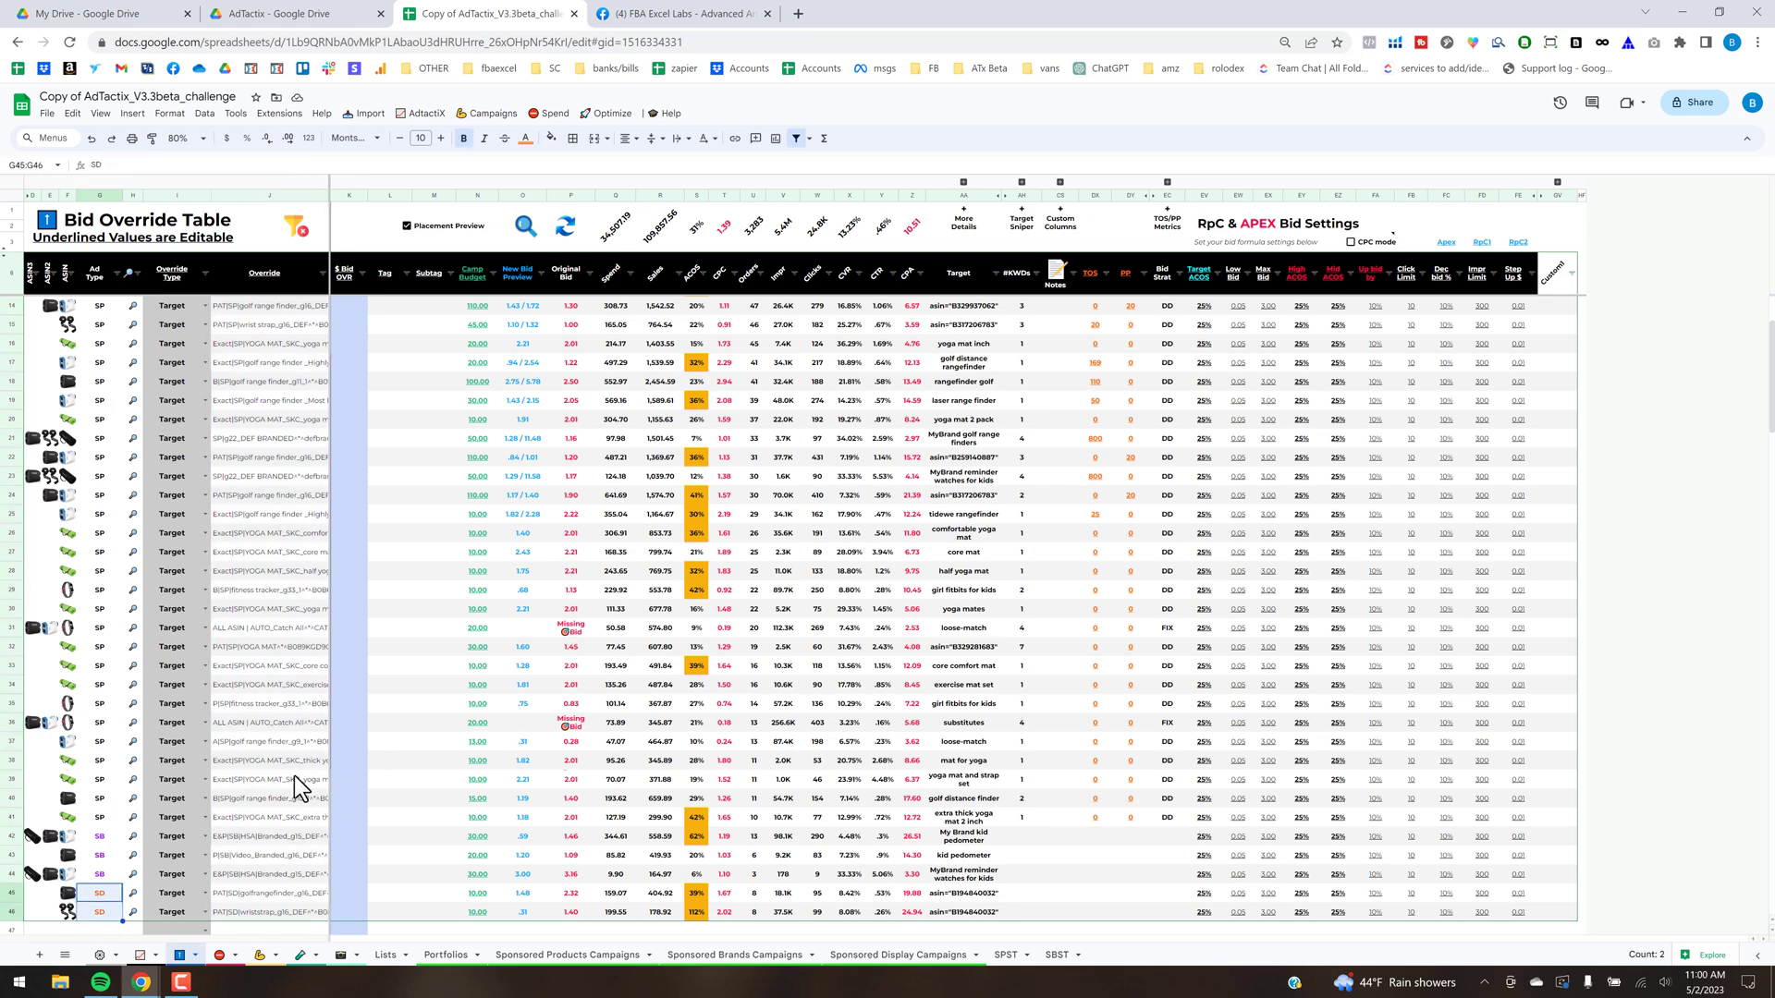
click(963, 875)
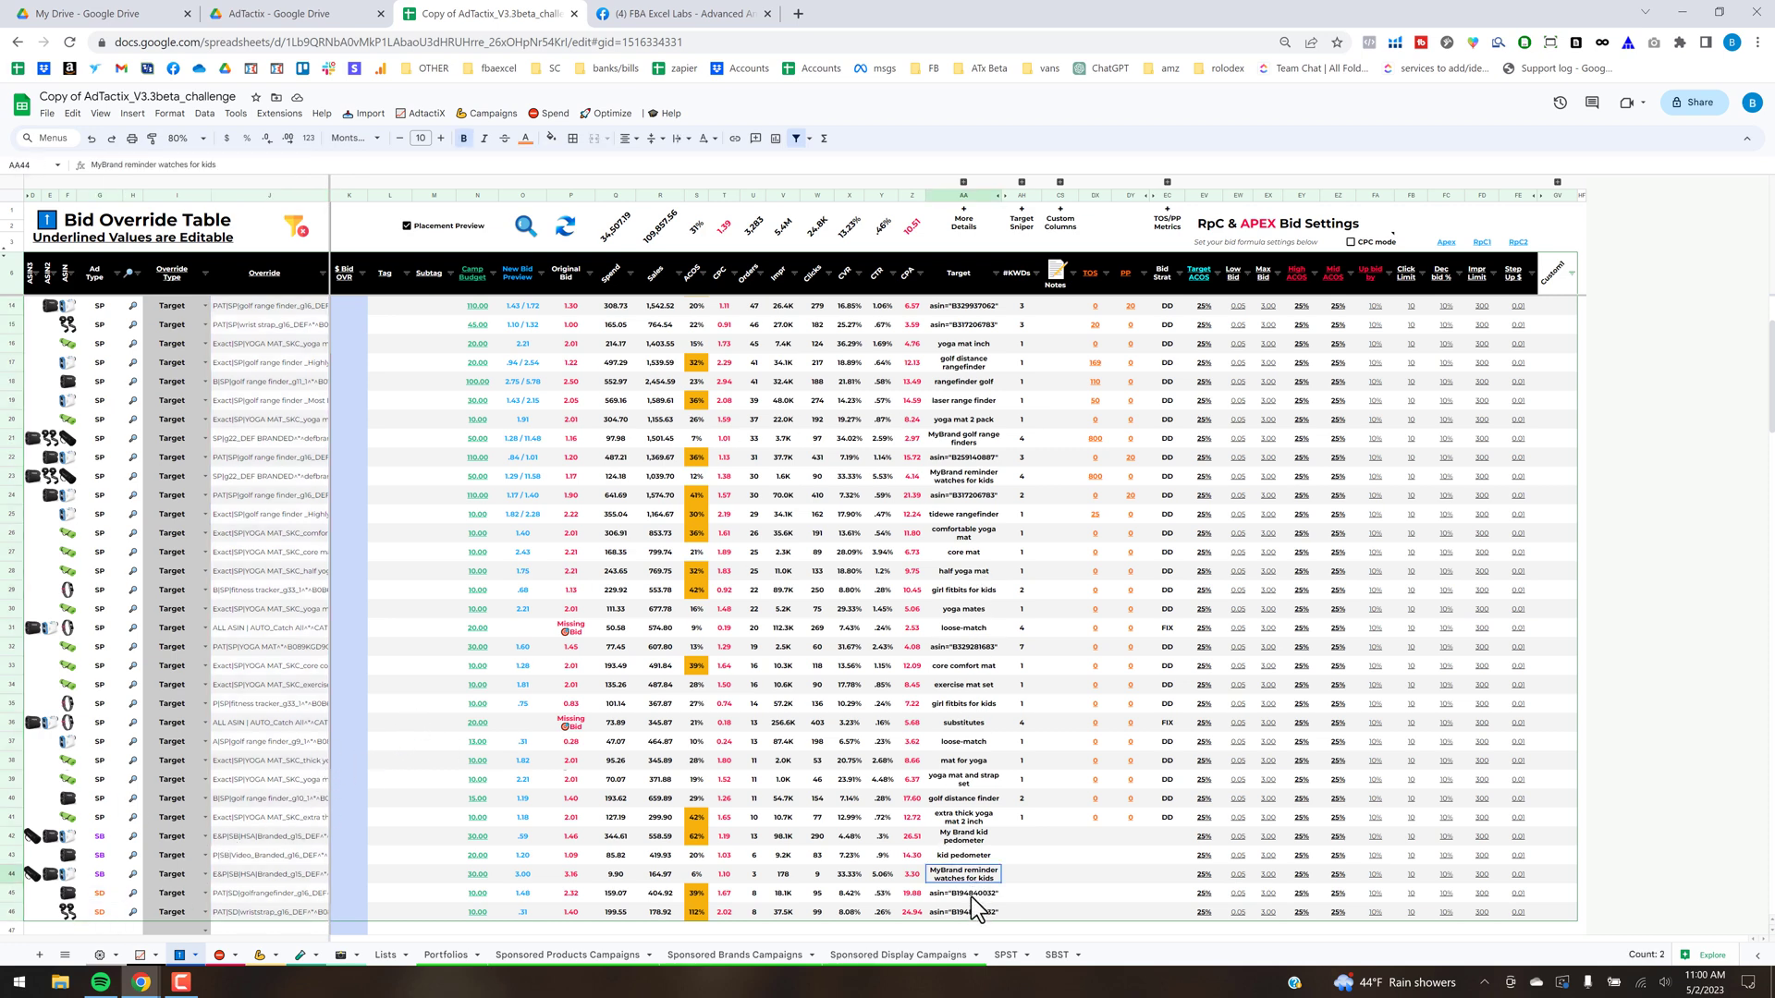
shift+click(969, 918)
scroll(364, 586, up, 2)
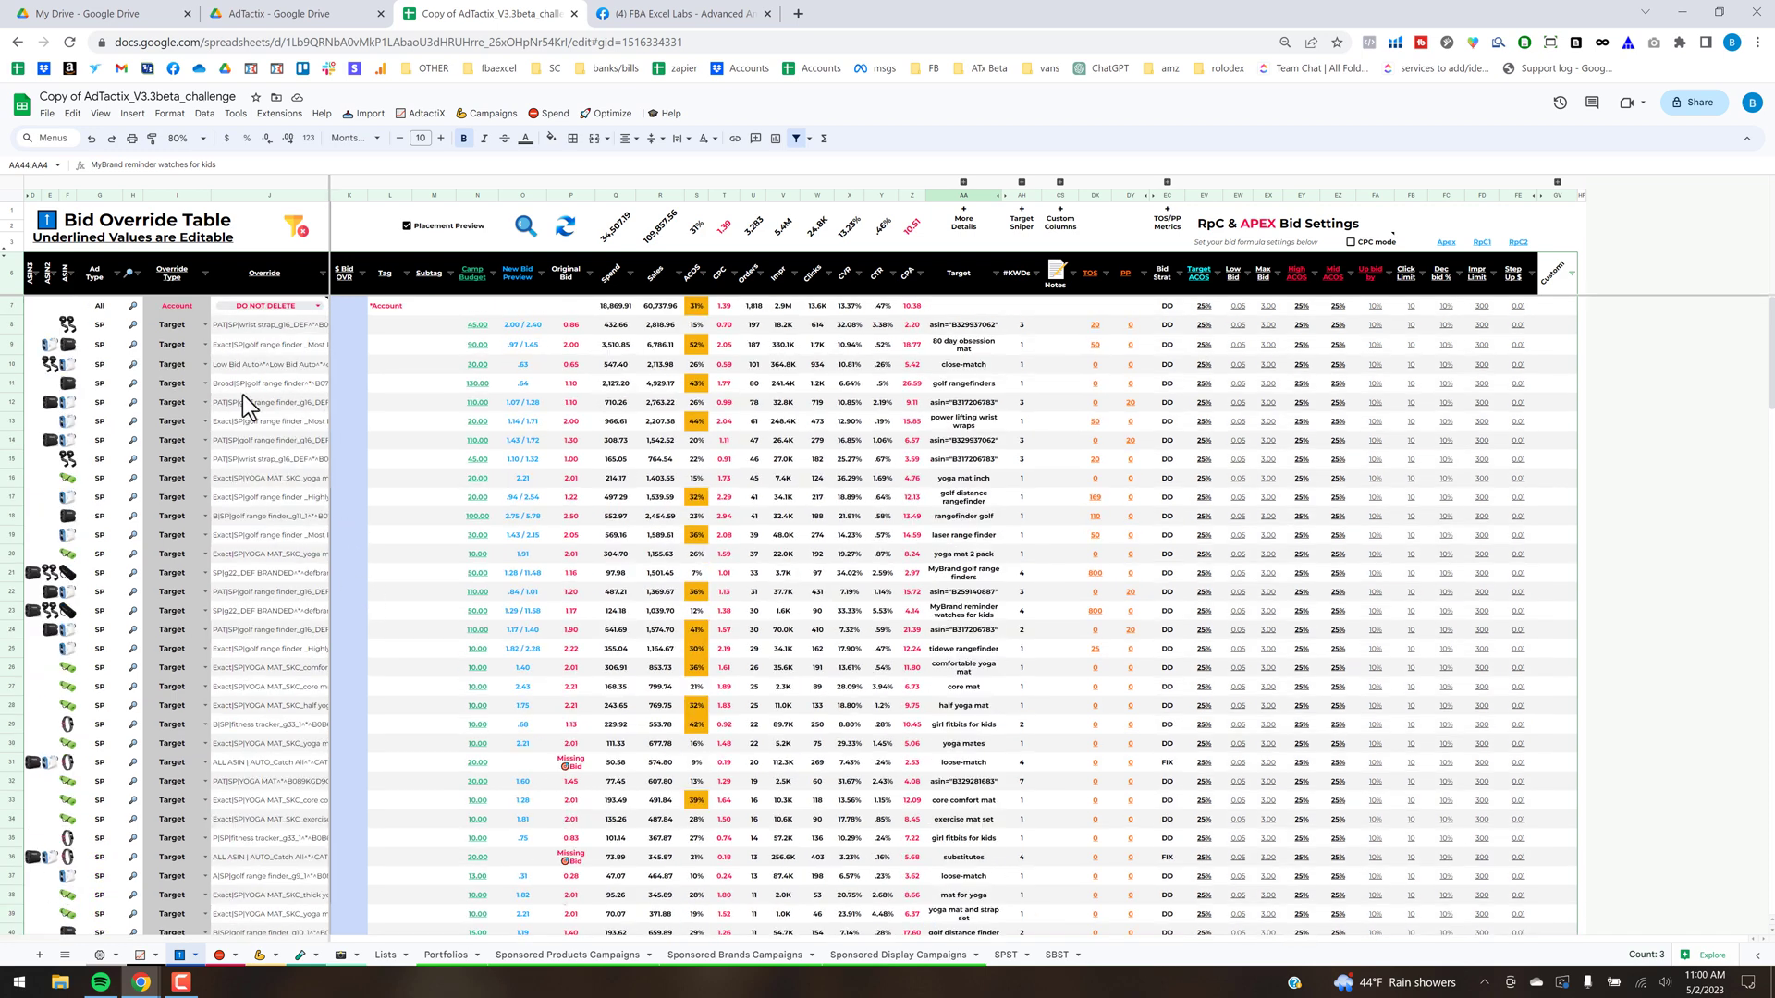
Examine the Account row and its bid settings from Target ACOS through Step Up
click(13, 307)
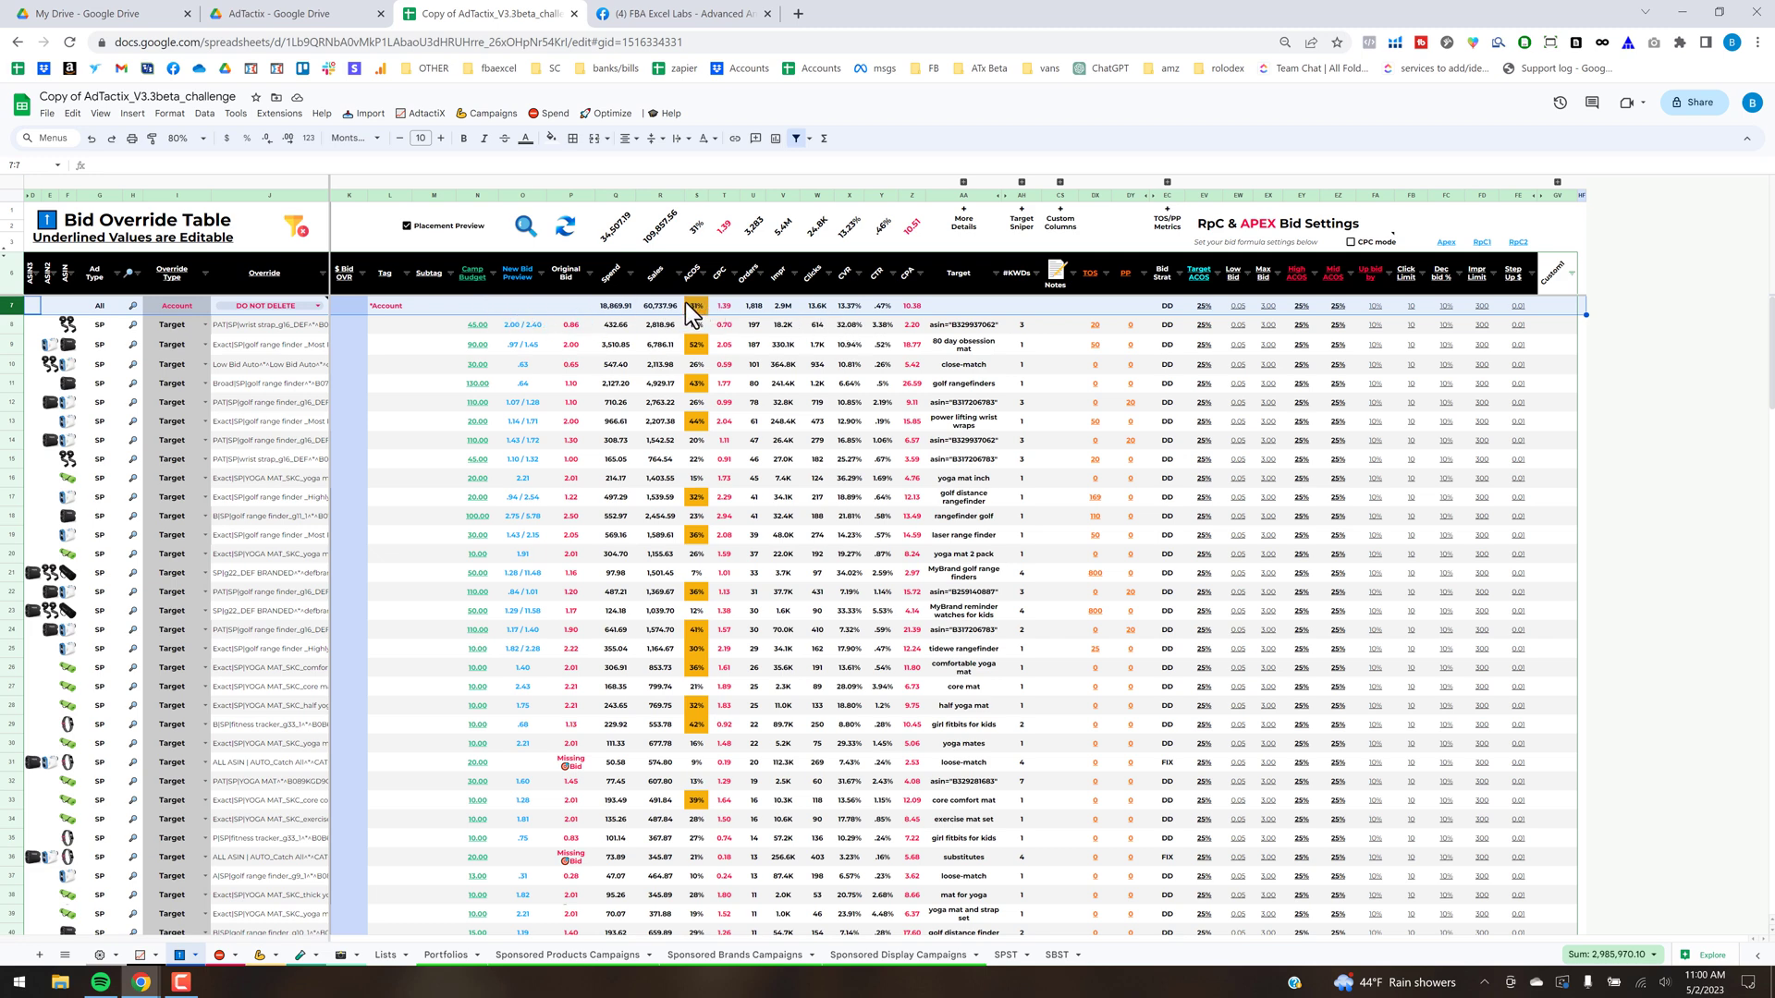
click(1204, 307)
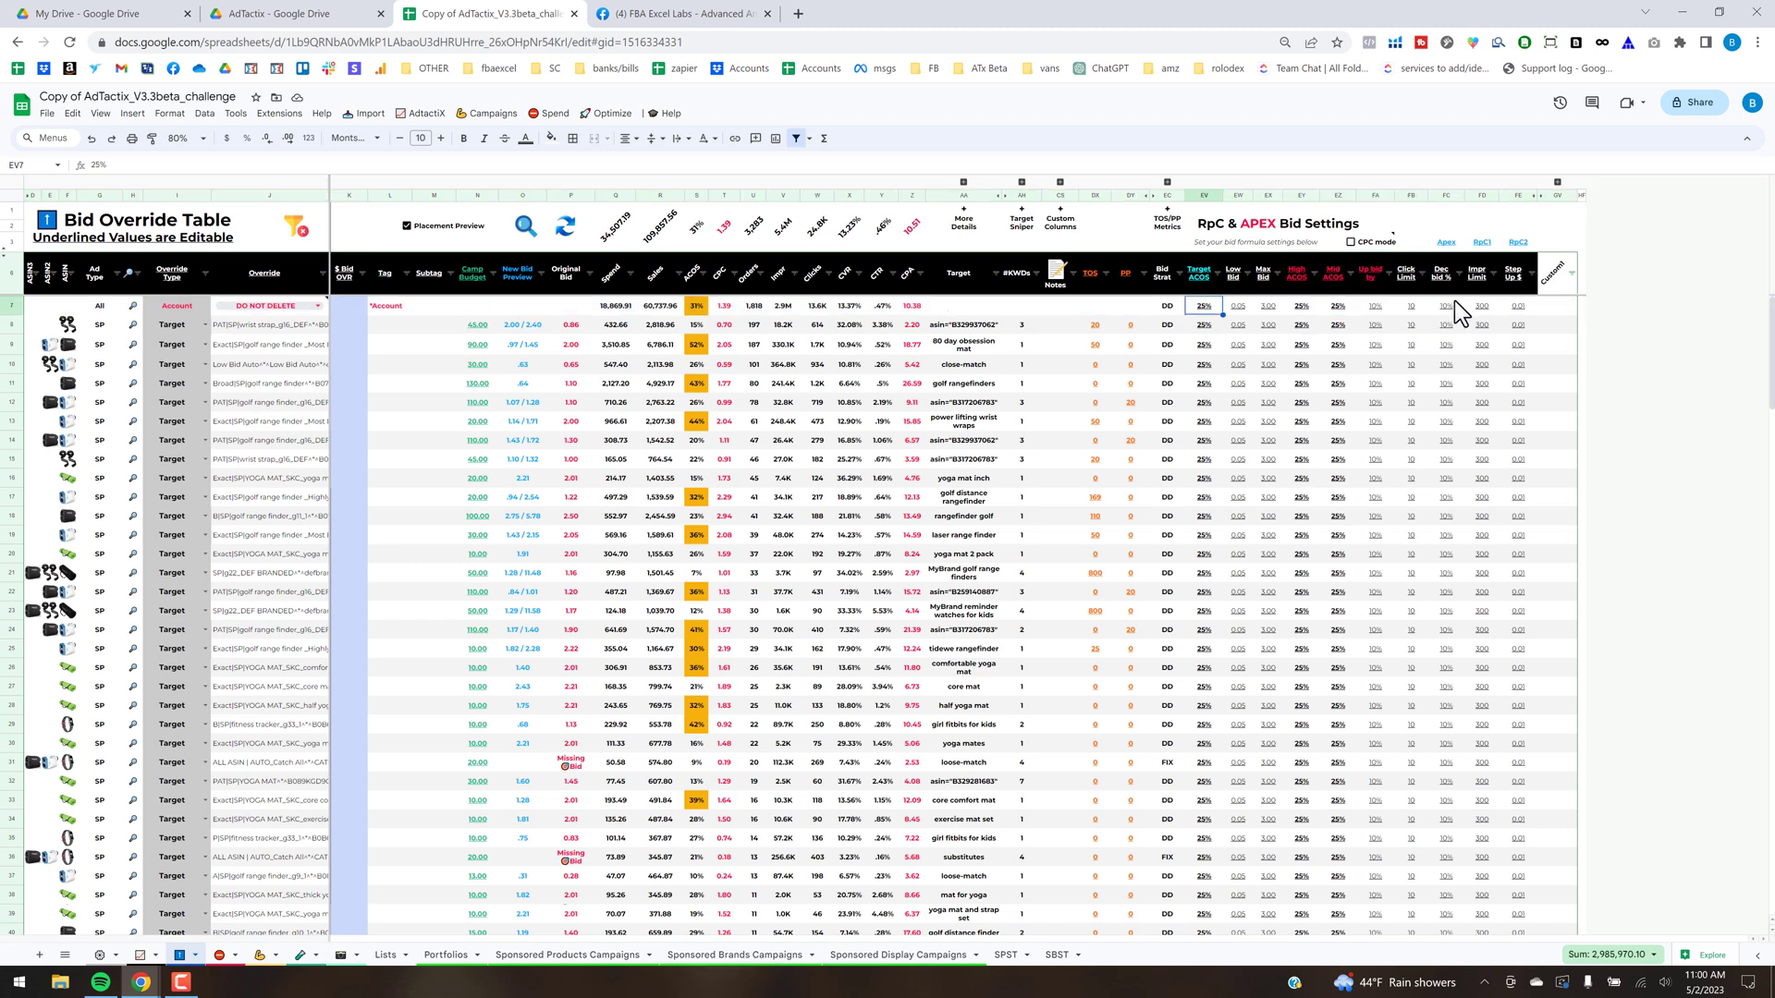
shift+click(1516, 305)
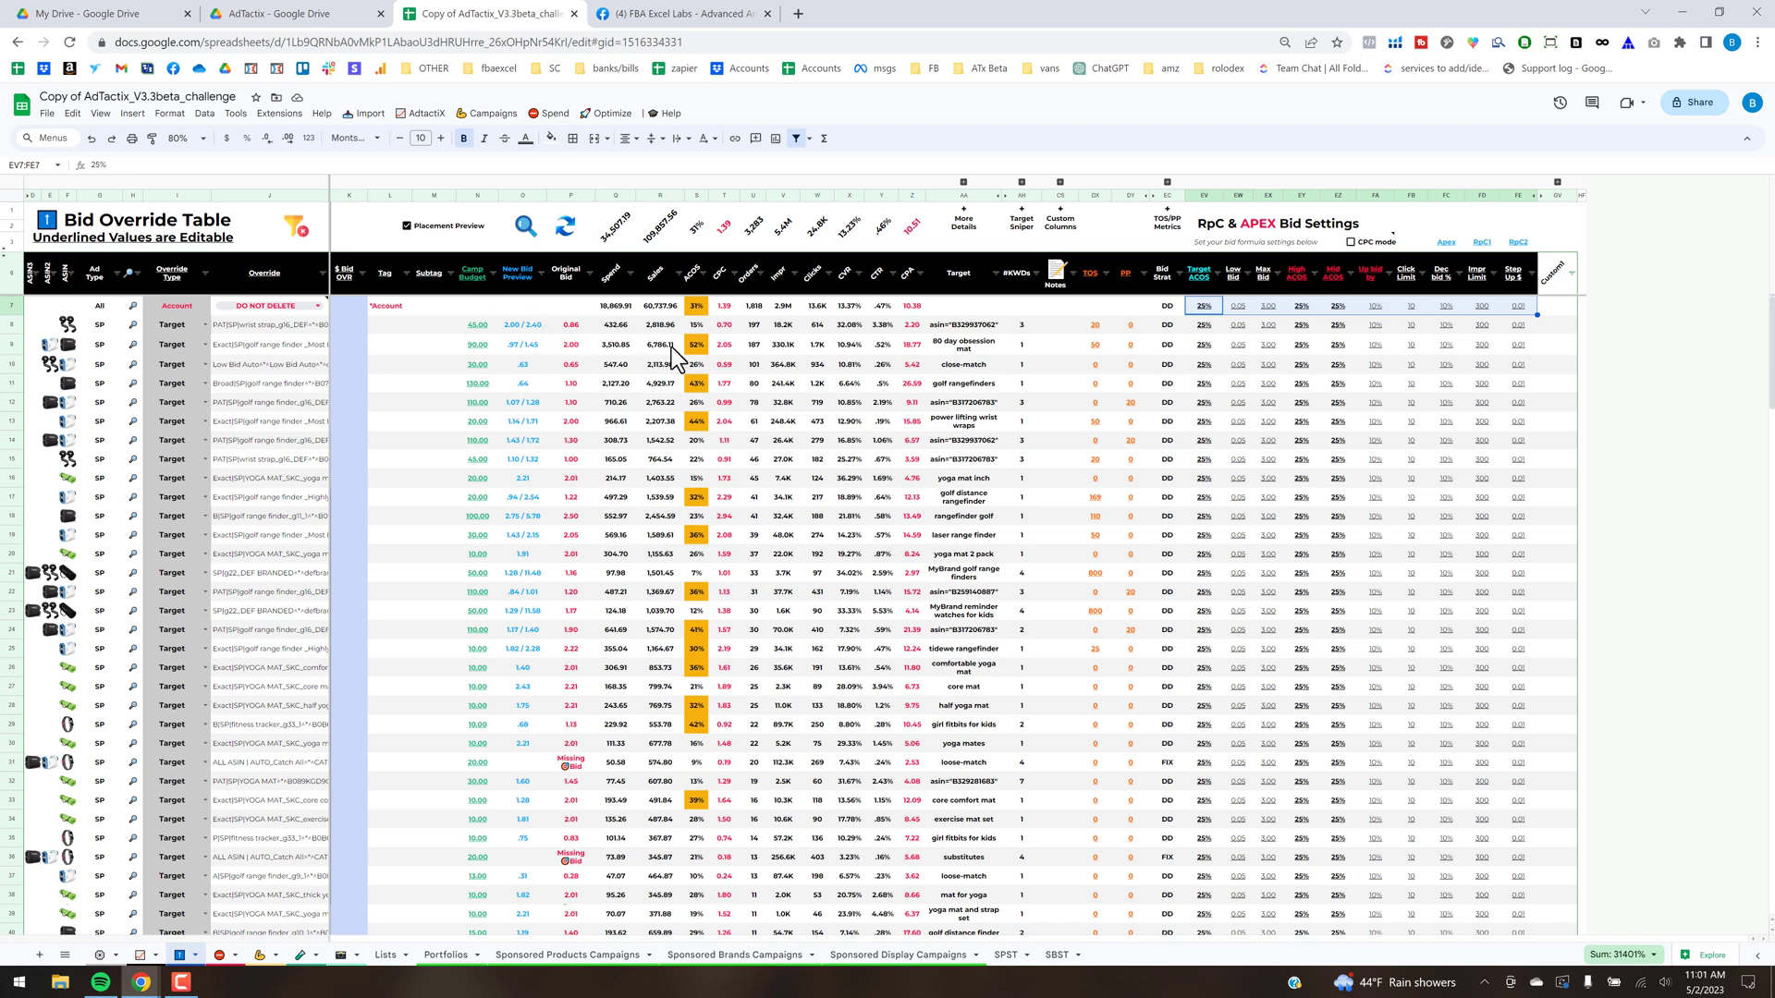
Examine the spend of the target in row 8 and the target rows below it to the end of the table
click(615, 324)
scroll(714, 458, down, 3)
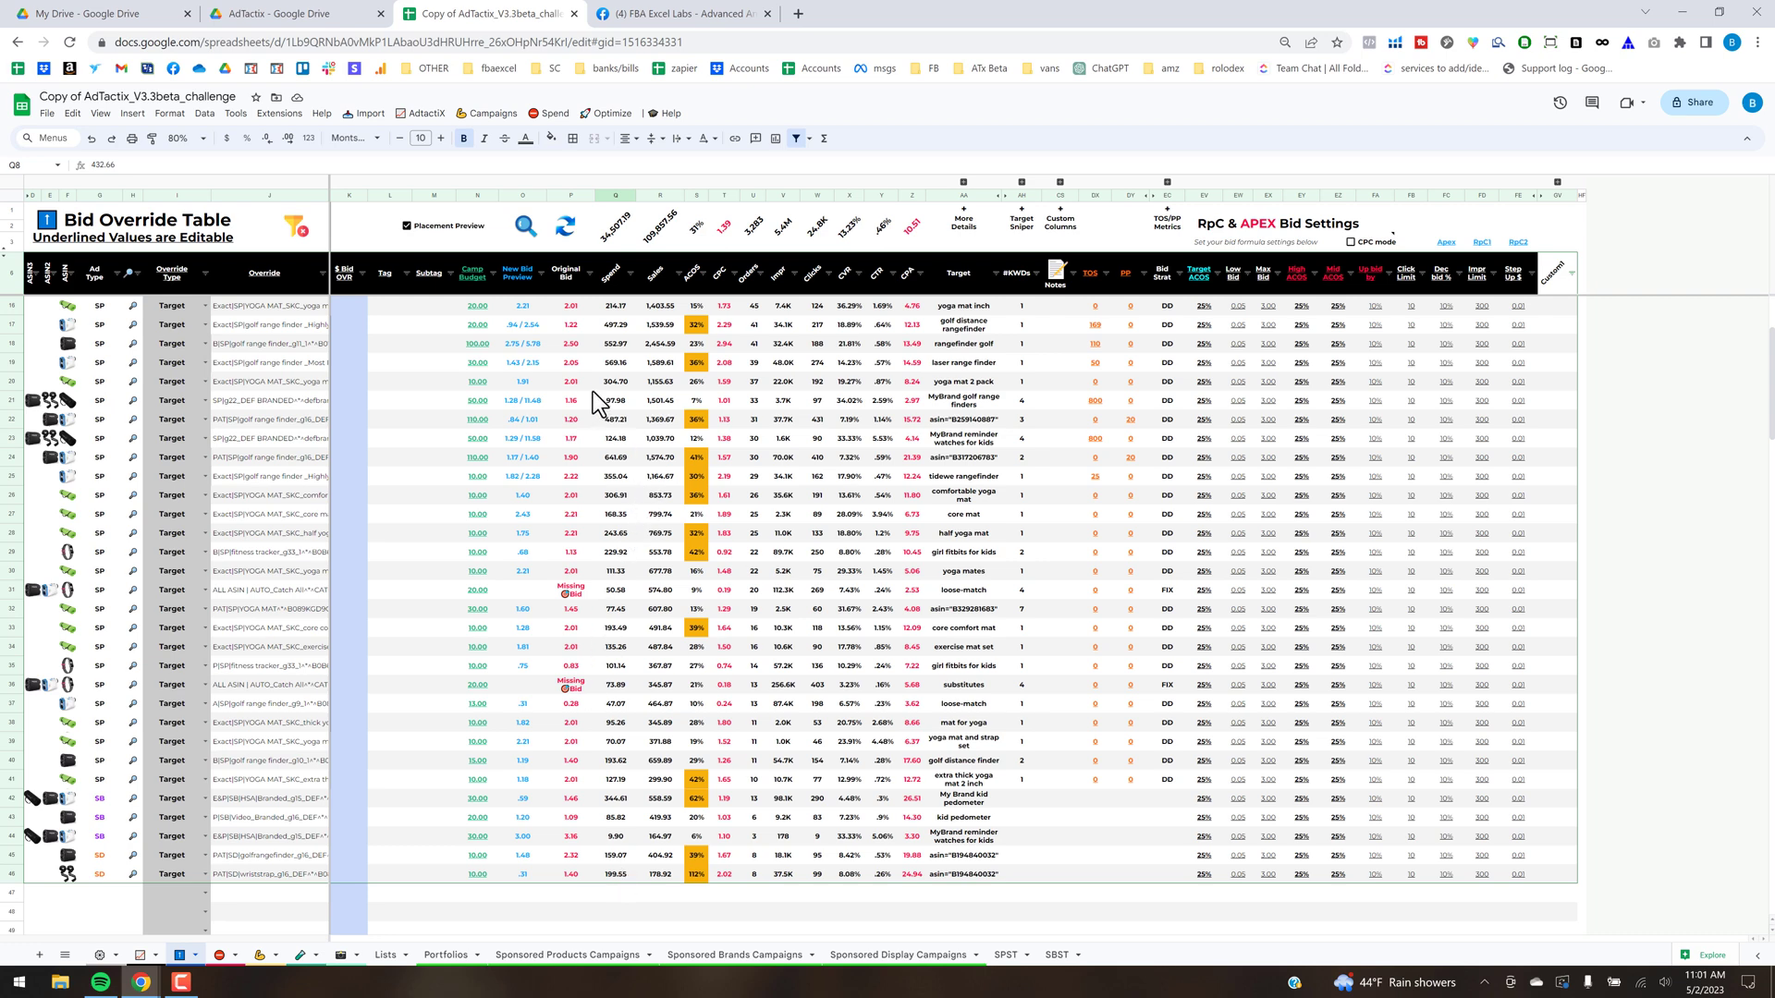
scroll(614, 850, down, 2)
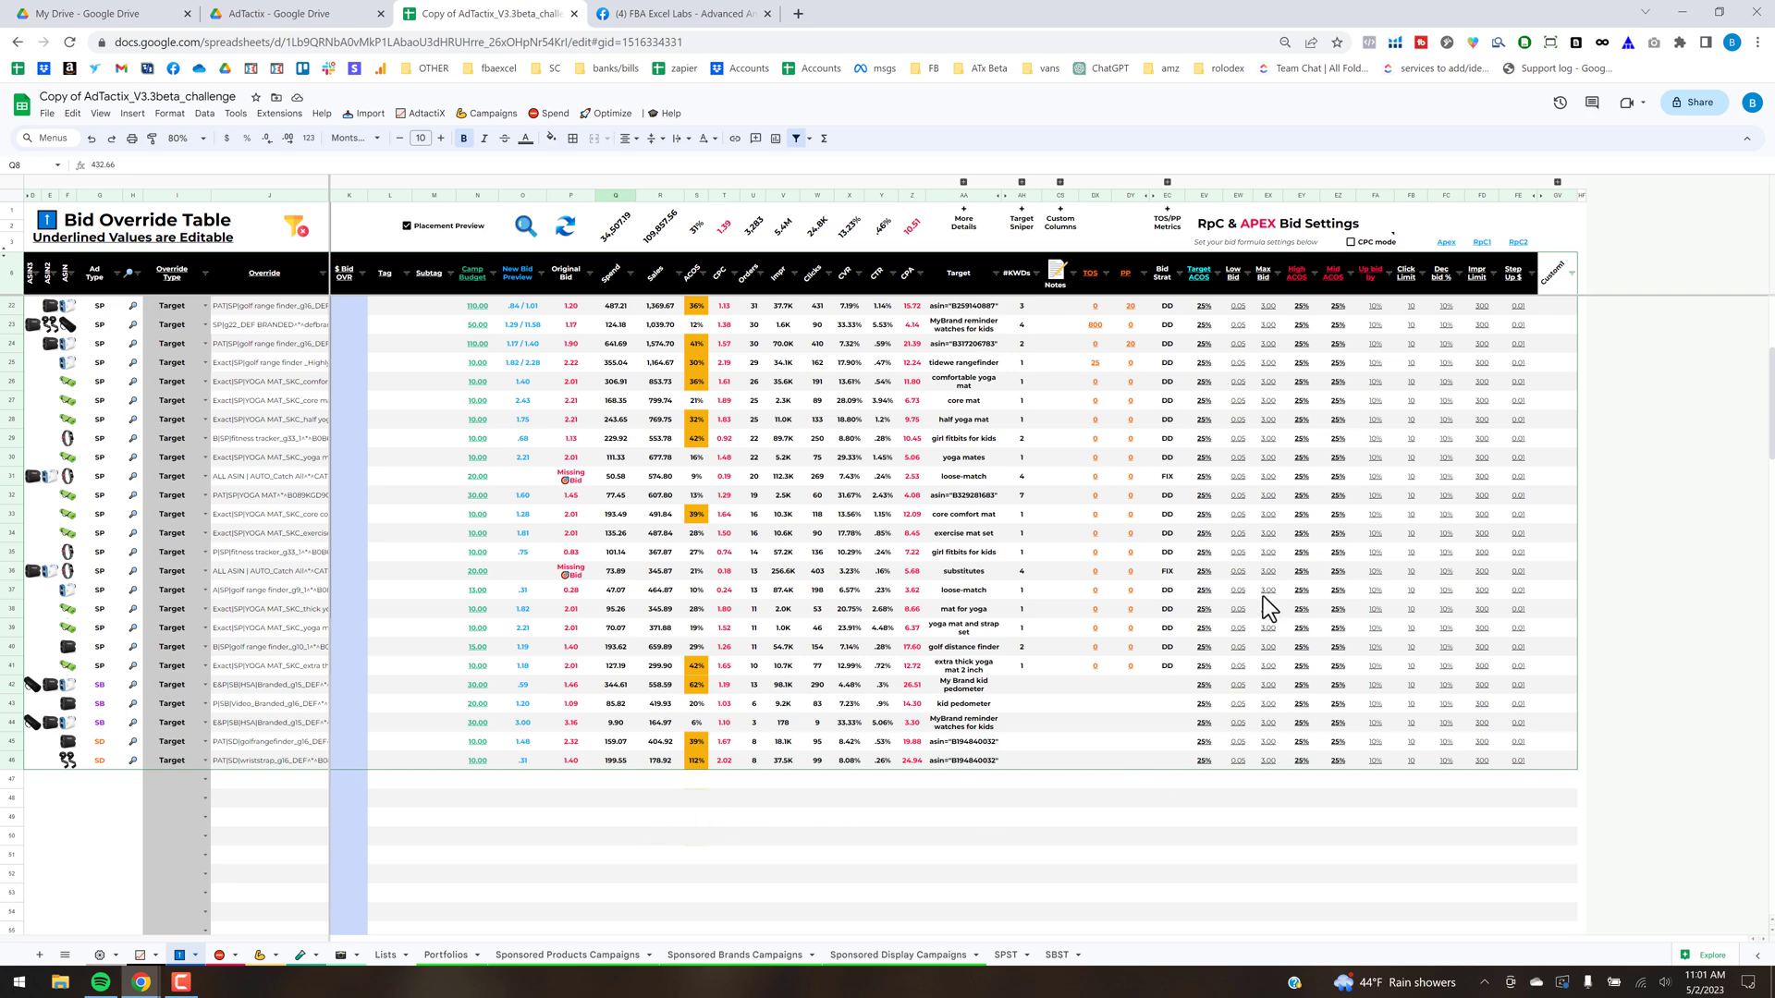
Expand the Target Sniper columns and row 9 to examine that target's detailed daily metrics, and collapse the columns again
scroll(883, 610, up, 5)
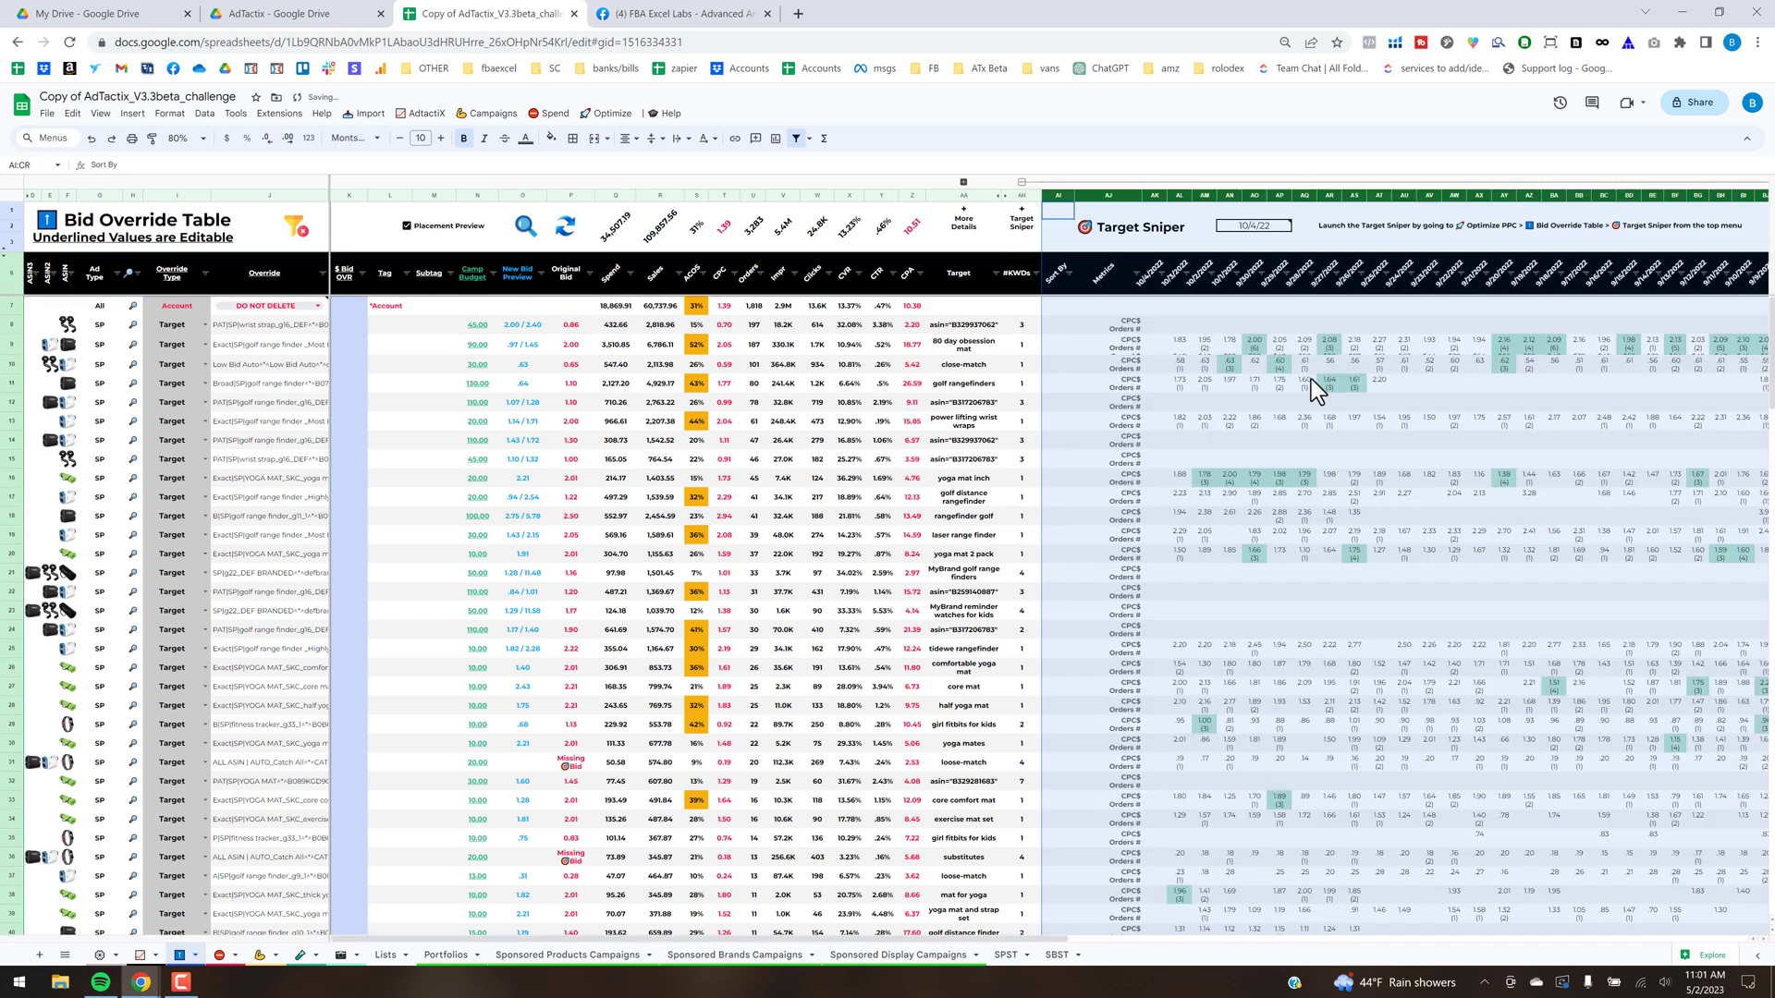
double_click(12, 354)
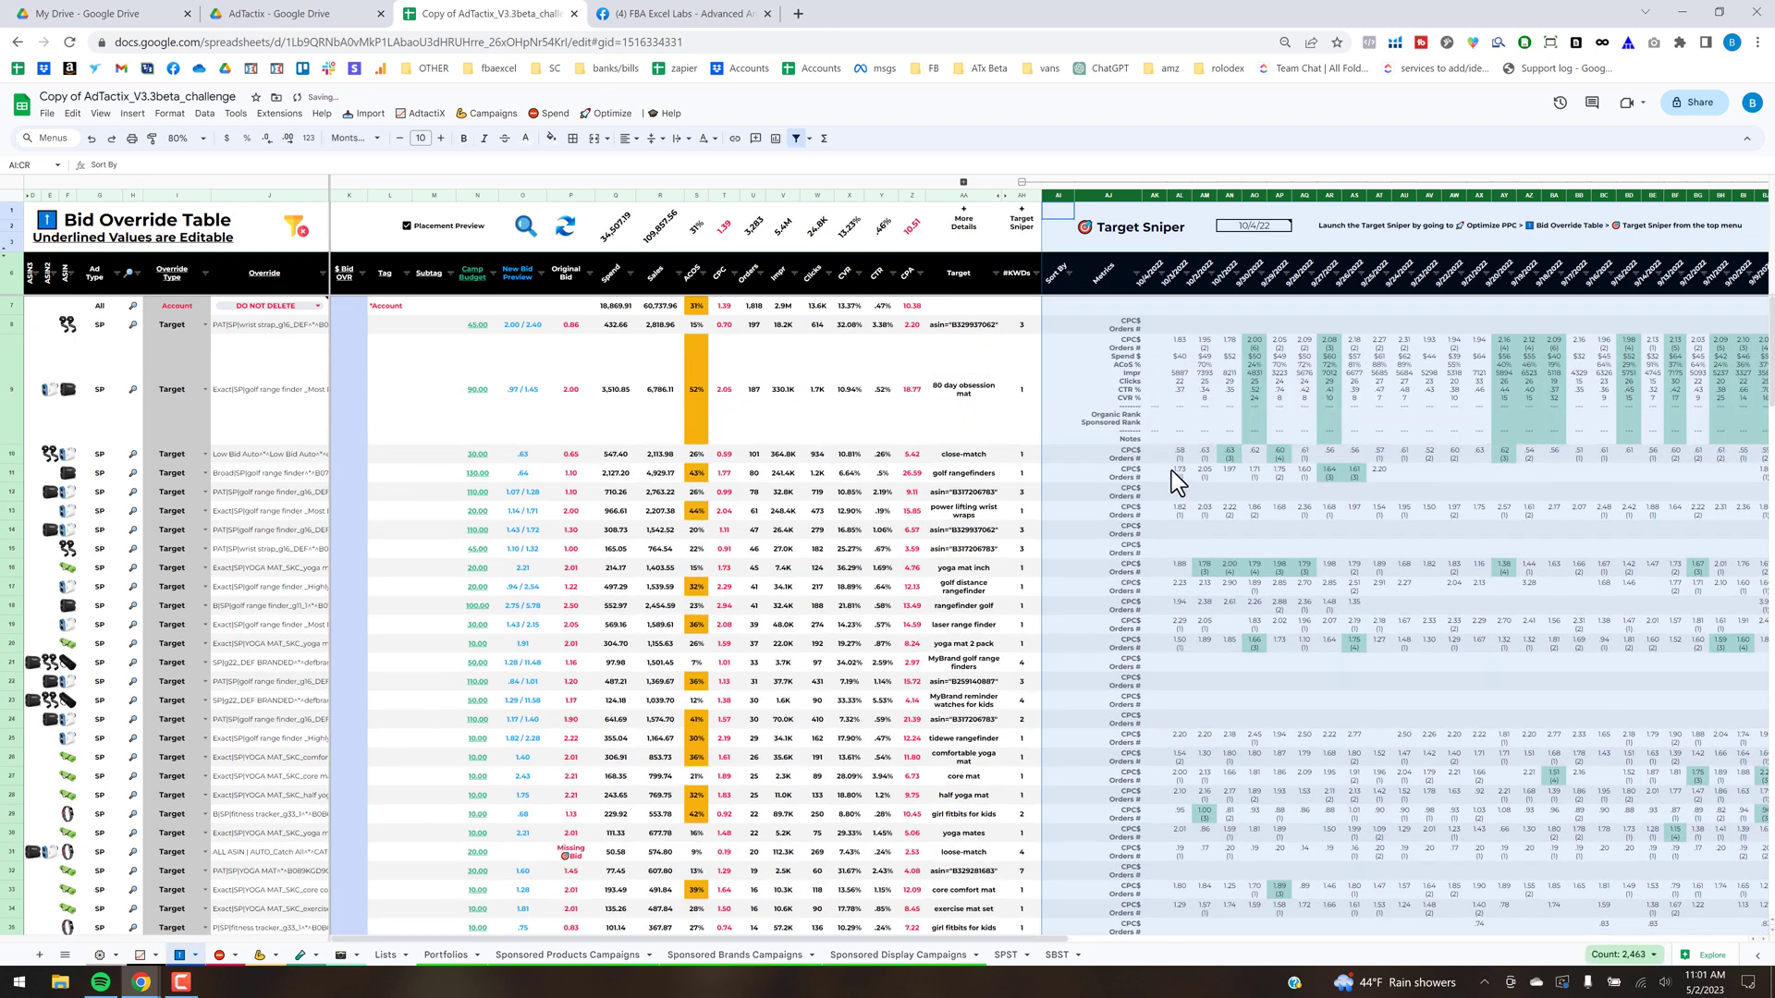
click(1179, 472)
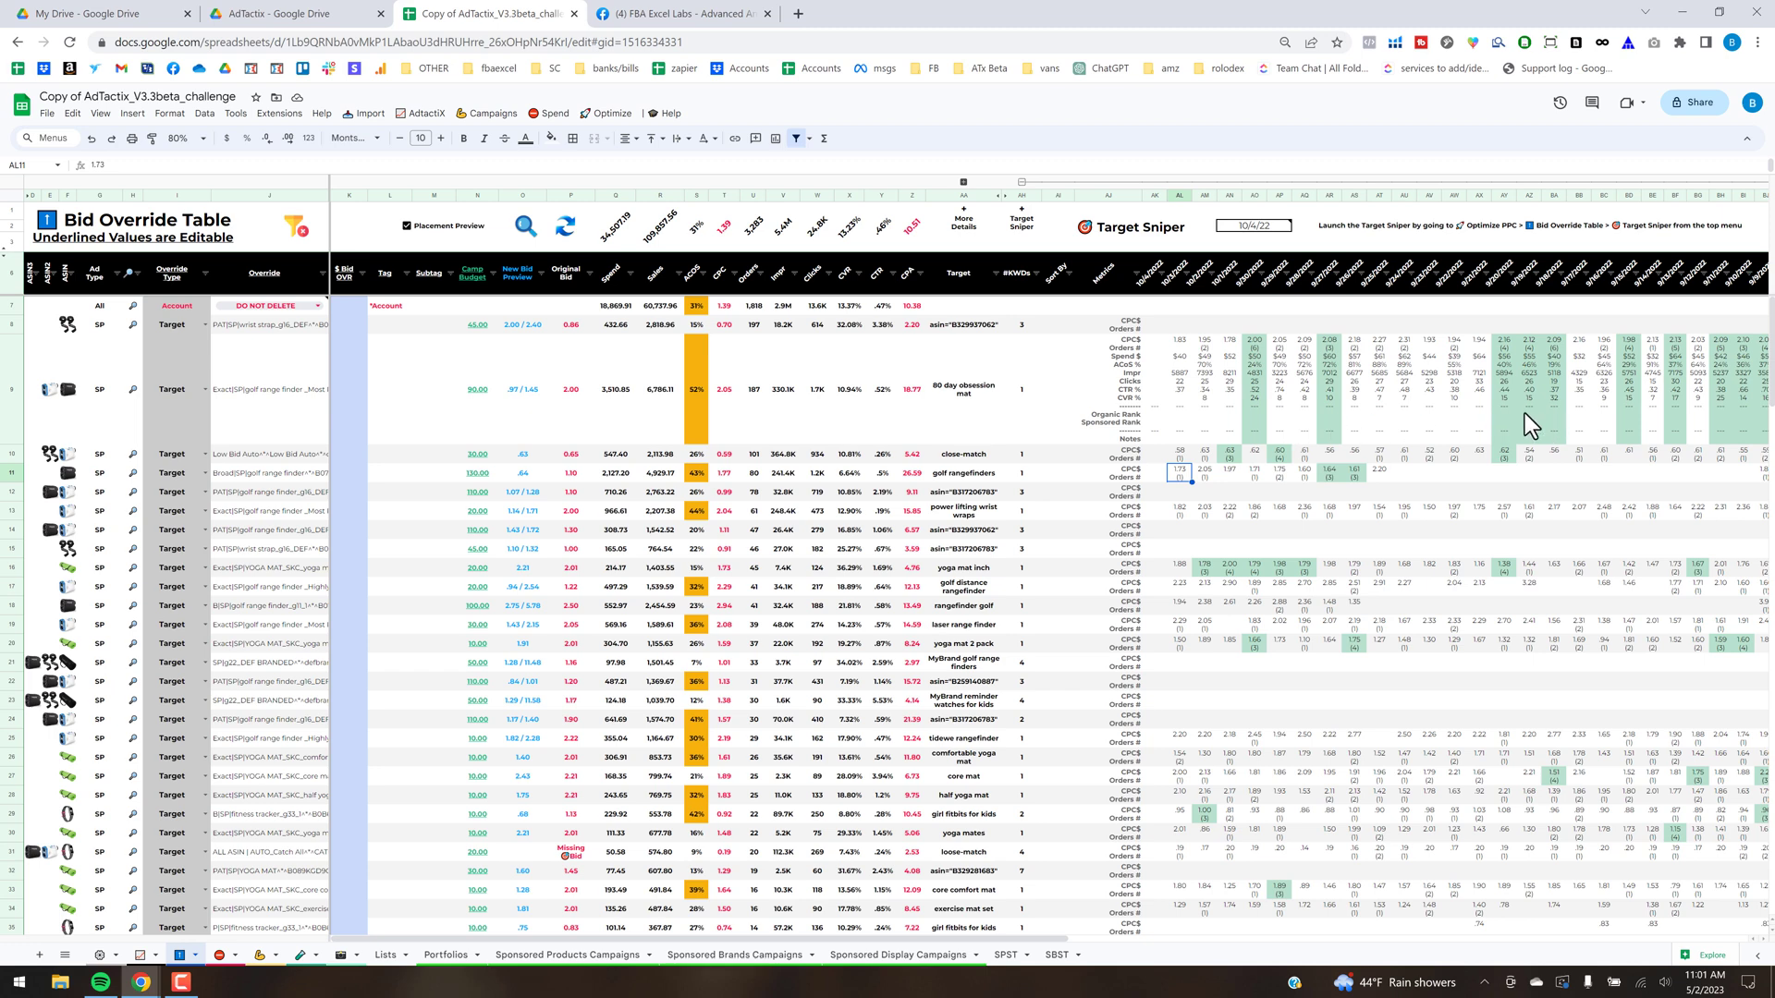
click(1041, 181)
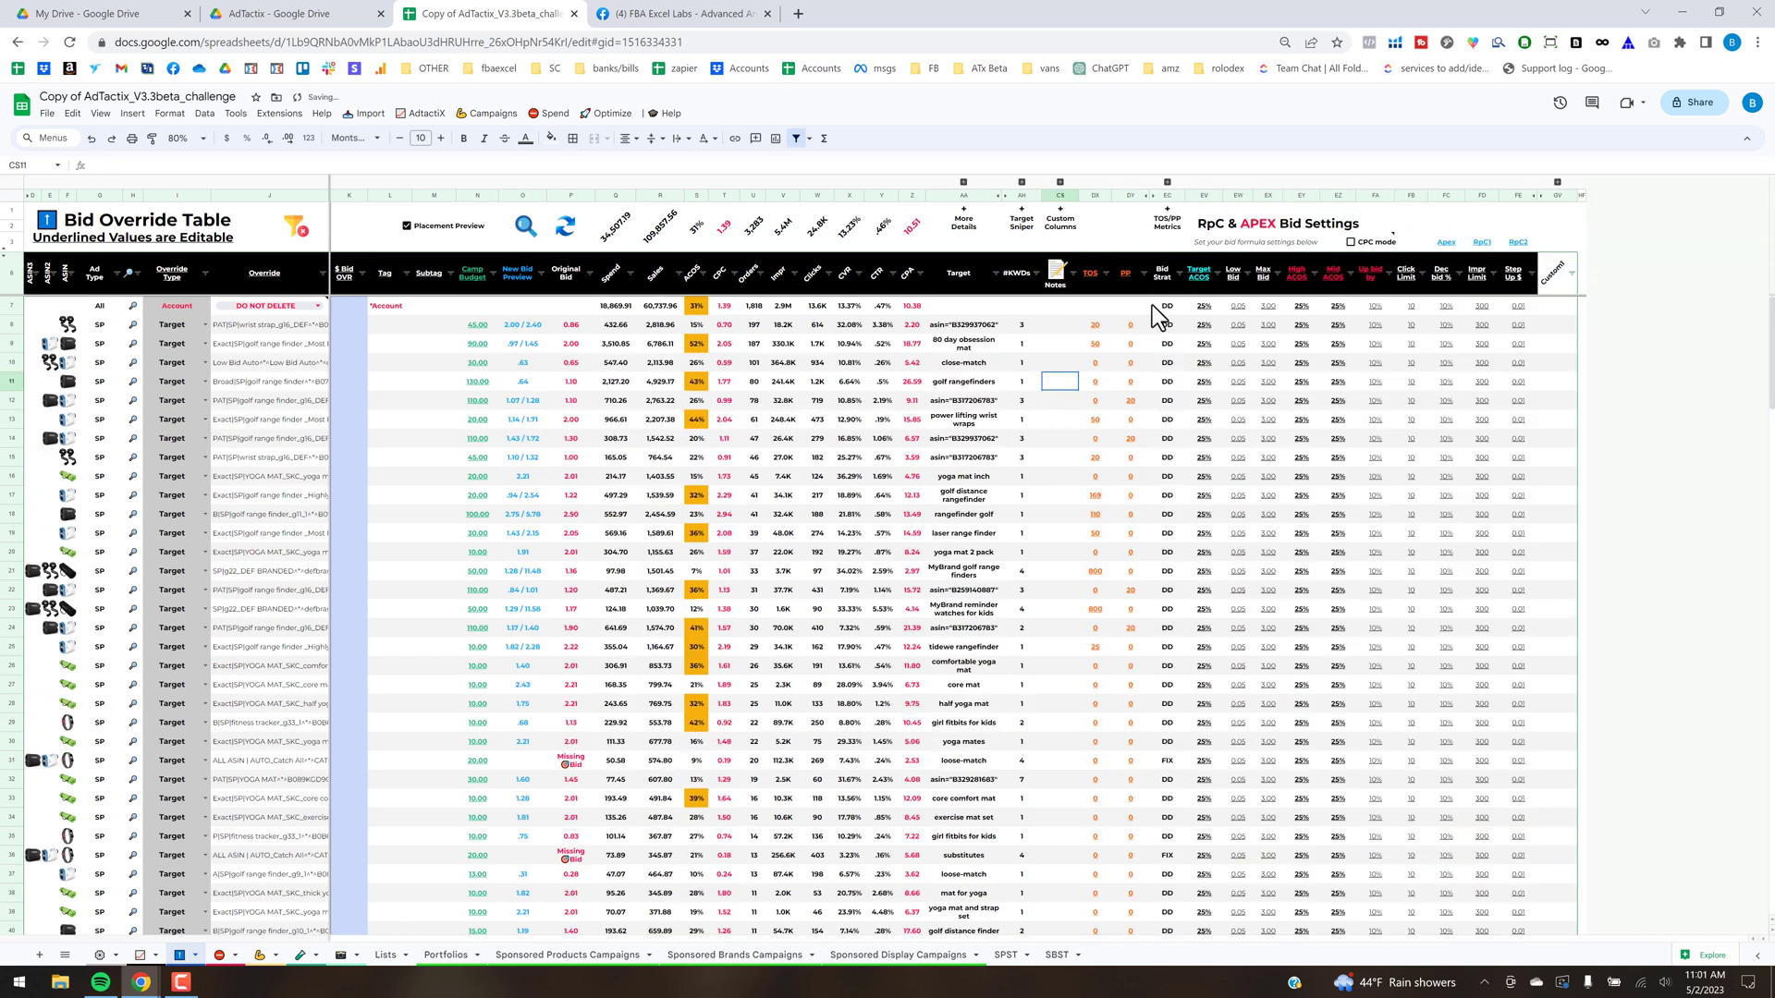
Expand the TOS/PP Metrics columns to examine the top-of-search and product page performance, and collapse them again
click(1167, 183)
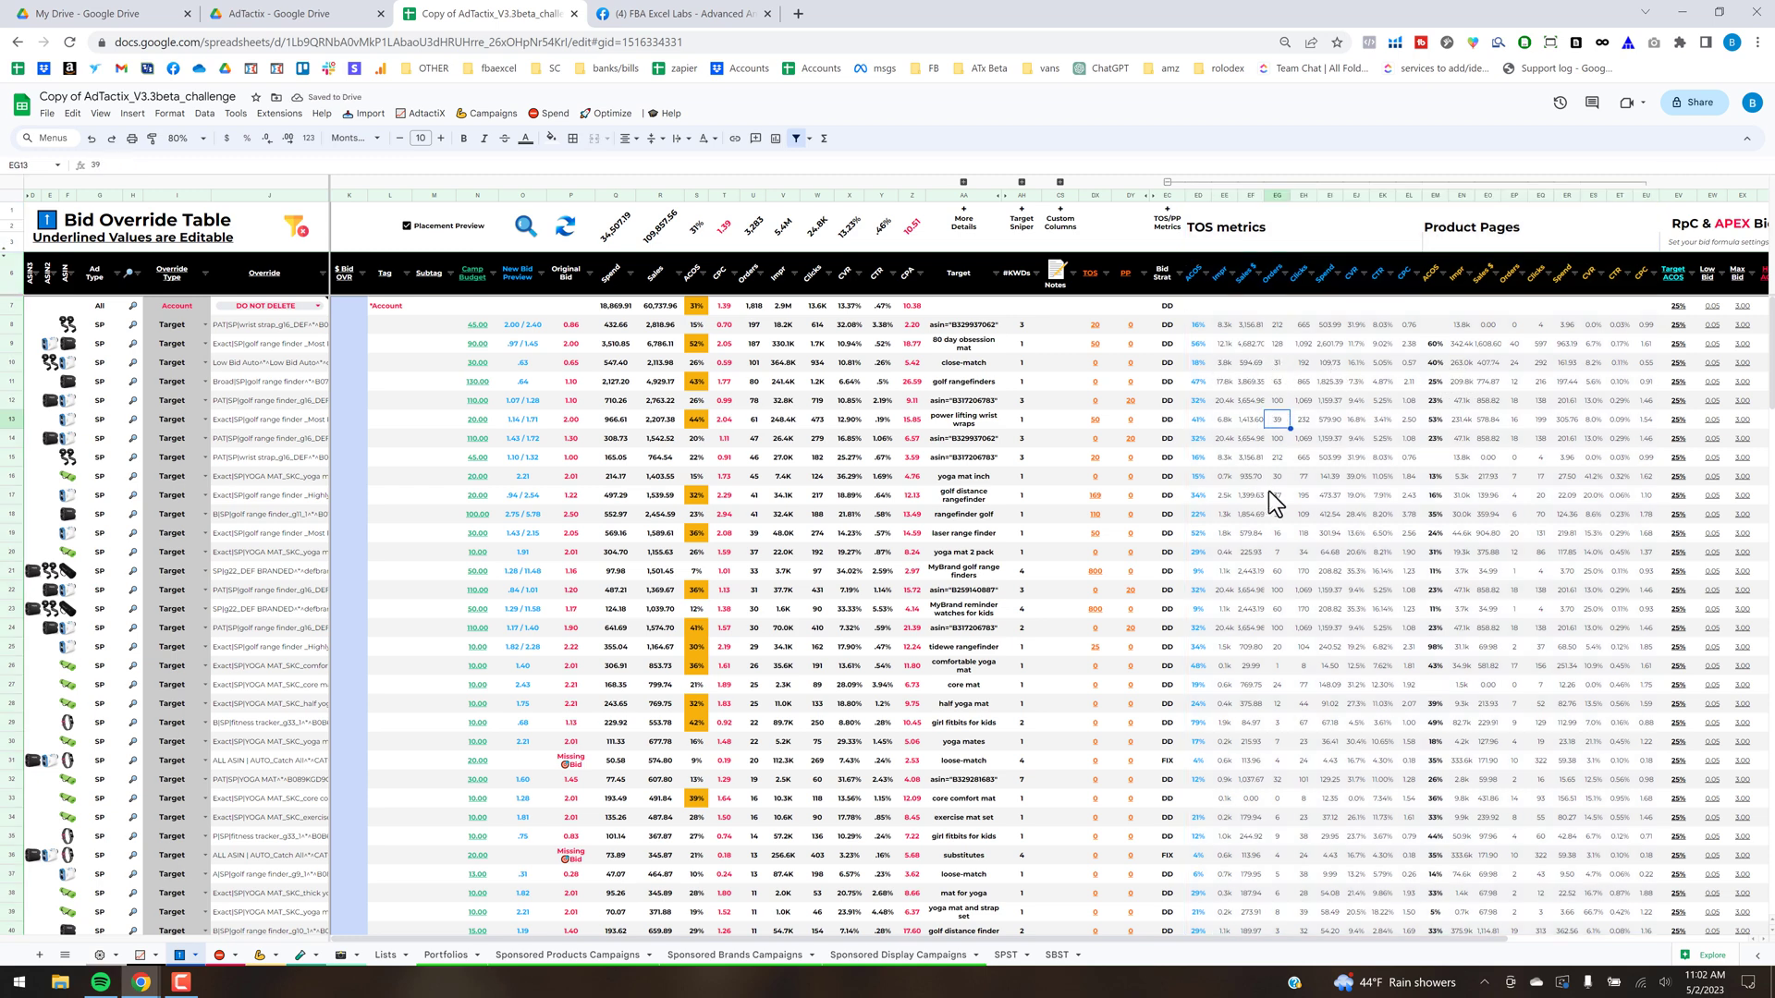
click(1183, 181)
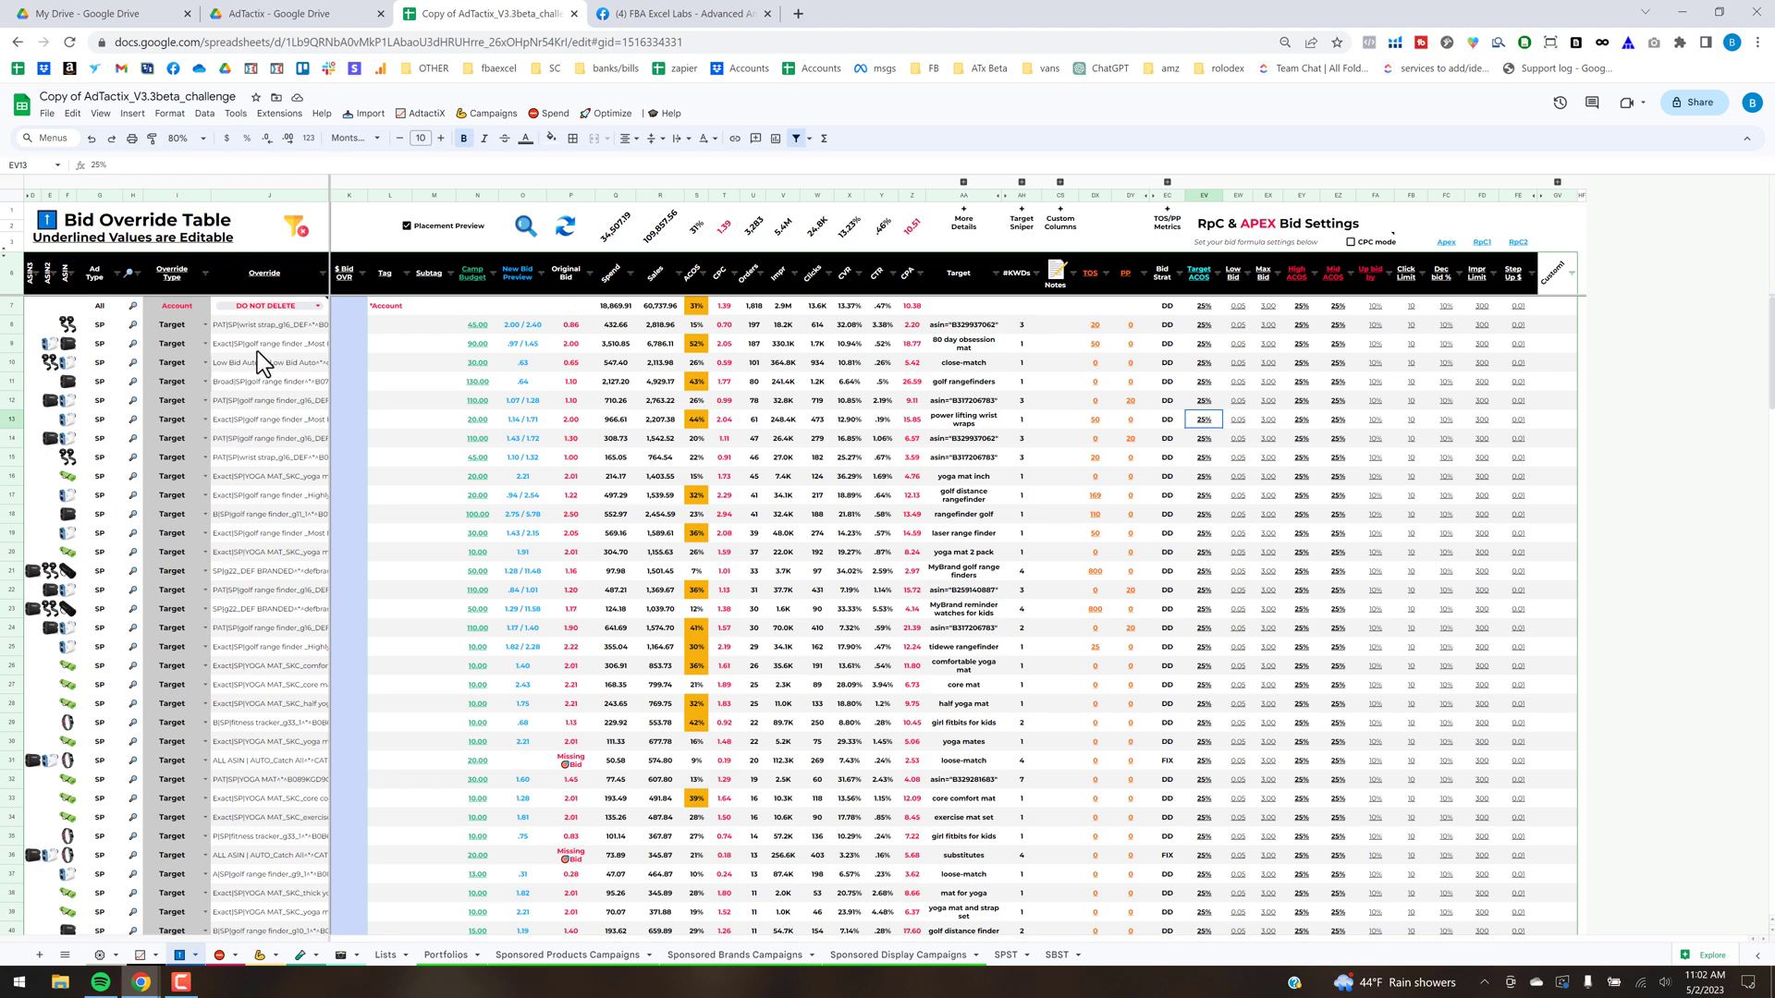
Examine the fixed bid override, CPC, bid strategy and TOS placement cells of the target in row 8
scroll(262, 590, down, 3)
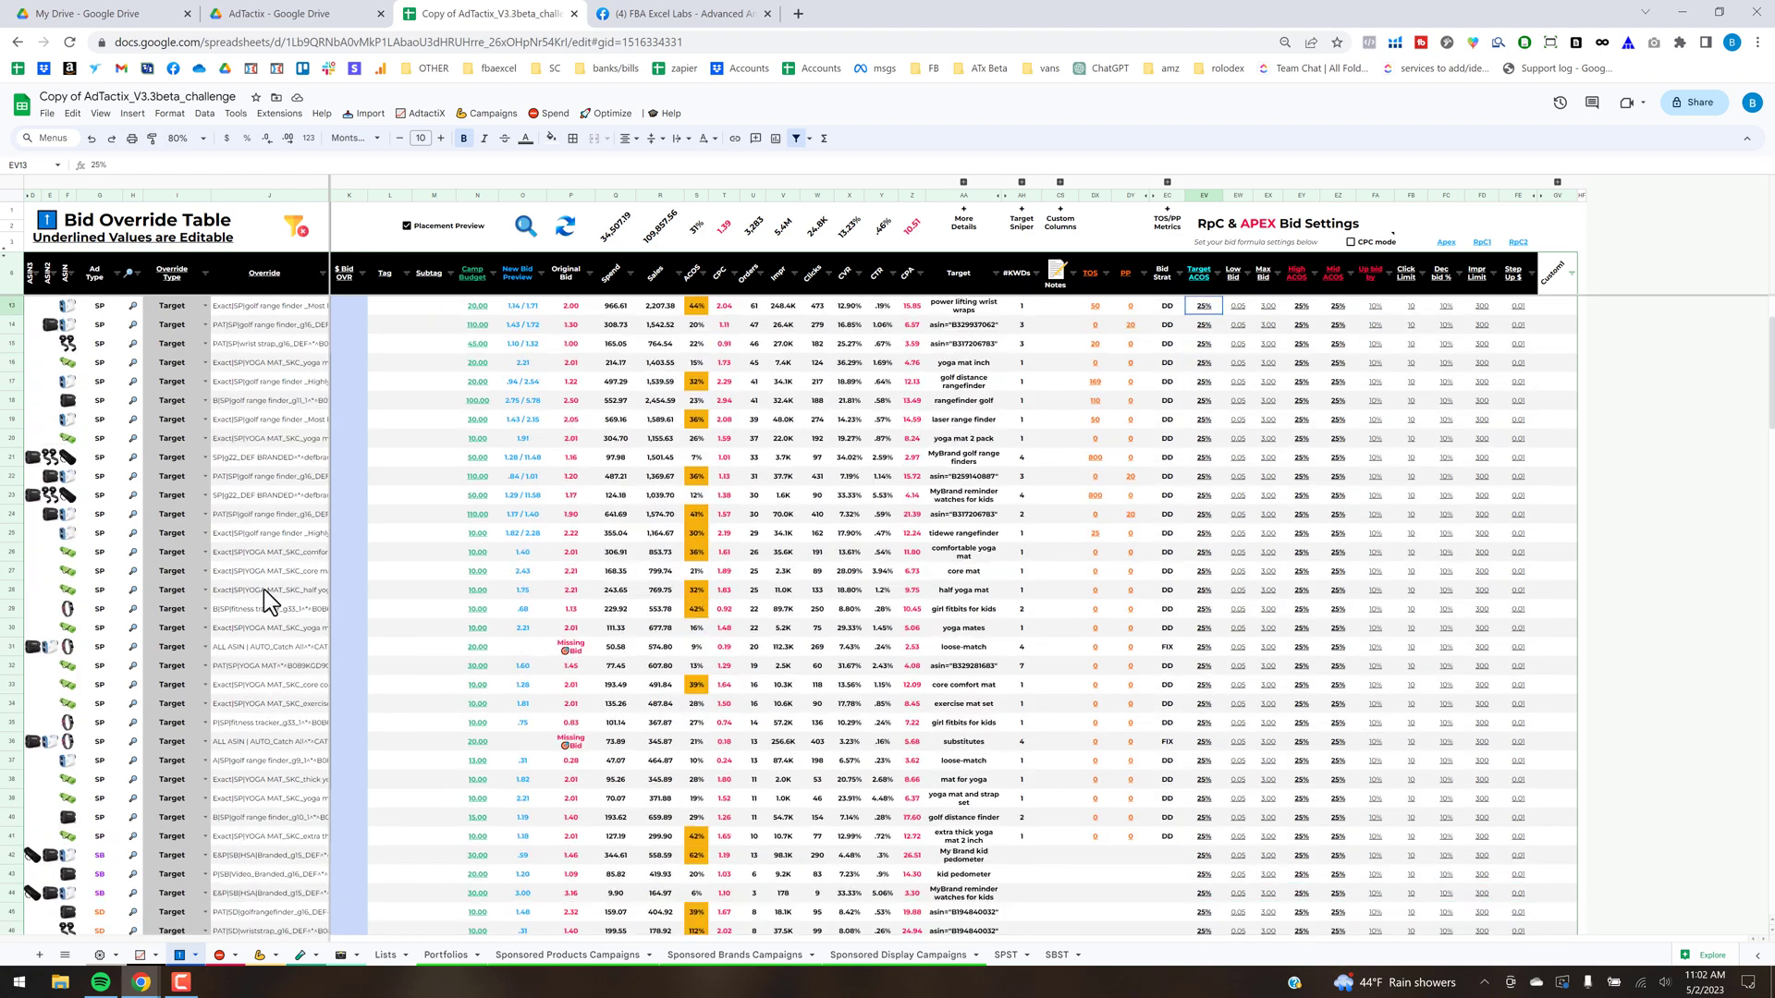
scroll(263, 596, up, 3)
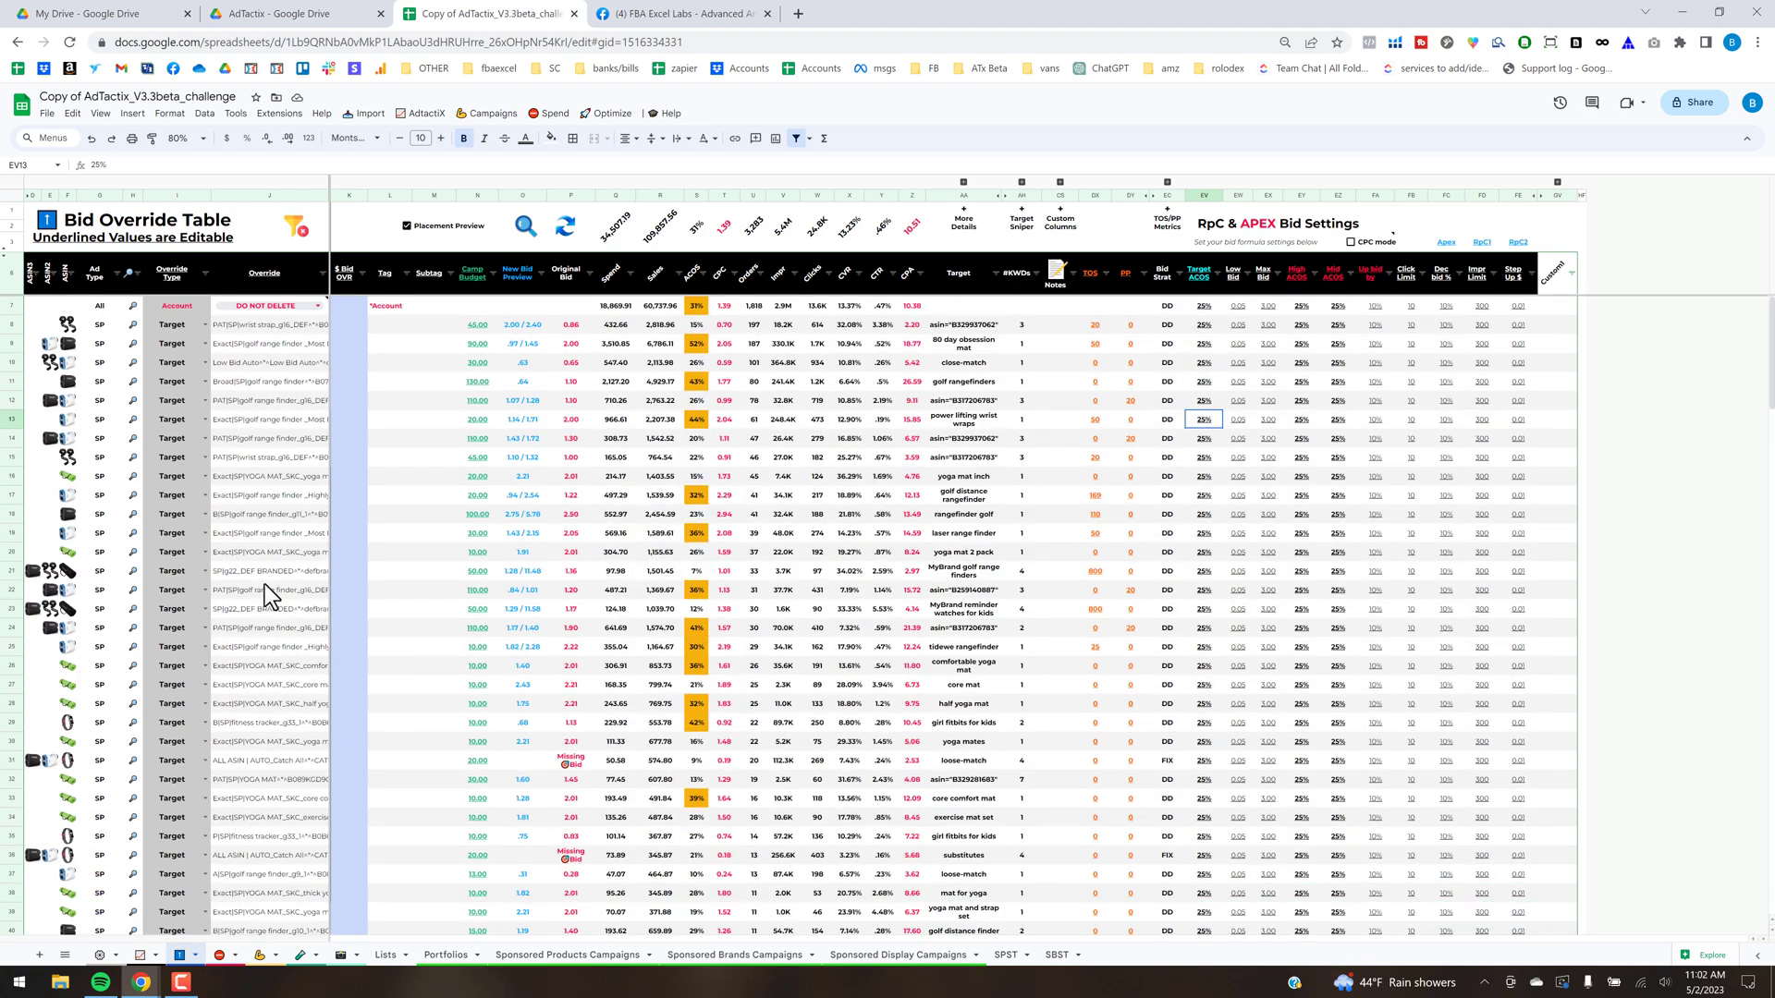
click(352, 327)
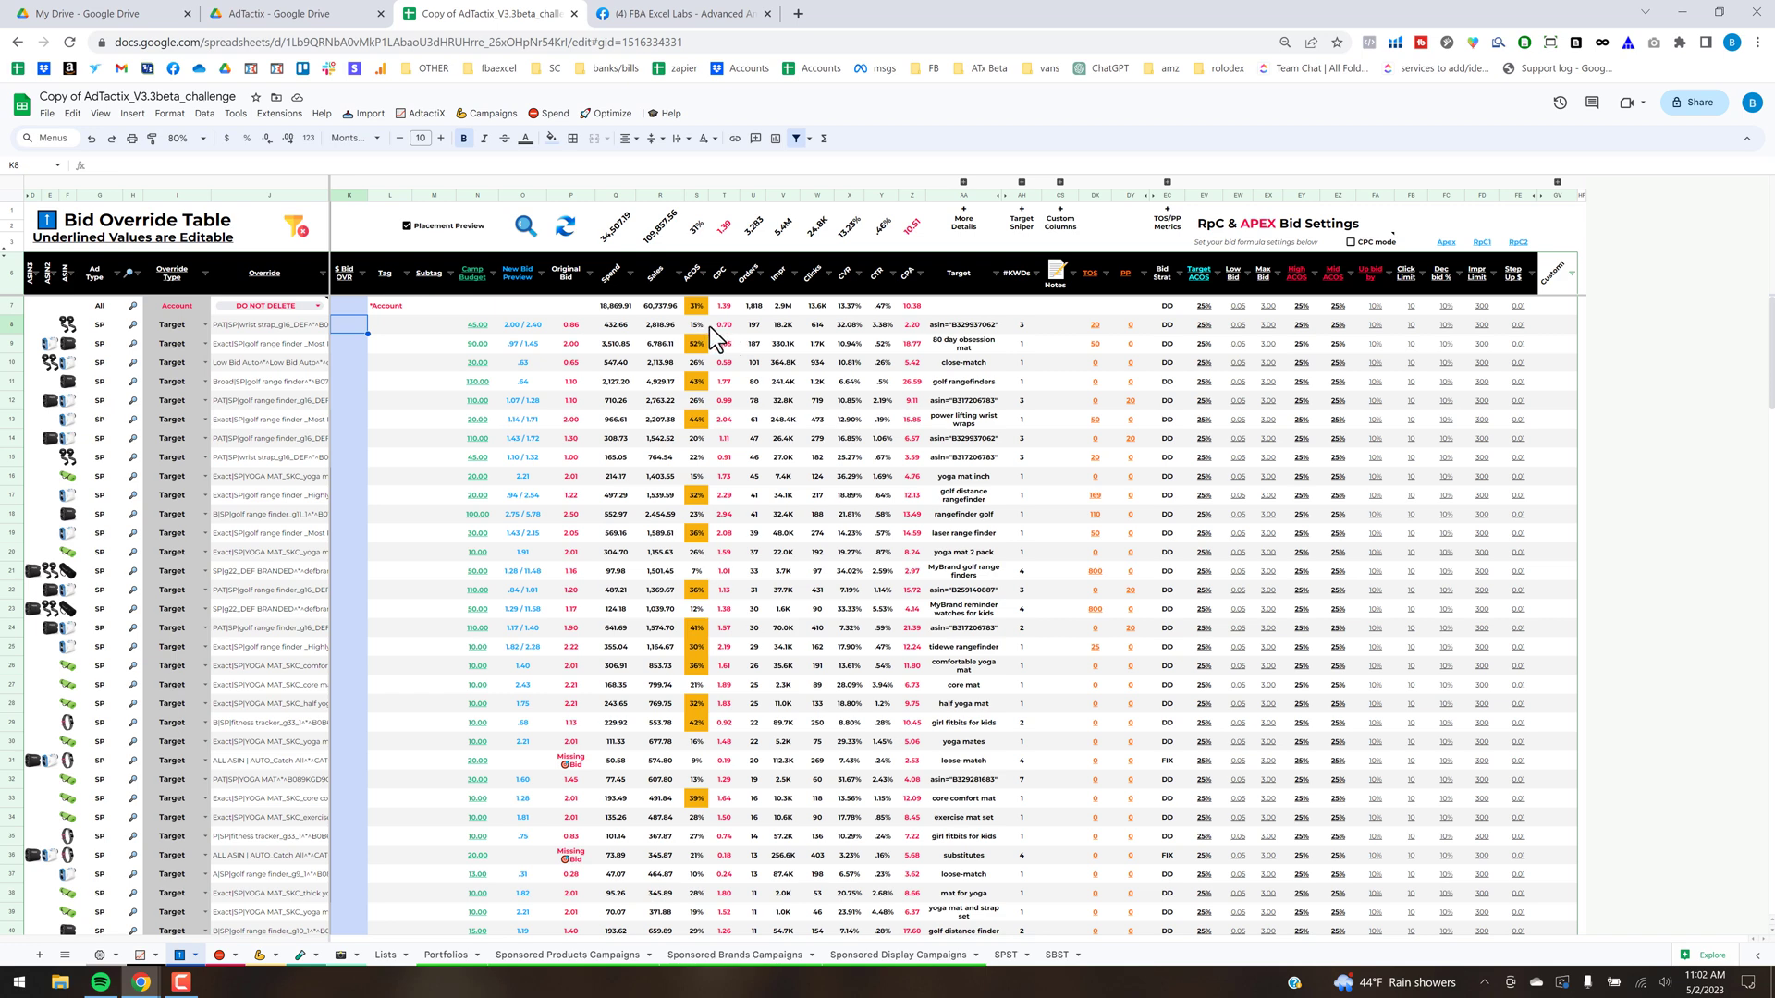
click(728, 329)
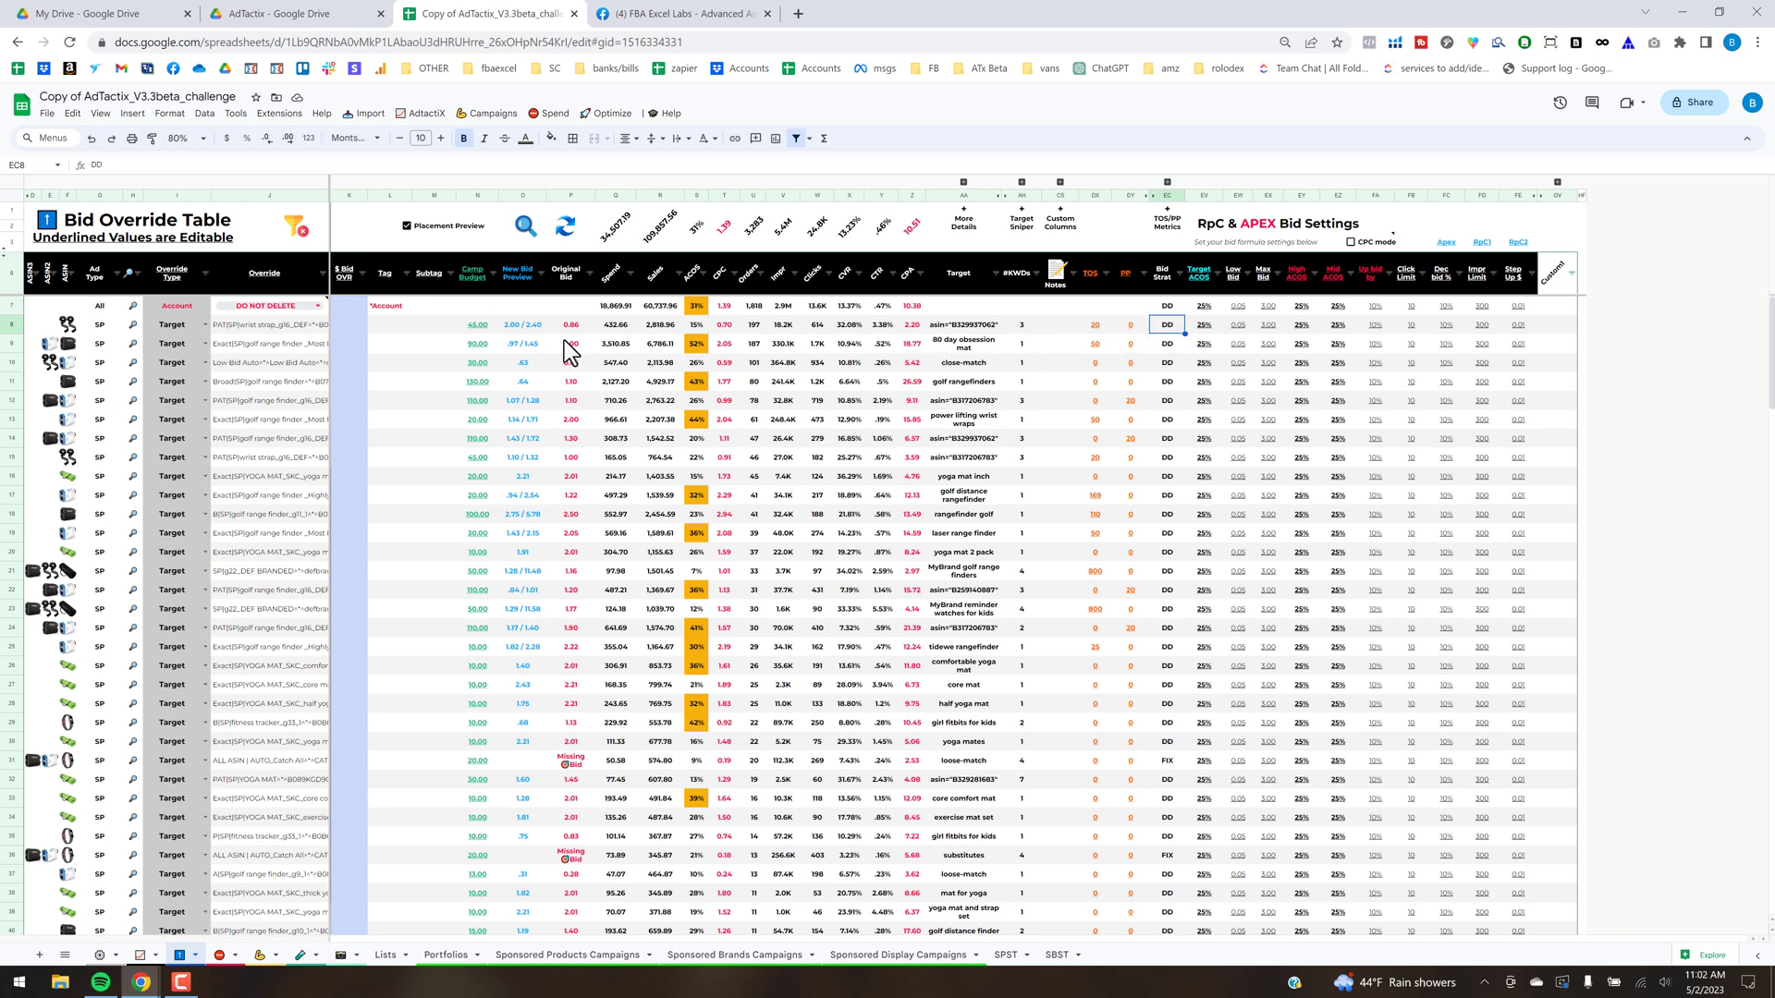
click(1092, 325)
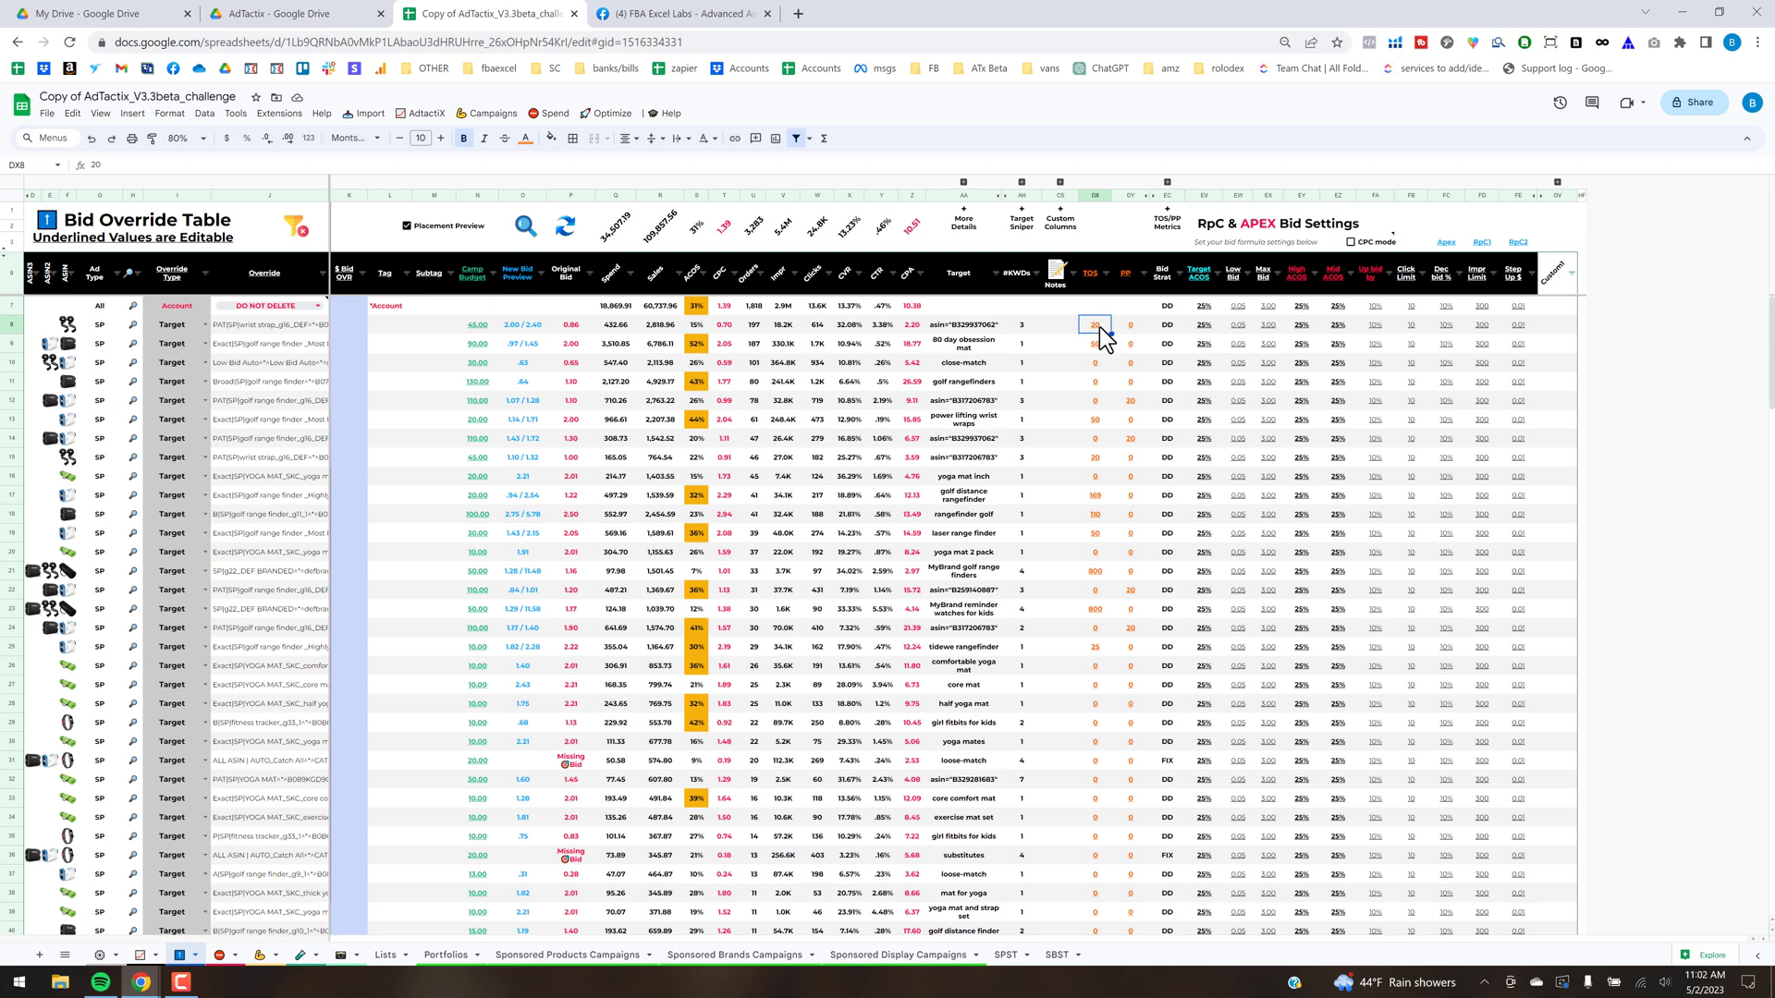
Set the $ Bid OVR of the row 8 target to 3.00
click(355, 327)
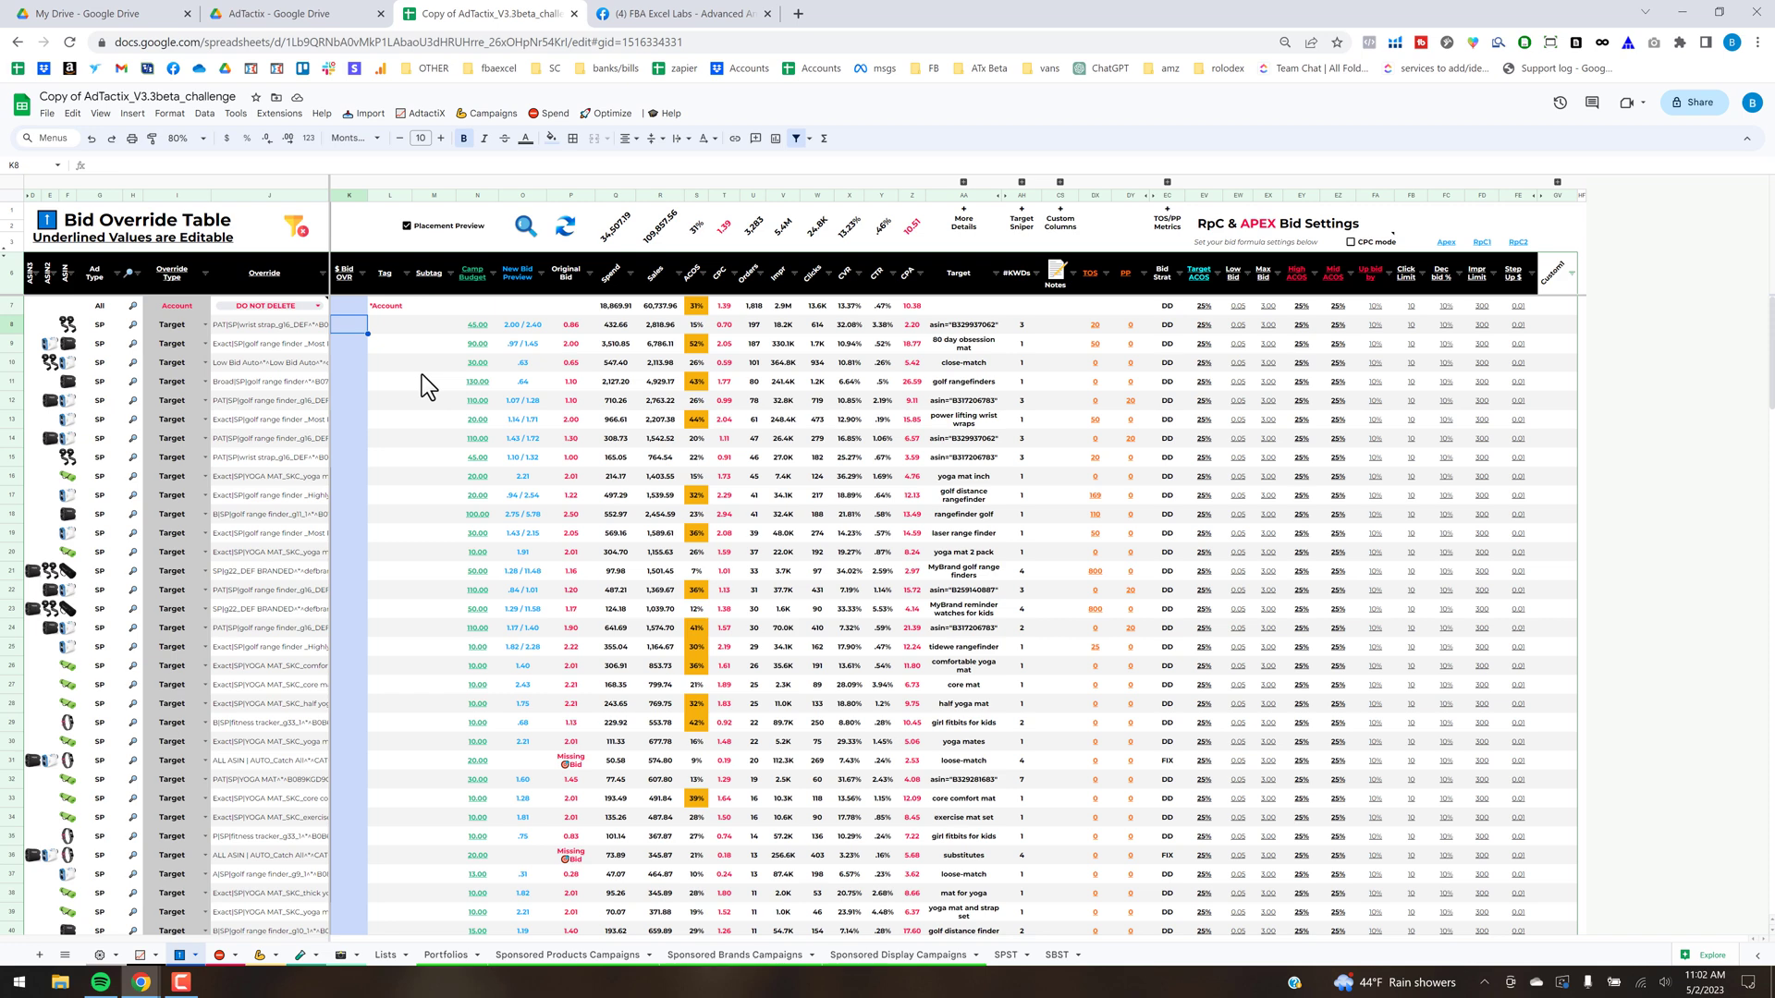
text(3)
key(Return)
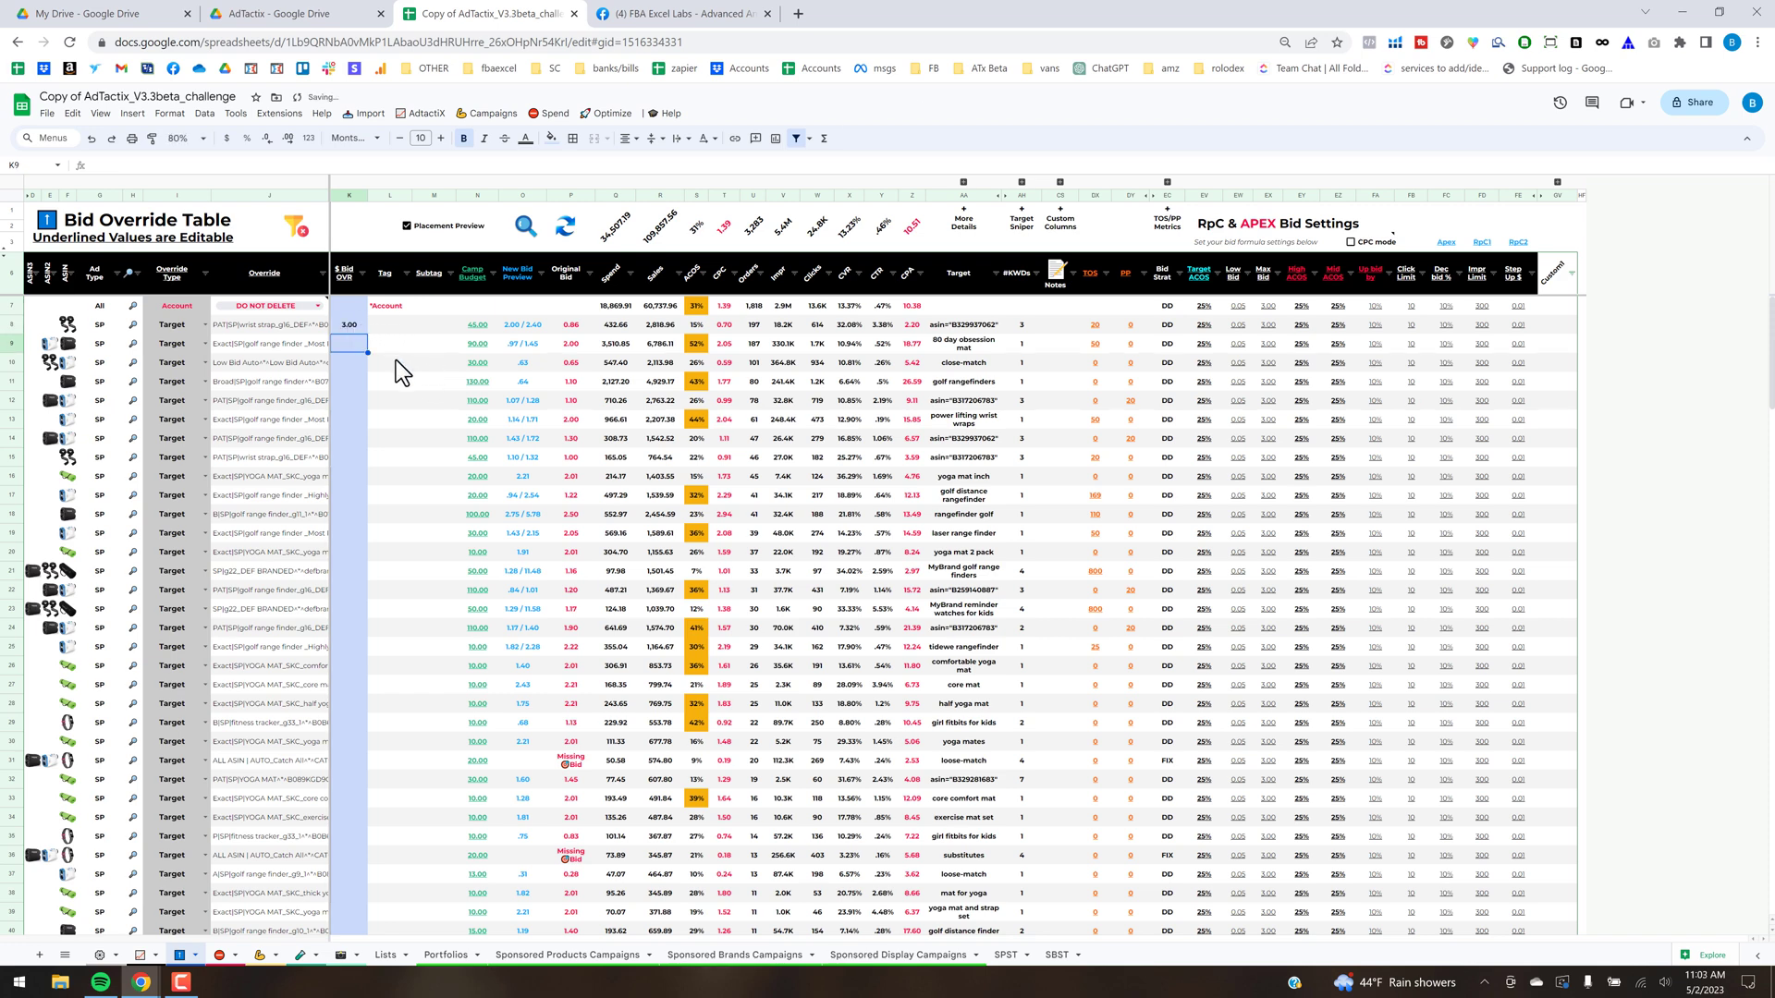
click(395, 360)
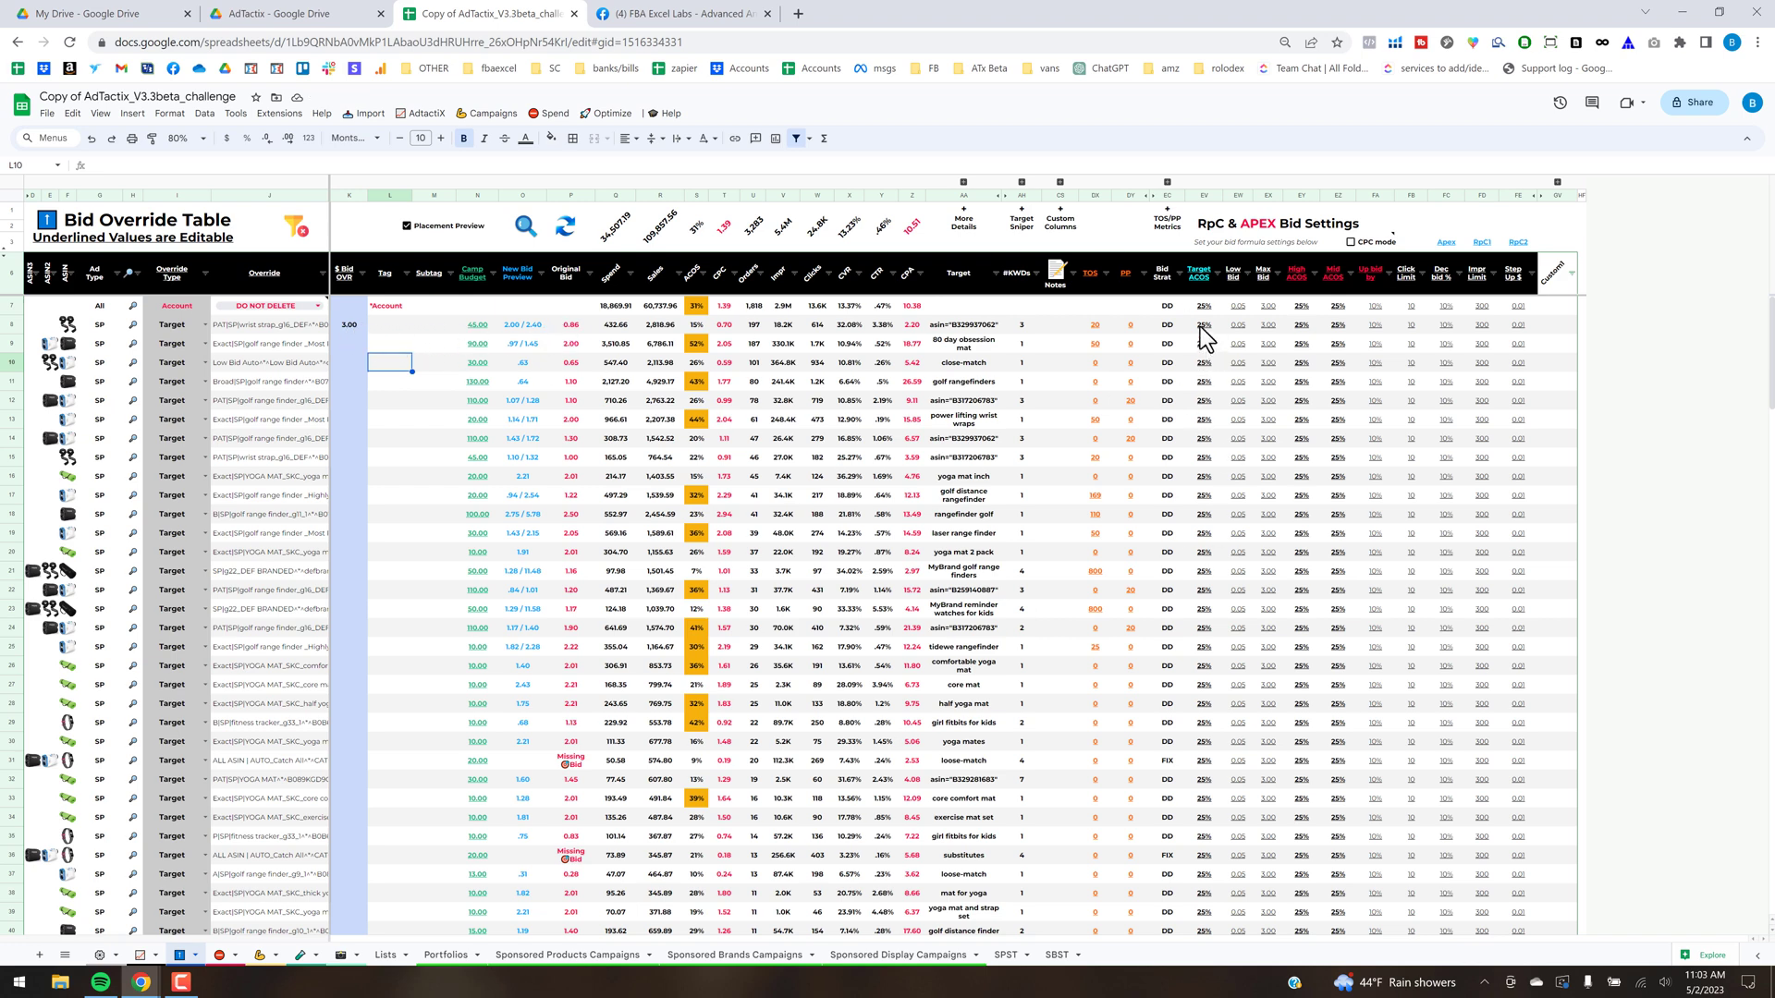
Examine row 8's RpC & APEX bid settings from Target ACOS to Step Up, its fixed bid override and its override type
drag(1200, 327, 1511, 324)
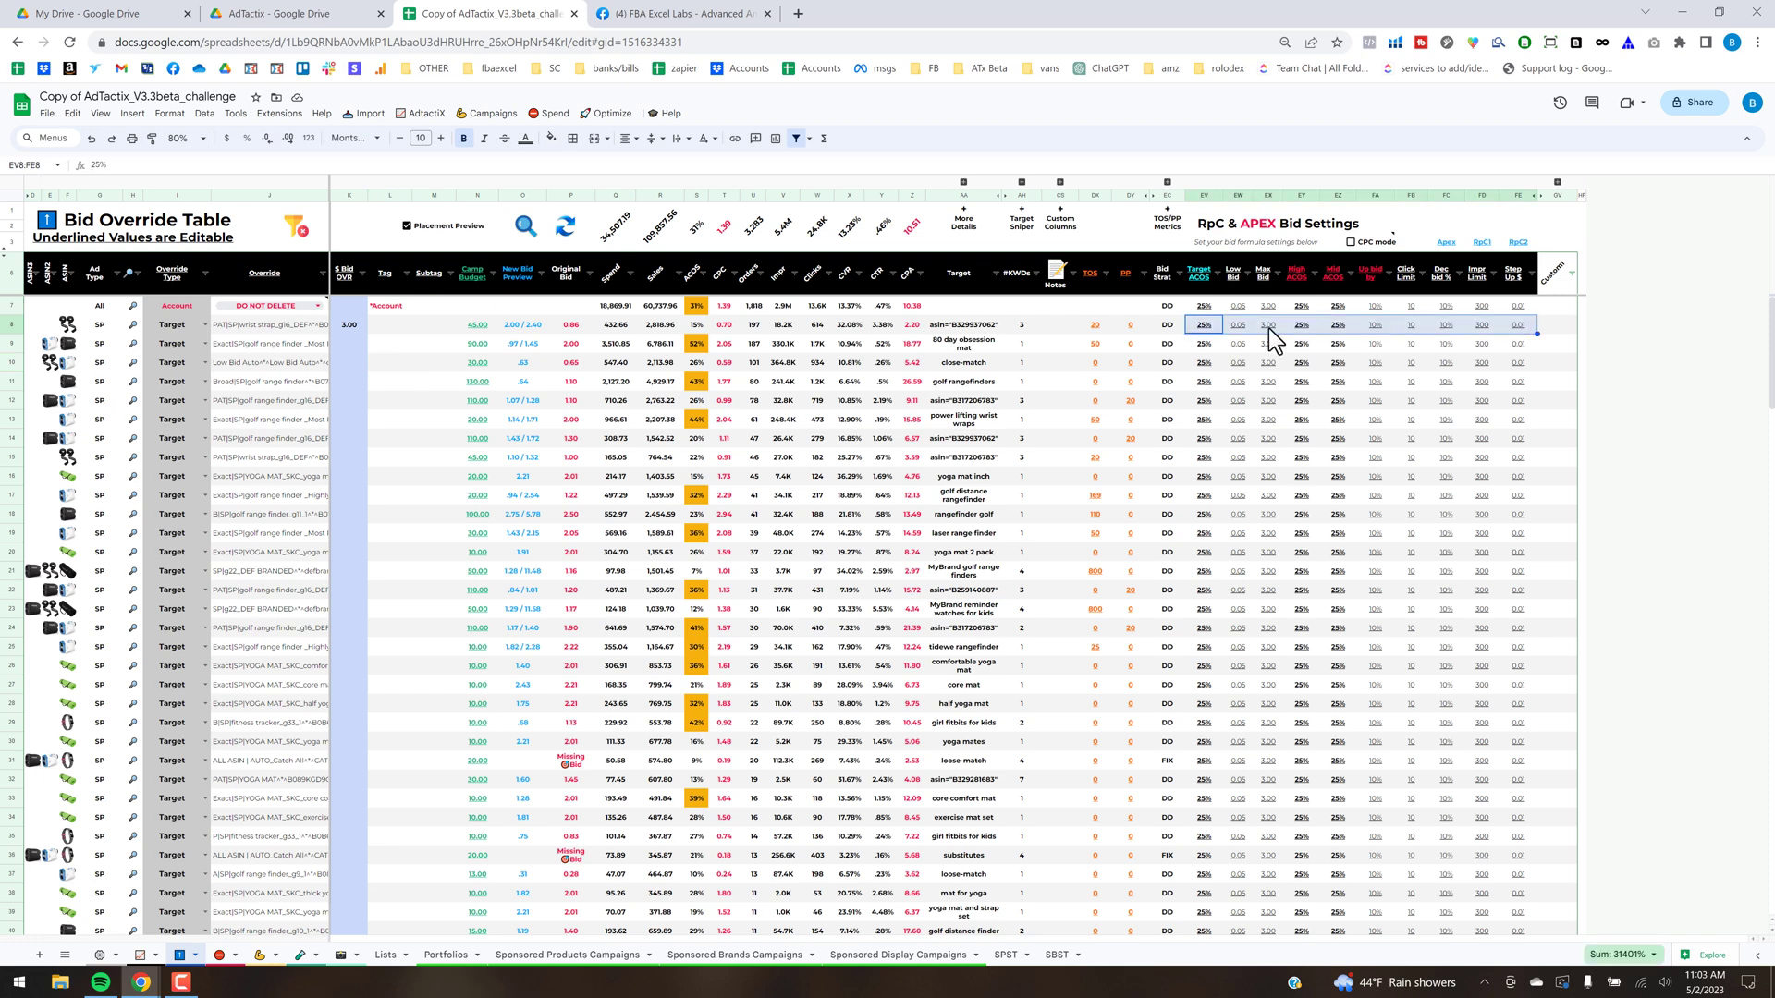
click(344, 321)
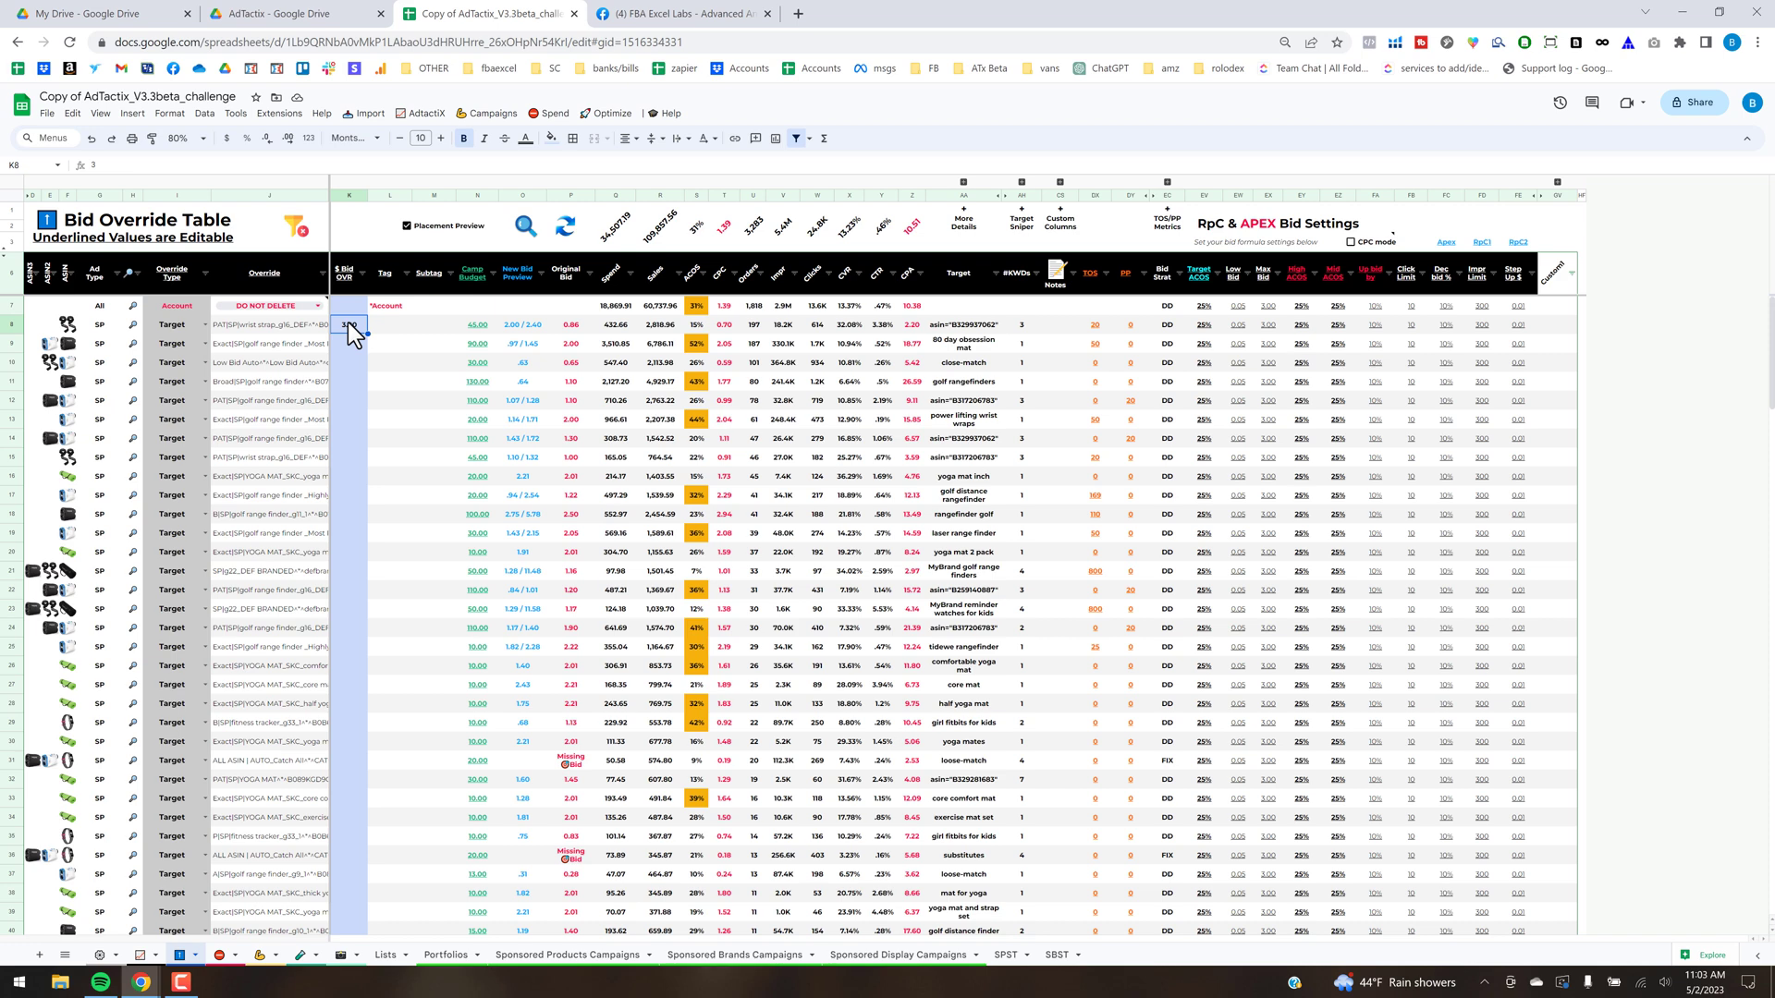
click(190, 323)
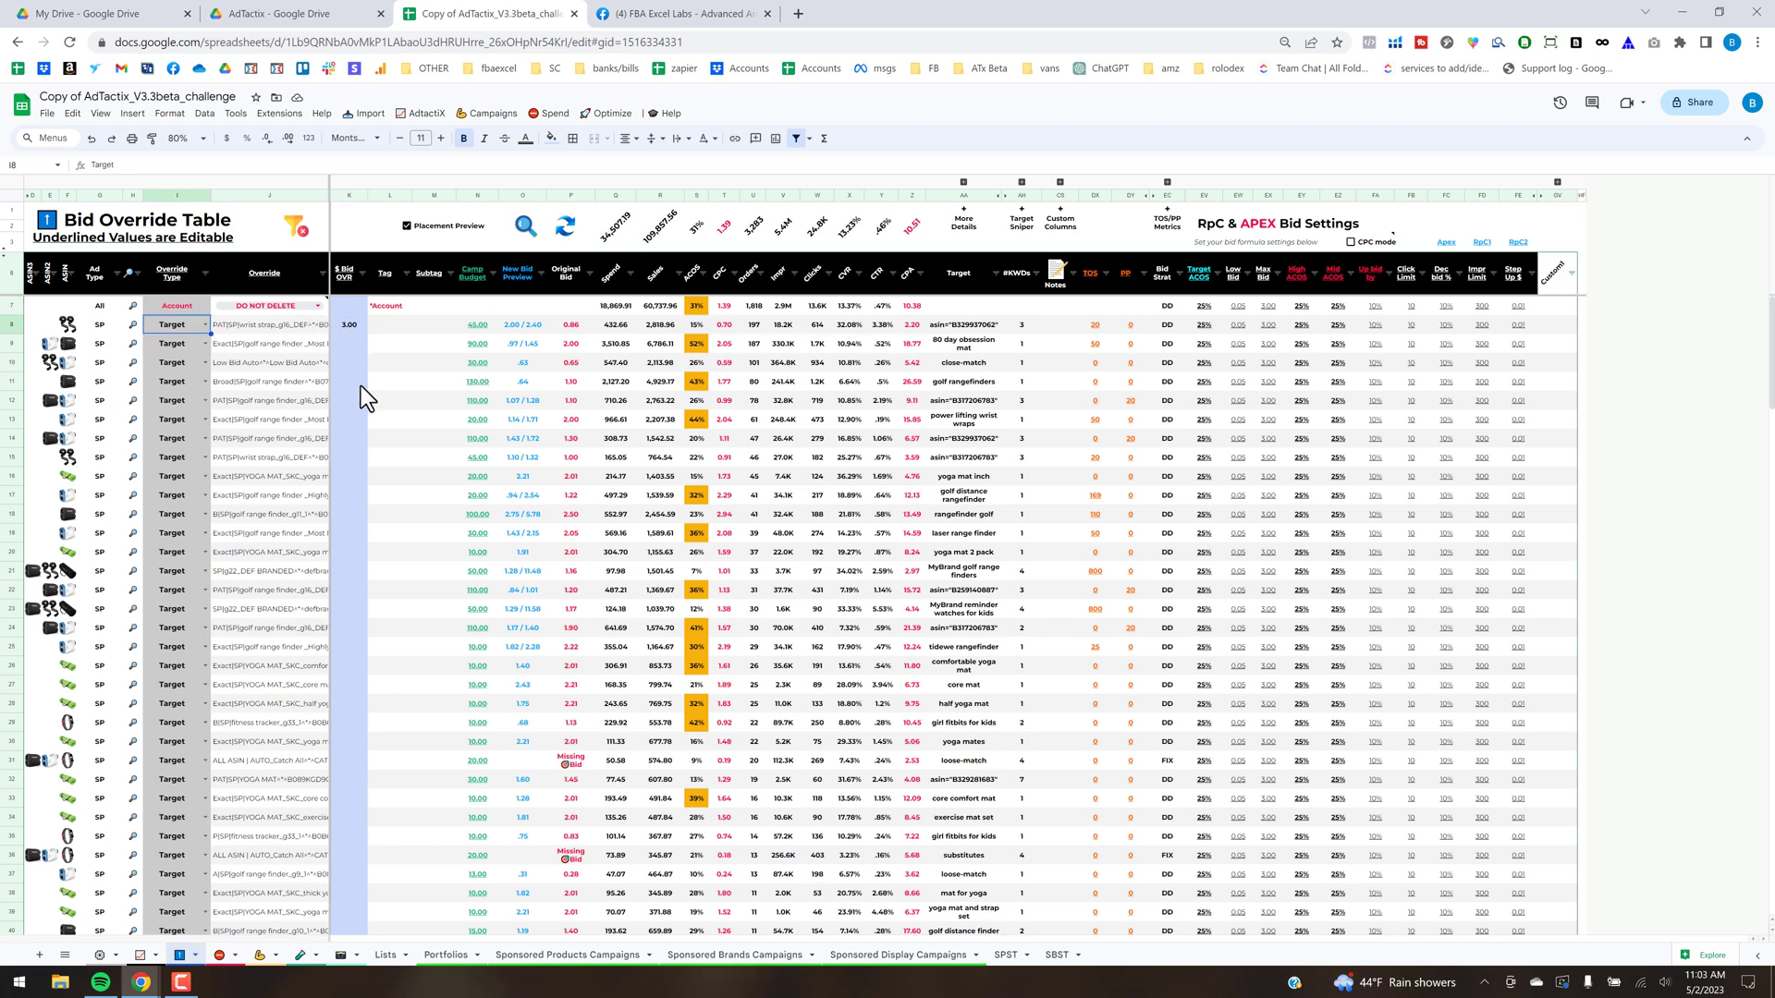
Add a Campaign-type override in empty row 47 for the campaign Exact|SP|YOGA MAT_SKC_yoga mat 2 pack
scroll(317, 666, down, 3)
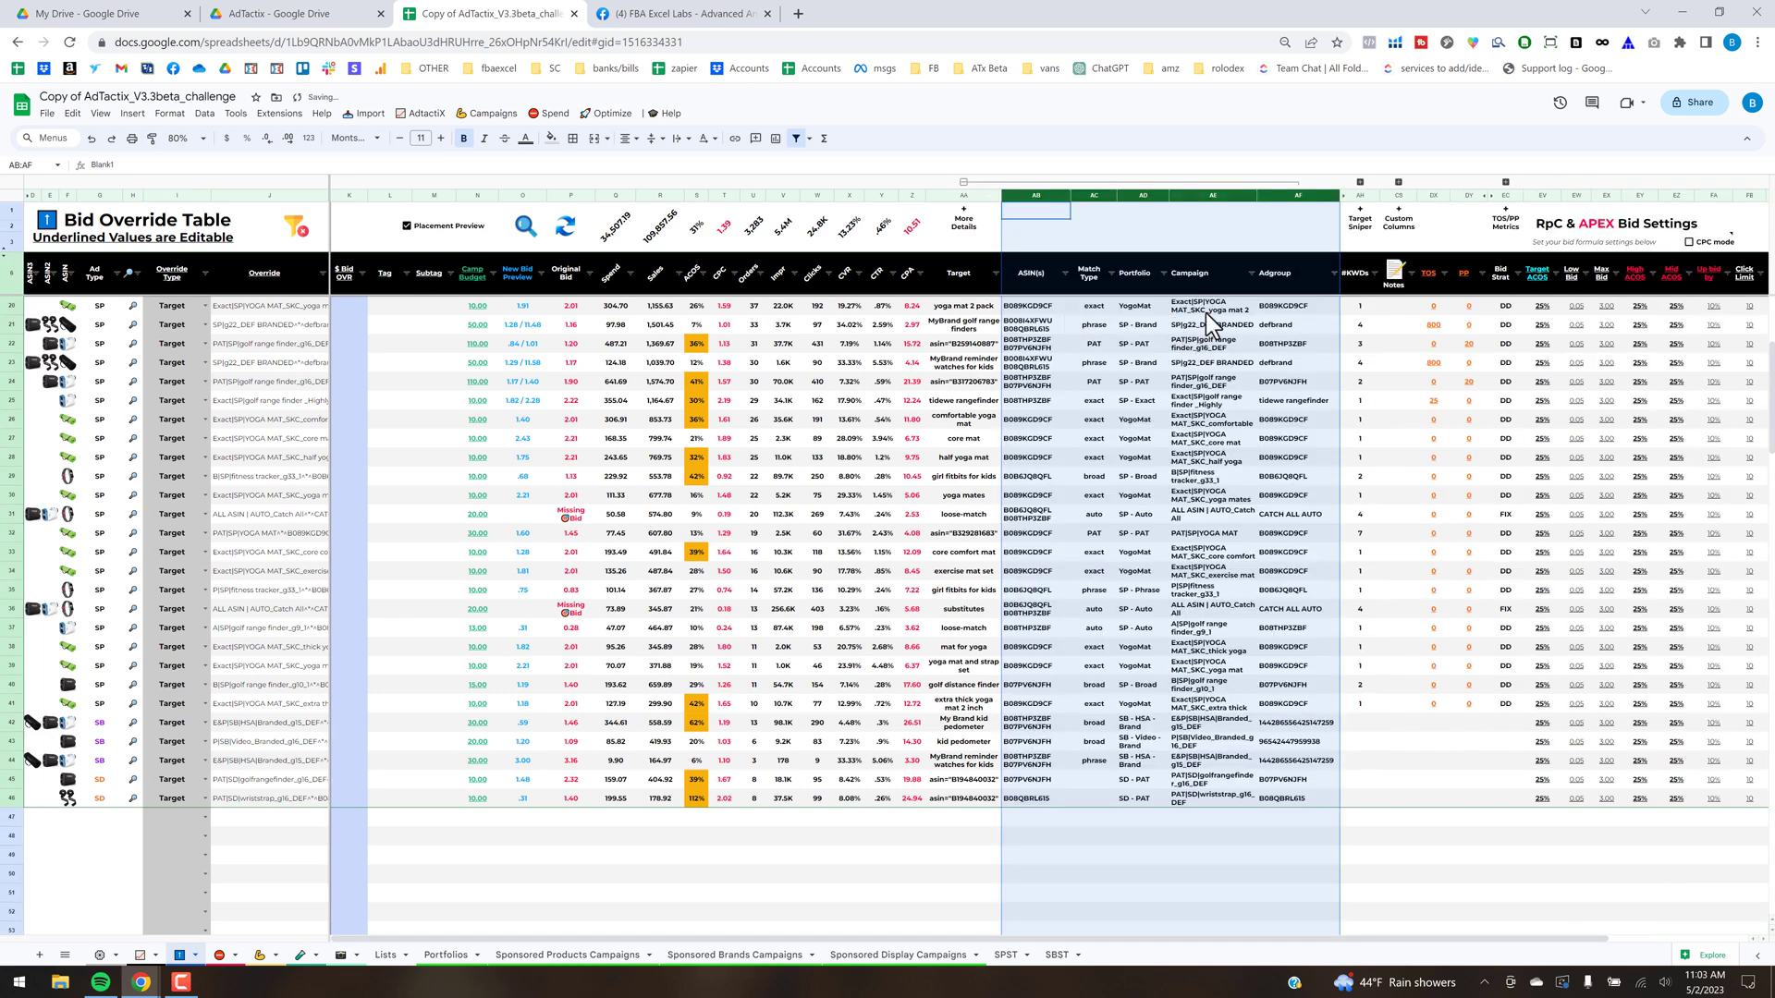
click(1206, 313)
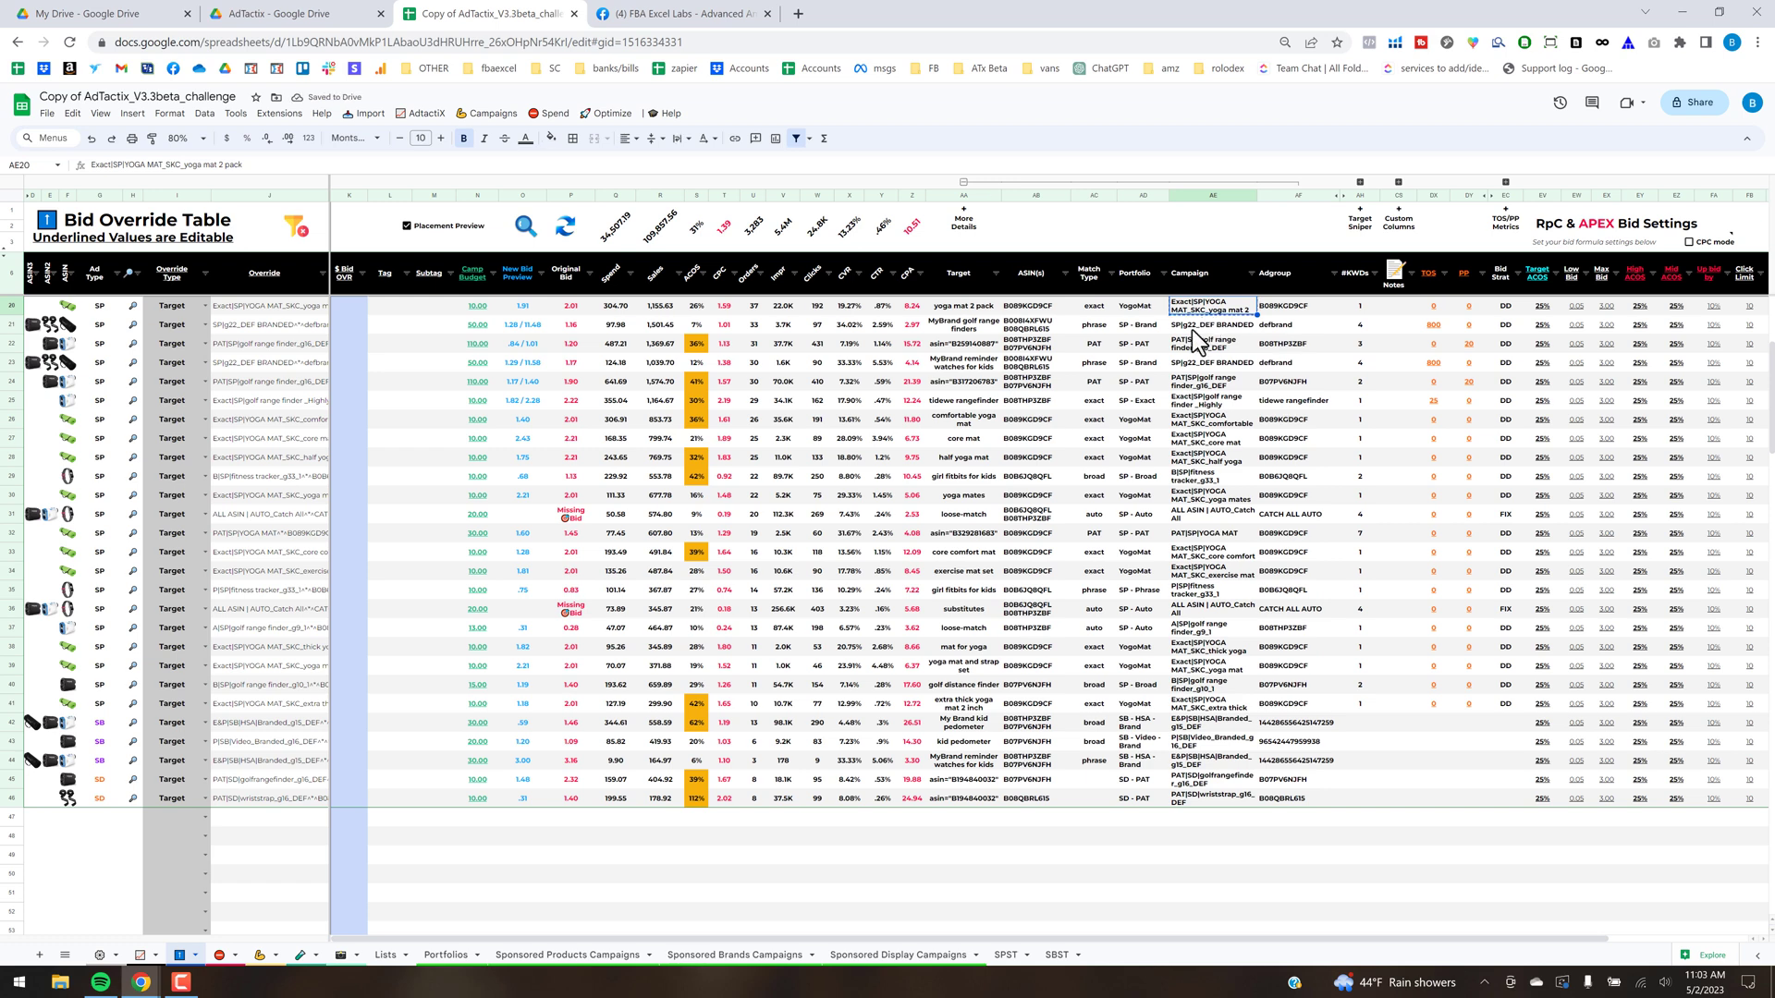
click(242, 819)
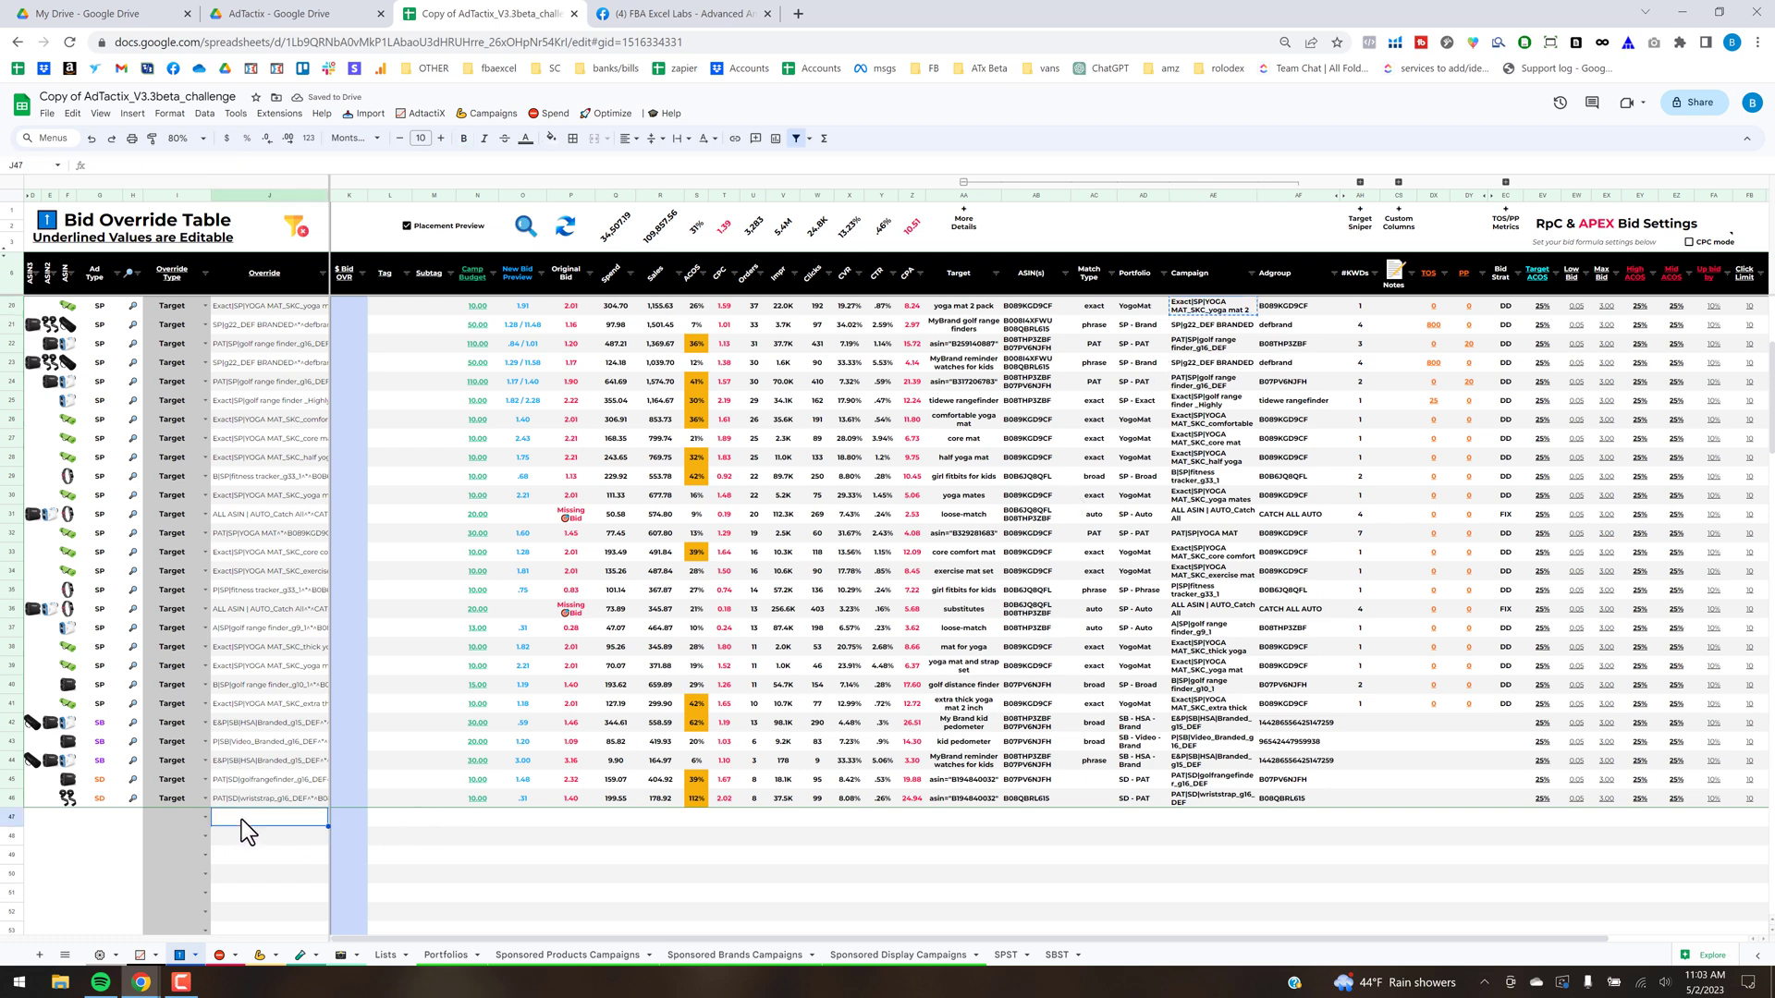
text(Exact|SP|YOGA MAT_SKC_yoga mat 2 pack)
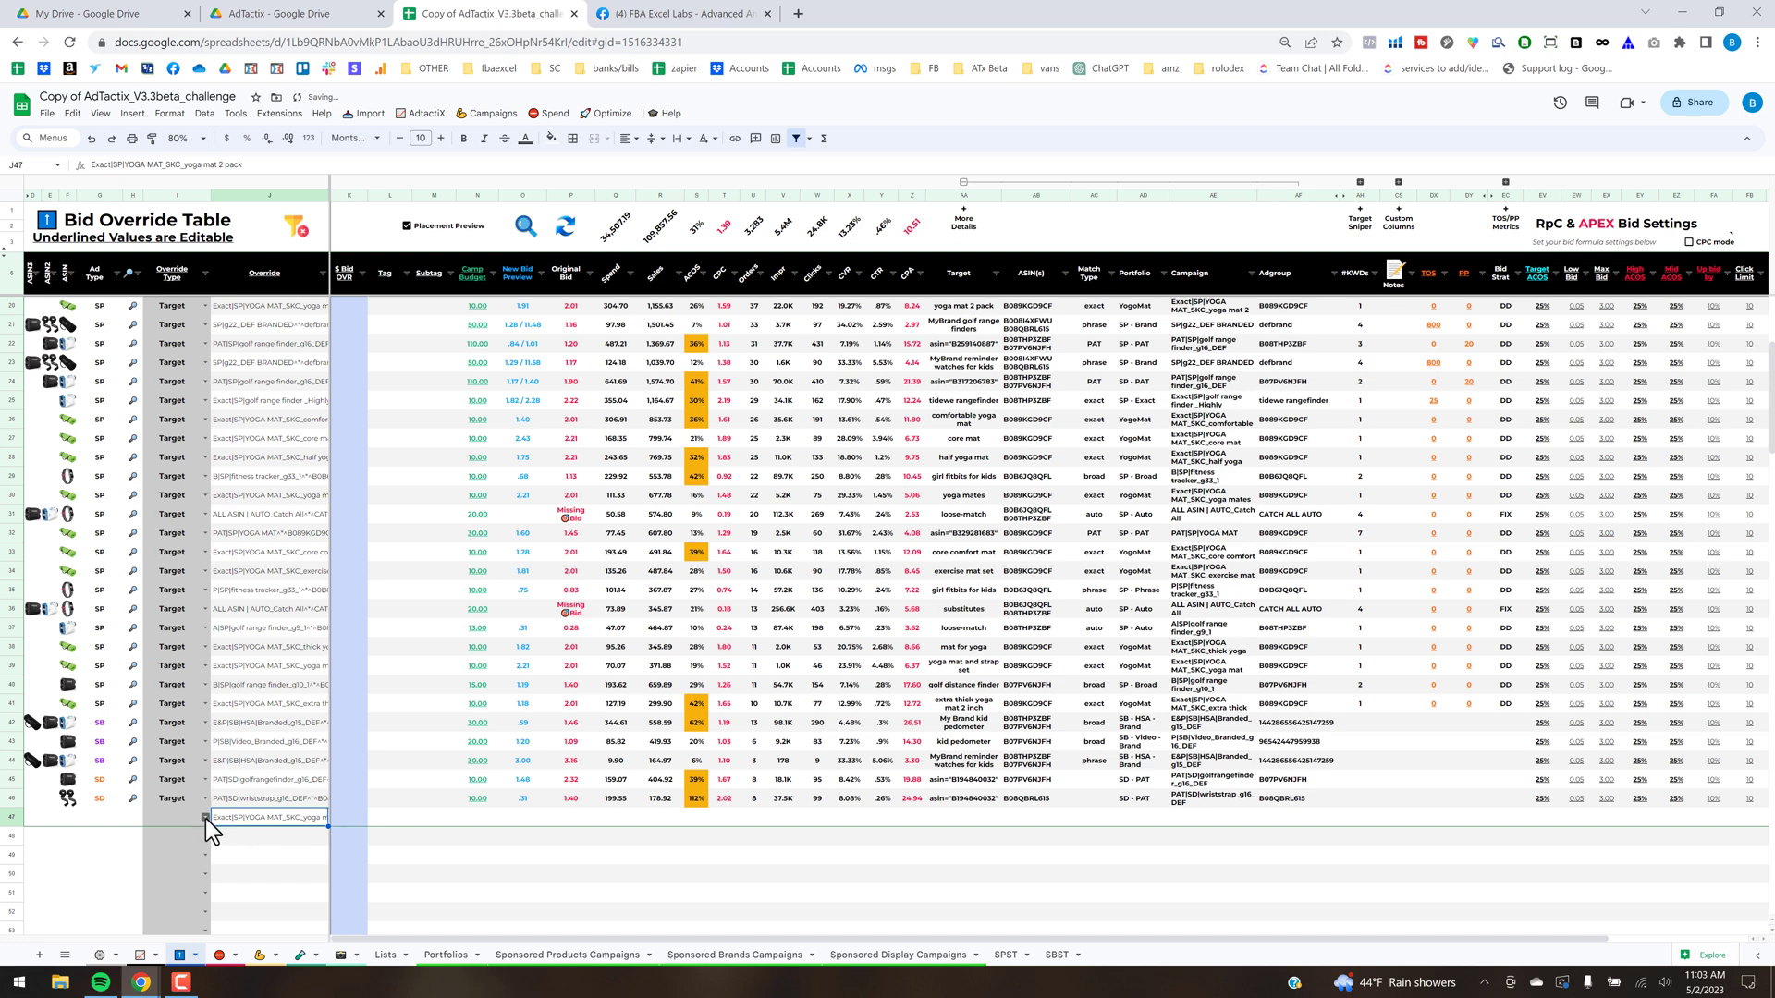
click(205, 818)
click(171, 858)
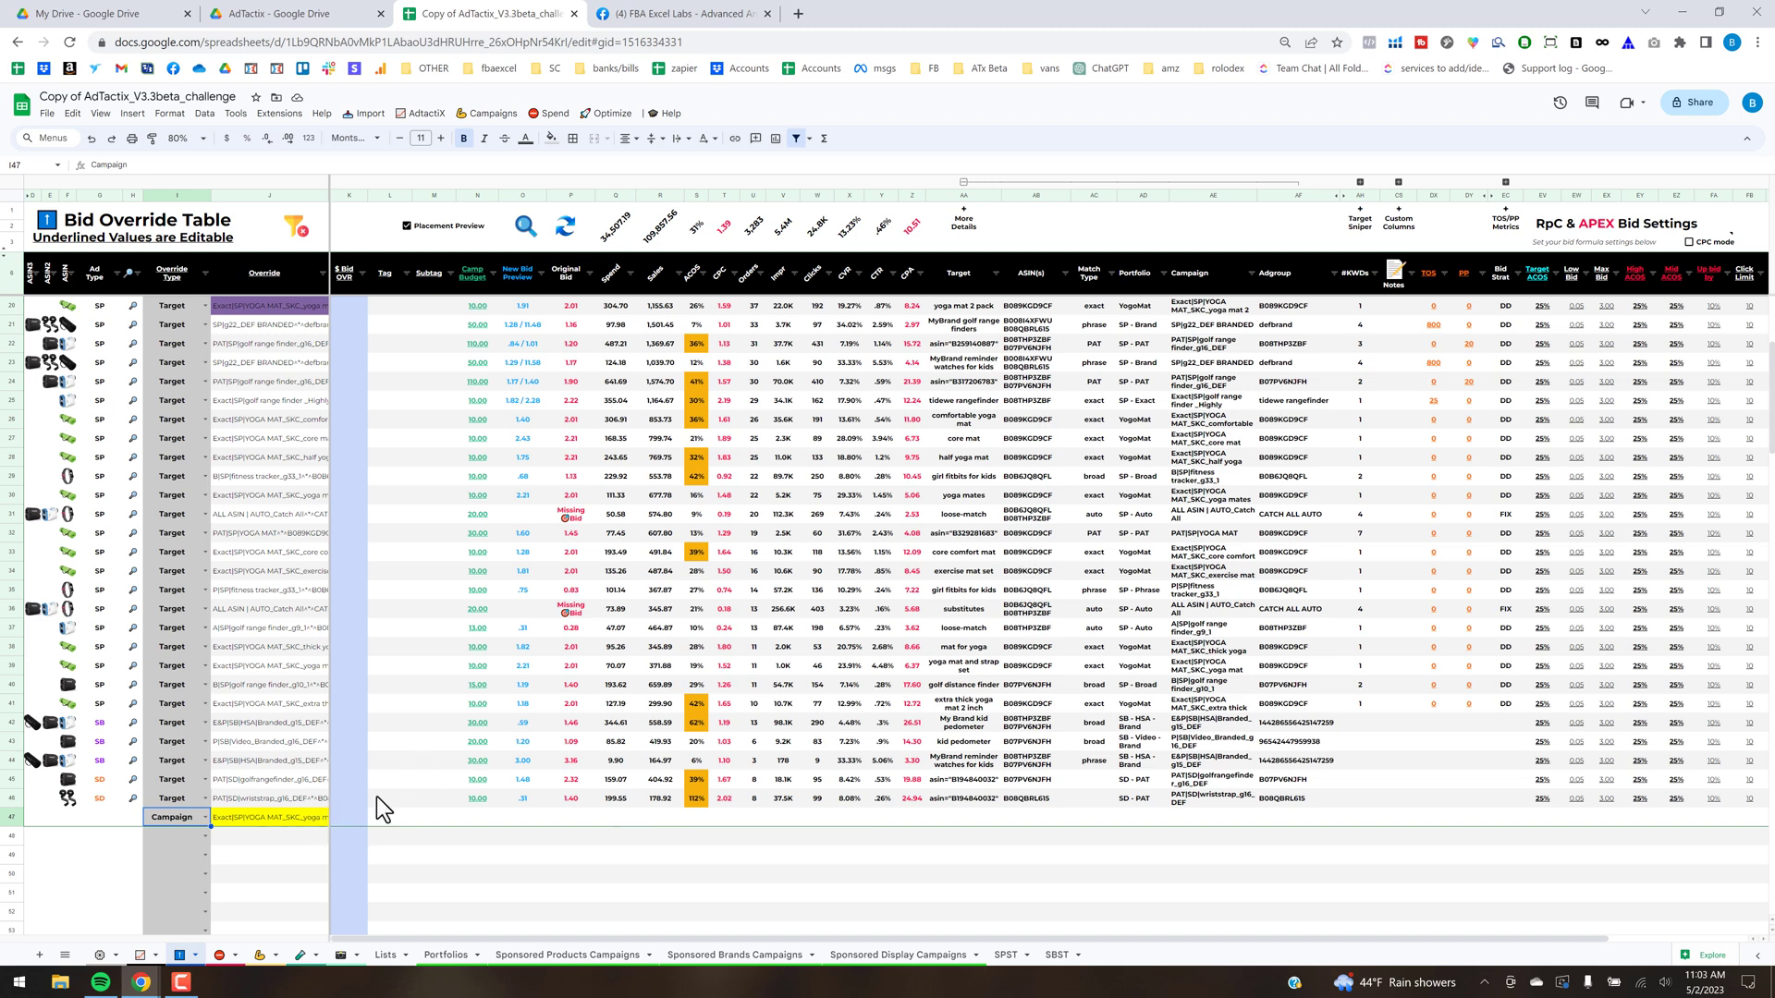
Check the yoga mat campaign's keyword count, and replace the override in row 47 with the campaign name SP|g22_DEF BRANDED
click(1200, 305)
click(1352, 309)
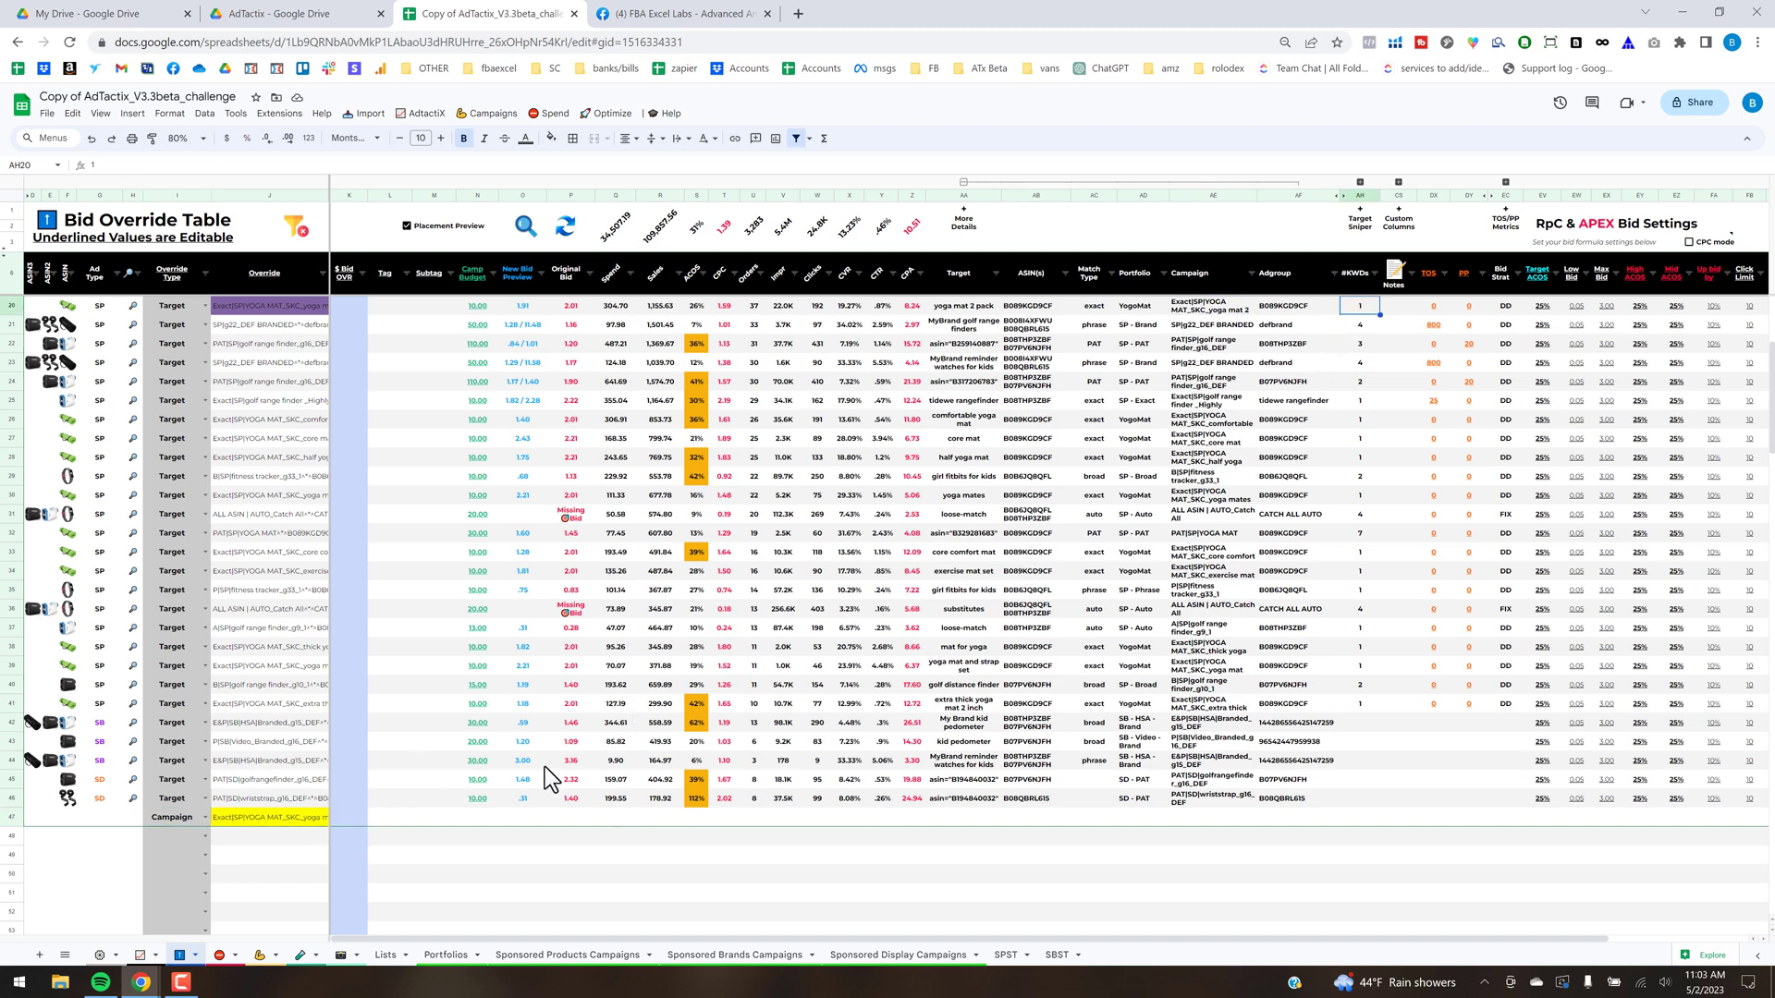
click(1211, 329)
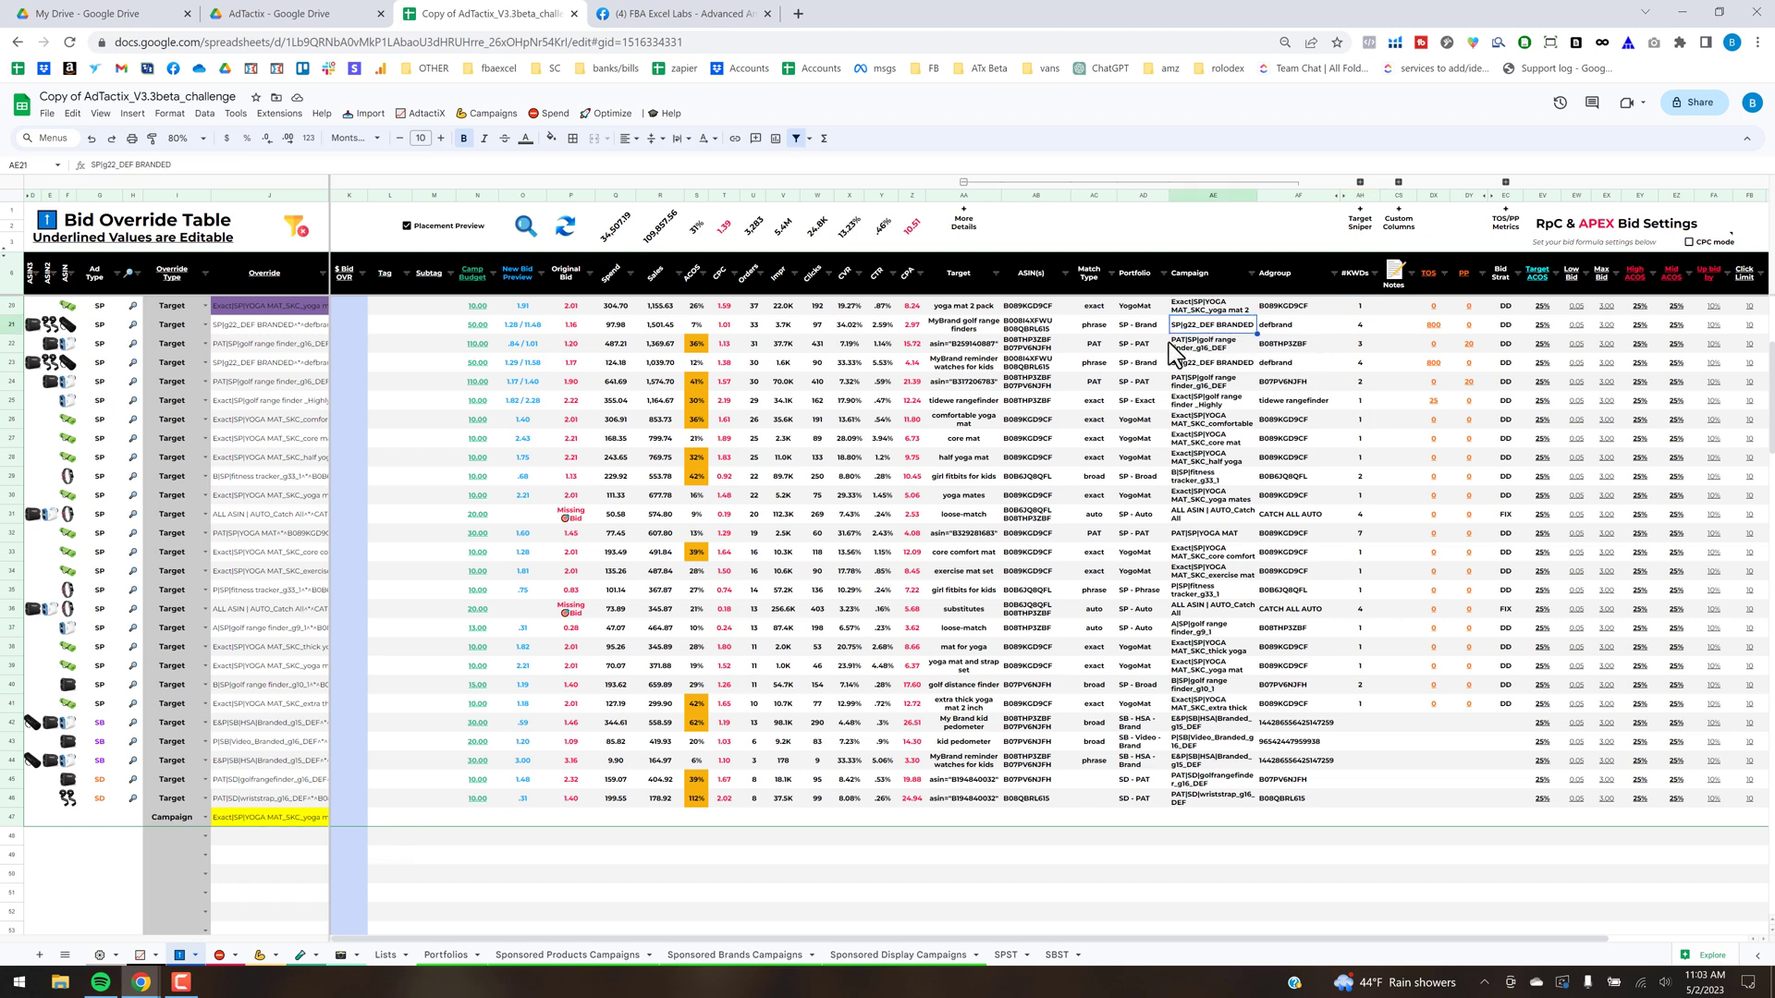
click(286, 818)
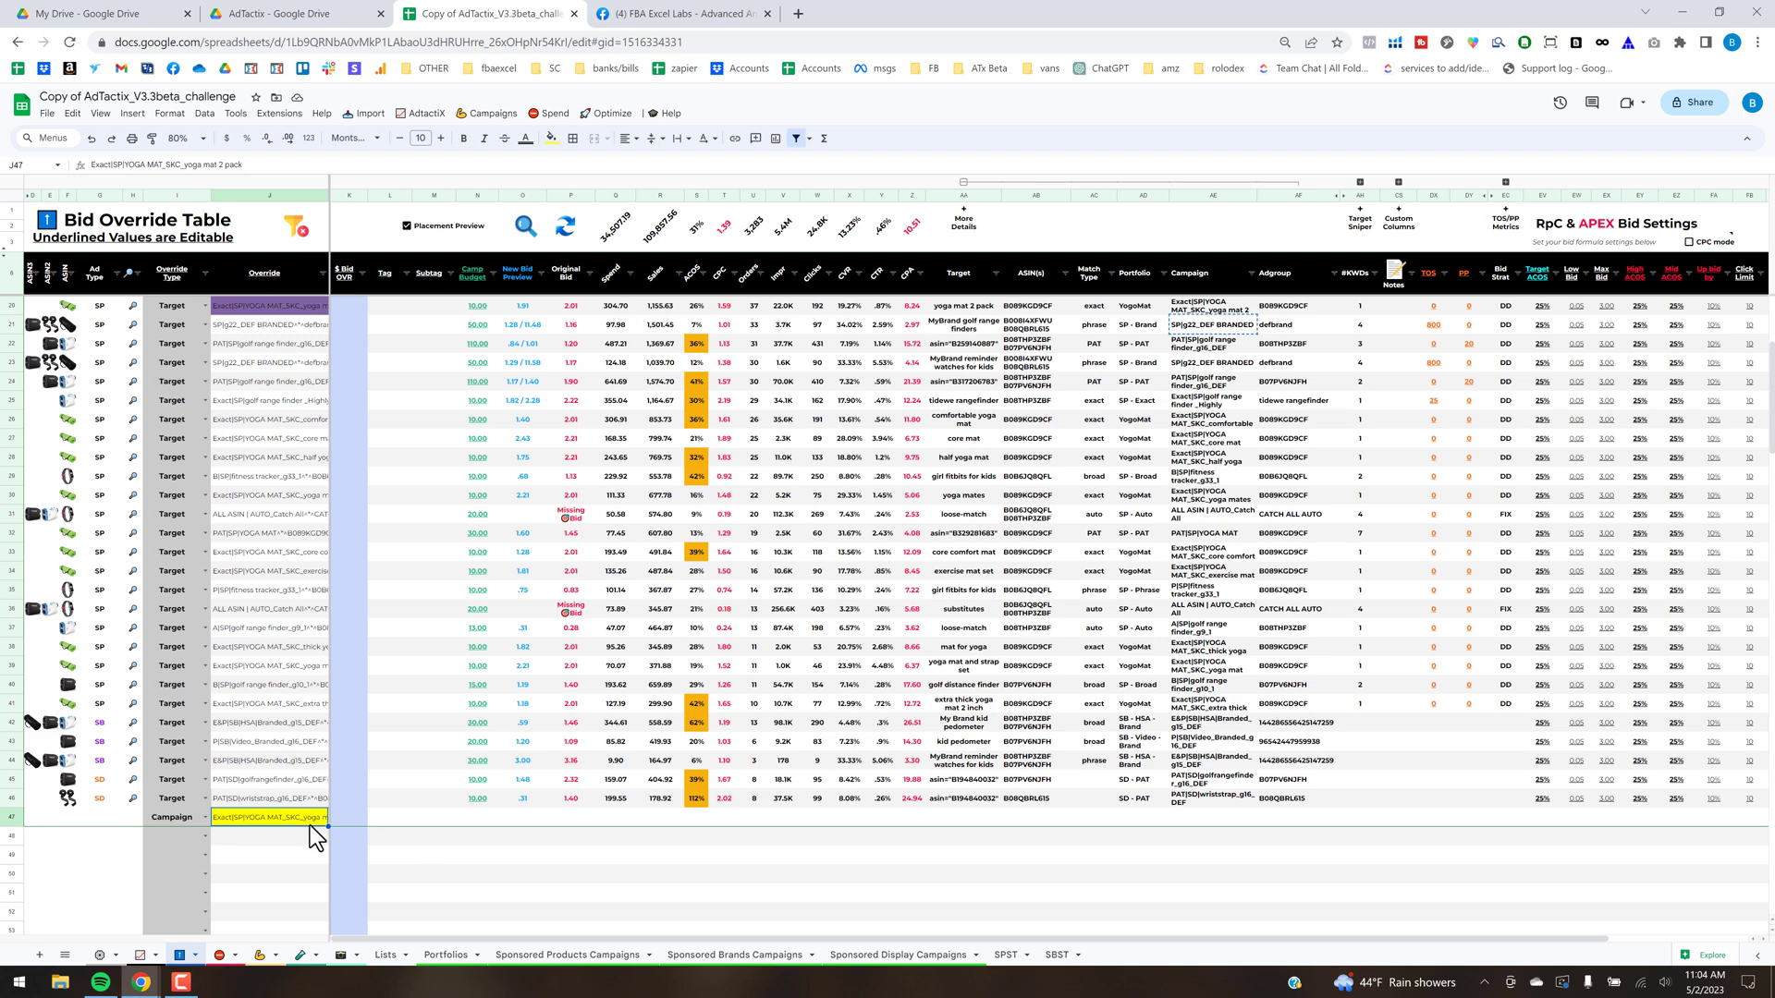
text(SP|g22_DEF BRANDED)
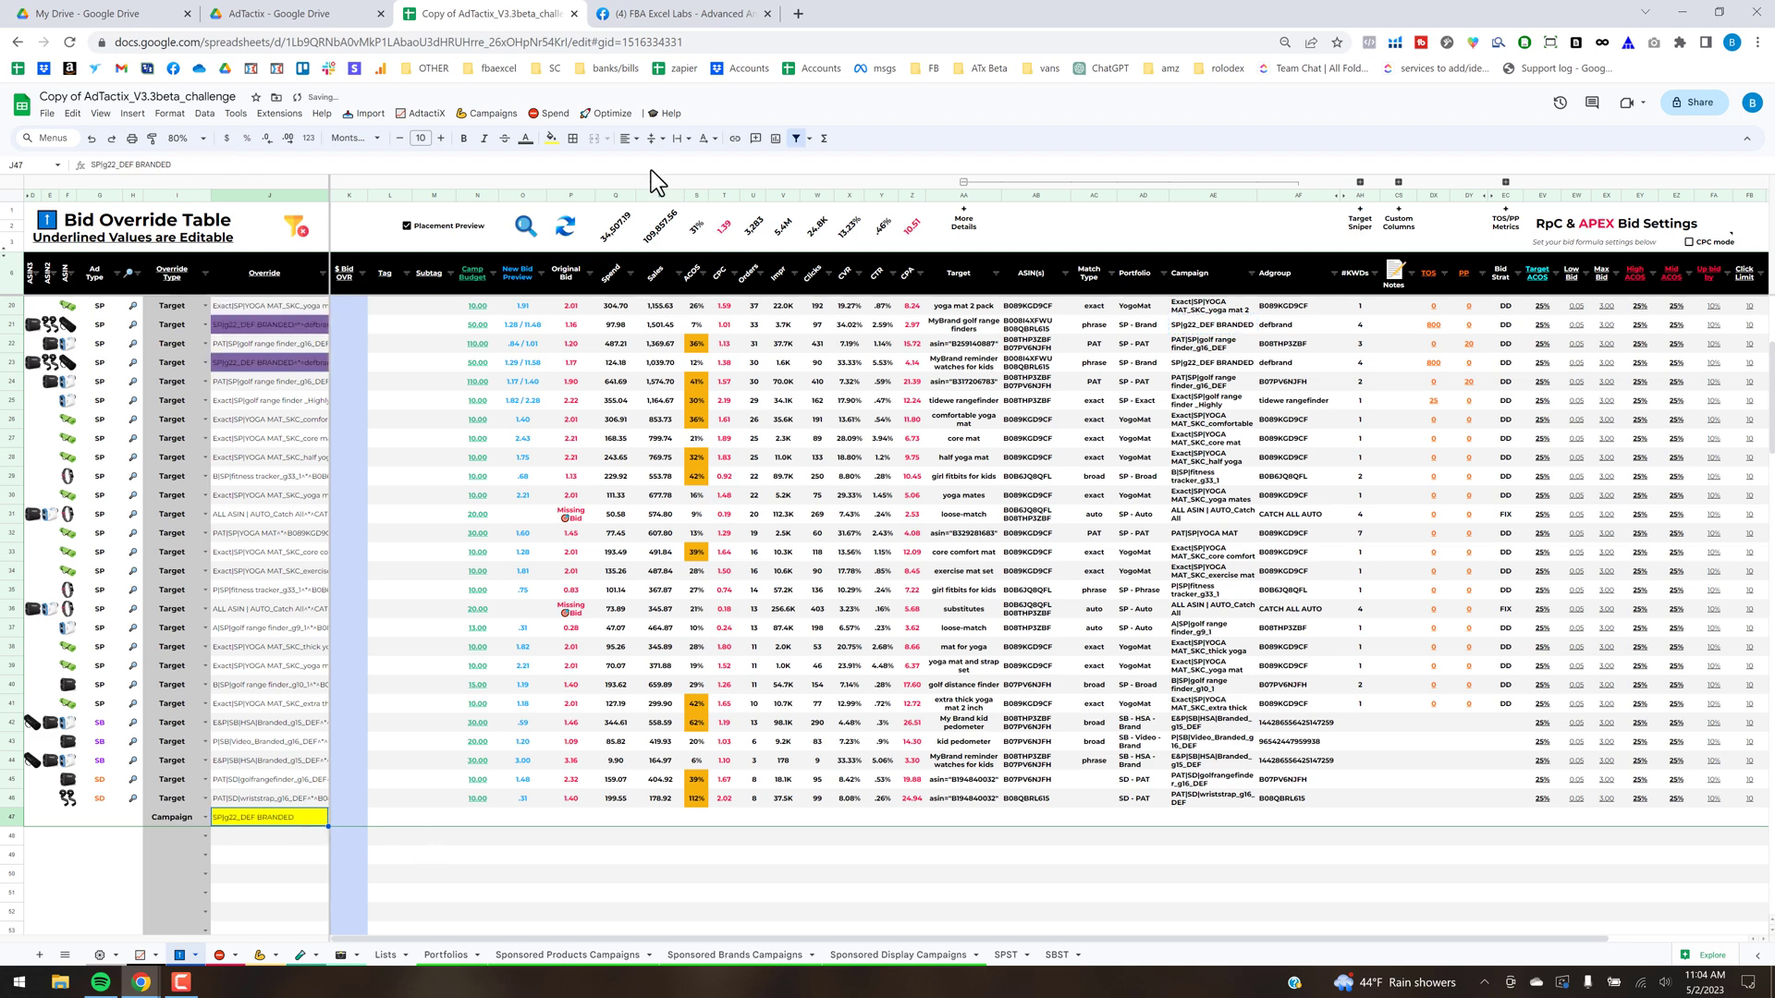
Refresh the override table's data and examine the new bid preview and original bid of campaign row 47
click(570, 229)
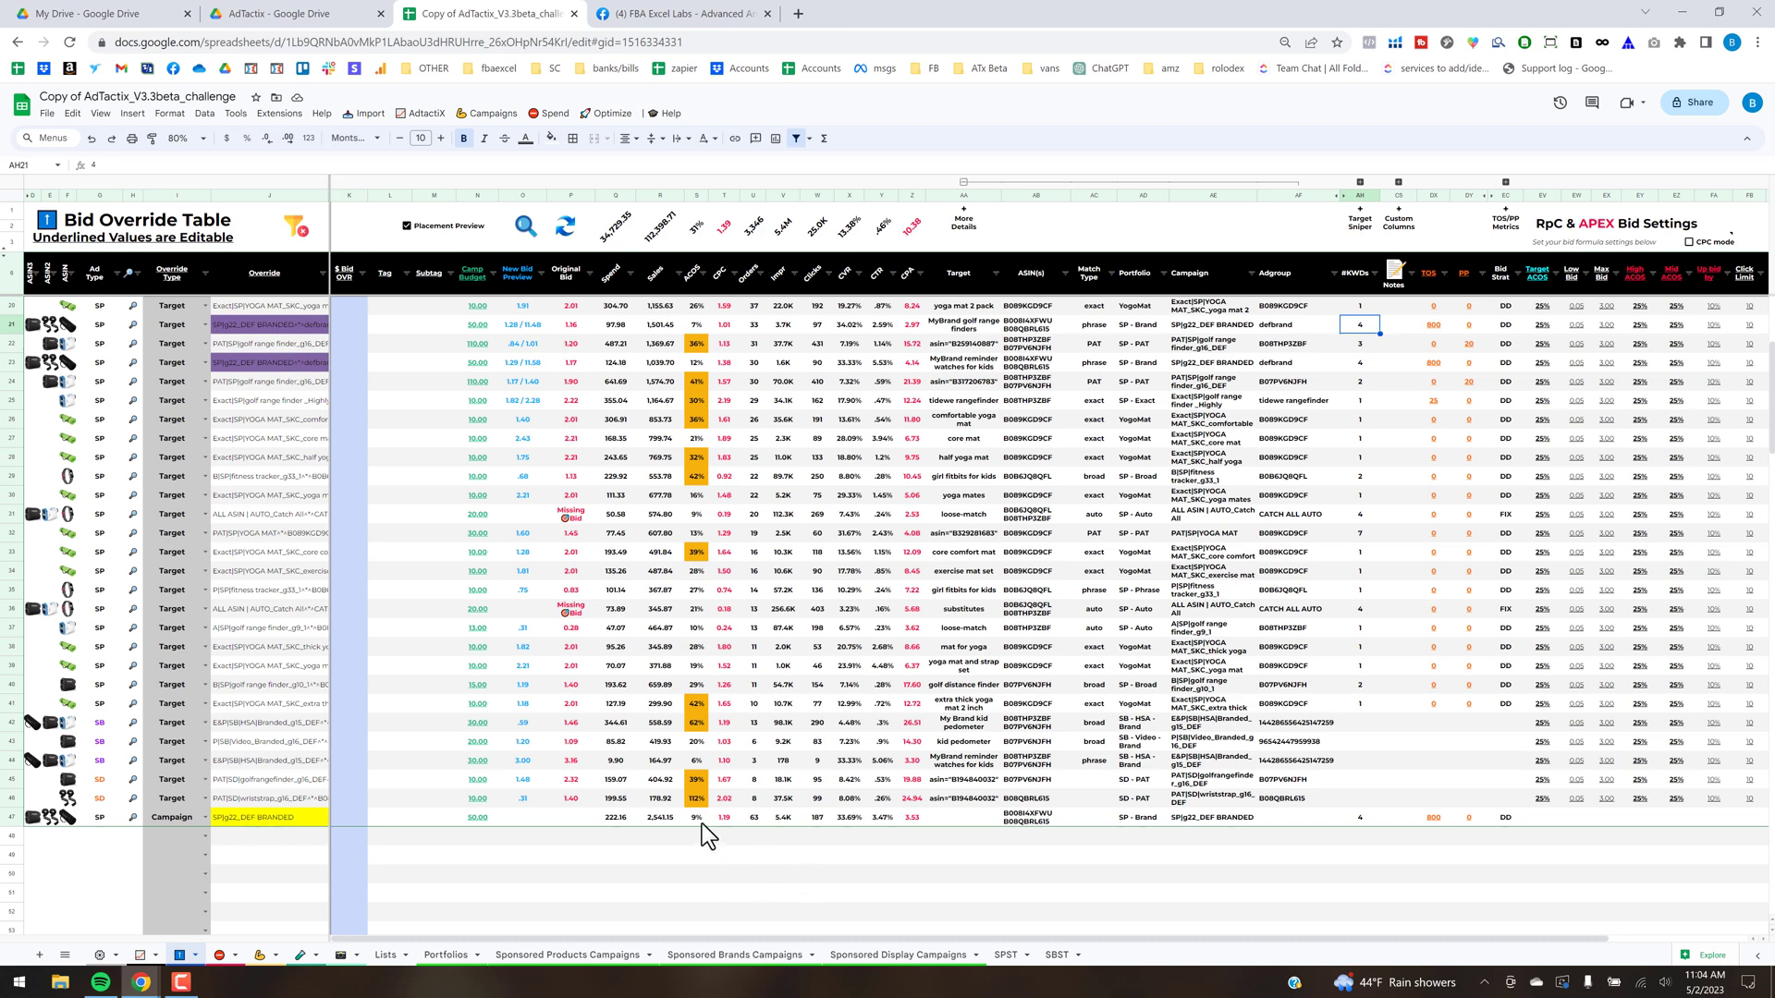
click(521, 818)
click(569, 816)
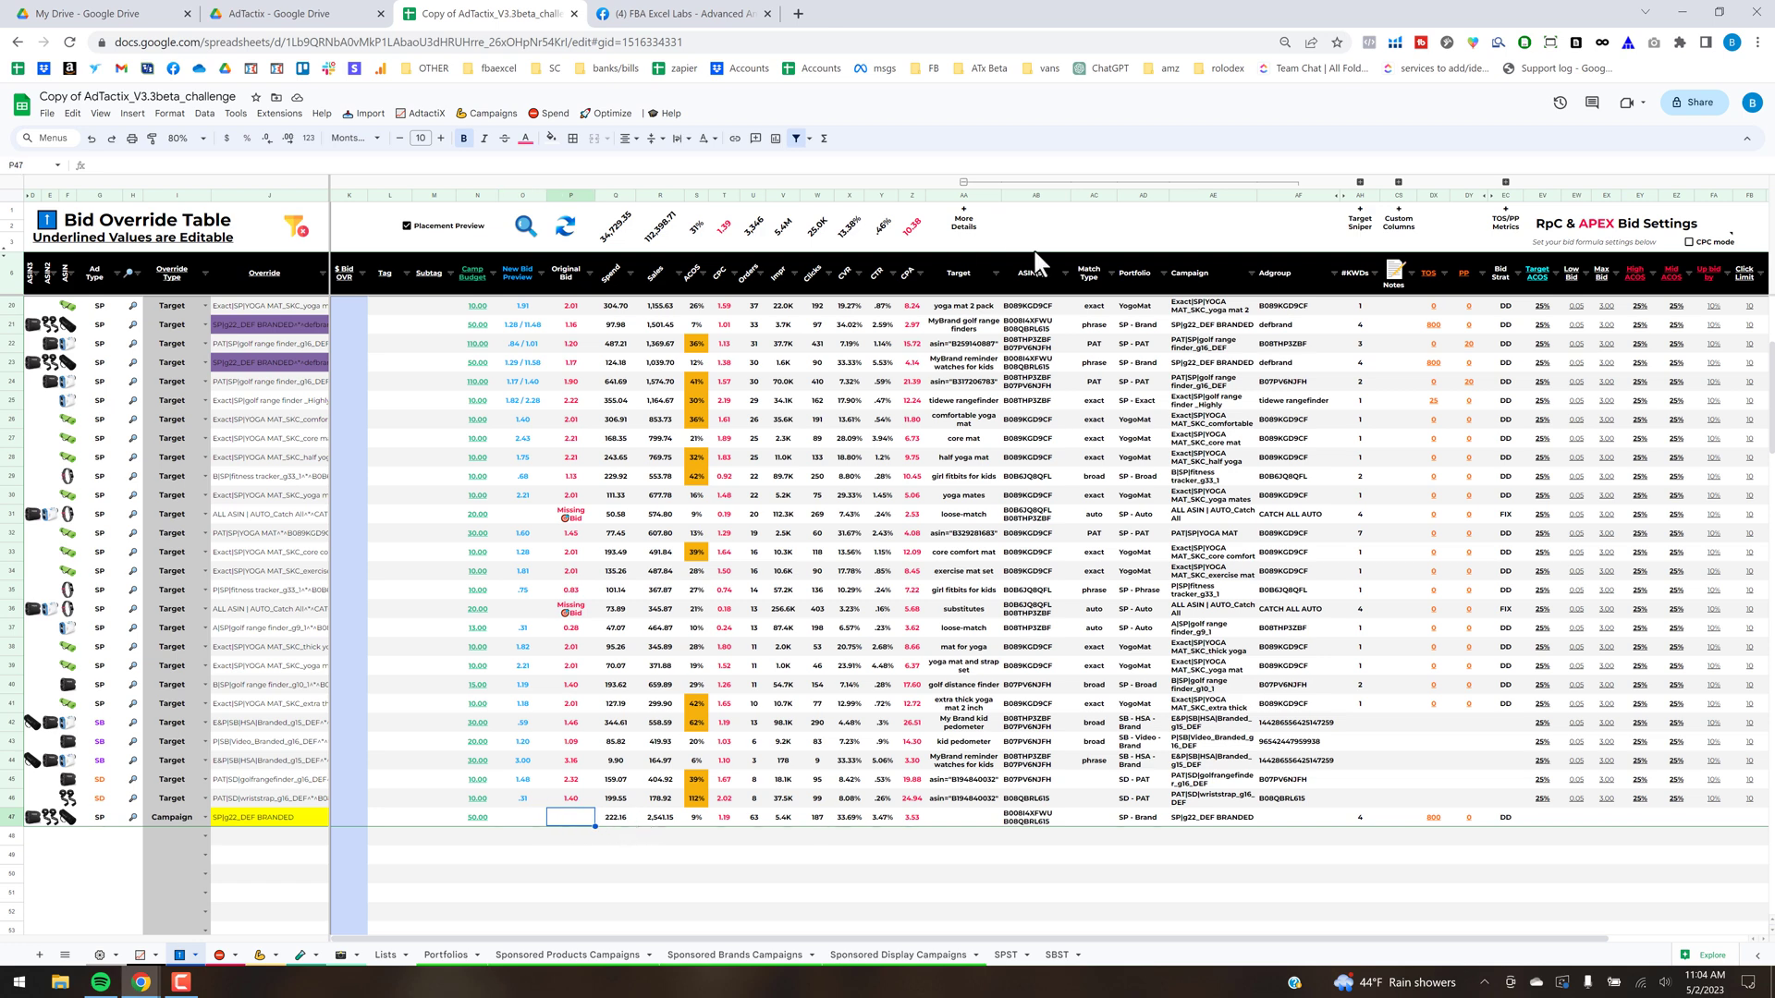
Set the $ Bid OVR of the SP|g22_DEF BRANDED campaign row to 2.00
click(353, 818)
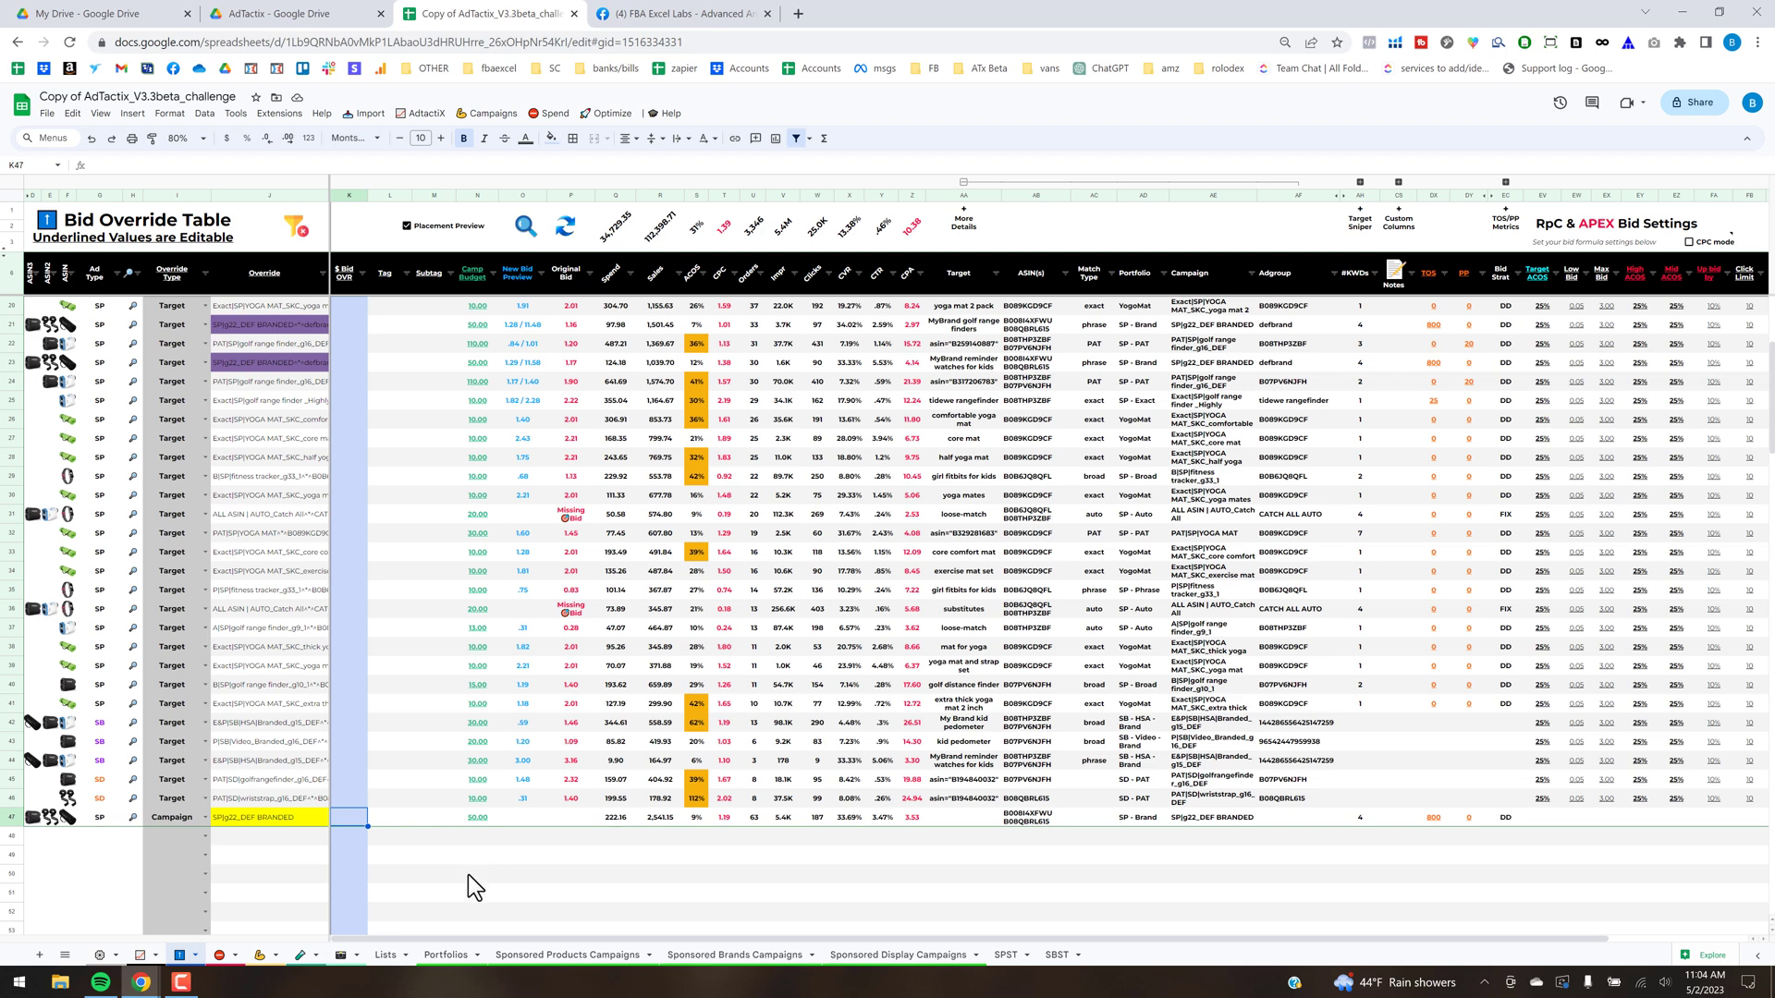
text(2)
key(Return)
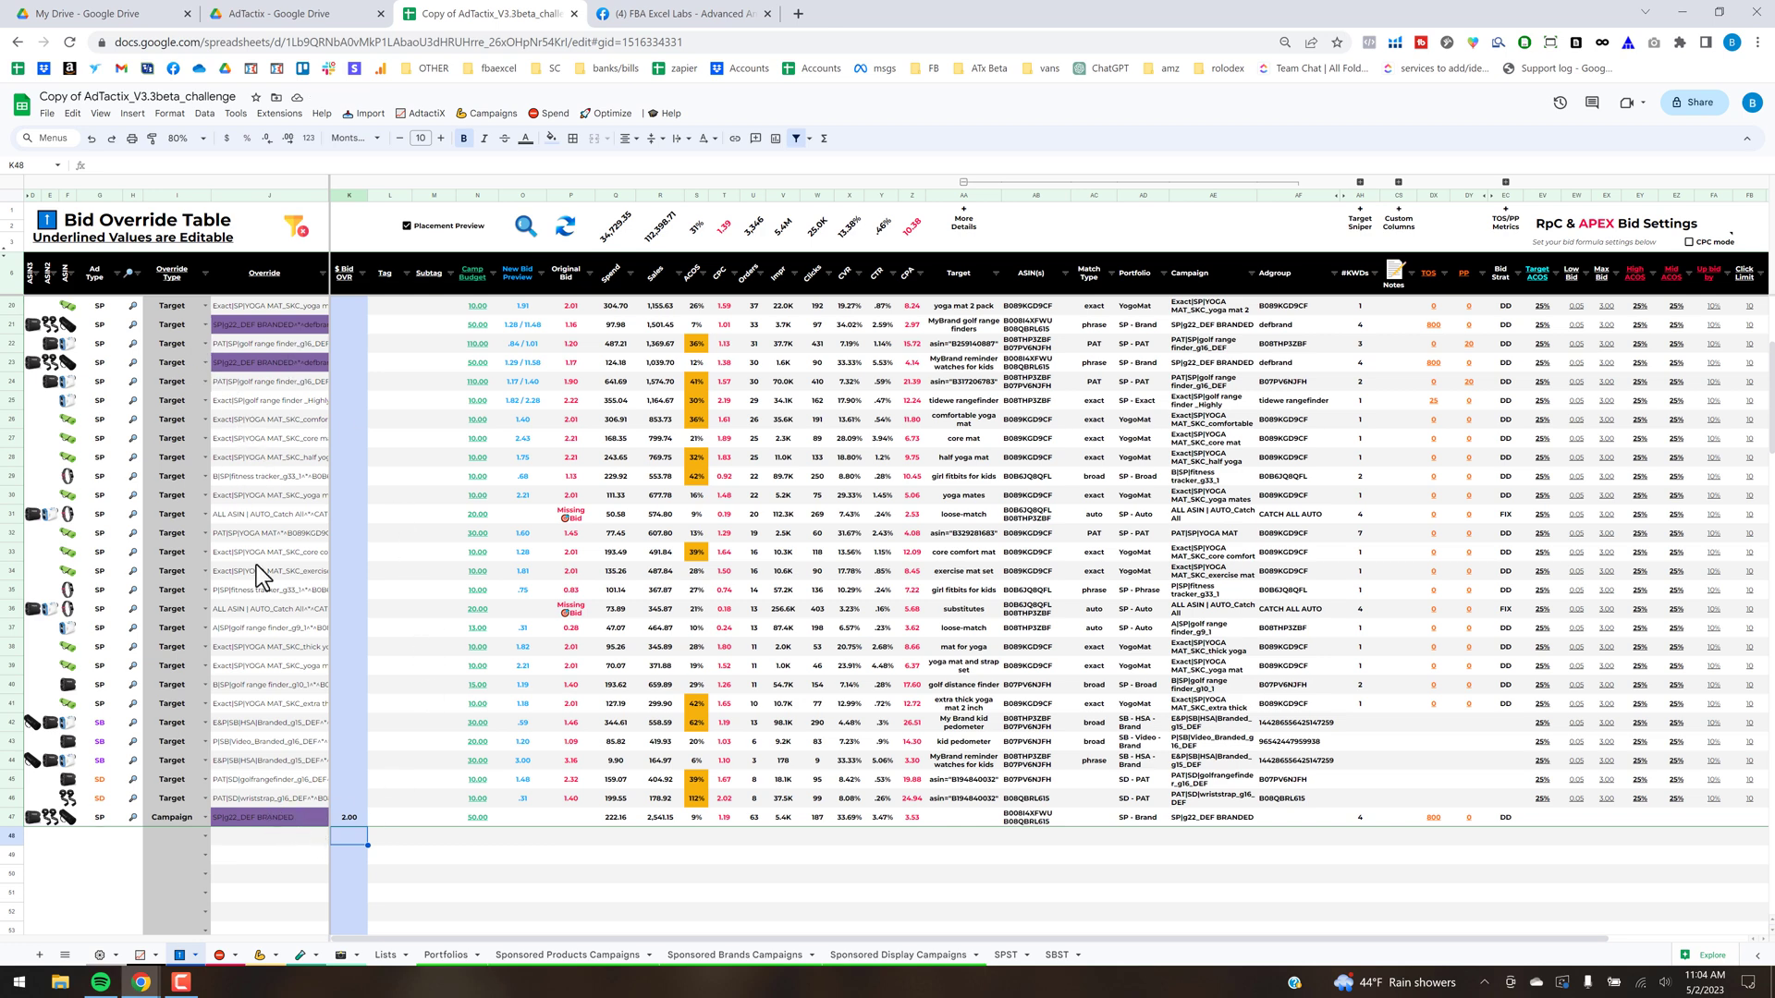
Review the override type choices for campaign row 47 without changing its type, and look over the surrounding rows
click(205, 817)
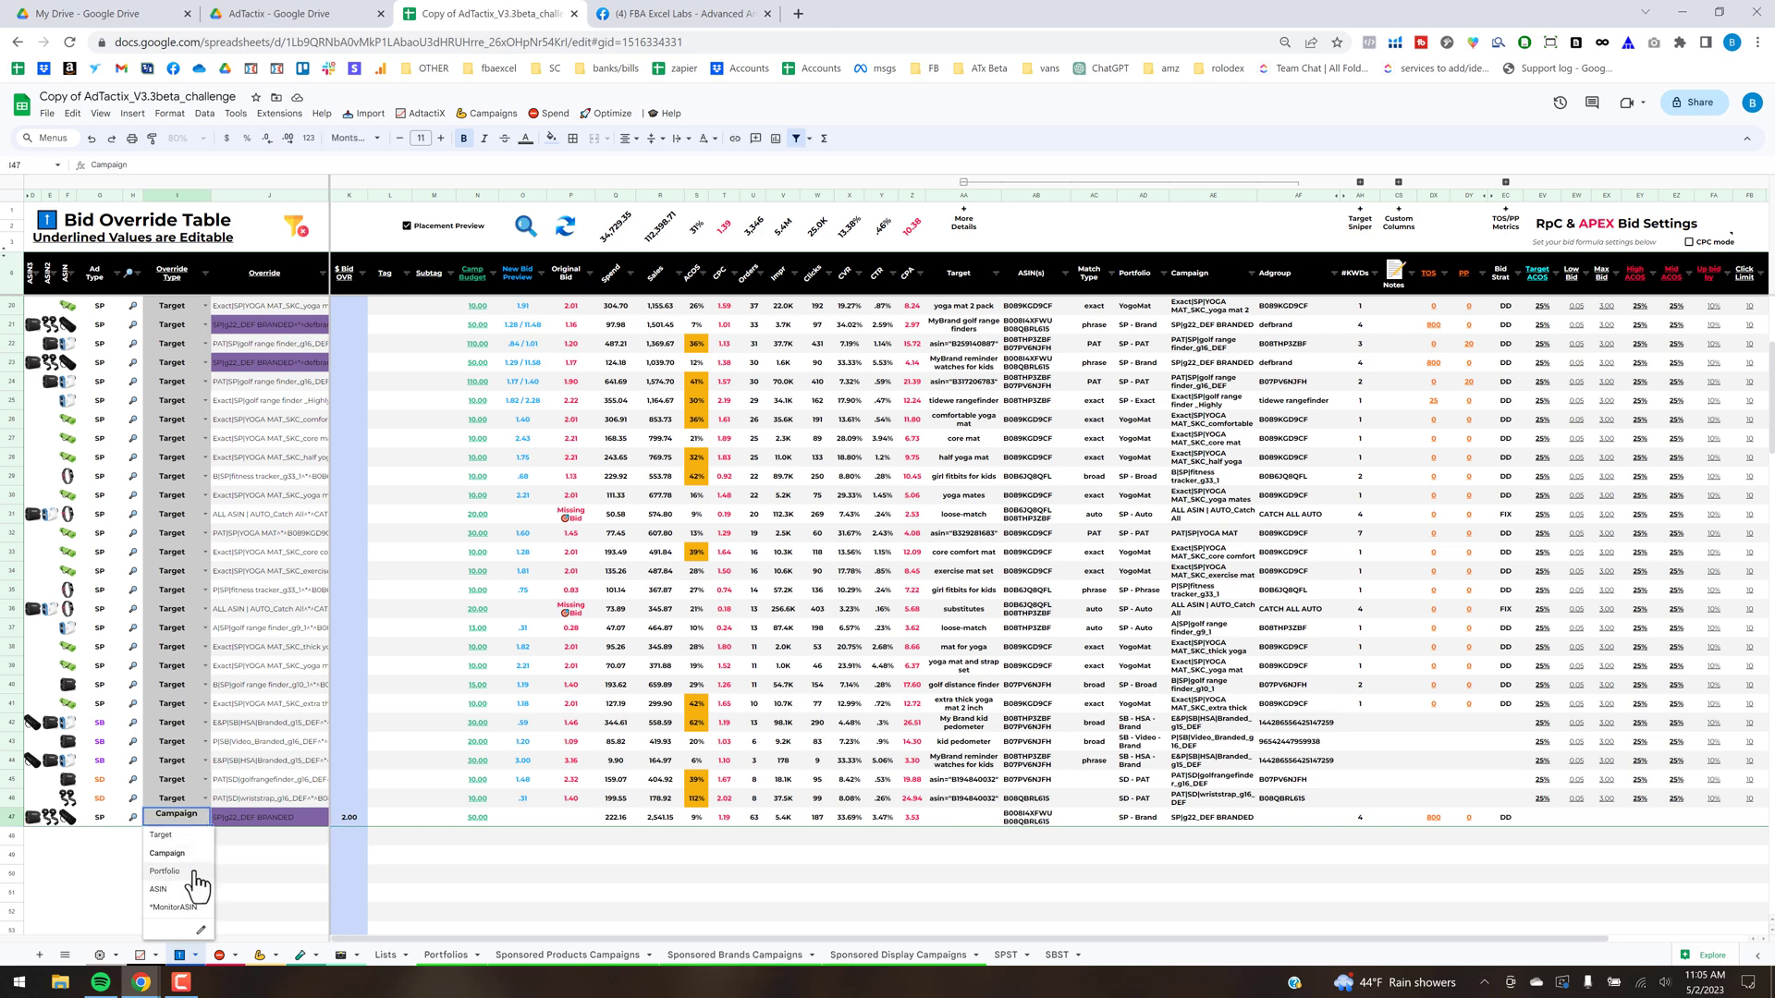
click(263, 858)
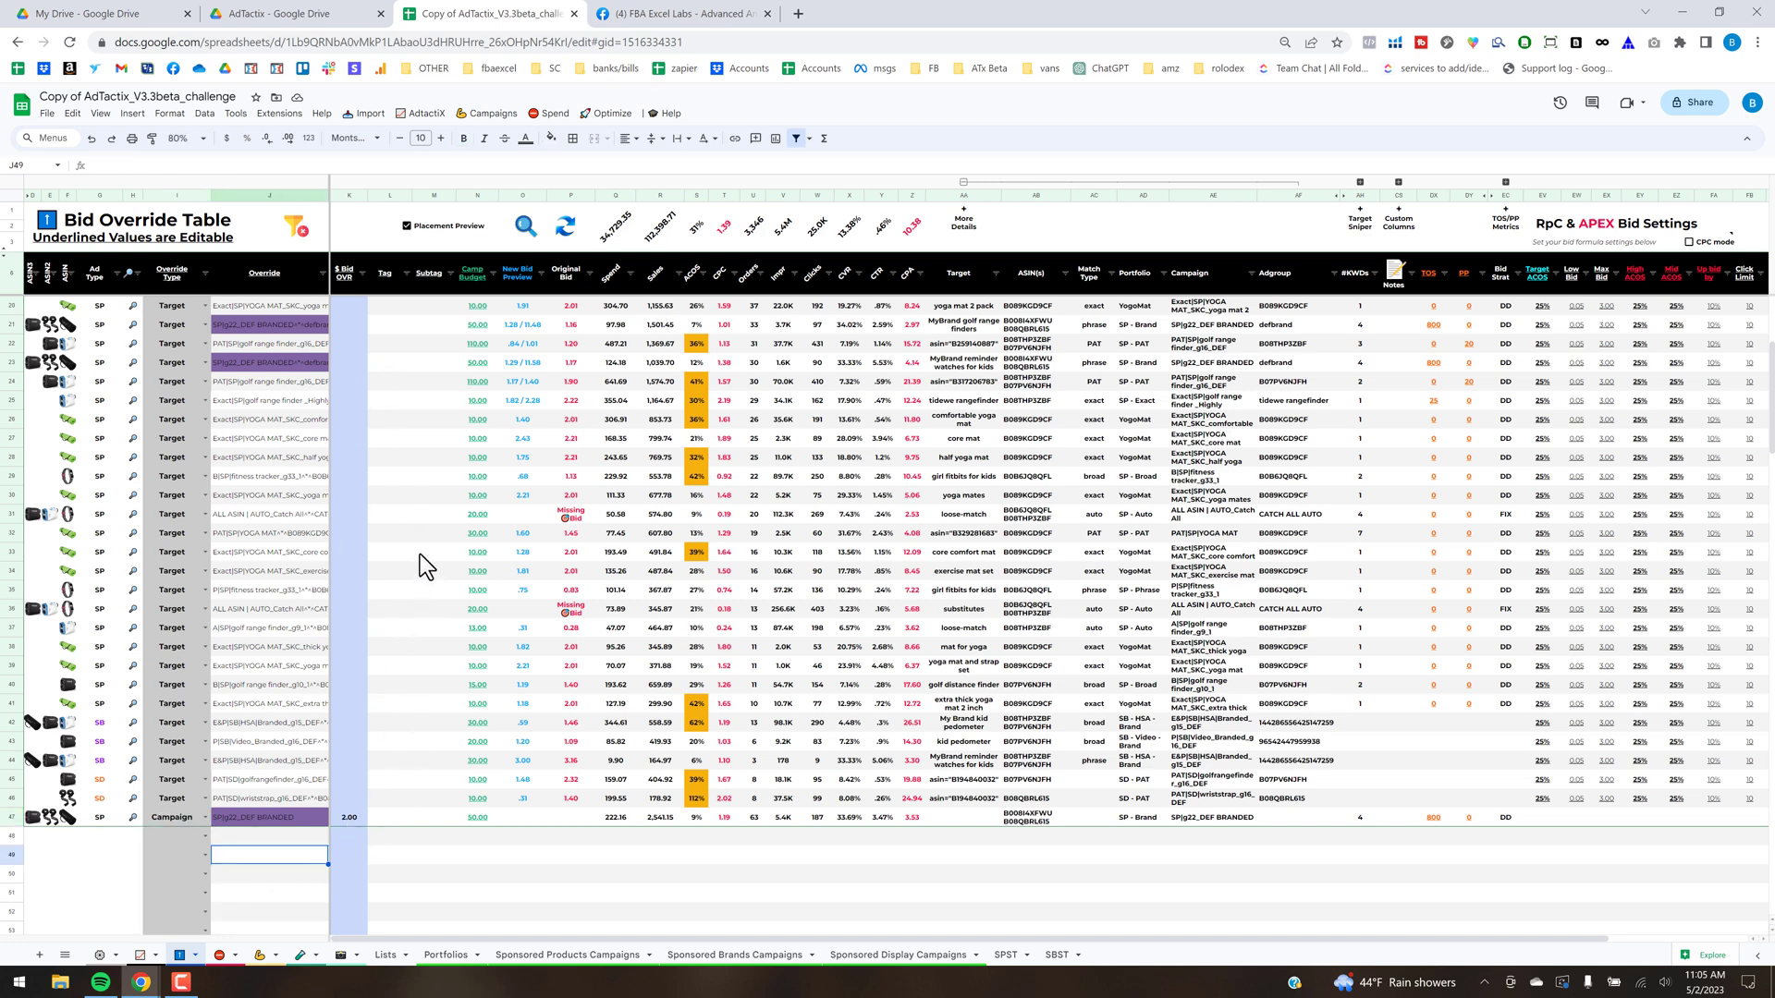
scroll(418, 556, down, 1)
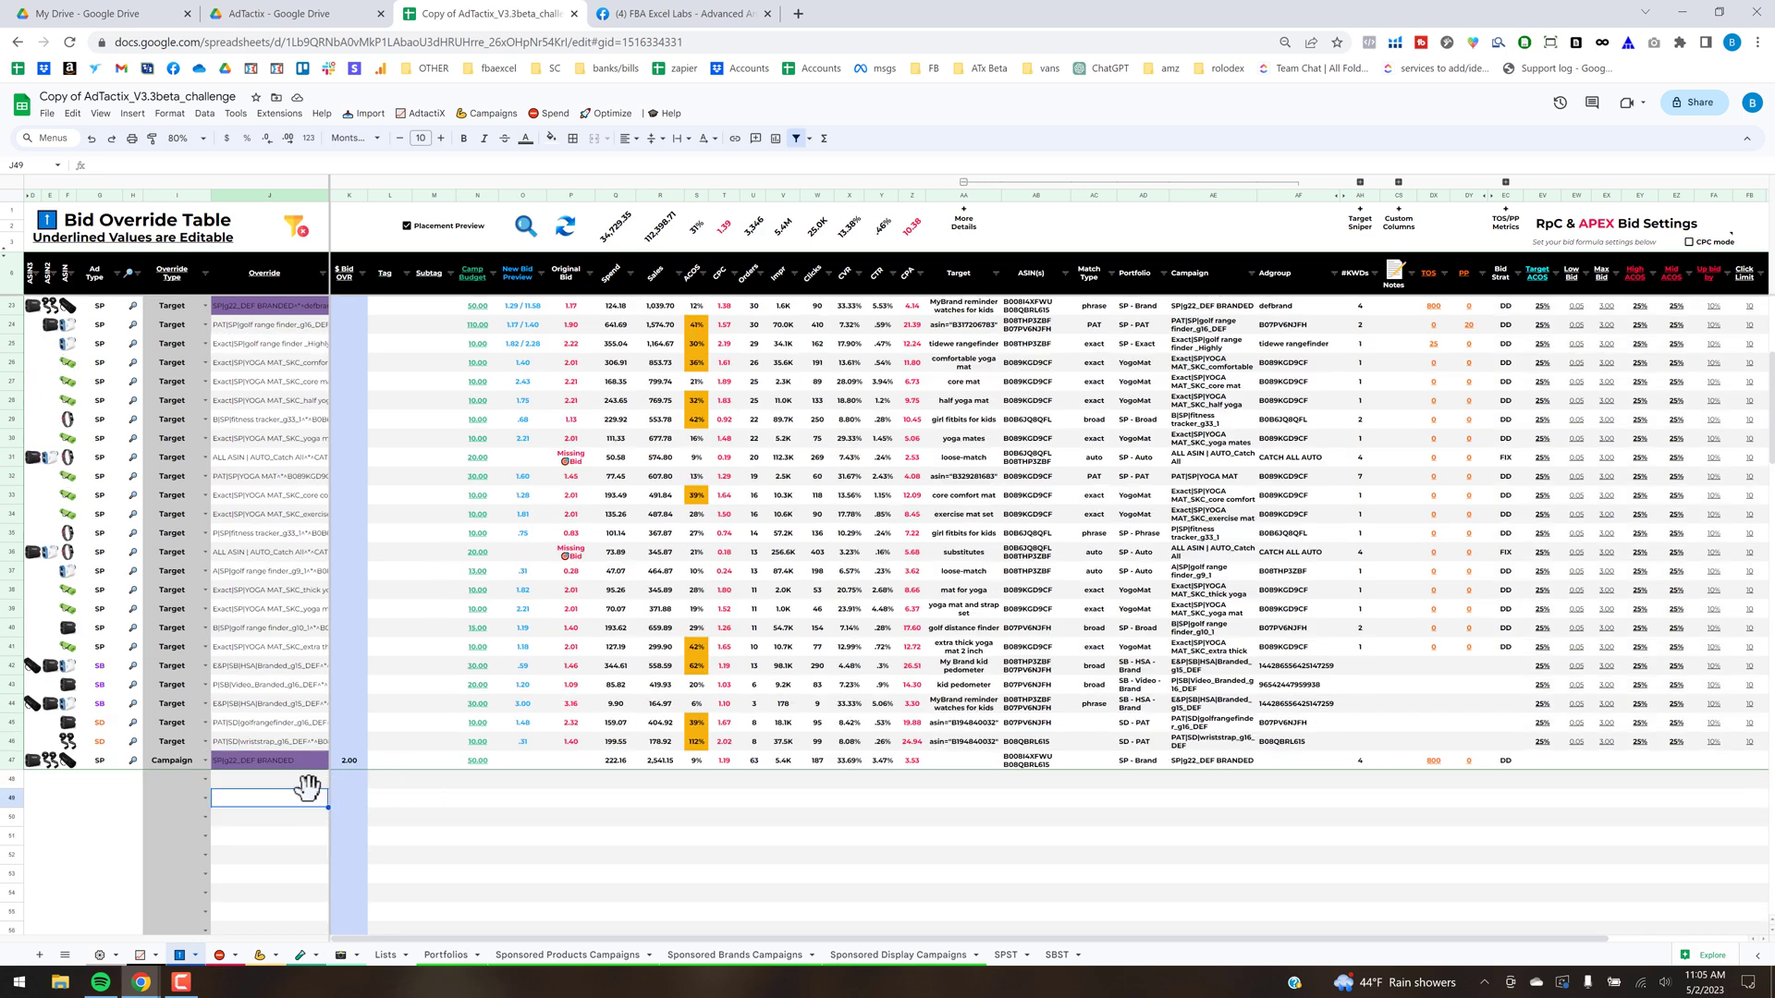
scroll(297, 492, up, 1)
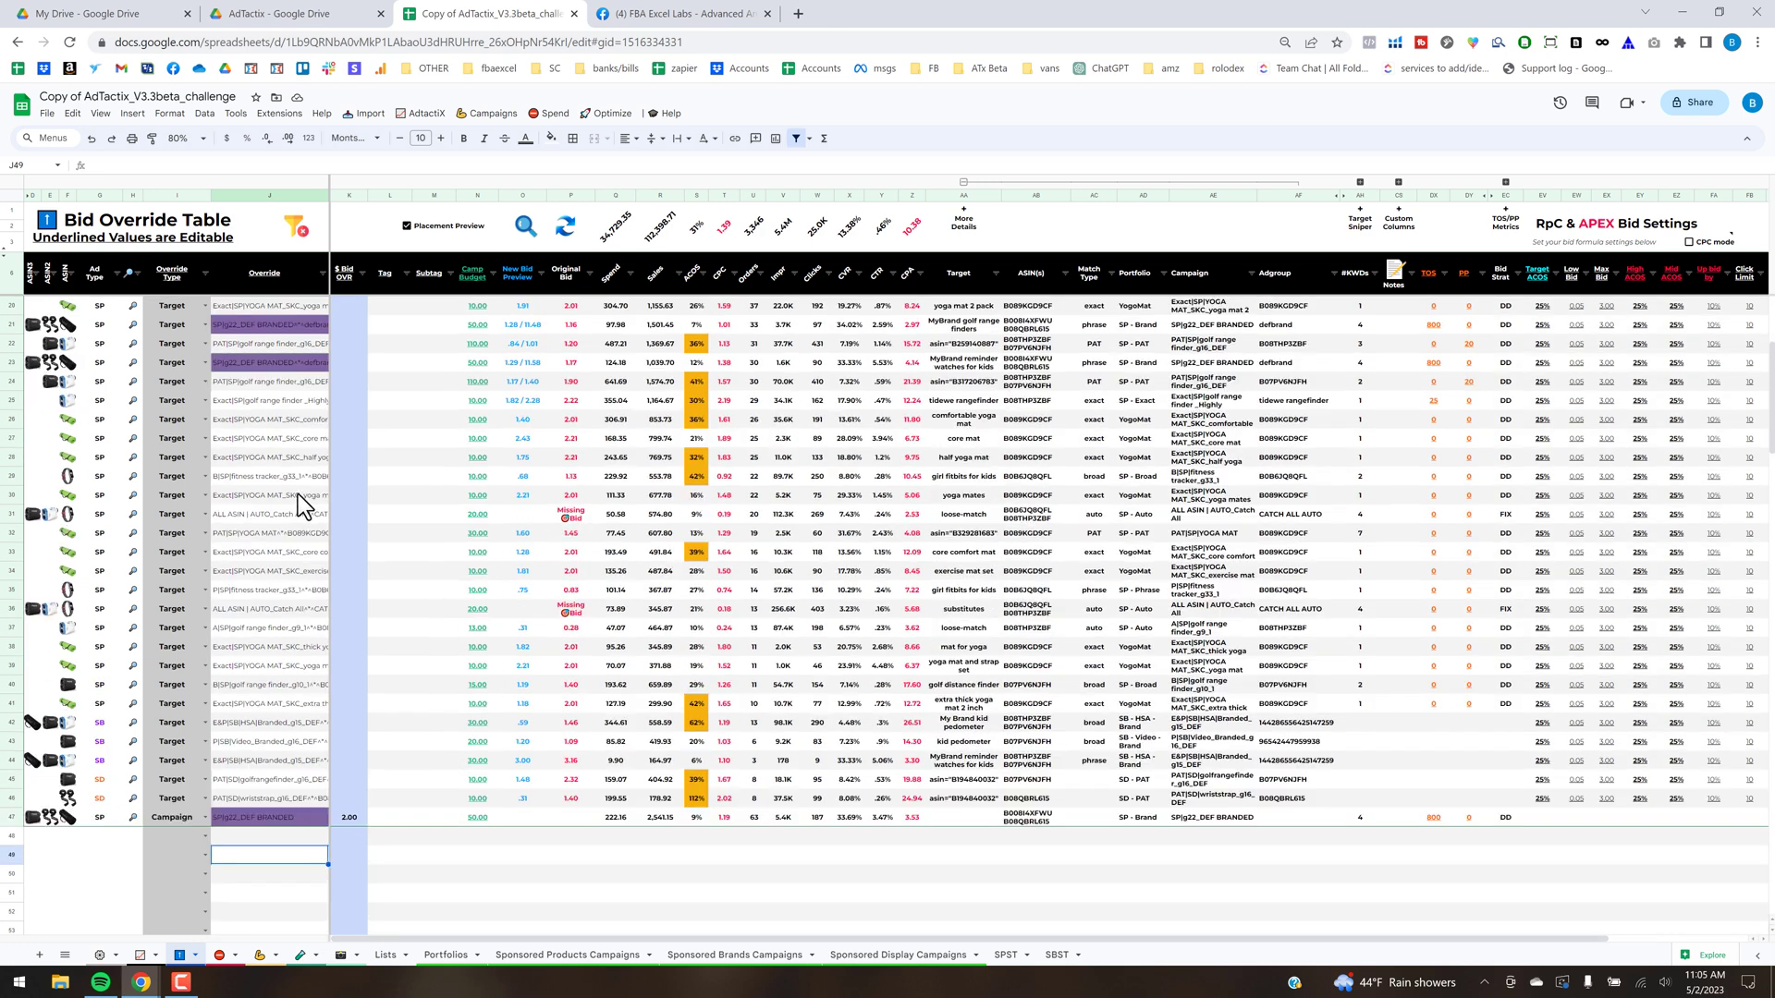
Set the $ Bid OVR of the two SP|g22_DEF BRANDED targets to 4.00 in row 21 and 3.00 in row 23
click(344, 327)
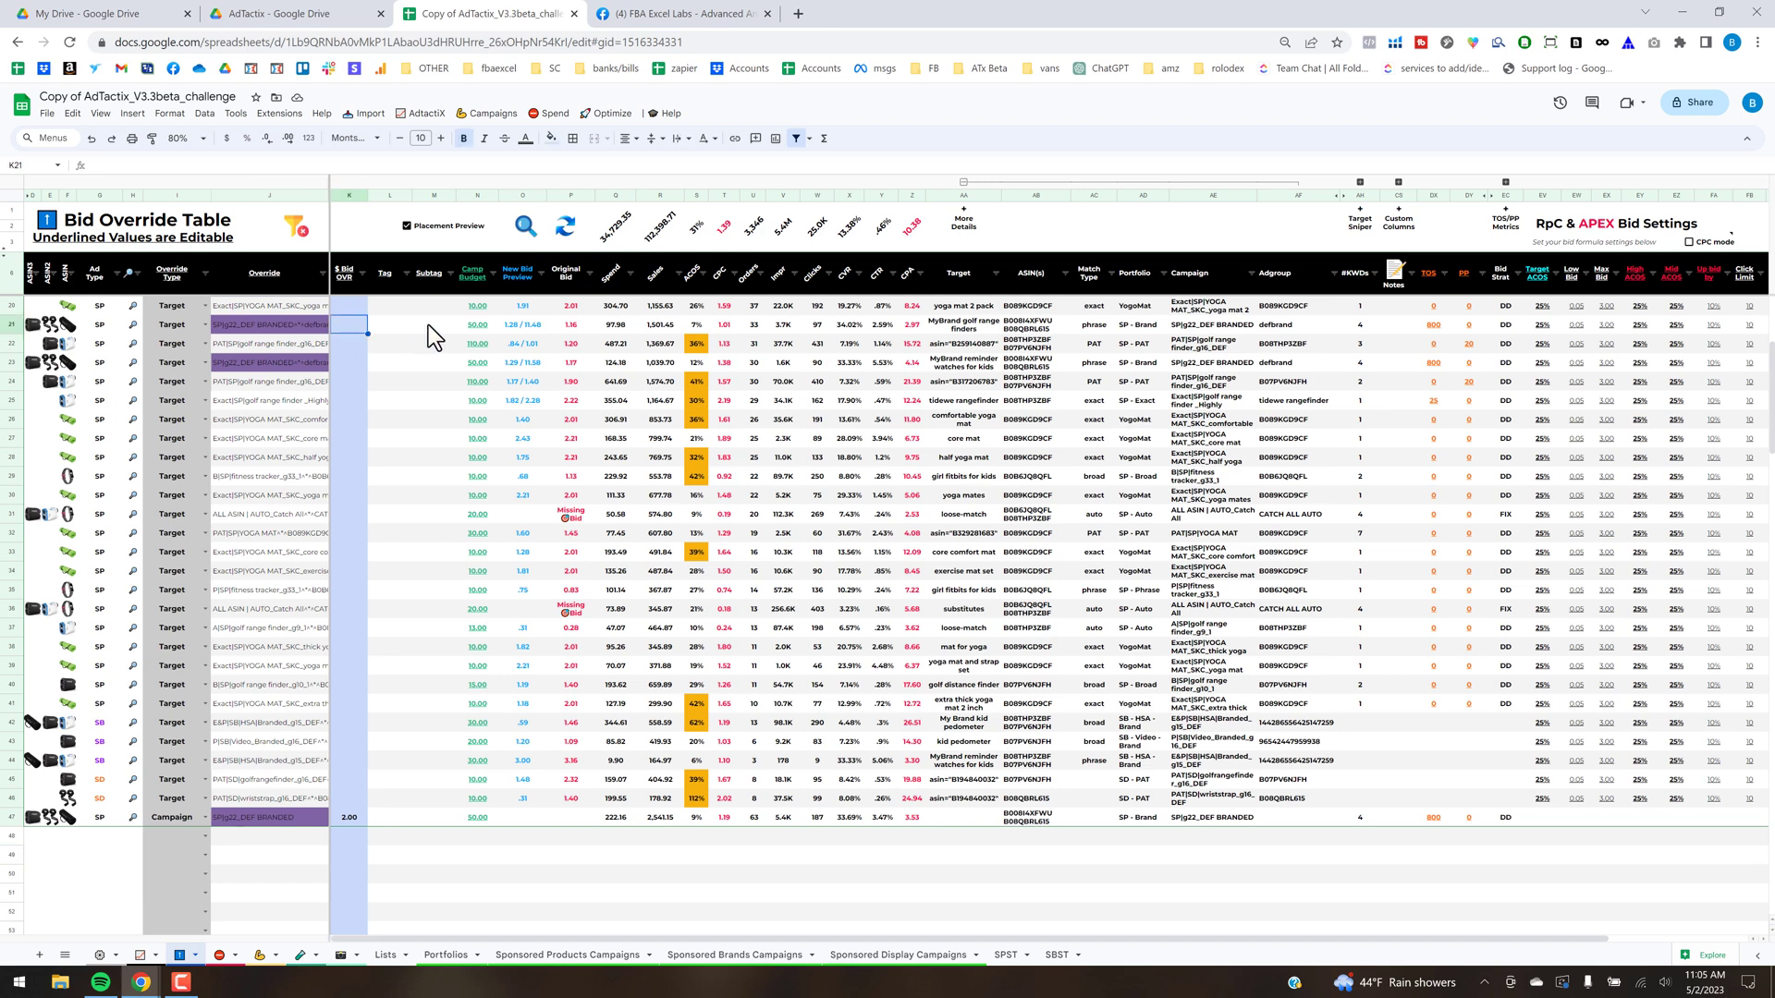
text(4)
click(350, 362)
text(3)
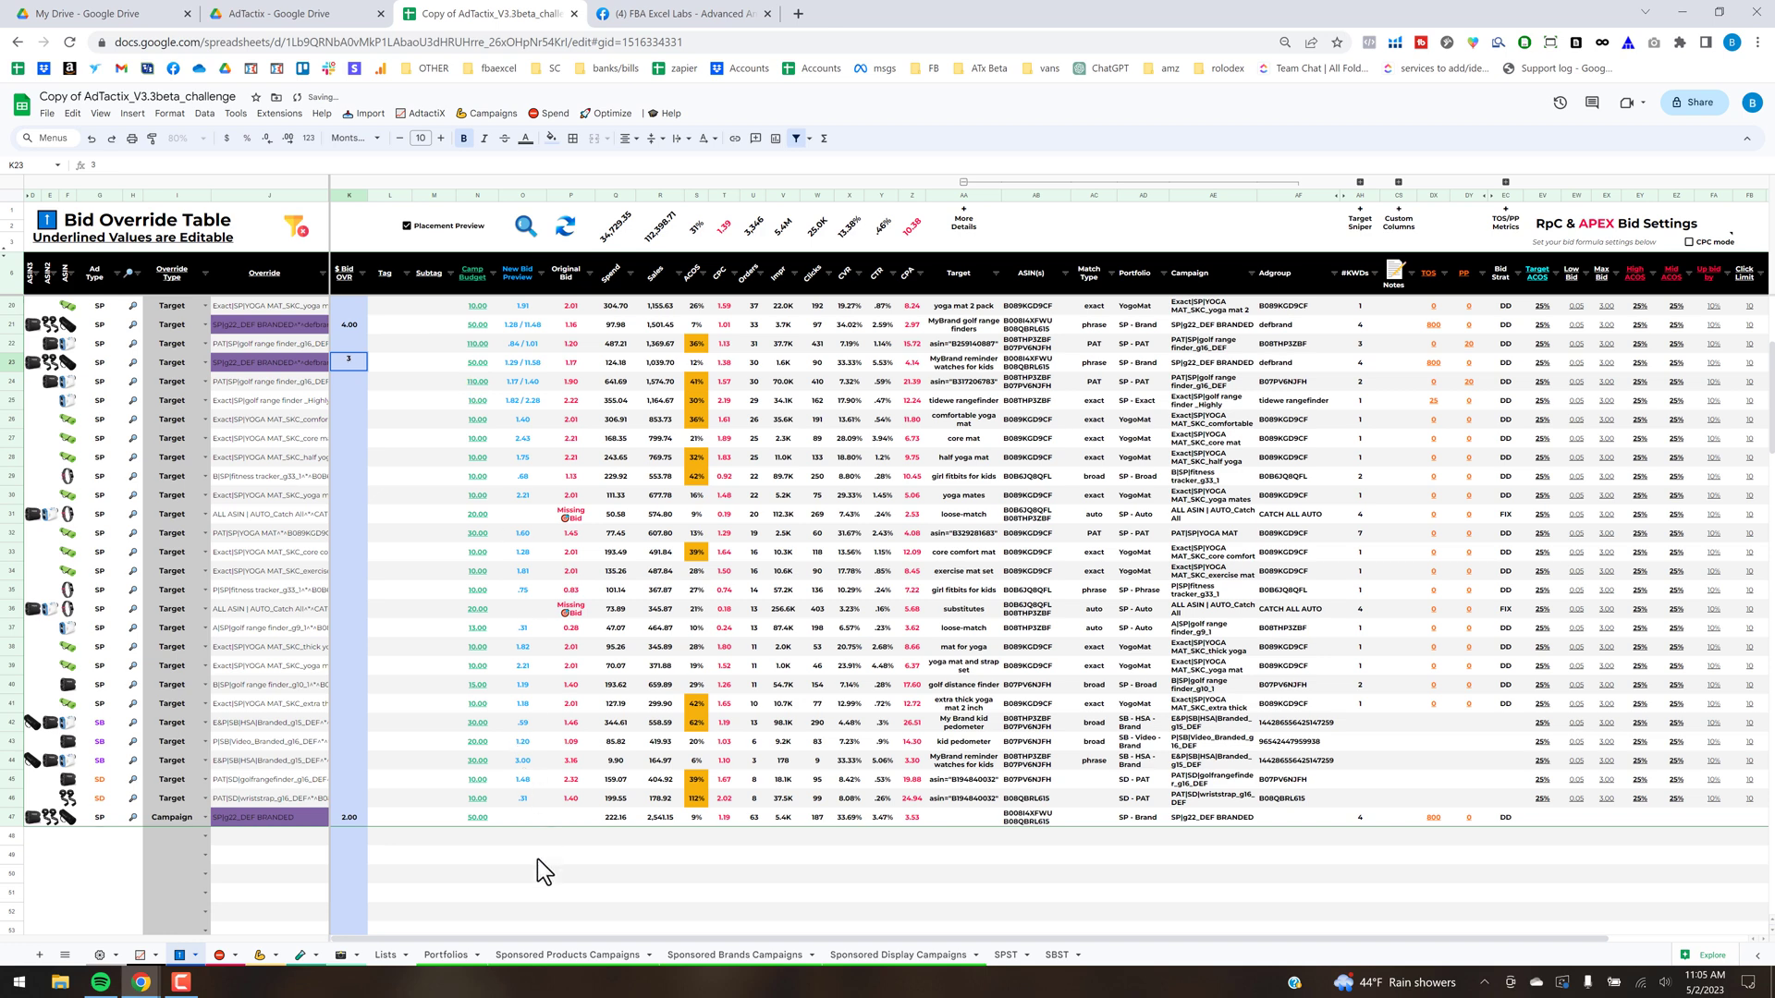
click(532, 889)
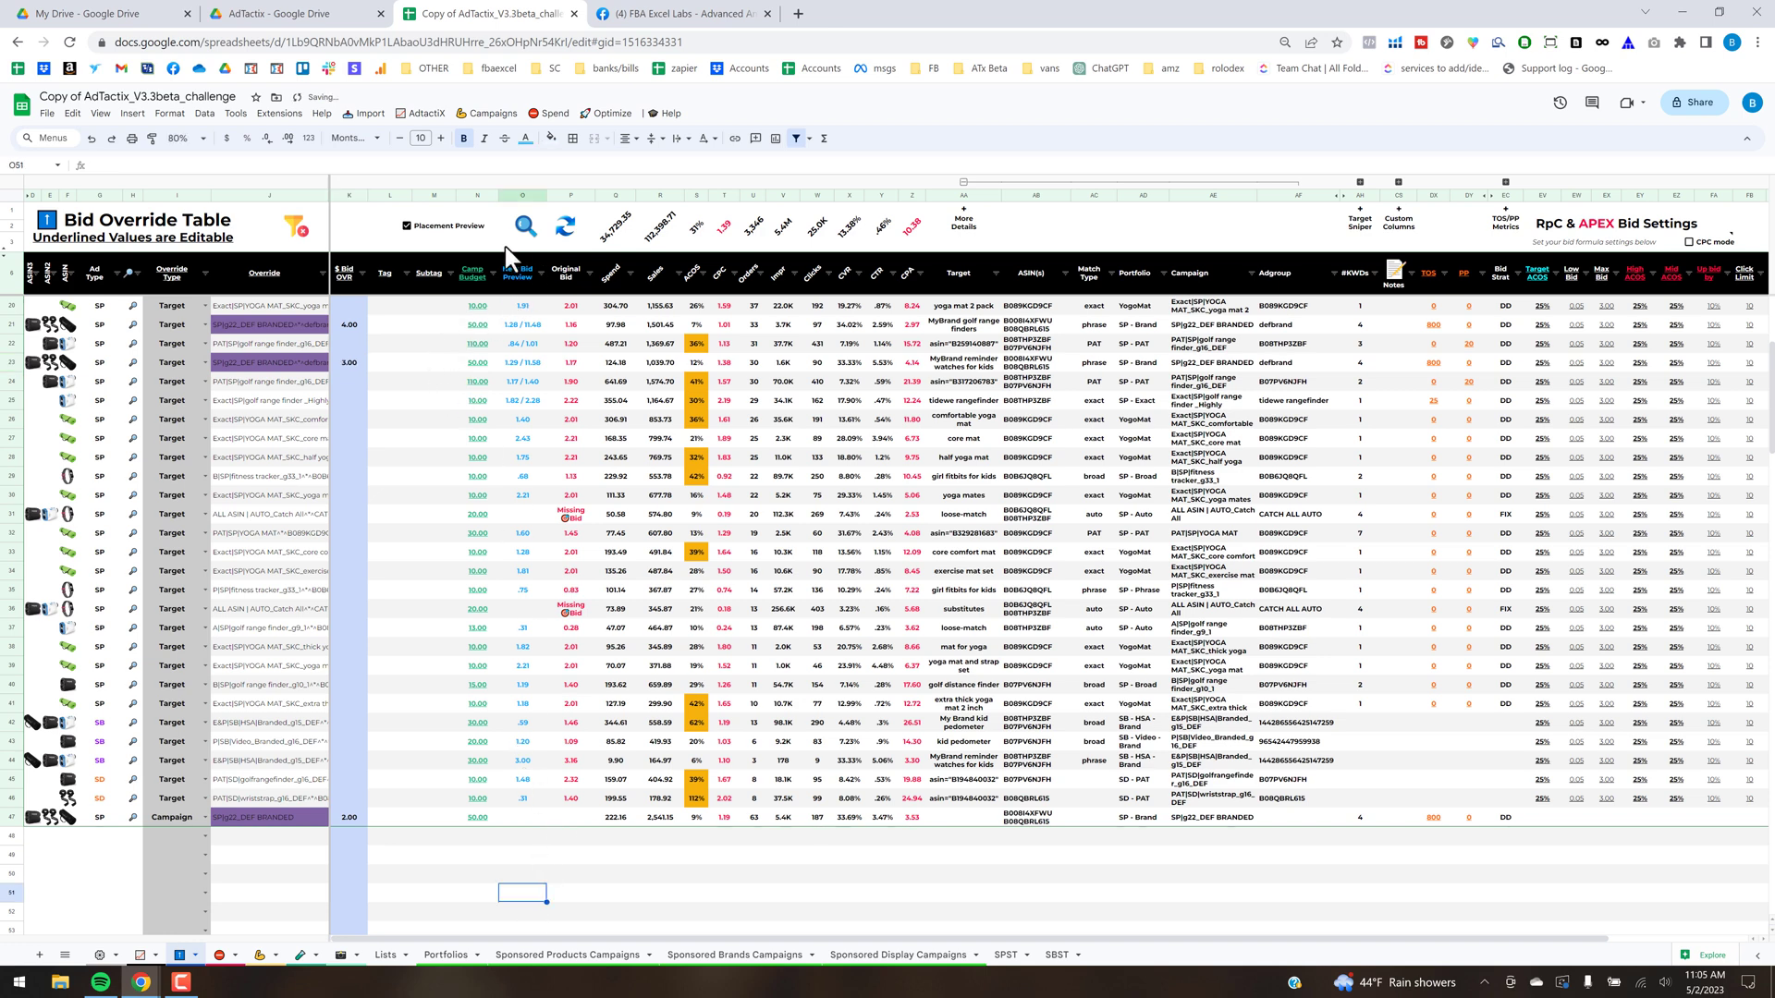
Run the new bid preview and check the previewed bids of the branded targets in rows 21 and 23
click(525, 226)
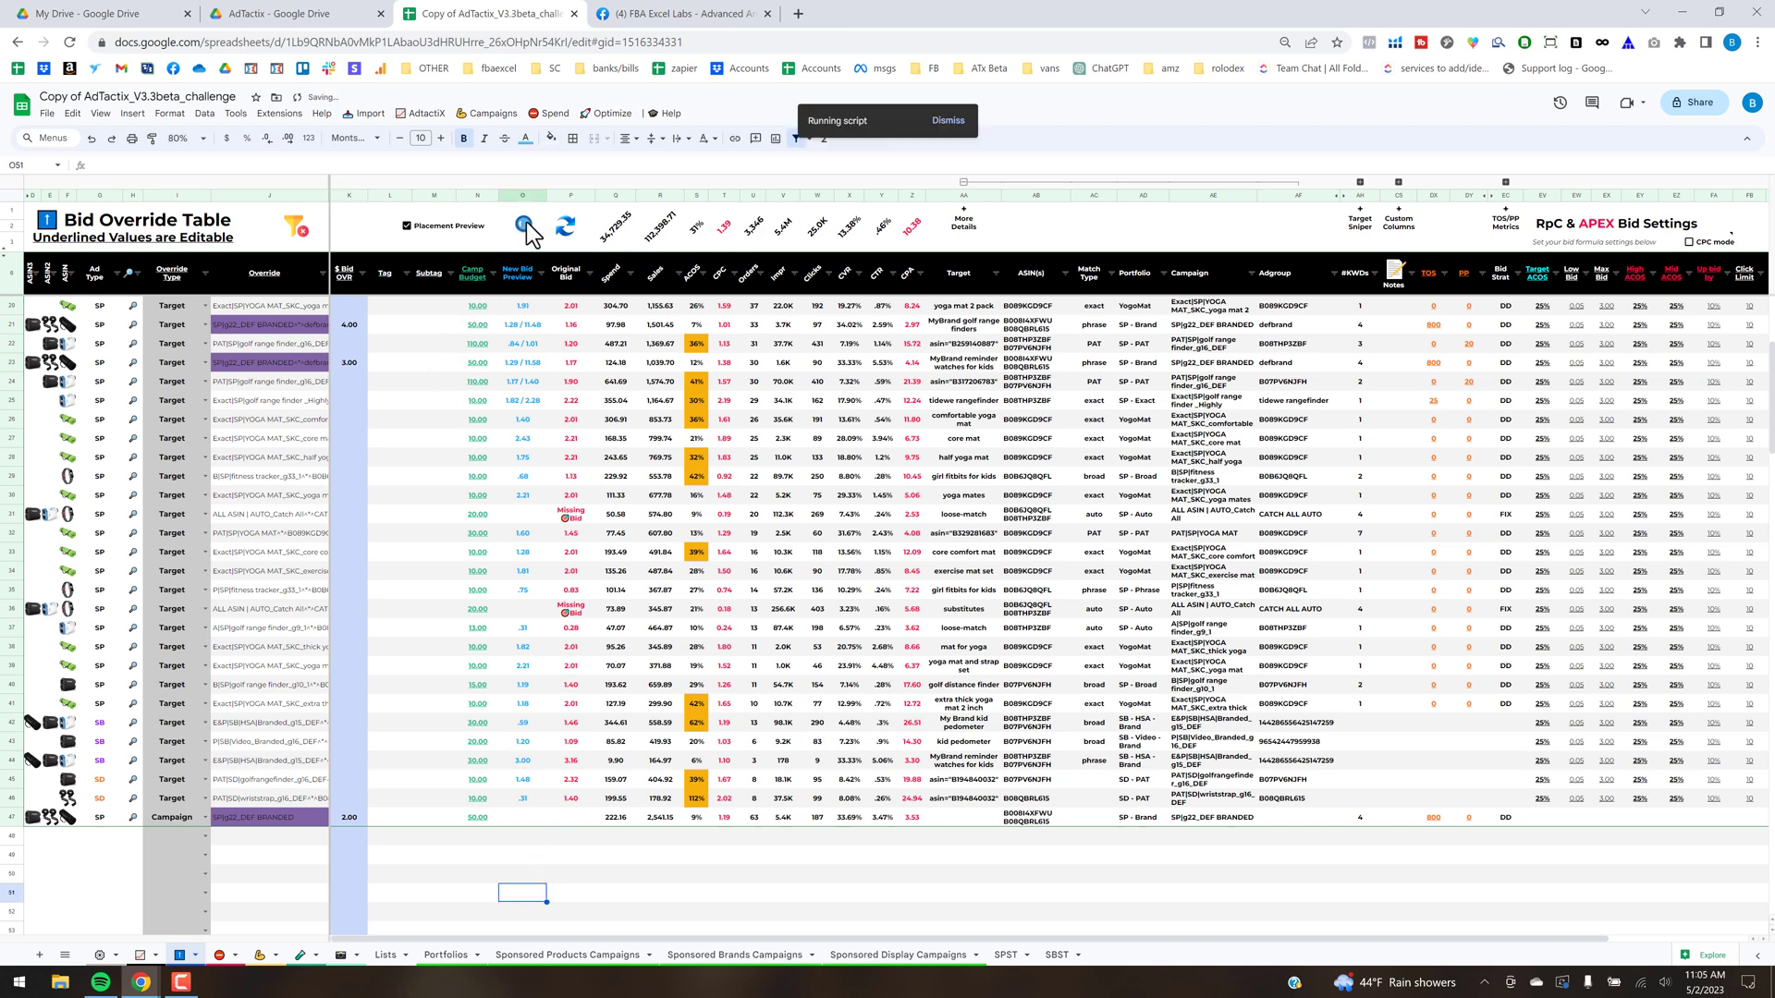
click(517, 325)
click(510, 364)
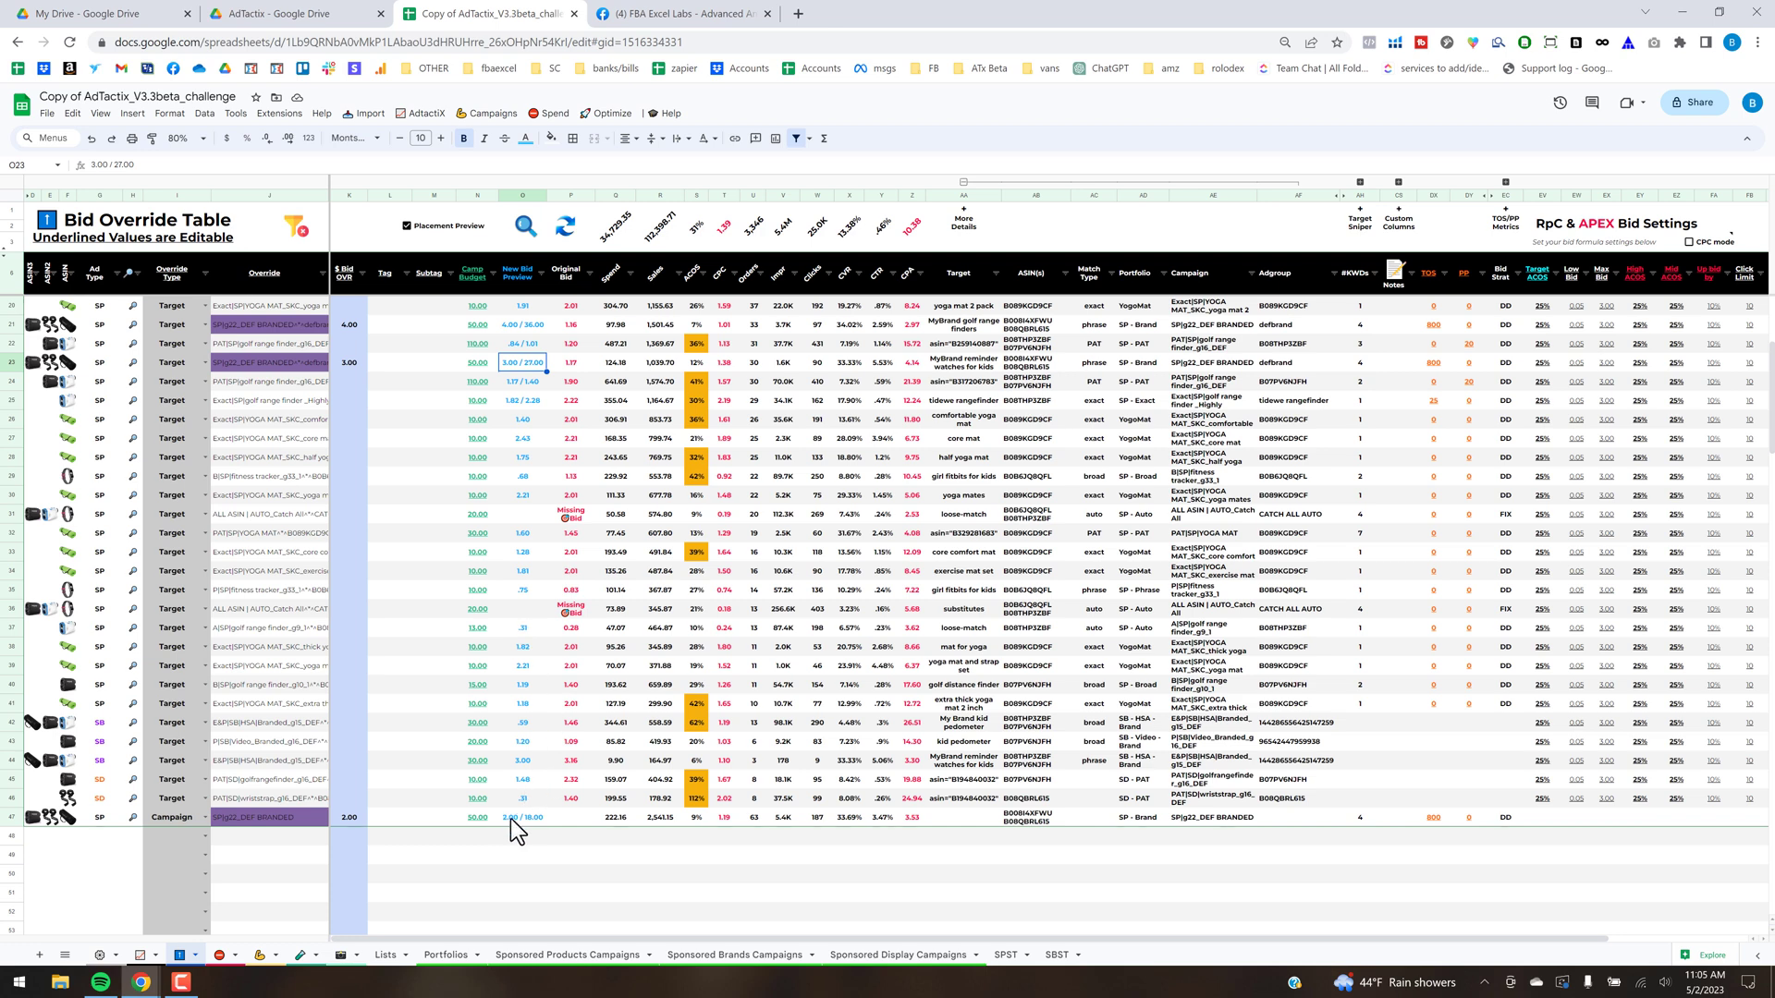
Clear the fixed bid override of the SP|g22_DEF BRANDED campaign in row 47
click(360, 817)
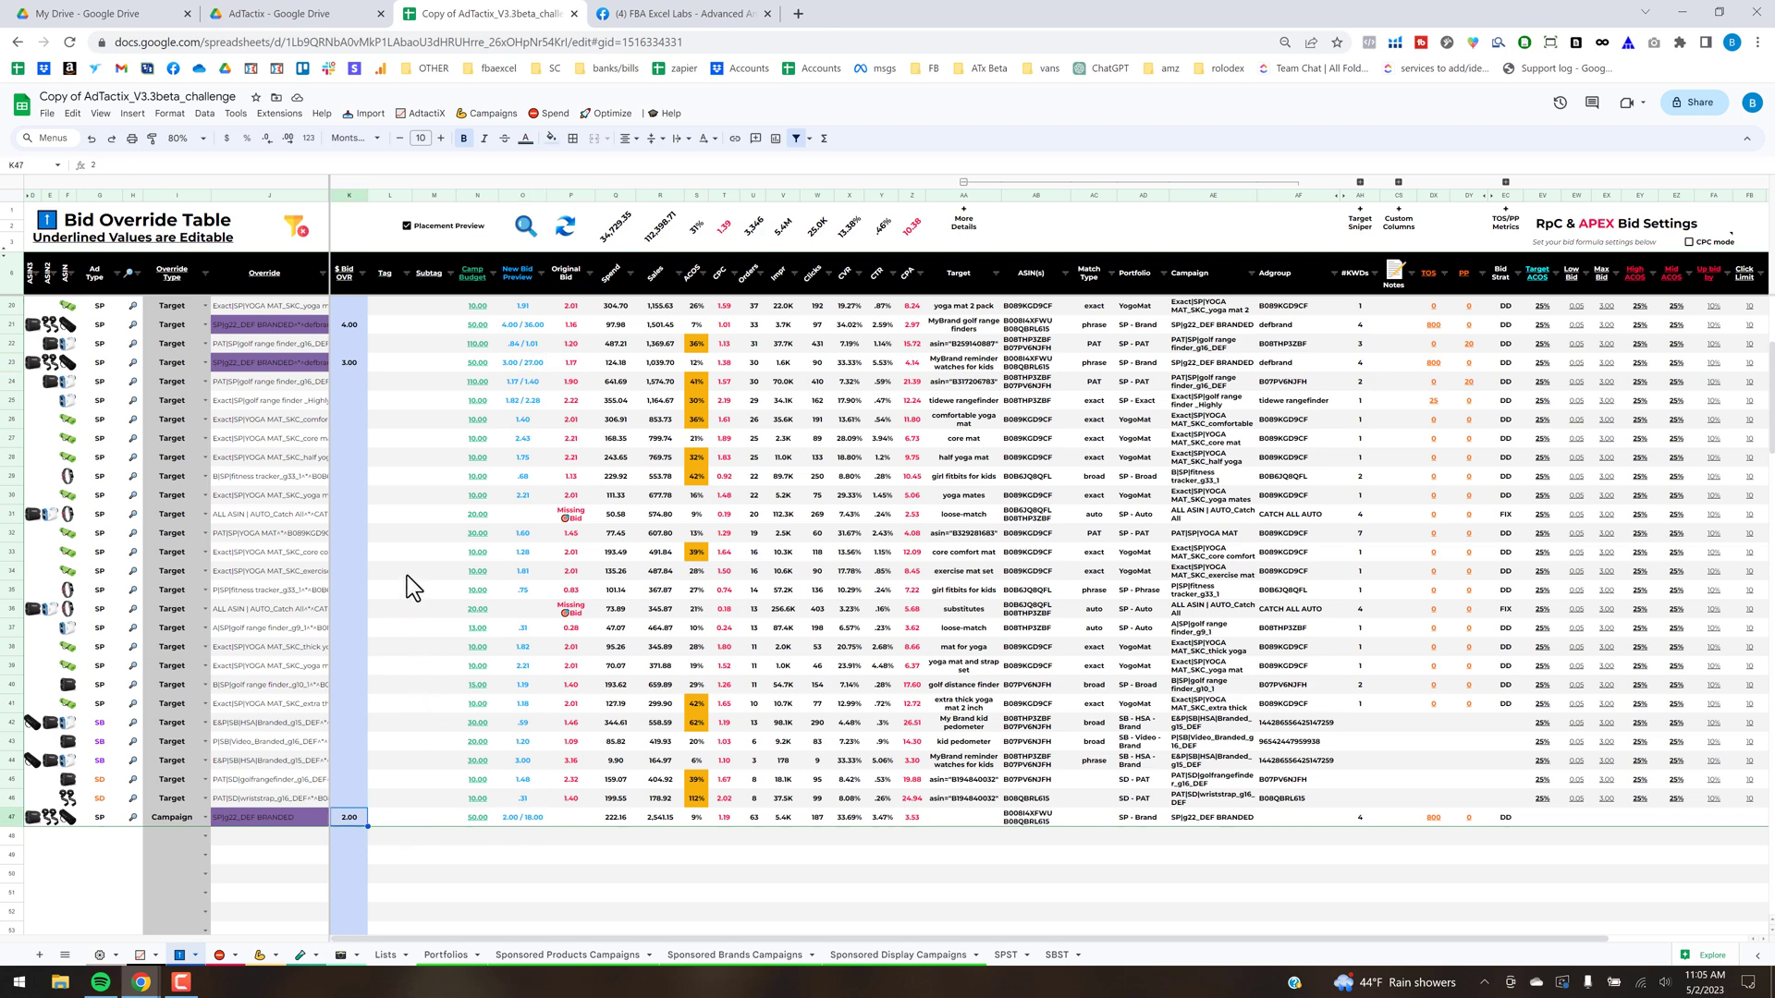
key(Delete)
click(428, 855)
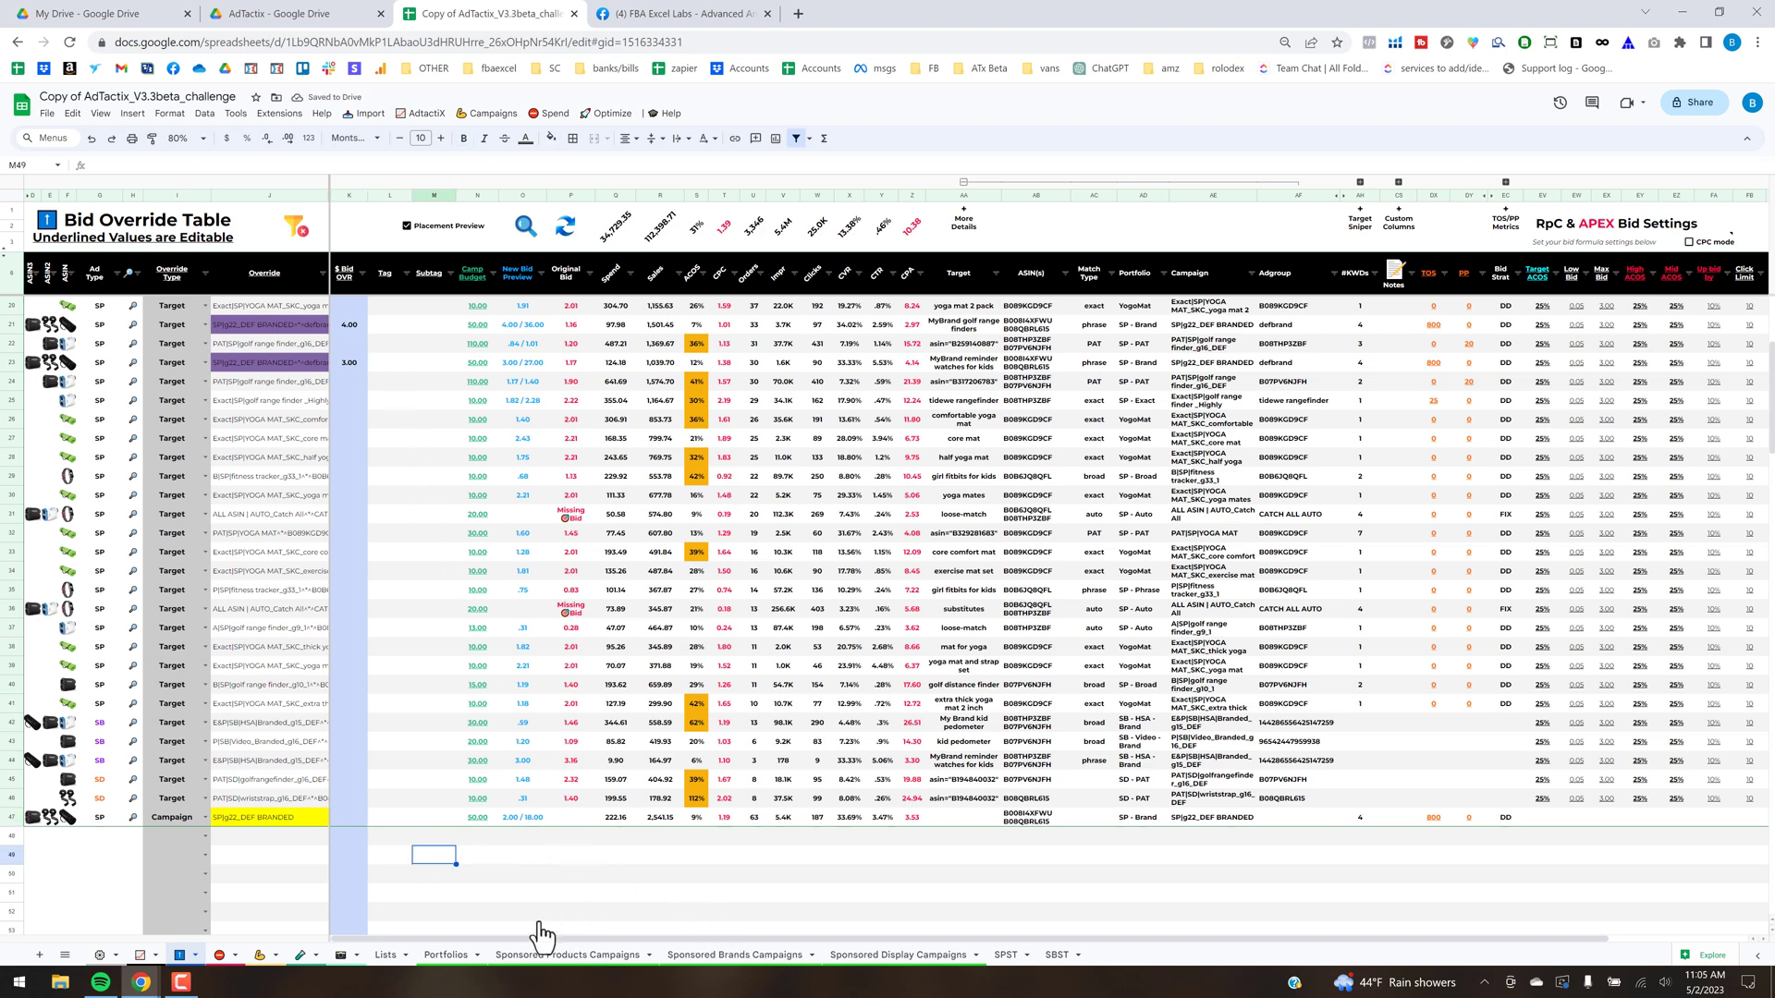
Copy the RpC & APEX bid settings, Target ACOS through Step Up, from row 46 down to campaign row 47
click(11, 817)
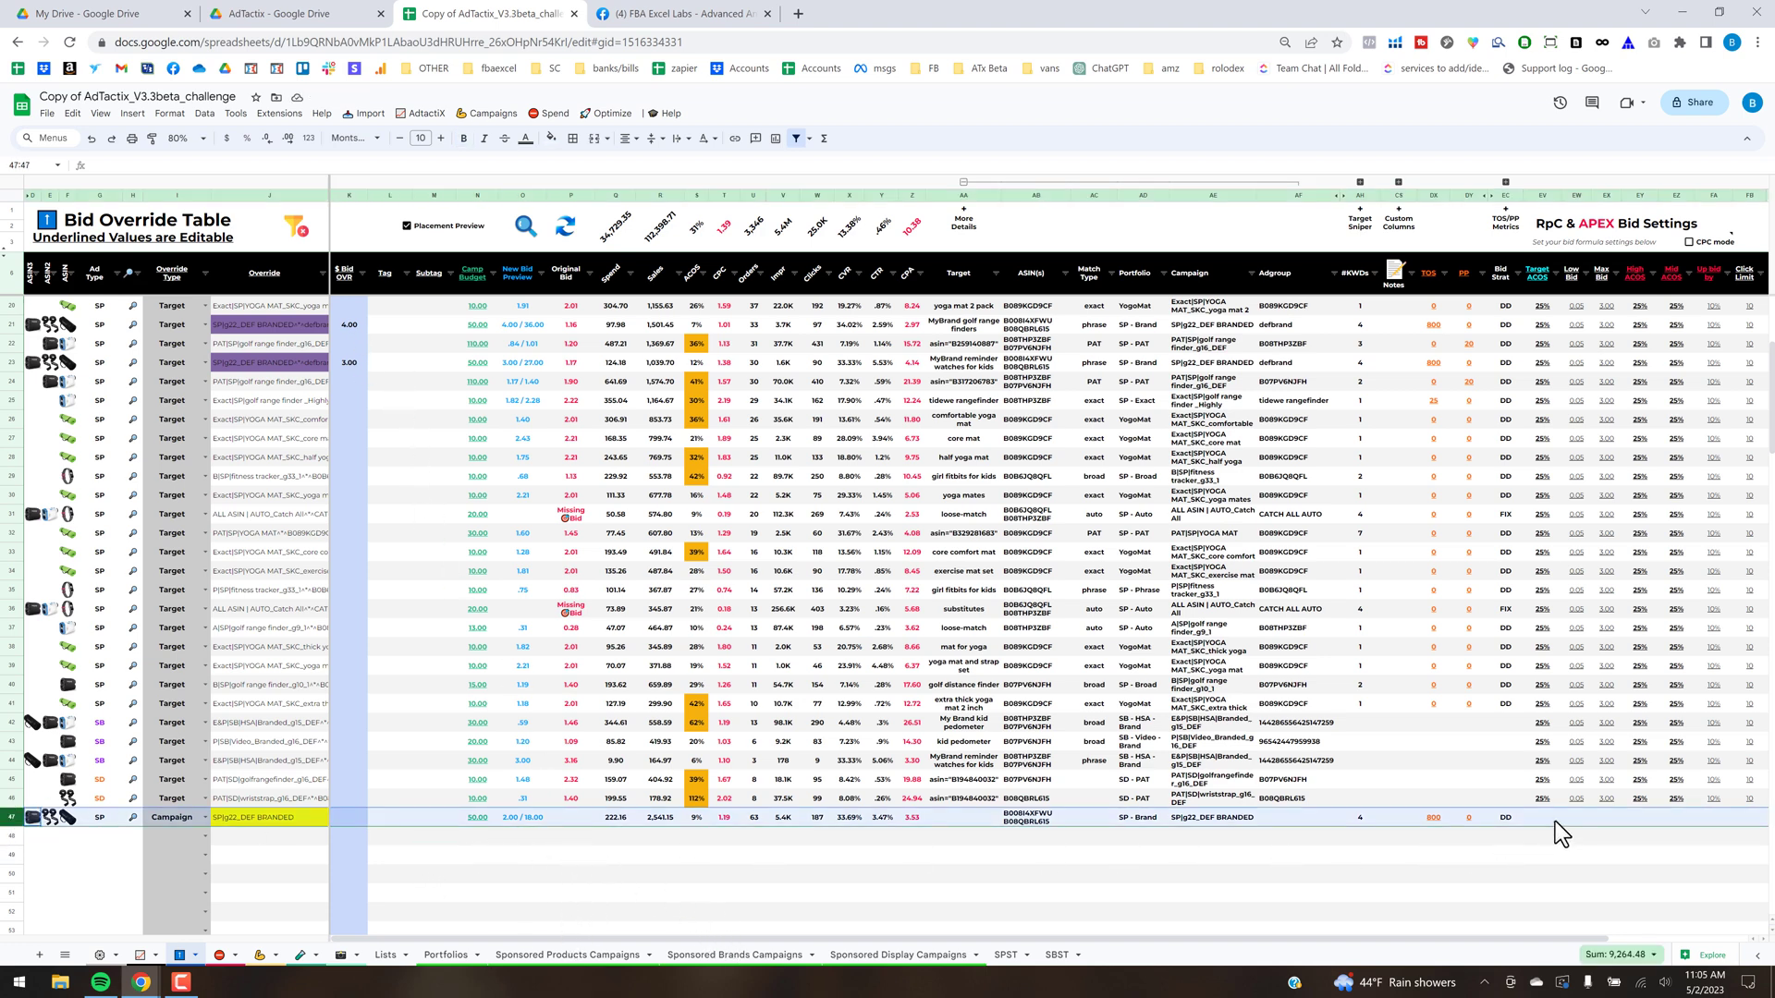
drag(952, 939, 1224, 940)
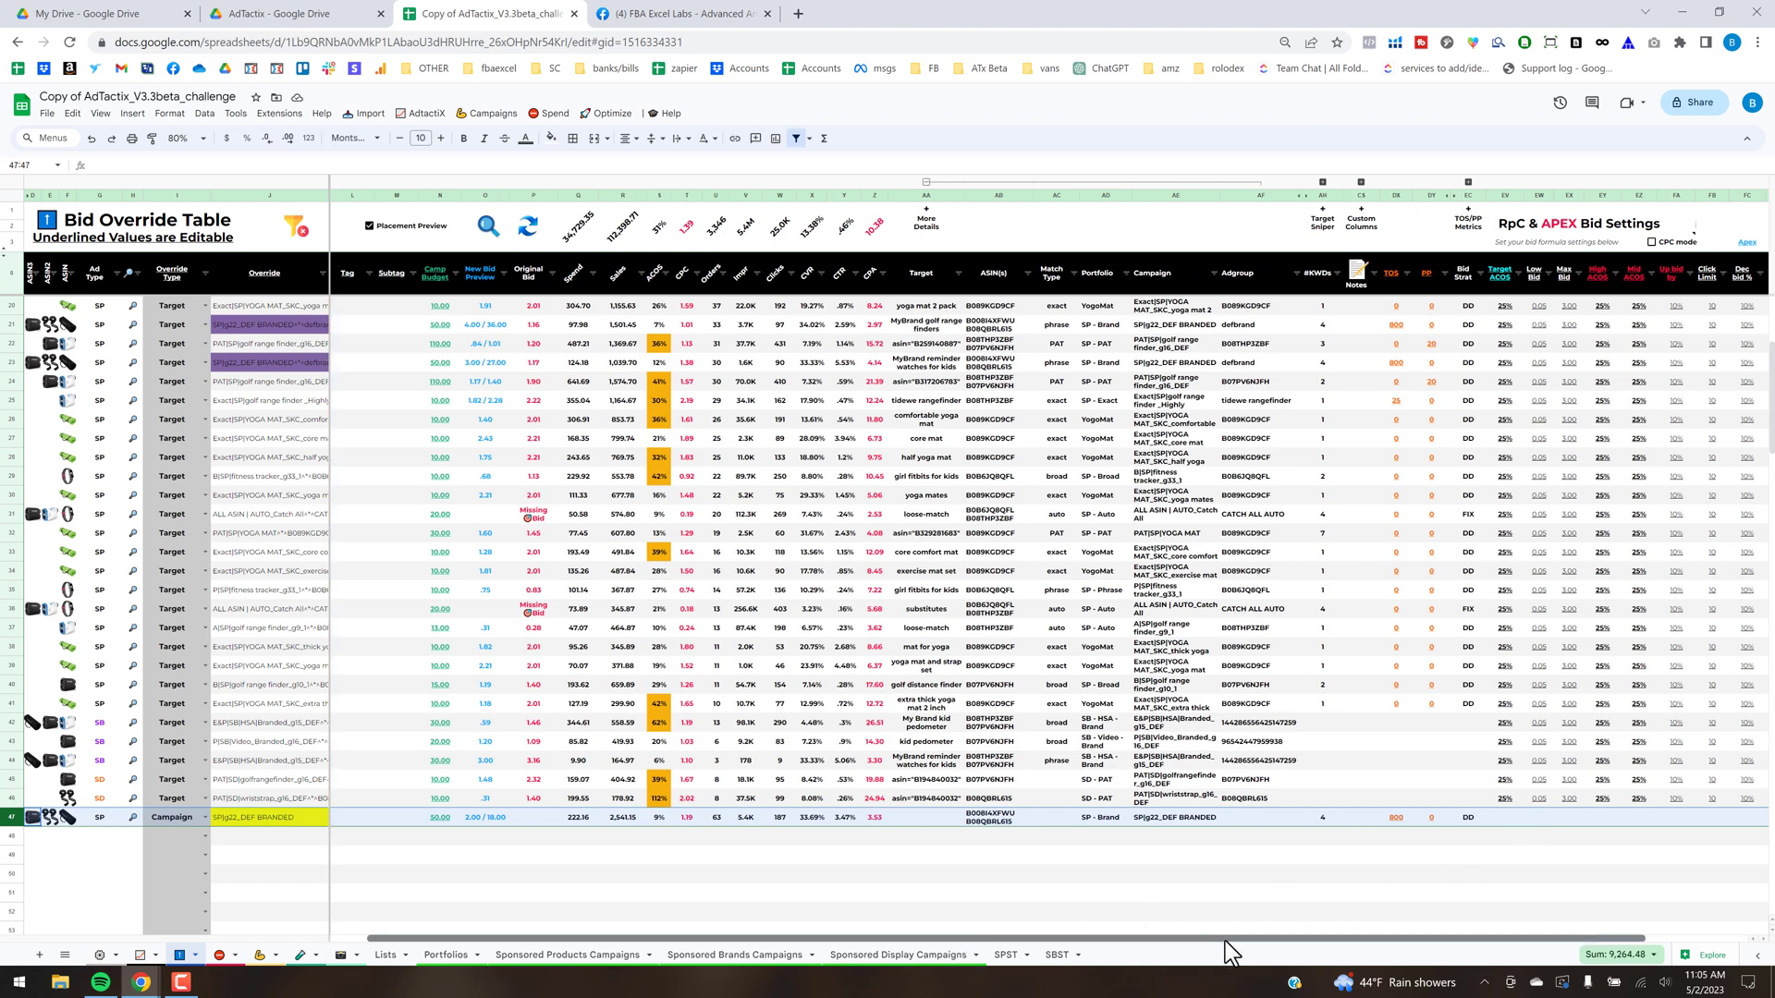
drag(1374, 799, 1707, 820)
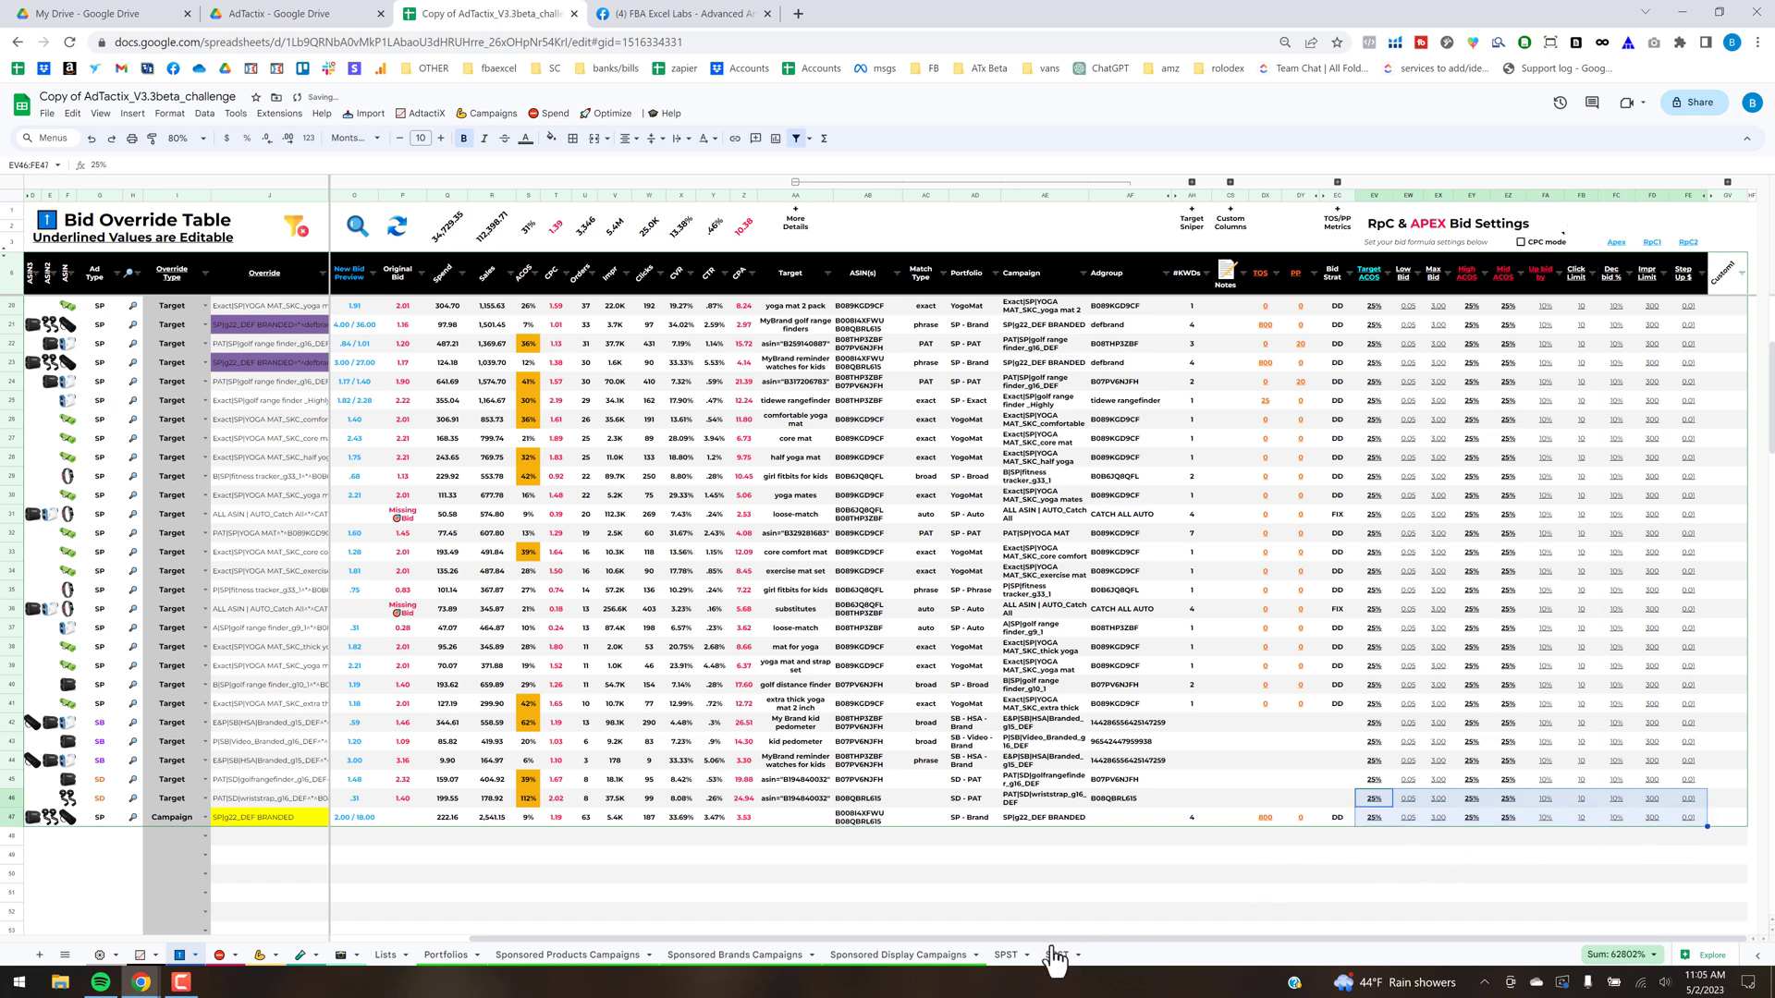
Add a Portfolio override for the "branded" portfolio in row 48 of the Bid Override Table
drag(1052, 935, 706, 930)
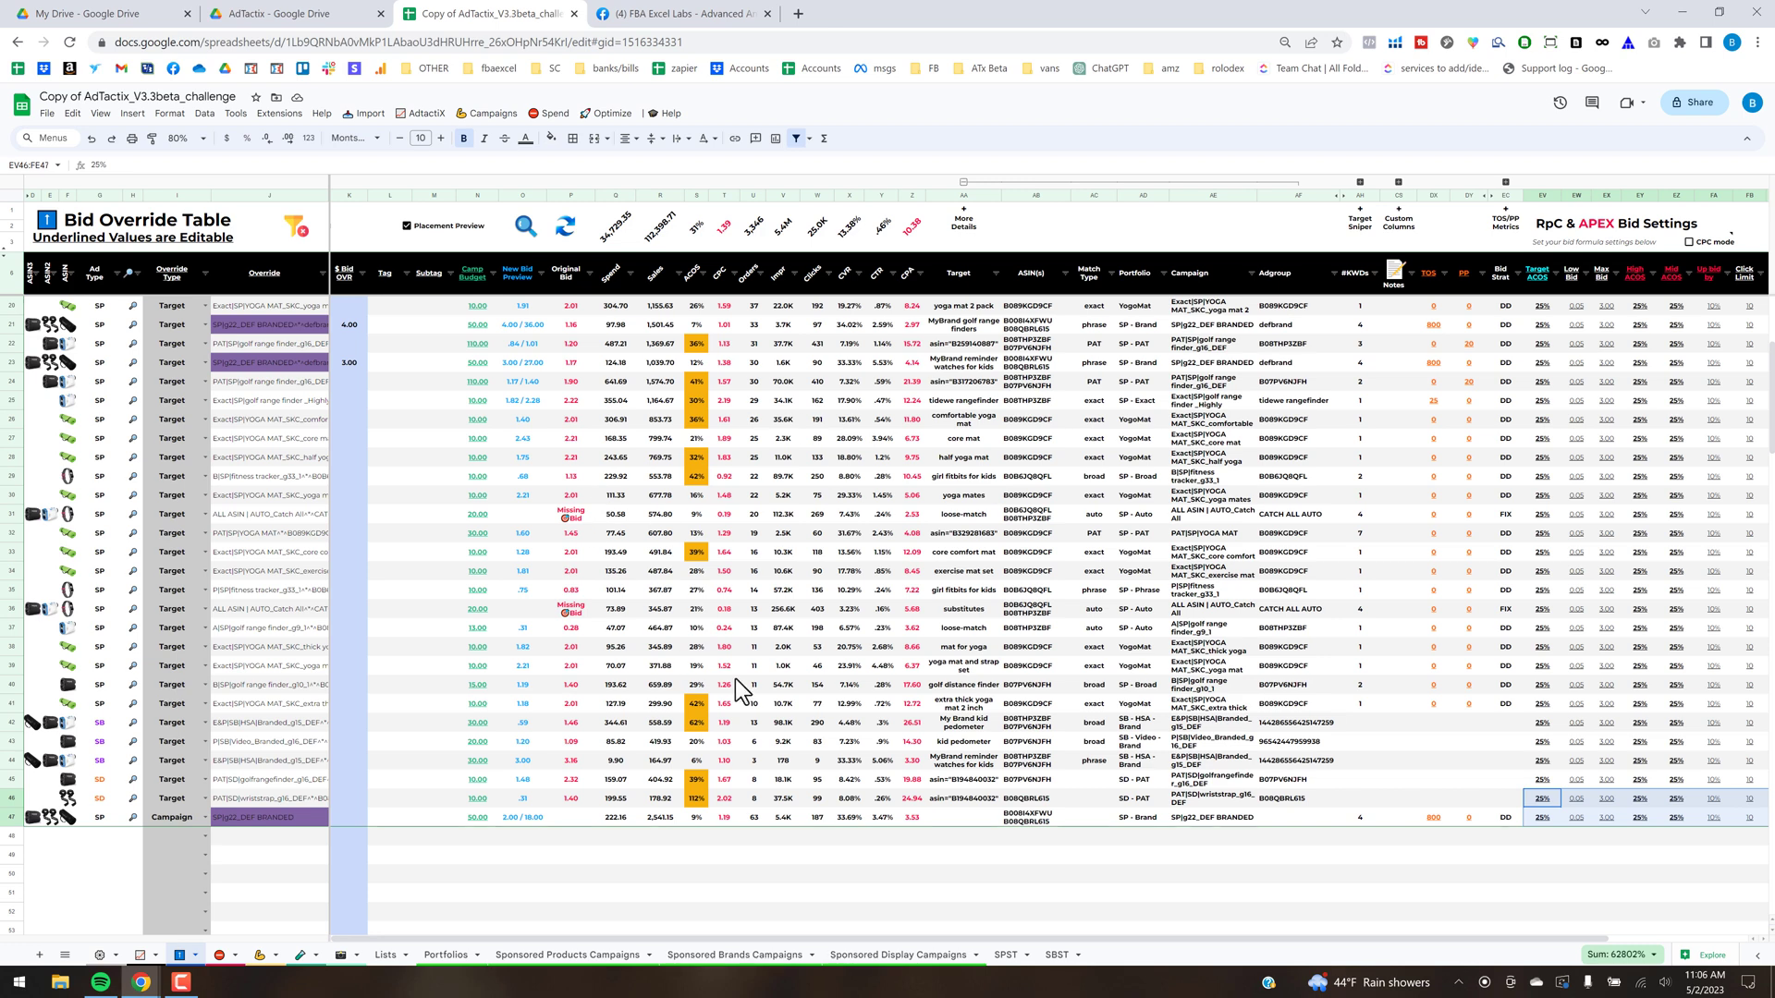
click(204, 837)
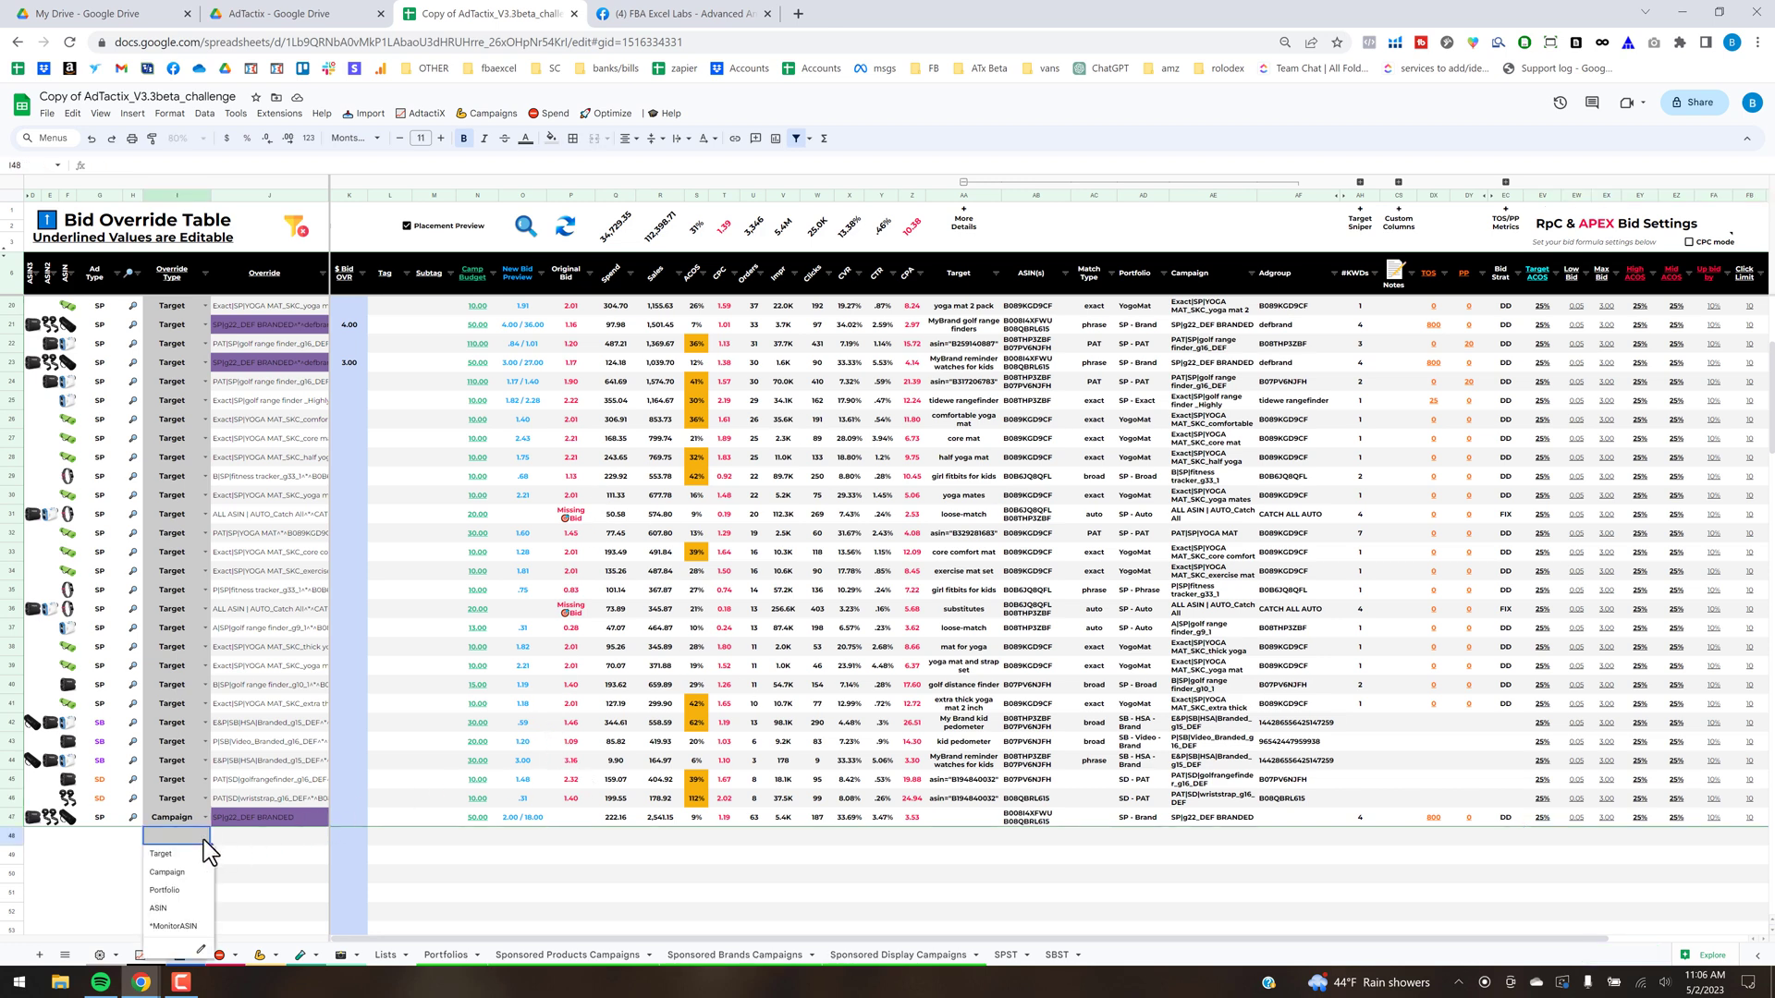
click(166, 891)
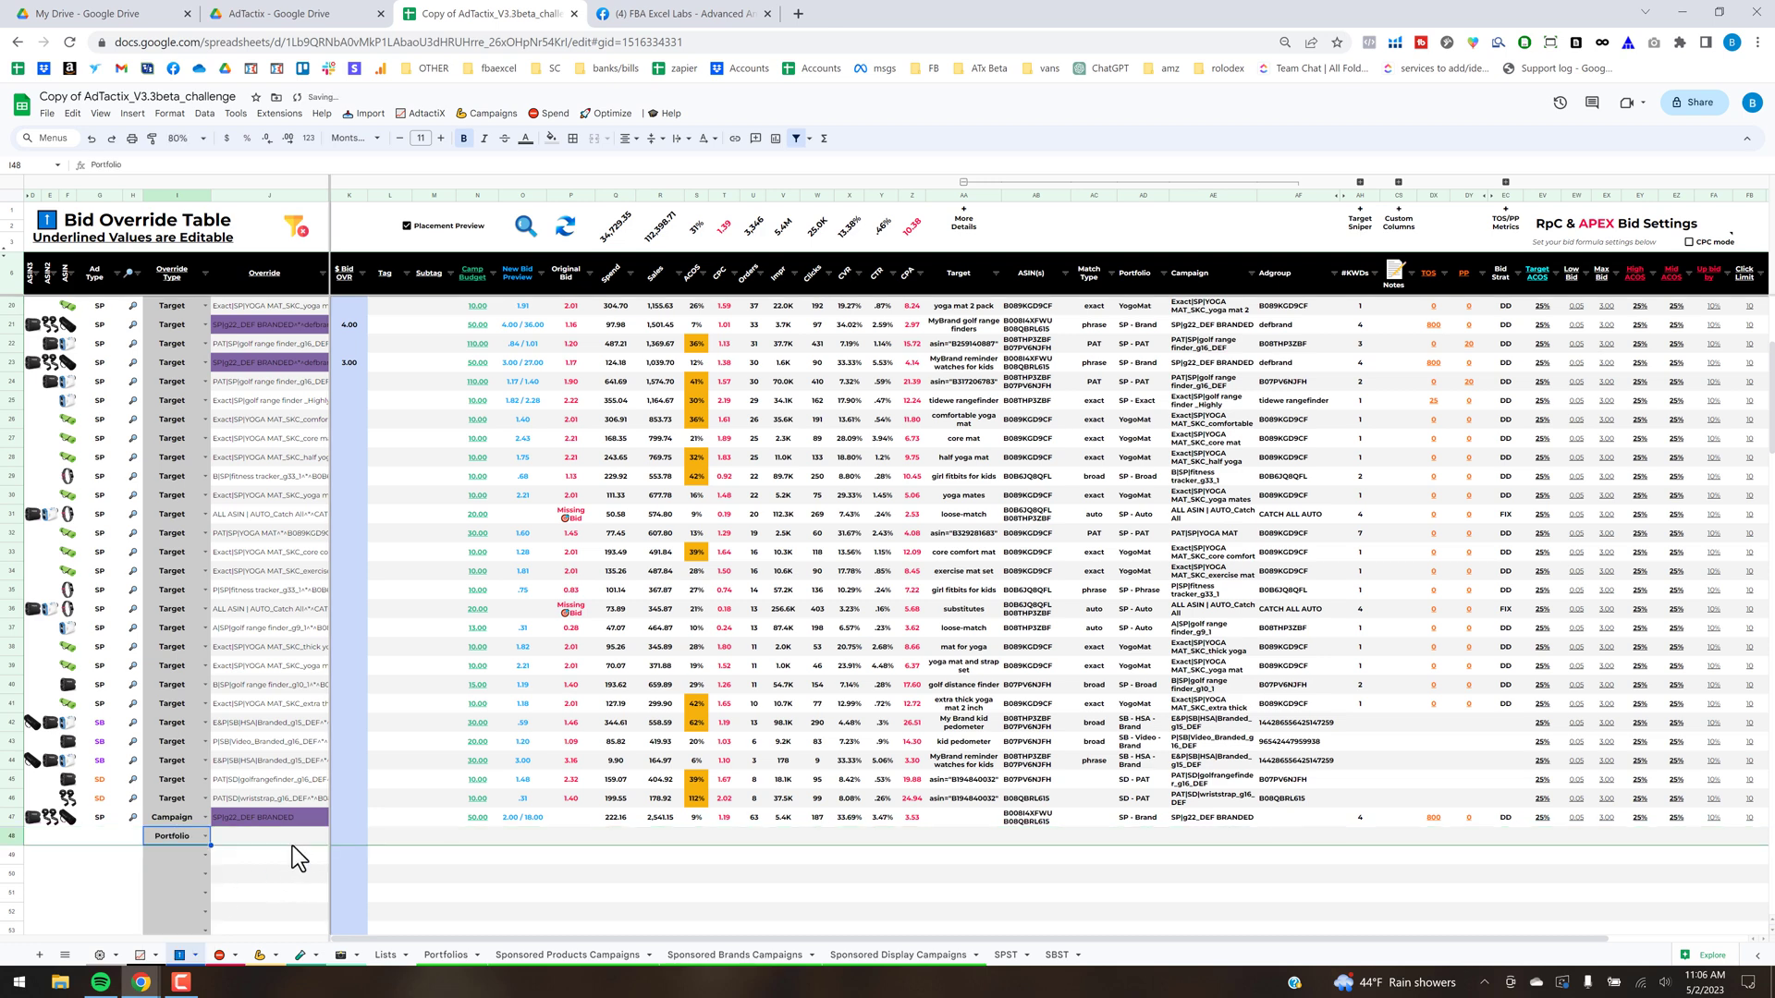
click(302, 836)
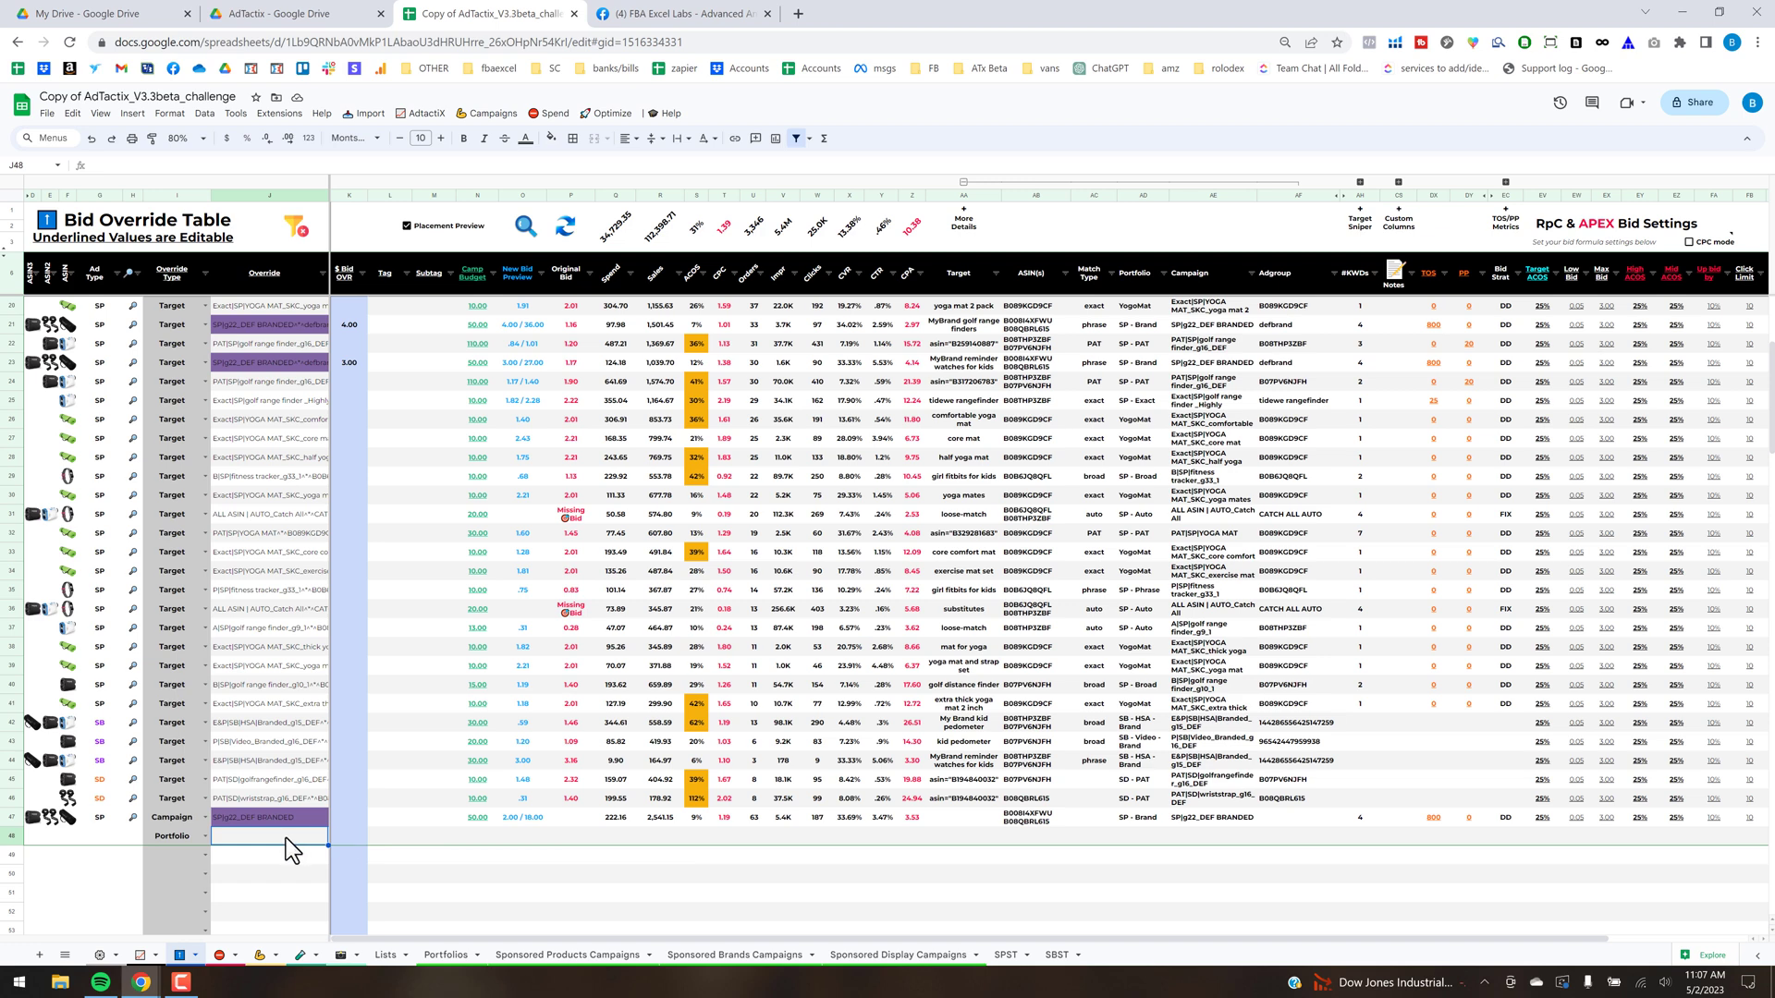
text(branded)
key(Return)
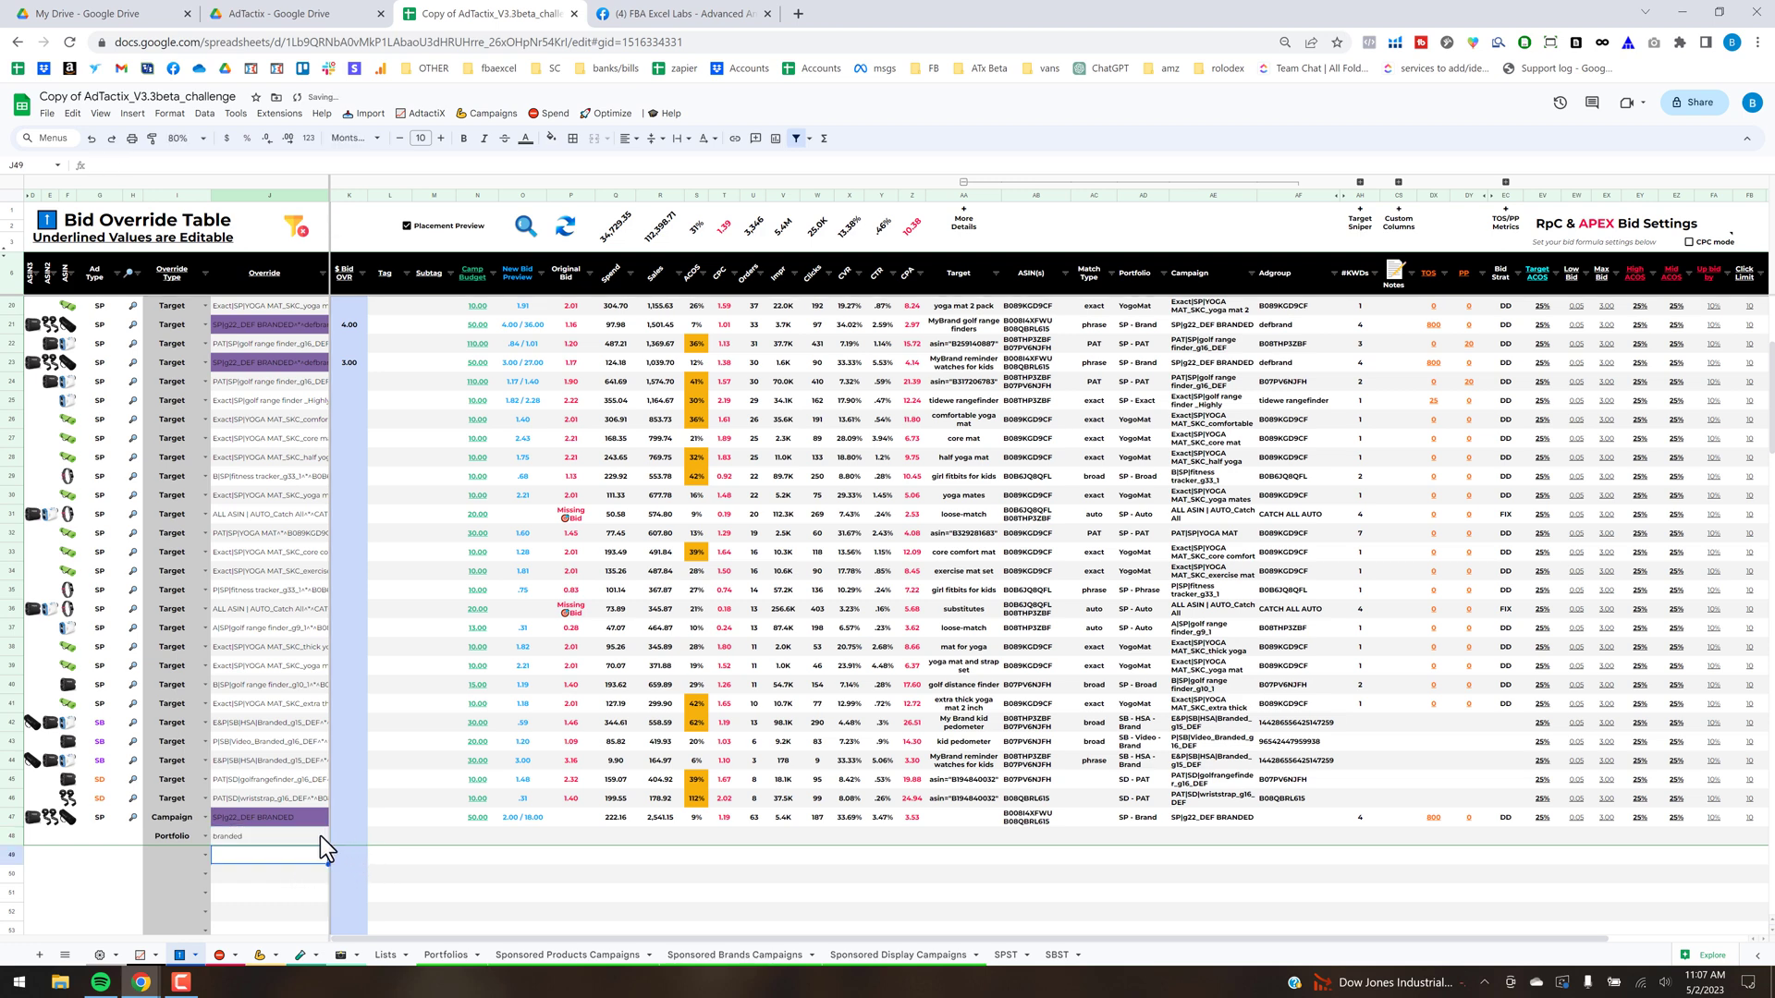
Set the $ Bid OVR of the branded portfolio override in row 48 to 5.00
click(348, 834)
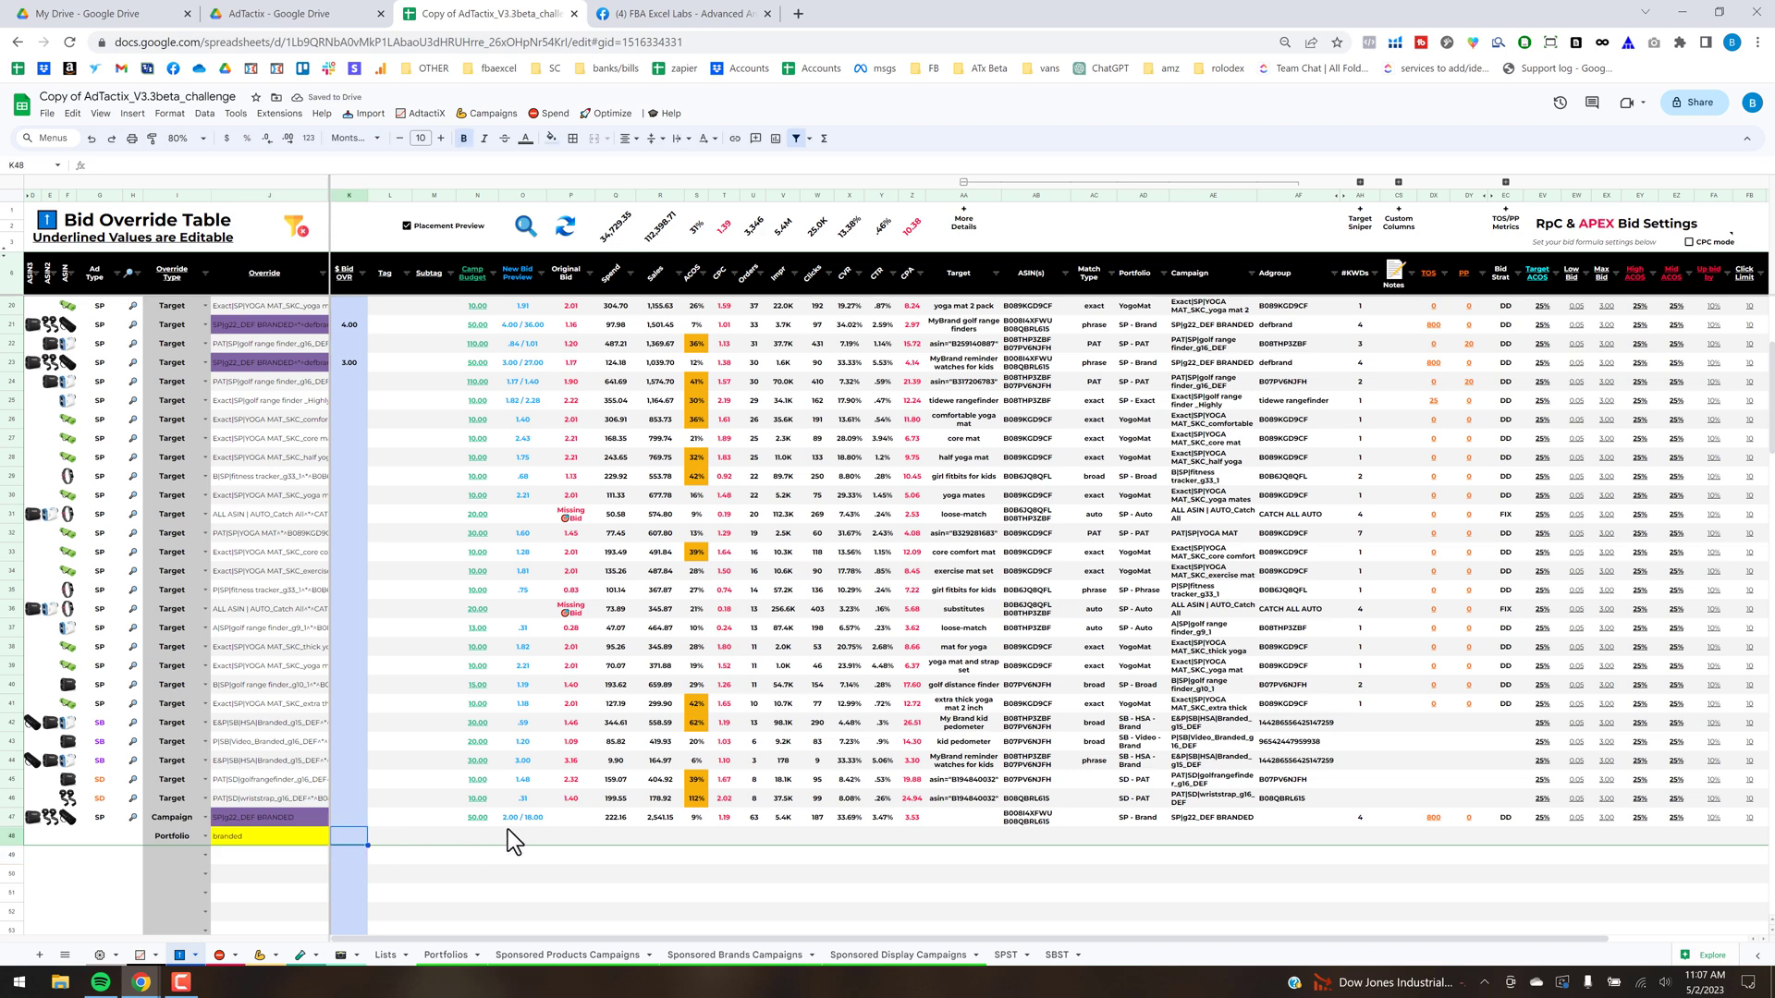
text(5)
key(Return)
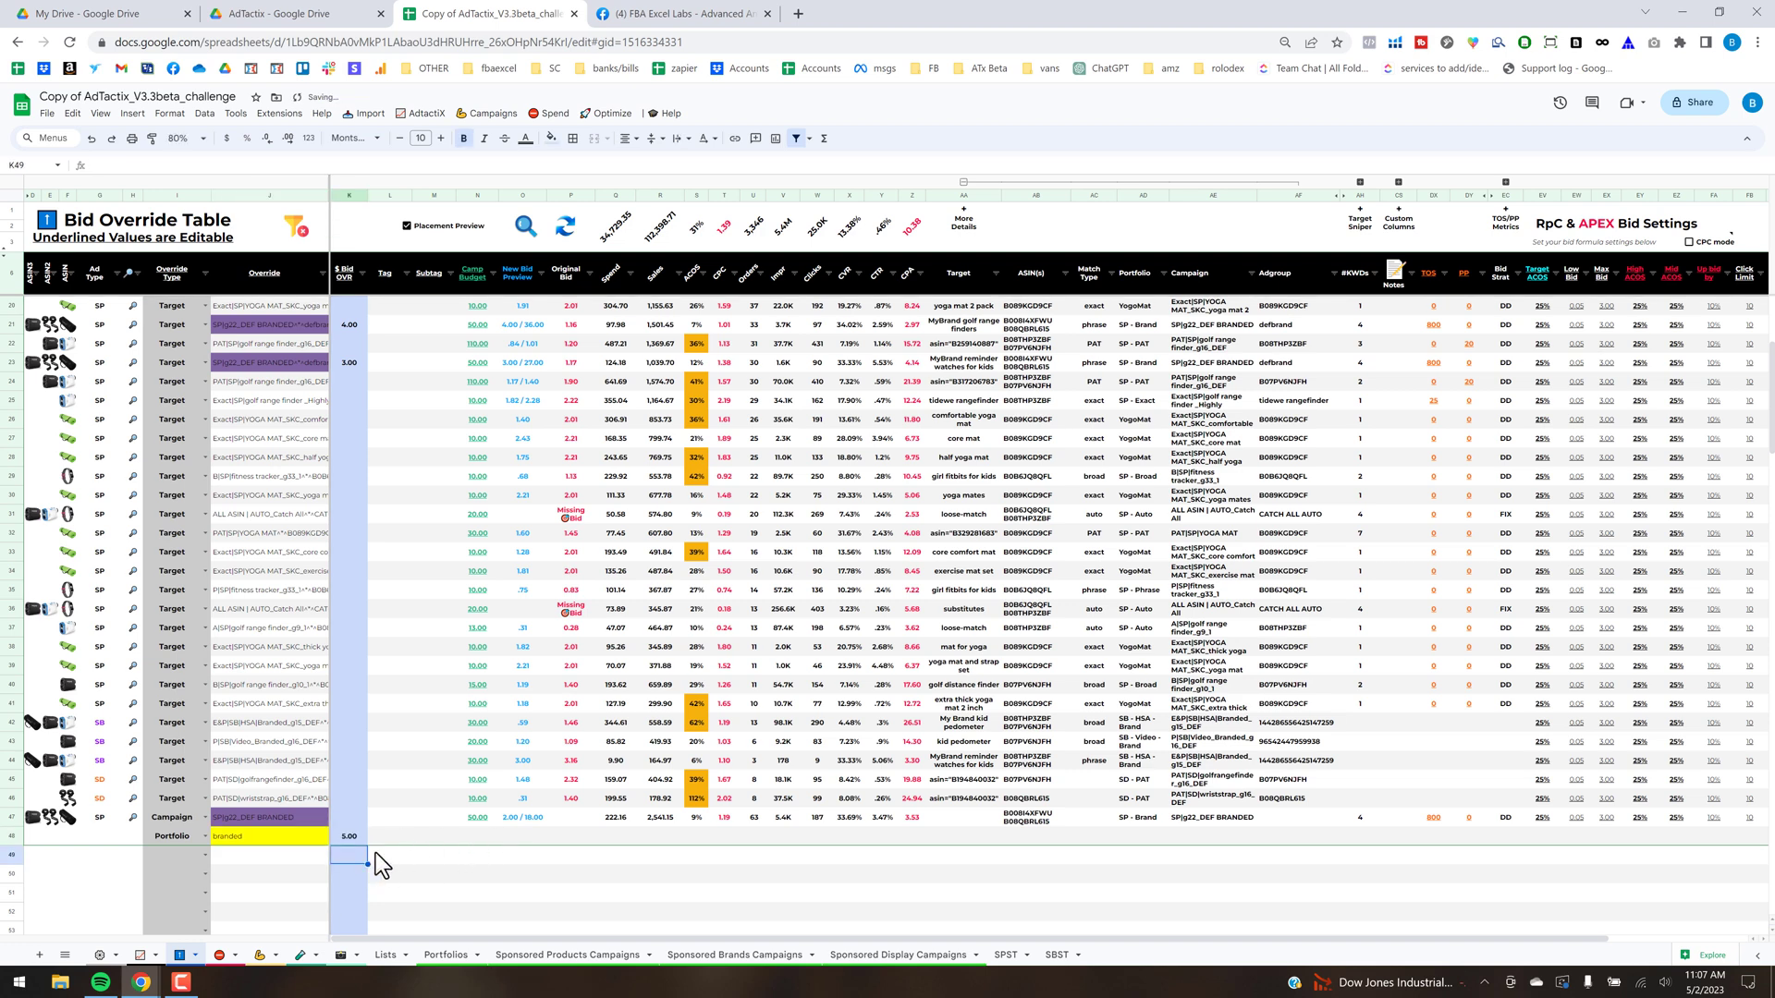
key(Right)
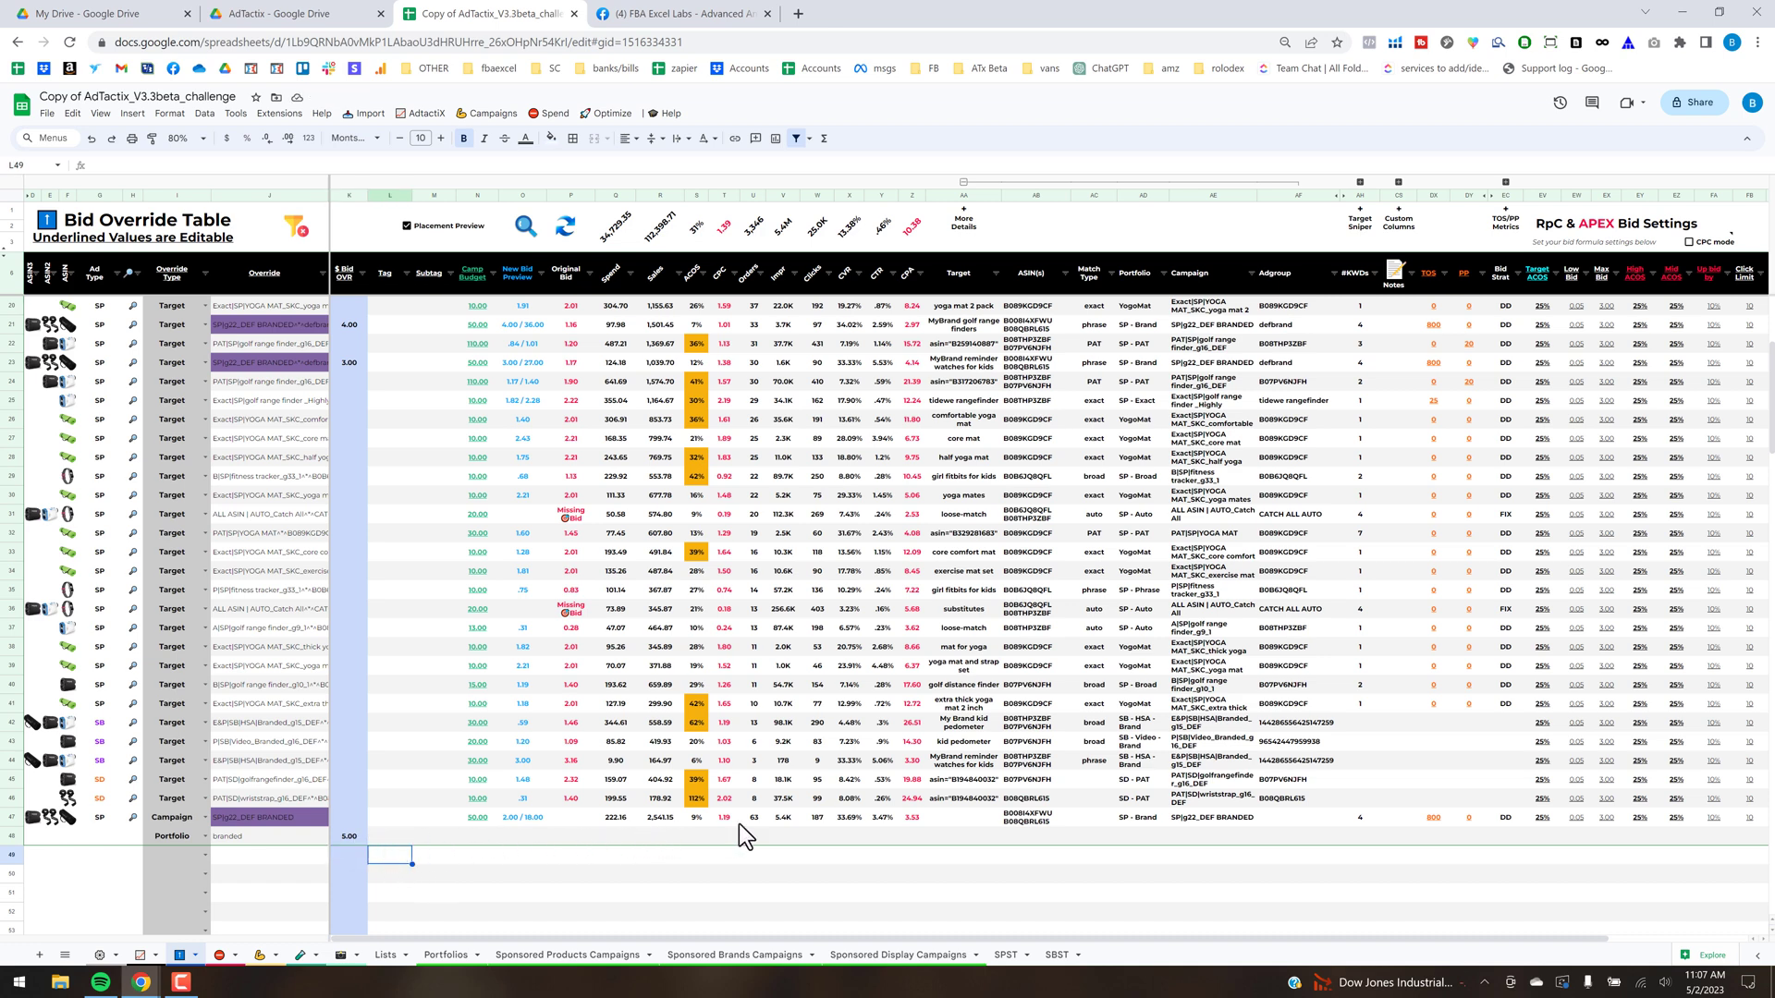
click(546, 889)
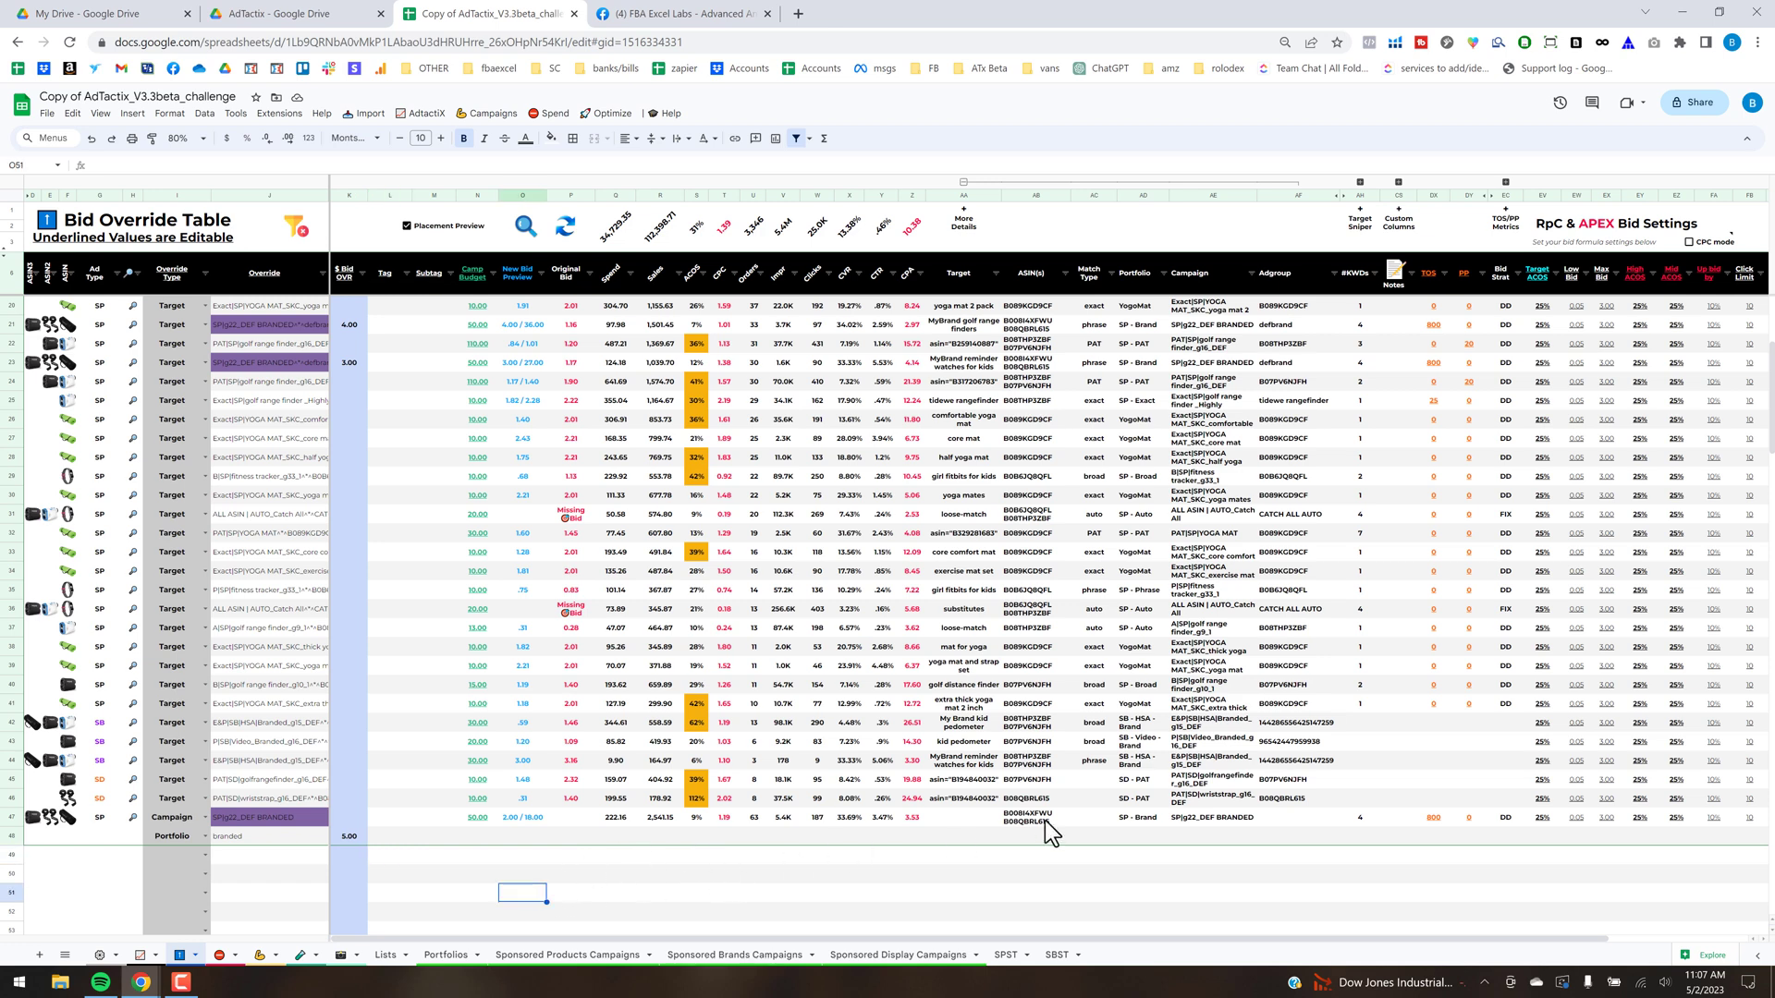
Compare the branded portfolio's fixed bid and Target ACOS cell in row 48 with the target-level bid settings in rows 21 to 41
click(355, 835)
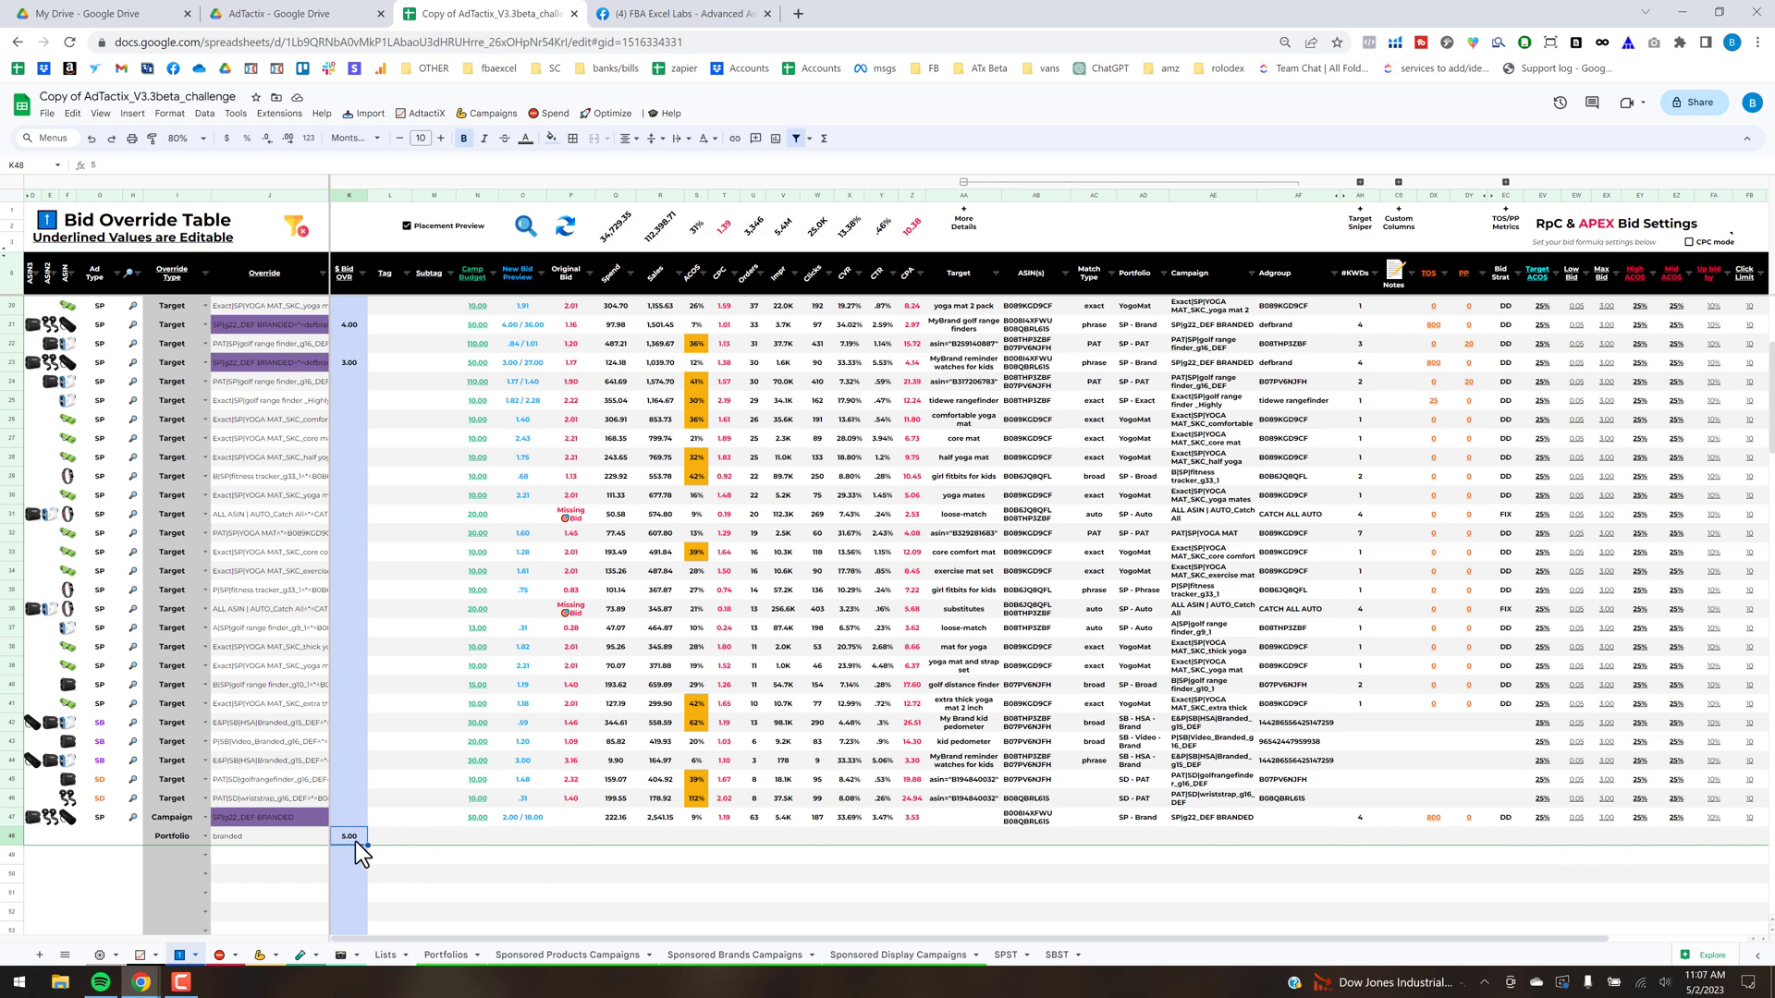
click(1558, 834)
click(248, 834)
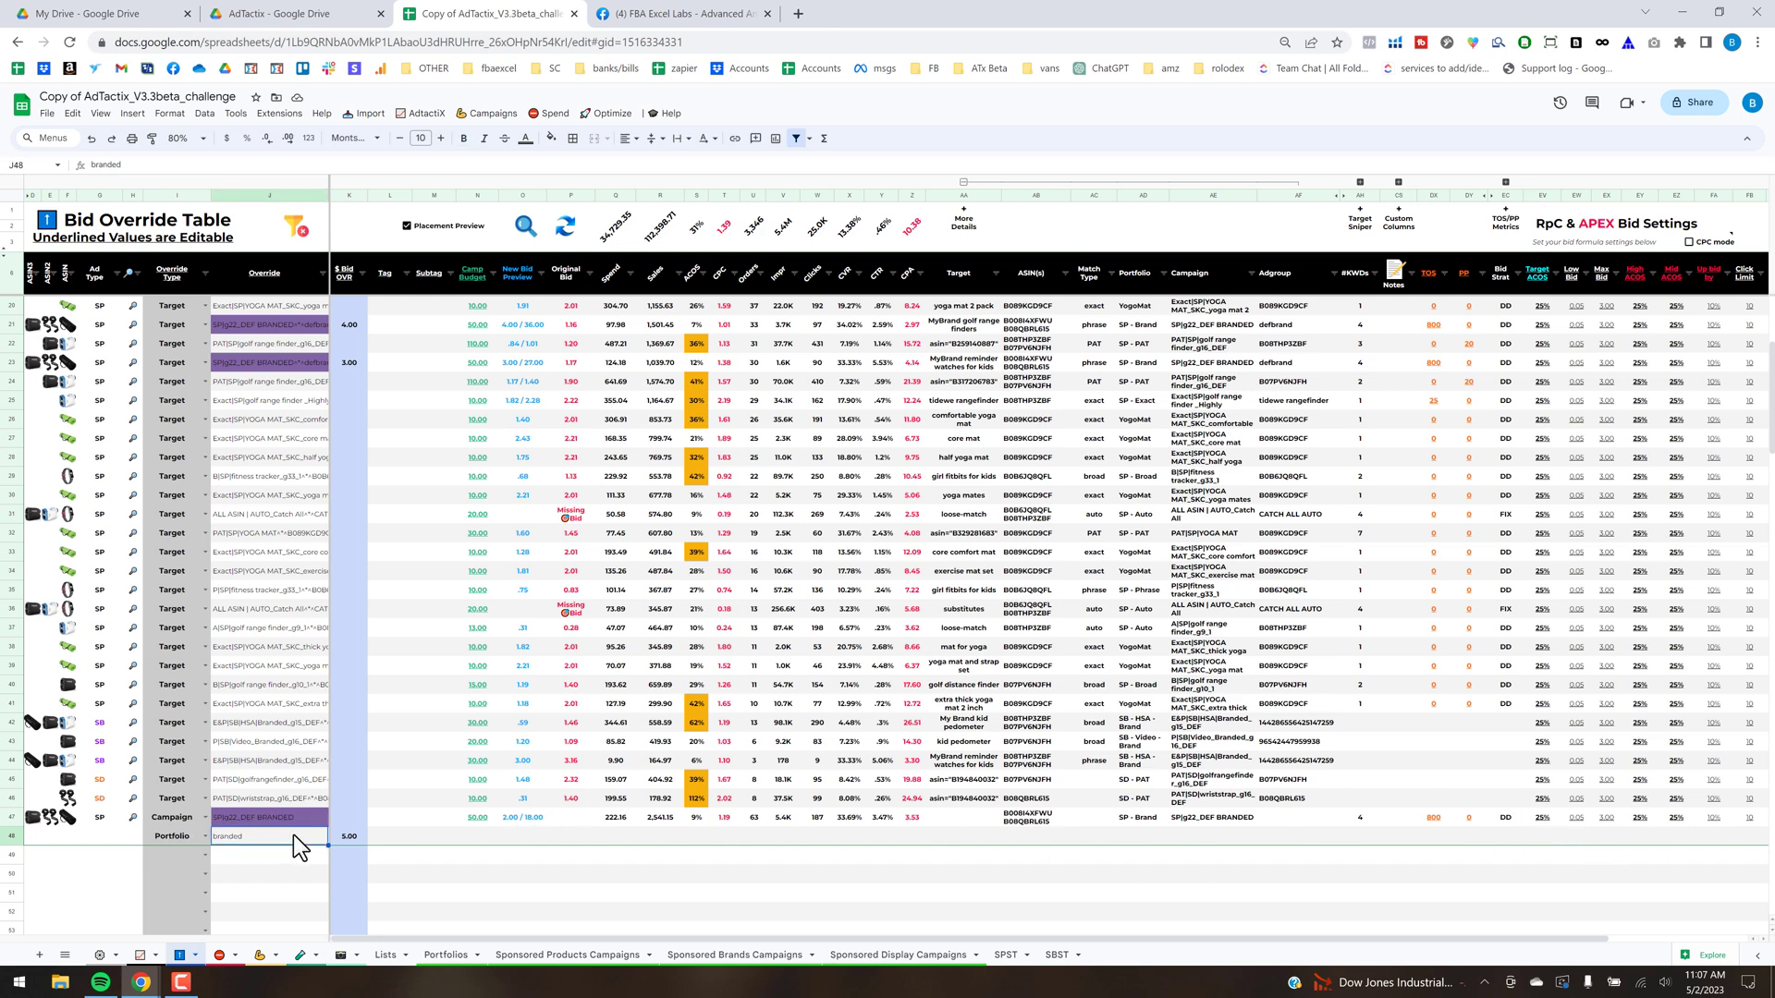
click(1532, 835)
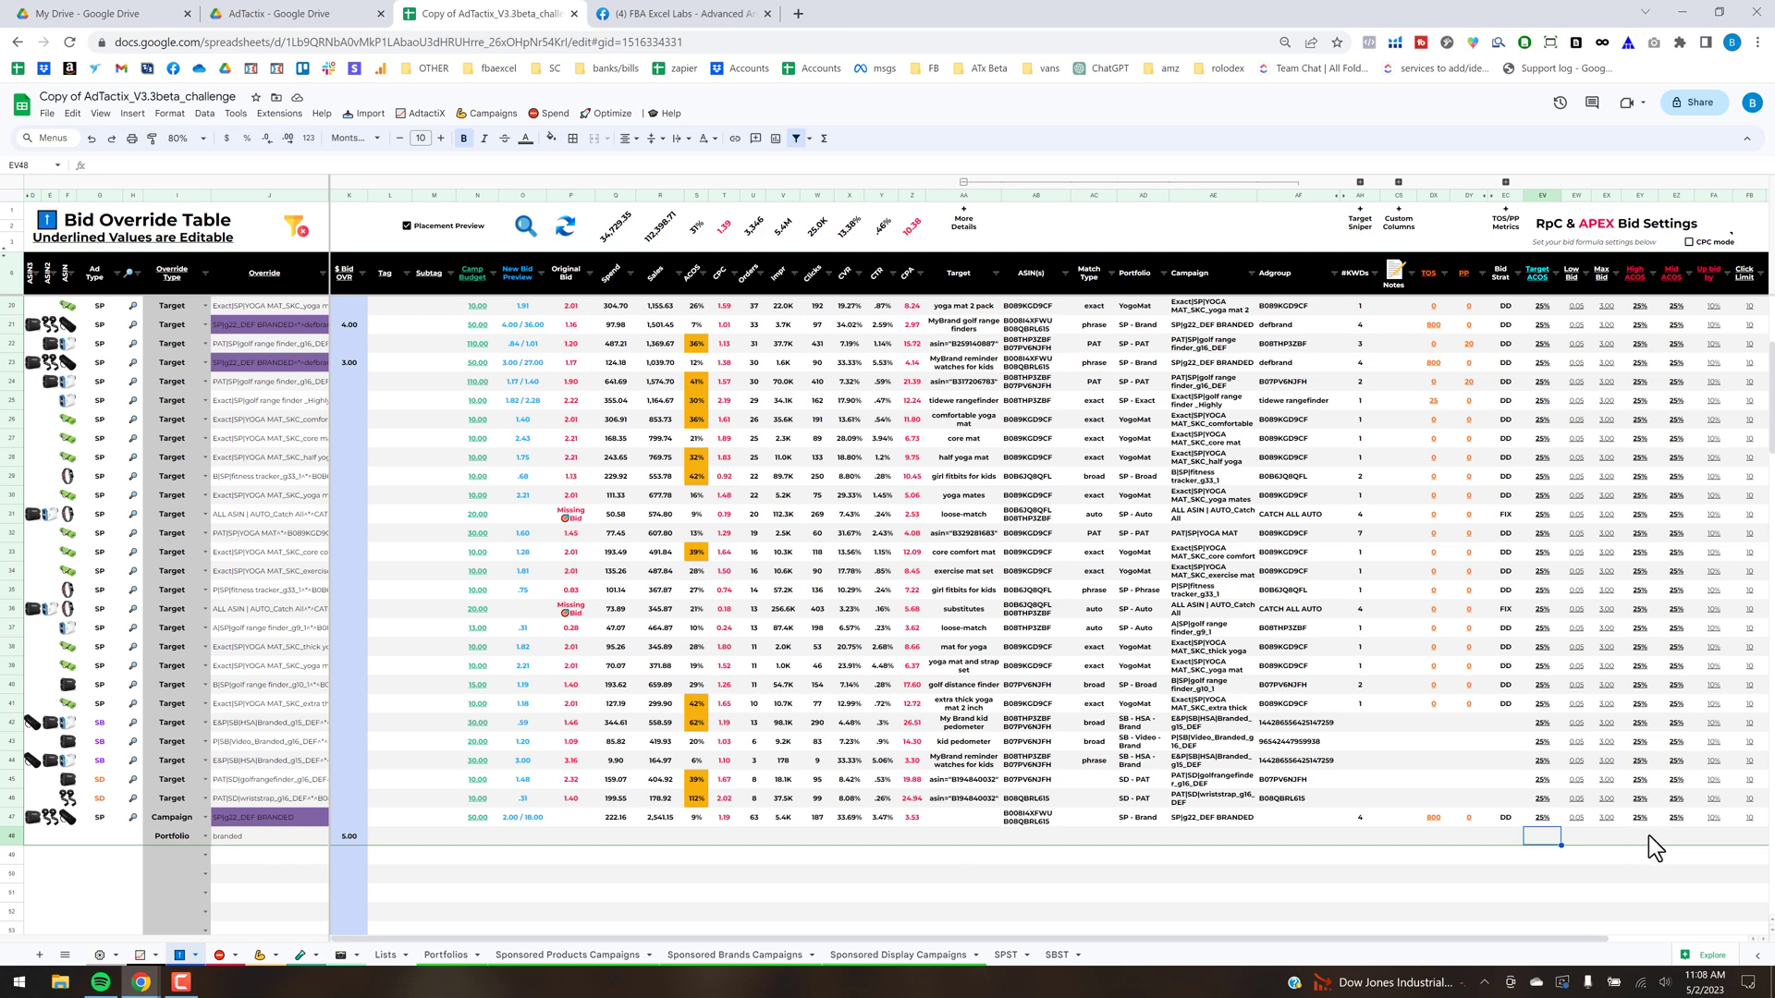
click(1543, 327)
shift+click(1716, 706)
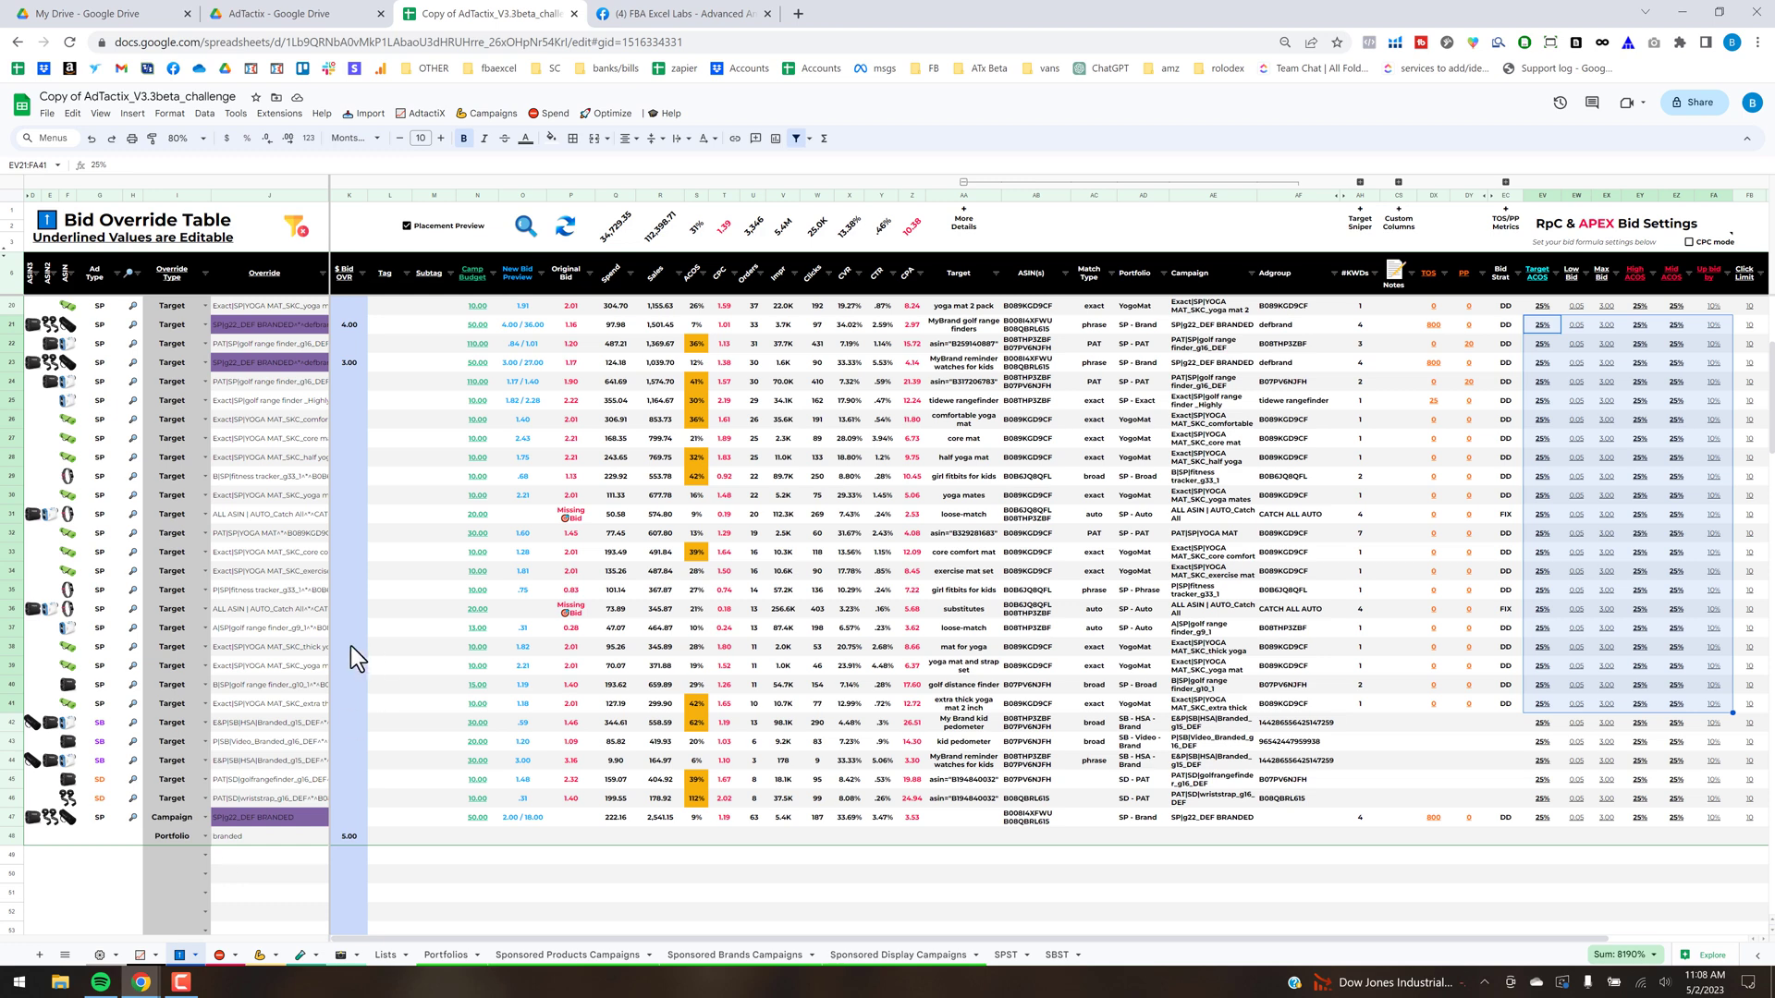
click(203, 856)
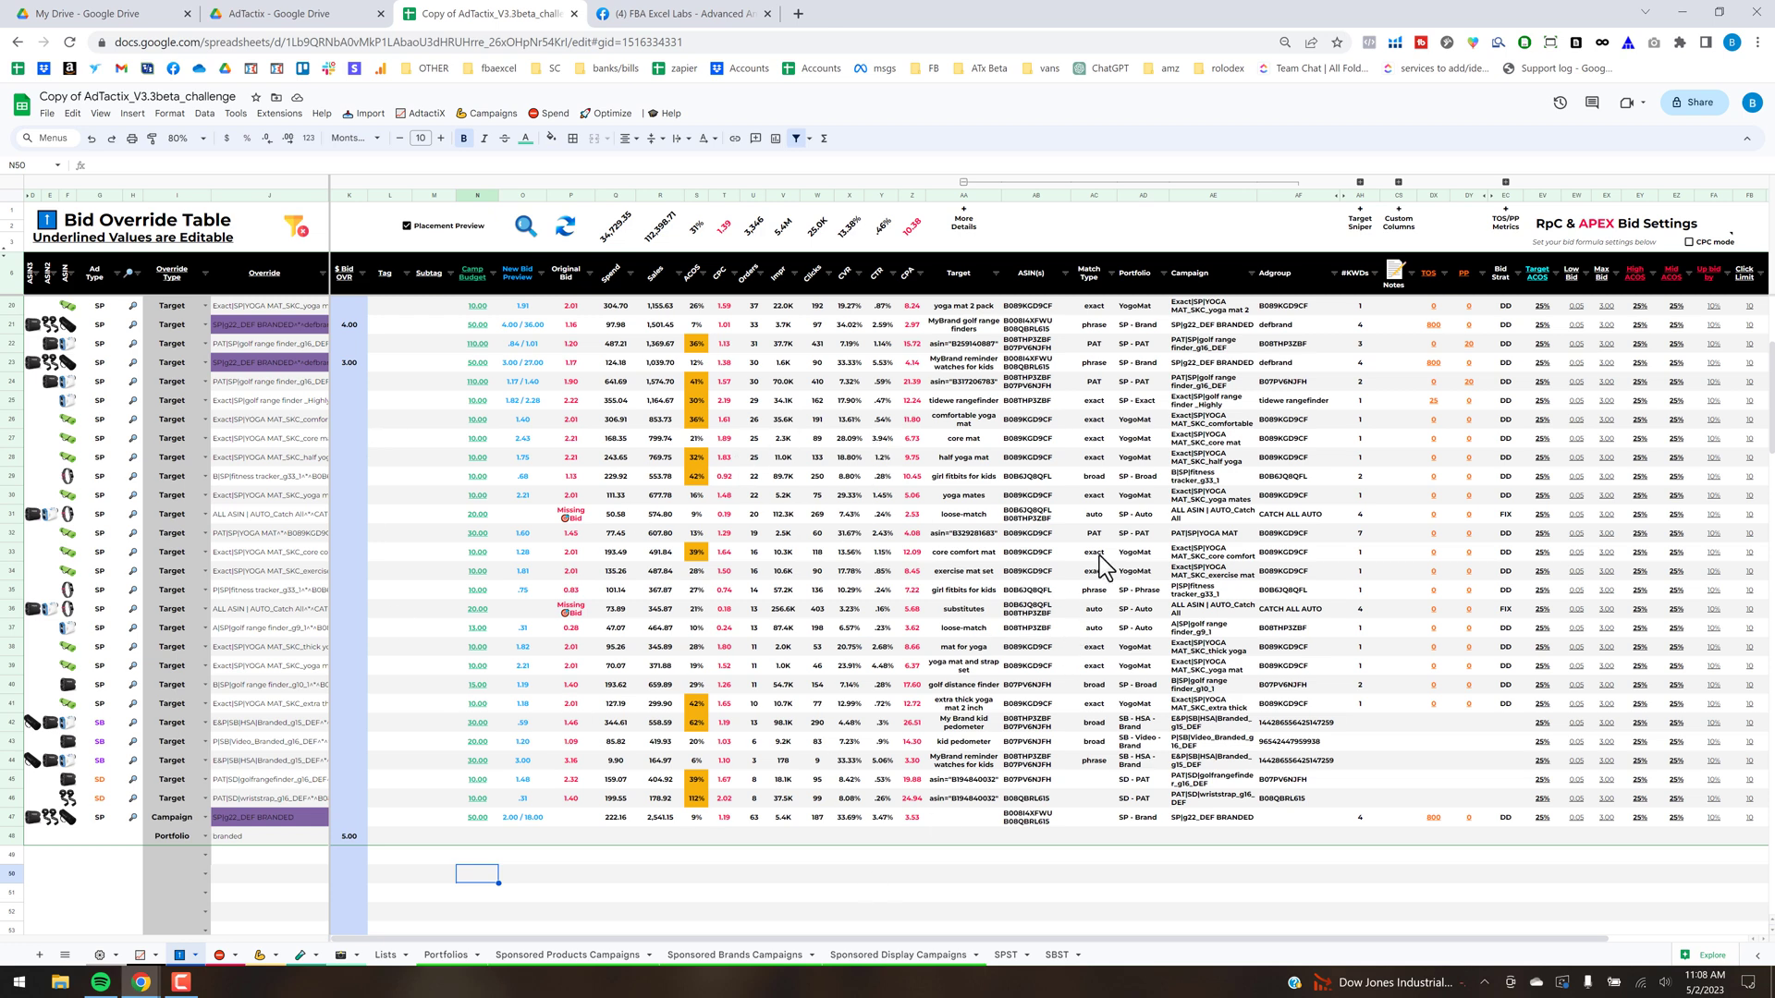
scroll(539, 429, up, 2)
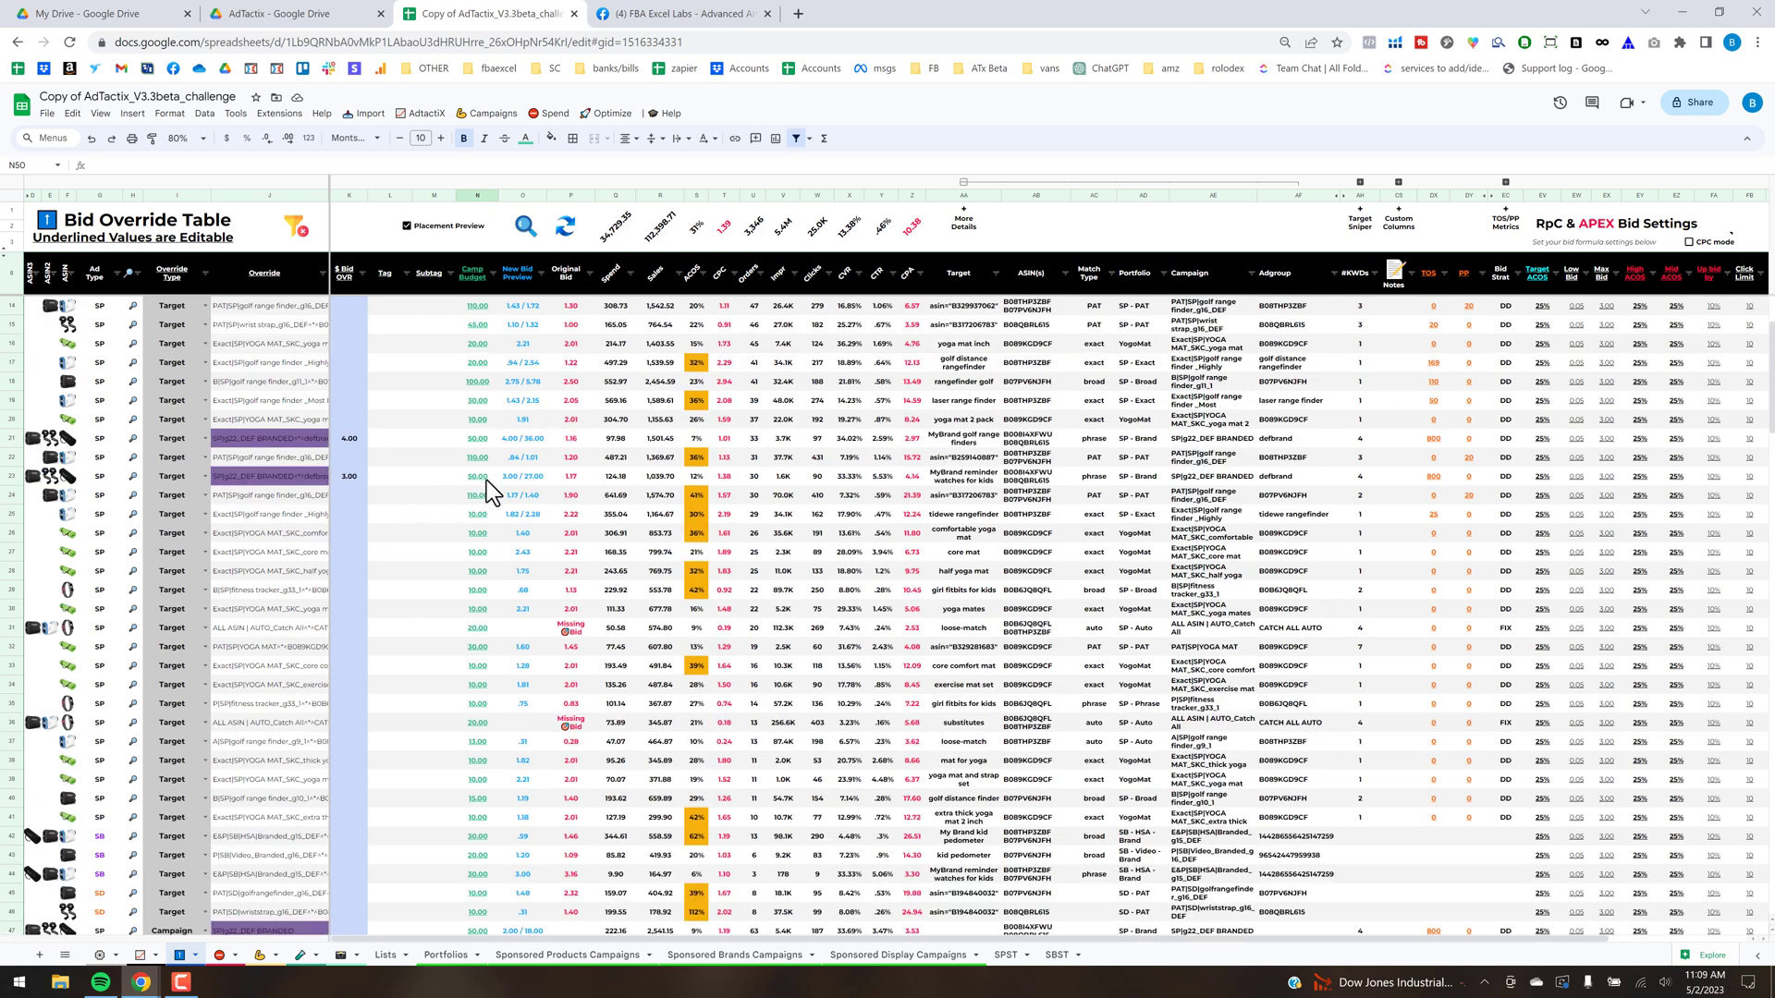
Check the optimization questions in the Facebook group post, including the one on override types, and return to the override sheet
click(658, 16)
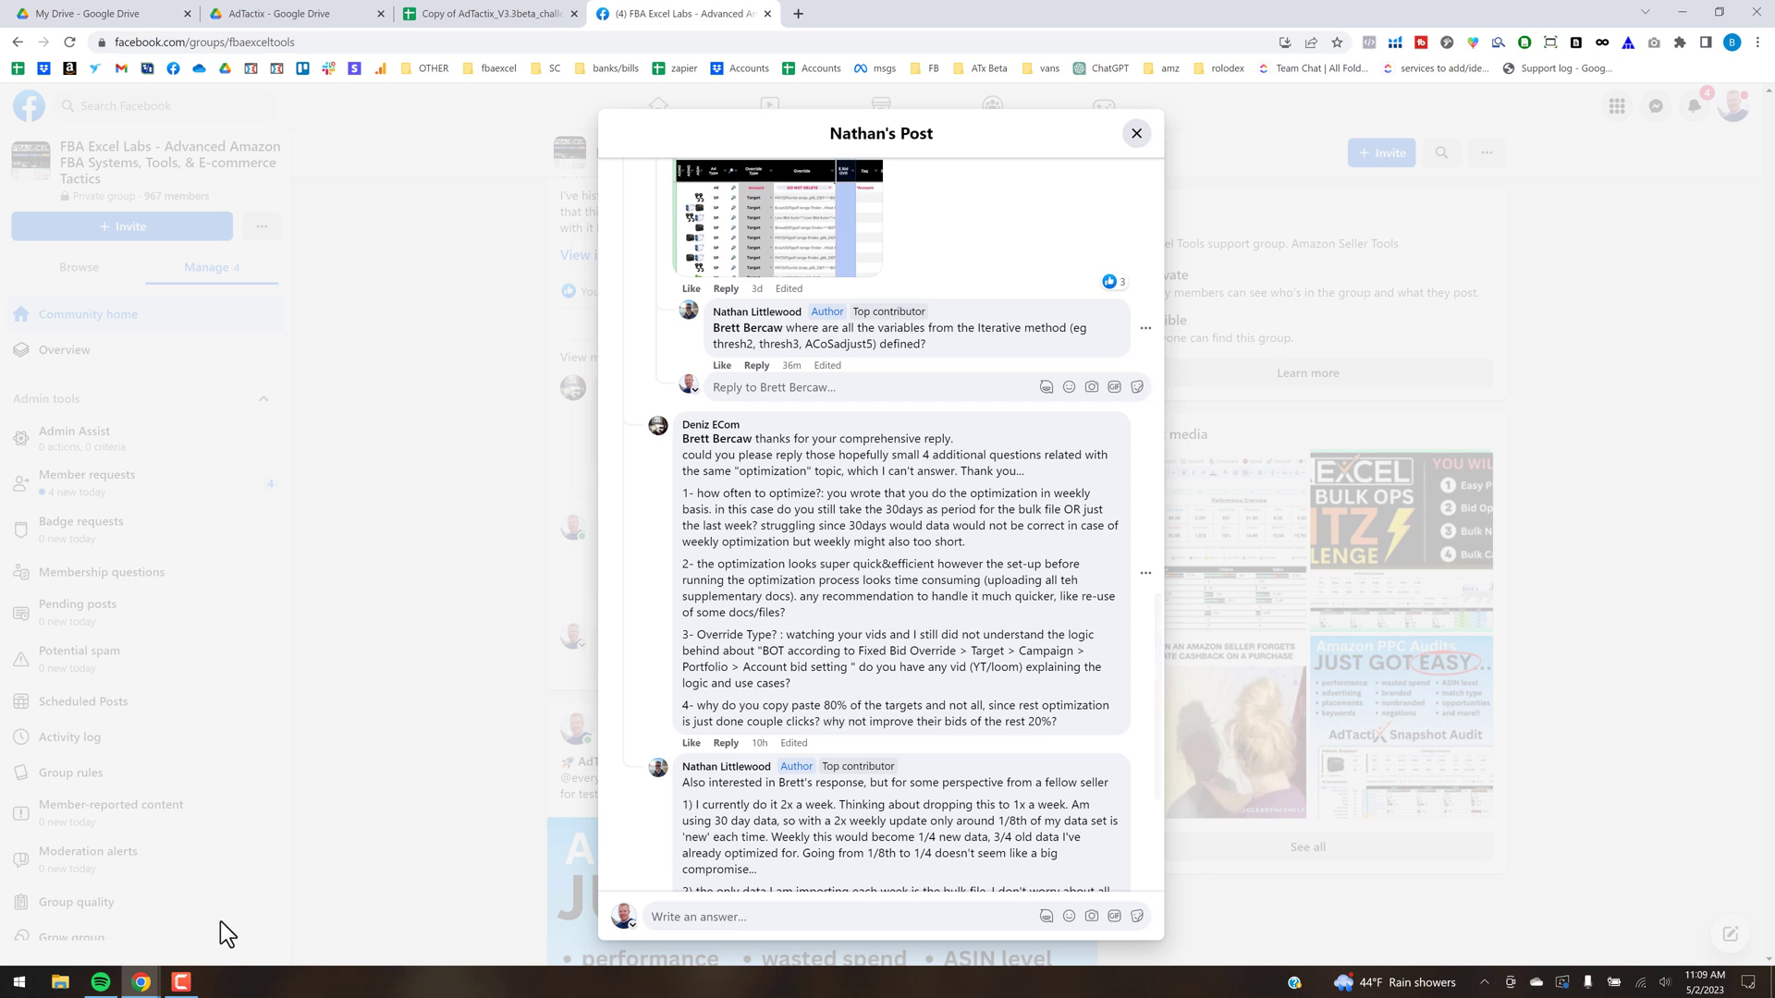
mouse_move(141, 985)
click(520, 15)
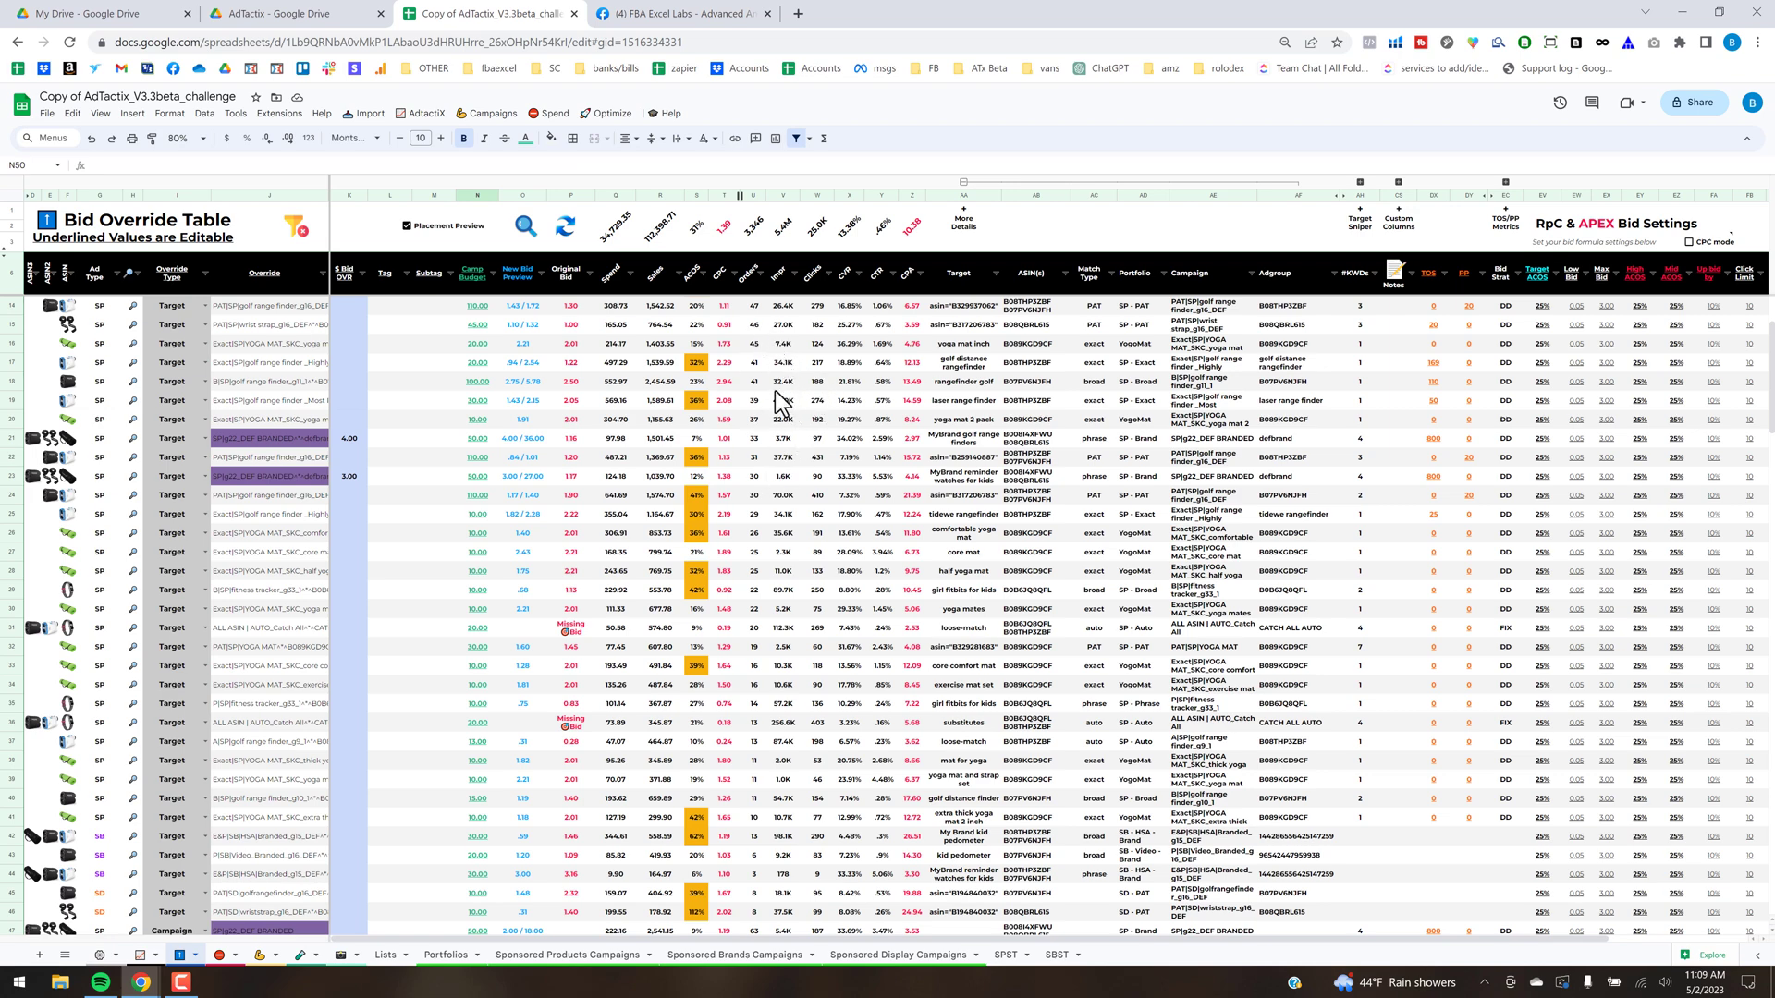
Examine the target-level RpC & APEX bid settings in rows 8 to 15 and the ACOS of the target in row 8
scroll(782, 397, up, 1)
scroll(769, 325, up, 1)
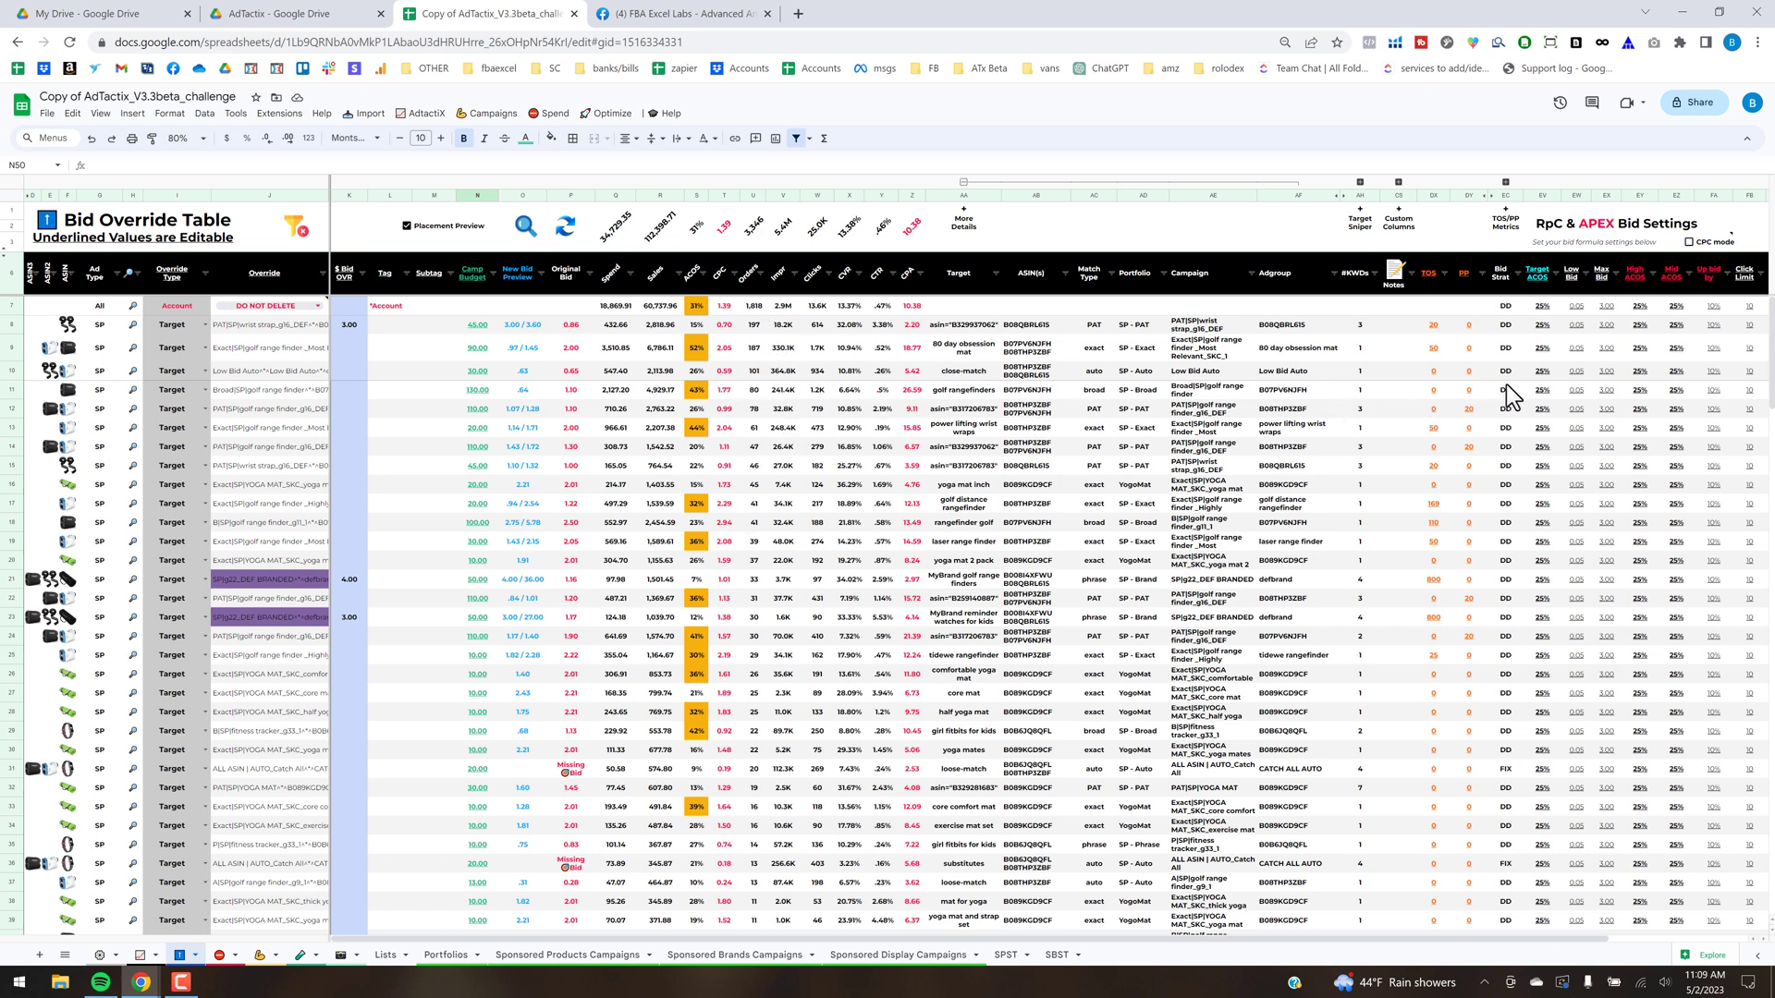
click(1540, 326)
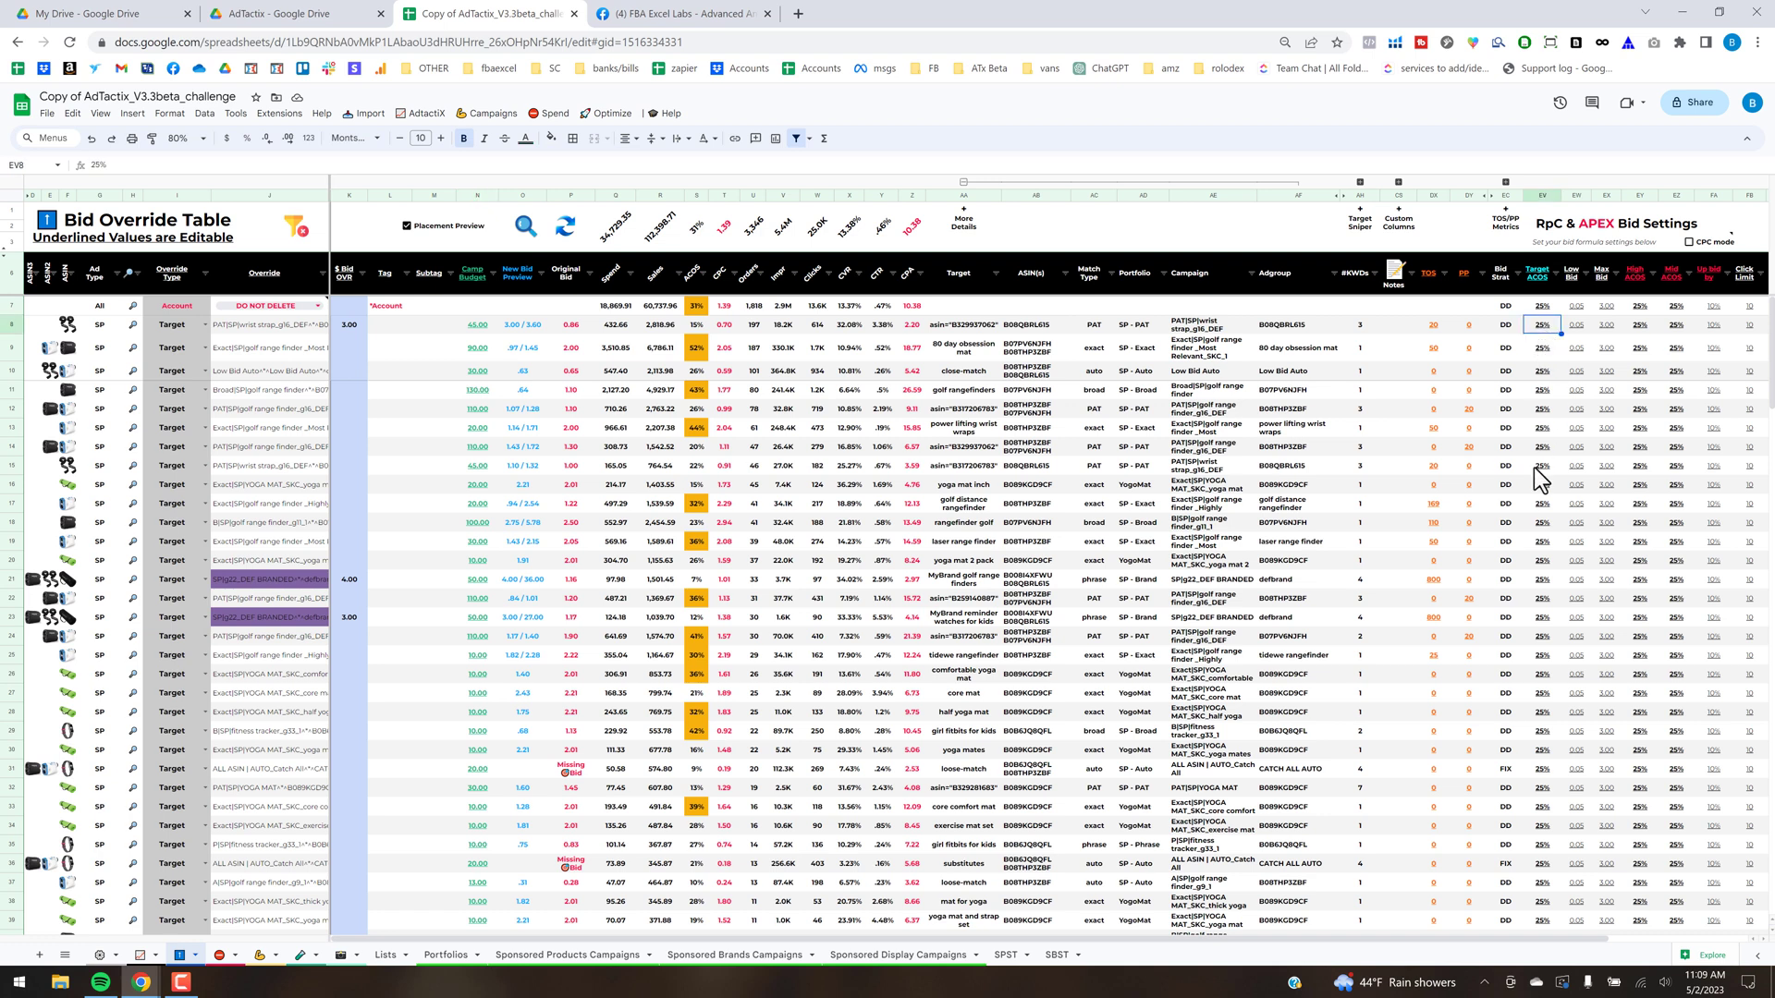
click(1676, 326)
click(1712, 465)
shift+click(1711, 326)
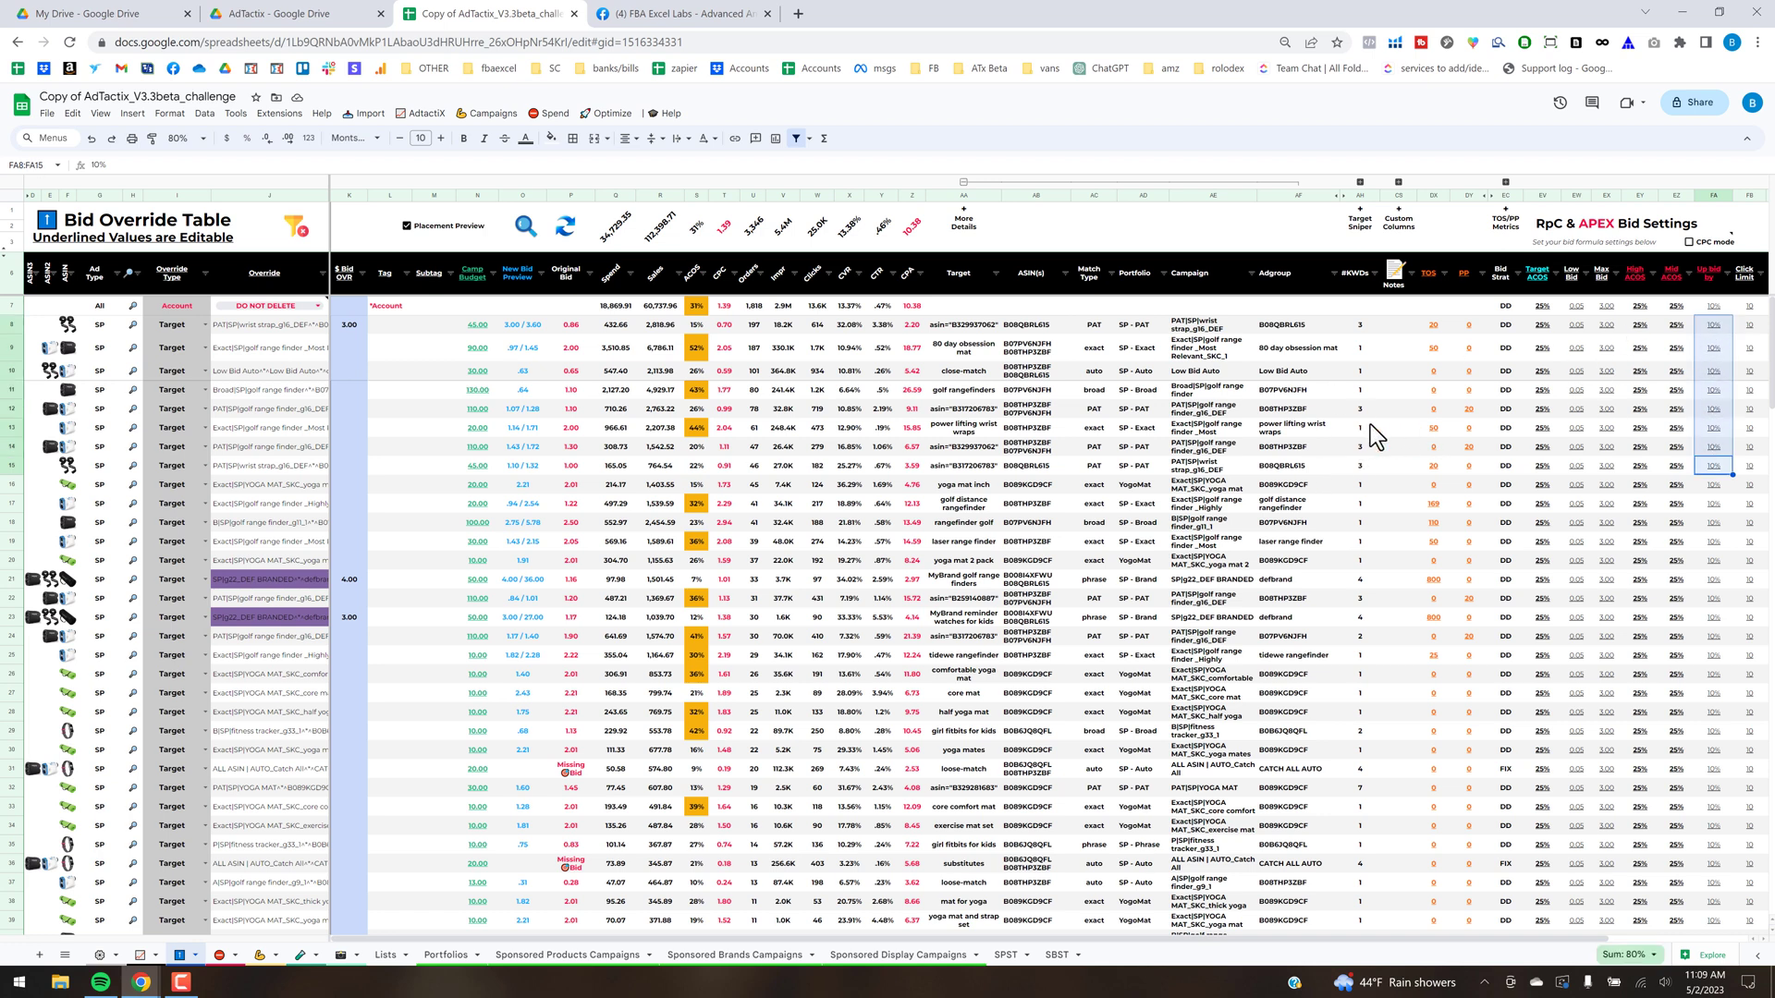
click(697, 325)
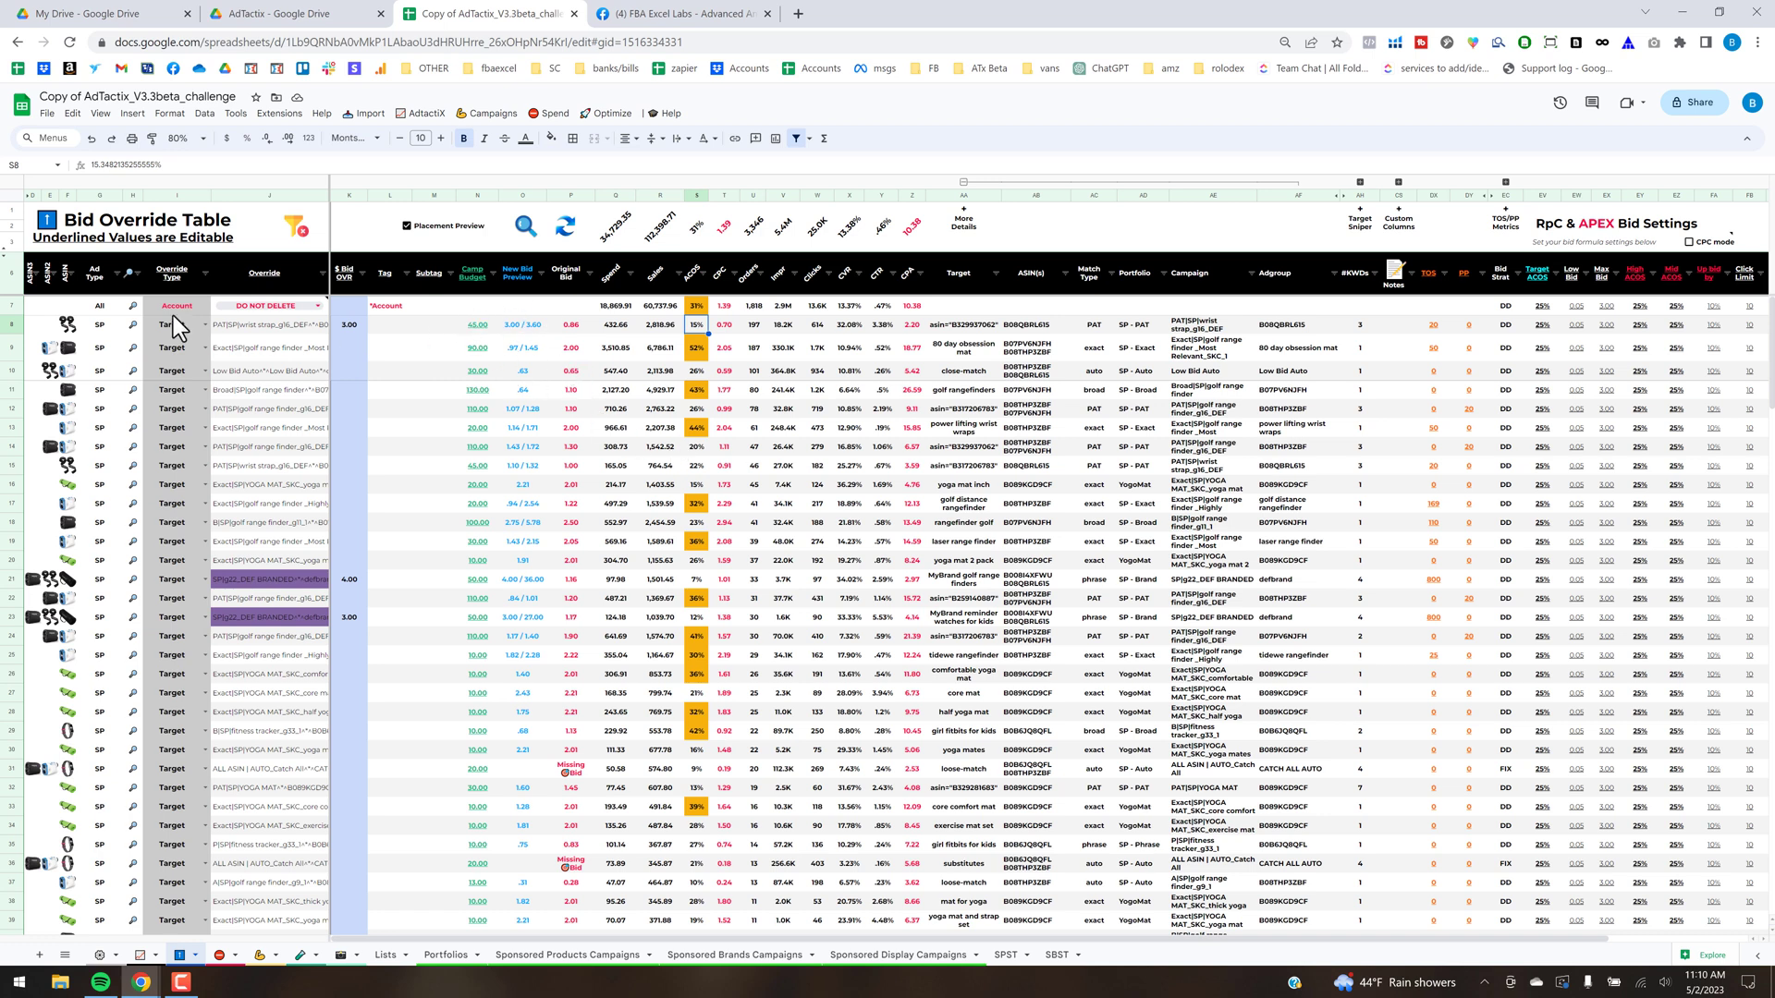
Examine the Account row's default bid settings, the campaign and portfolio overrides in rows 47 and 48, and row 8's override type options
click(16, 305)
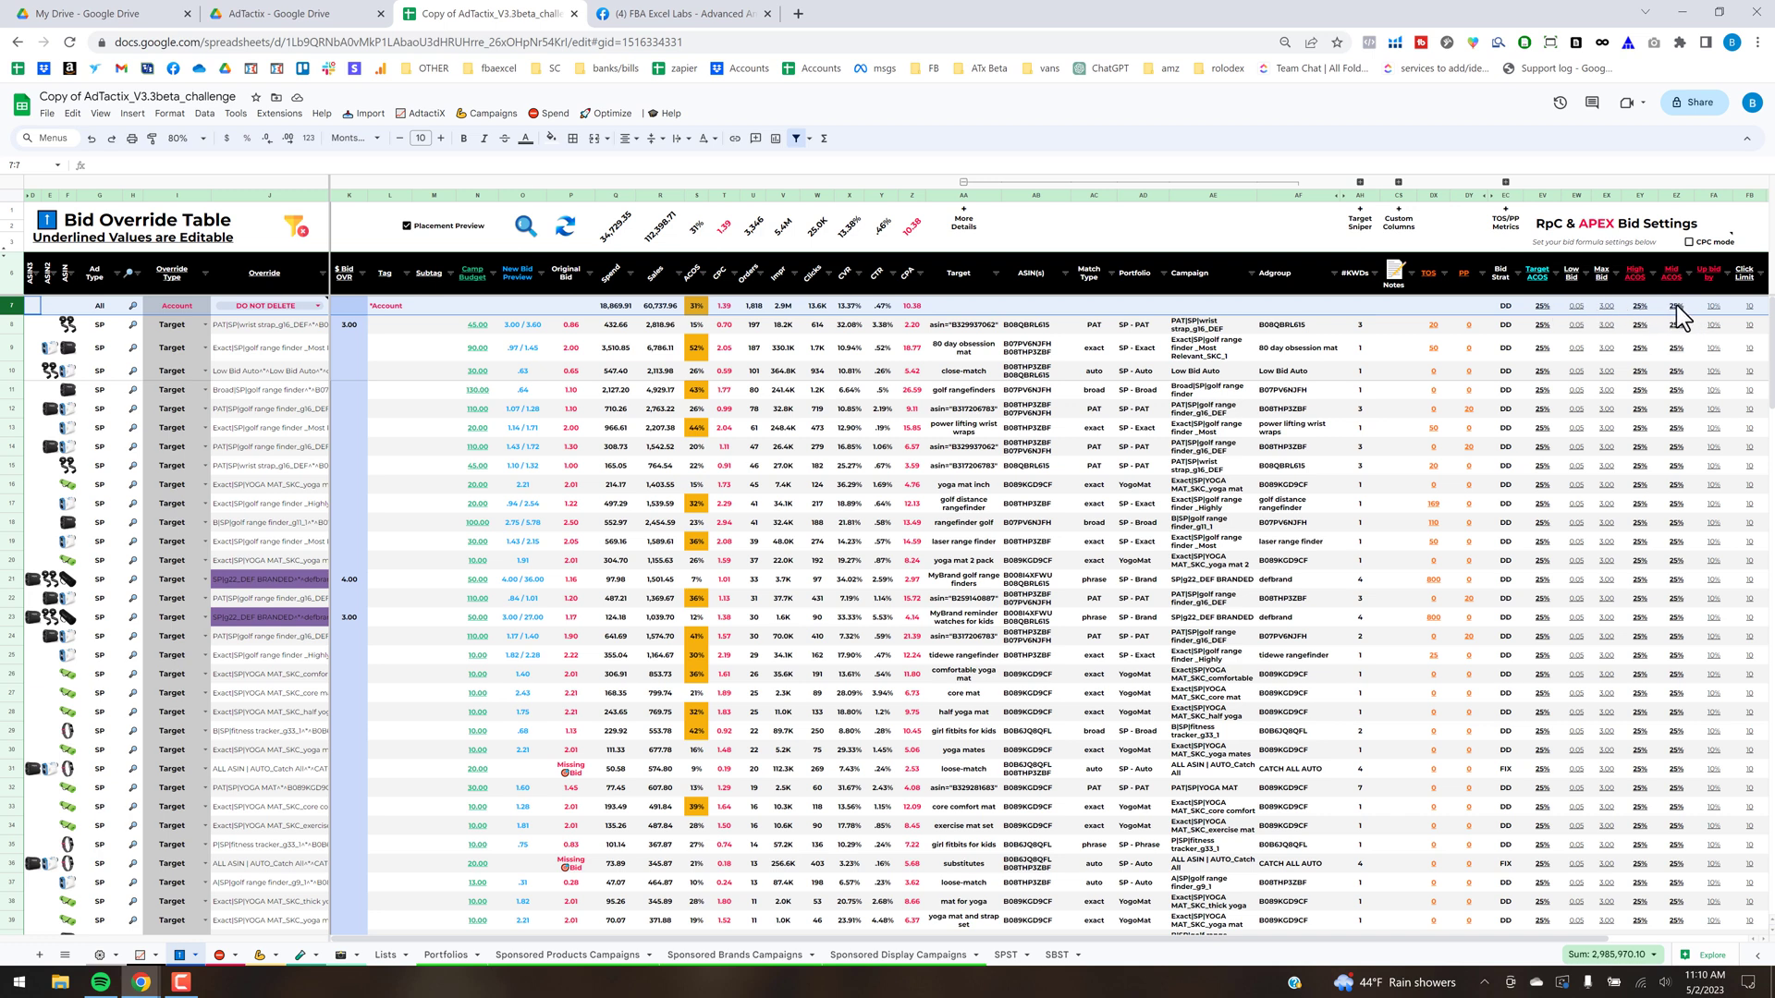
mouse_move(1702, 278)
scroll(801, 595, down, 2)
scroll(801, 595, down, 2)
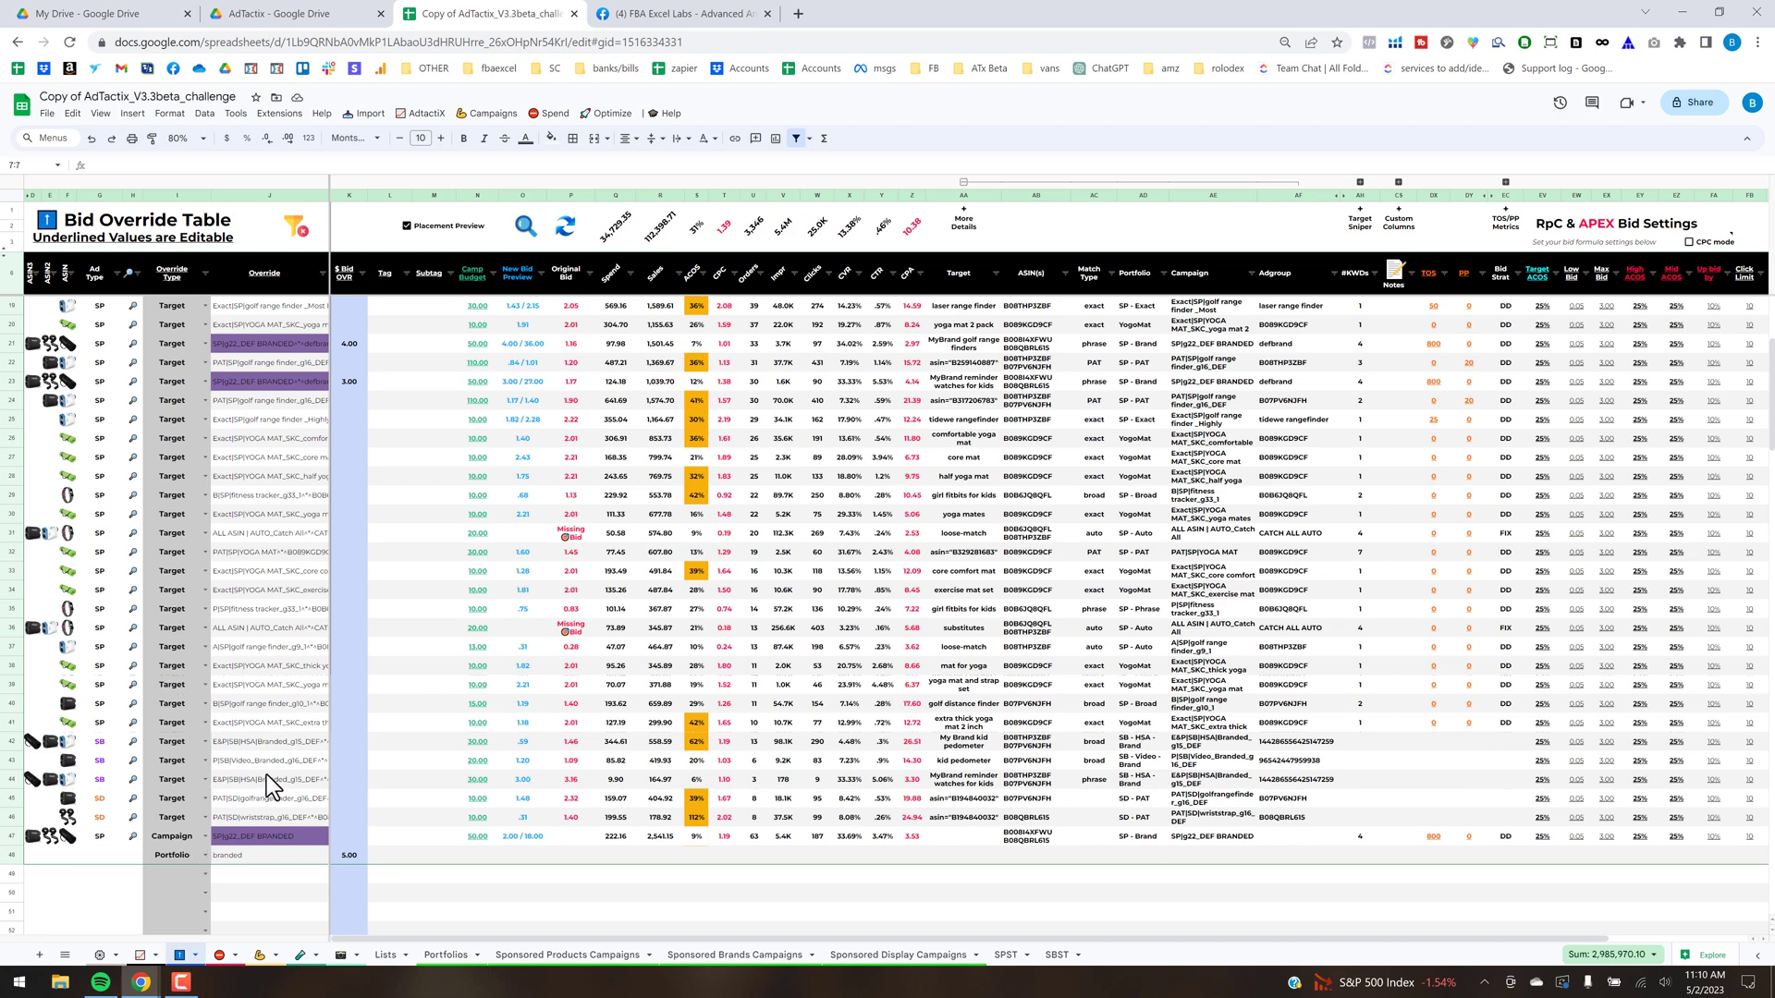
scroll(267, 773, up, 5)
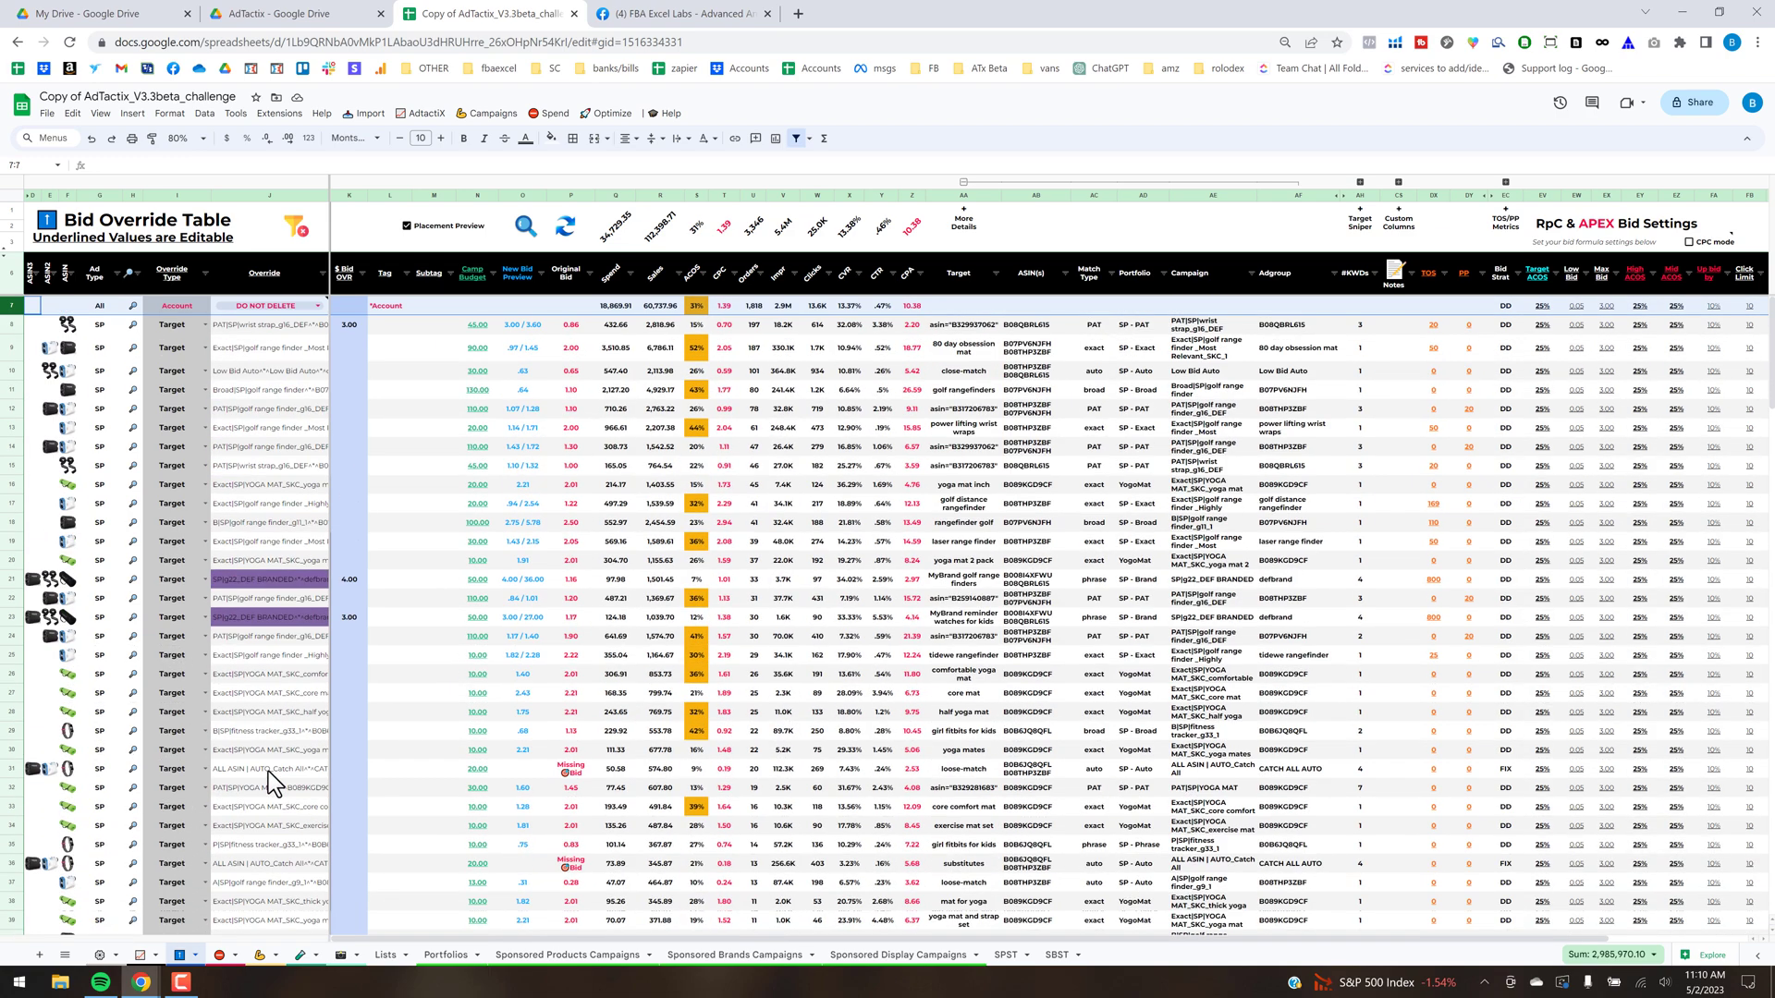
click(204, 324)
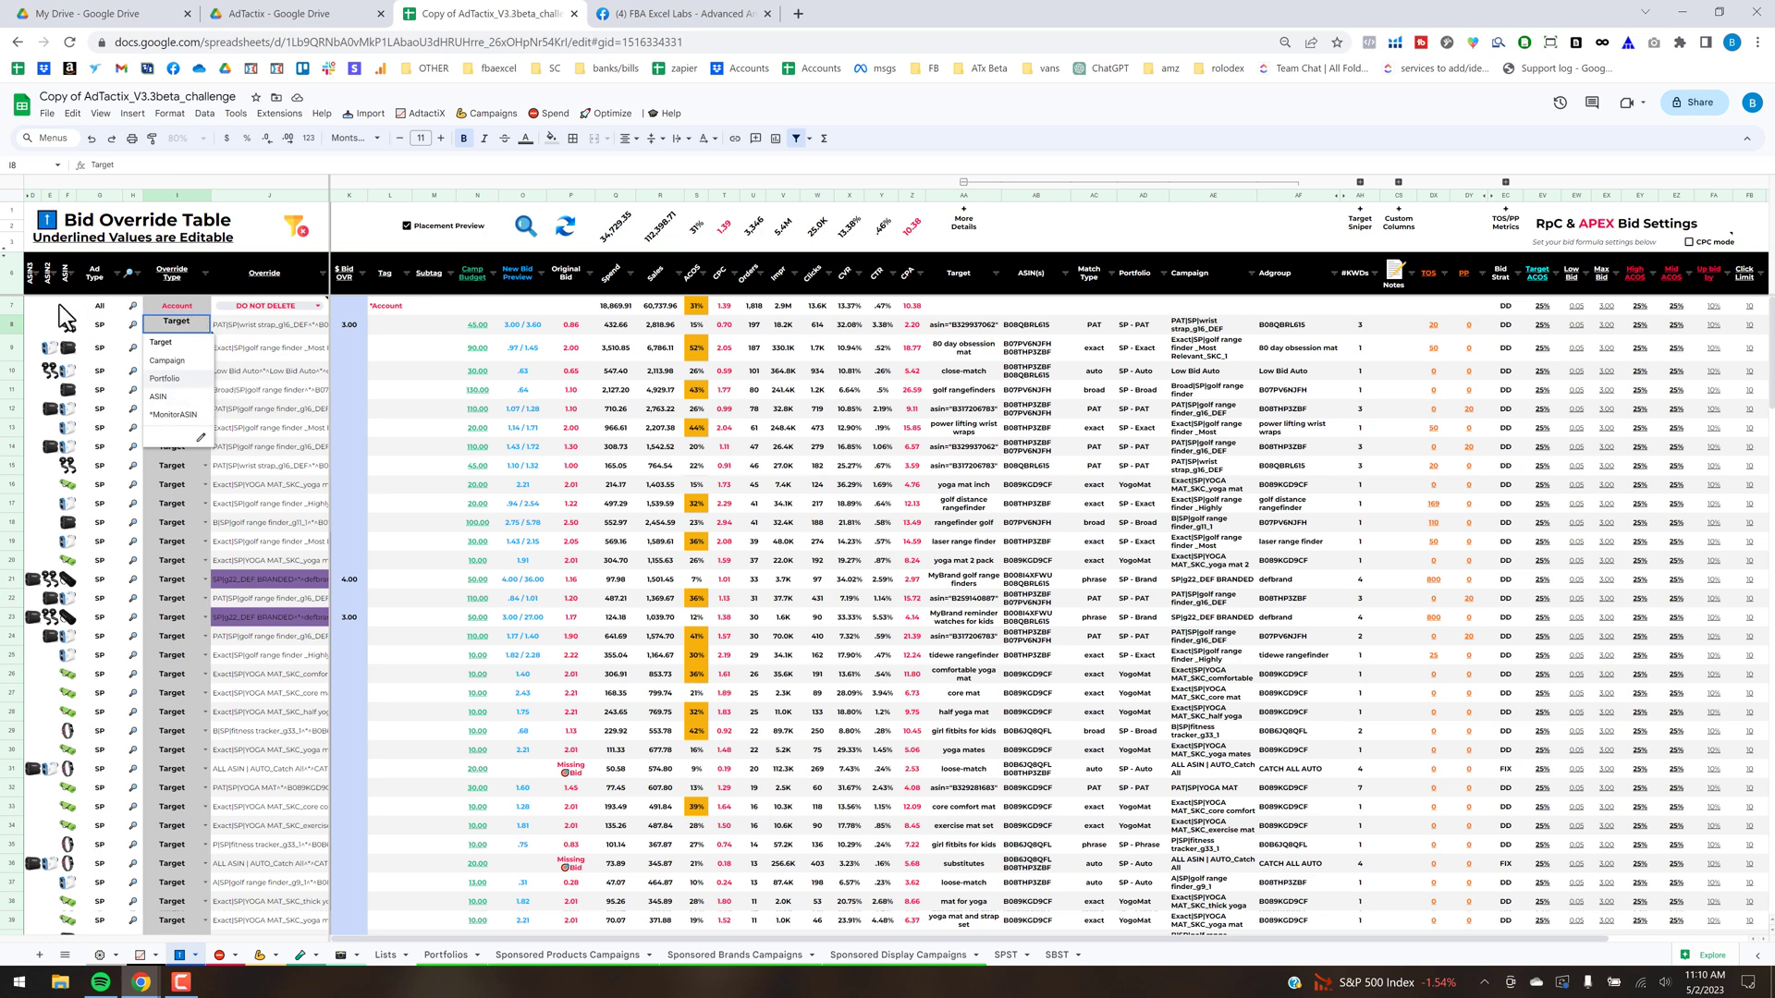
click(292, 396)
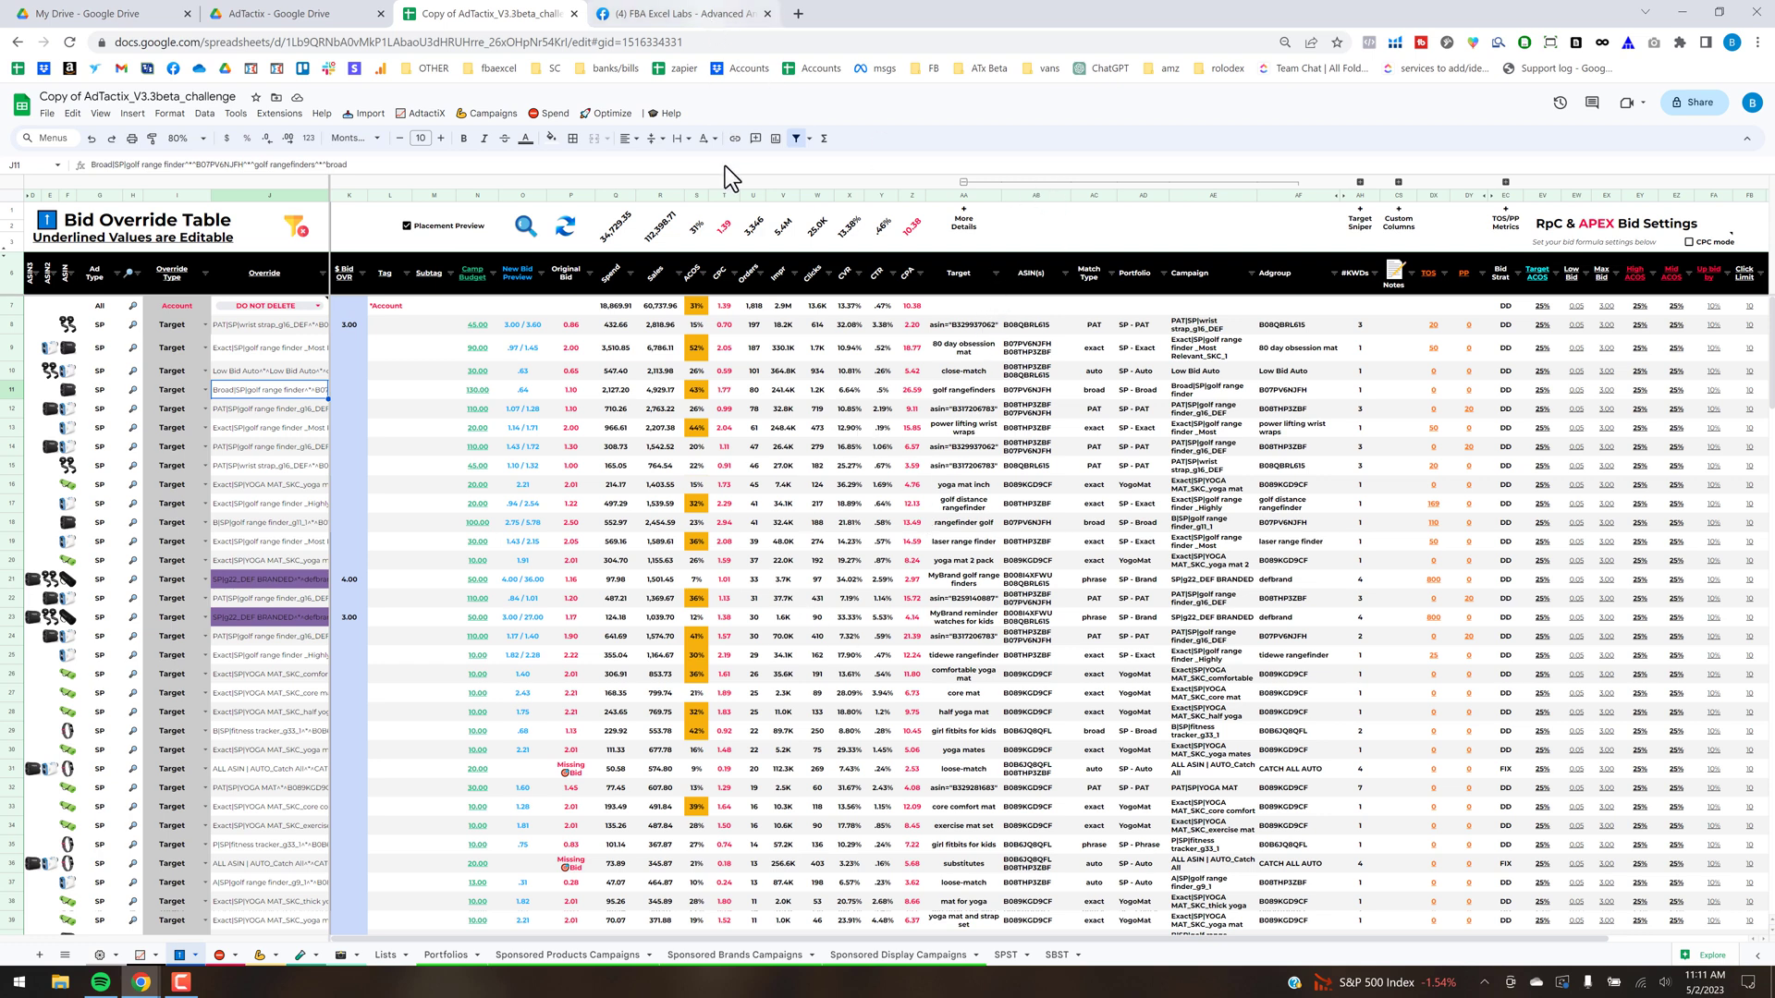
Switch to the Facebook group post and read the fellow seller's replies on optimization frequency, data imports, override layering and efficiency
key(ctrl+Tab)
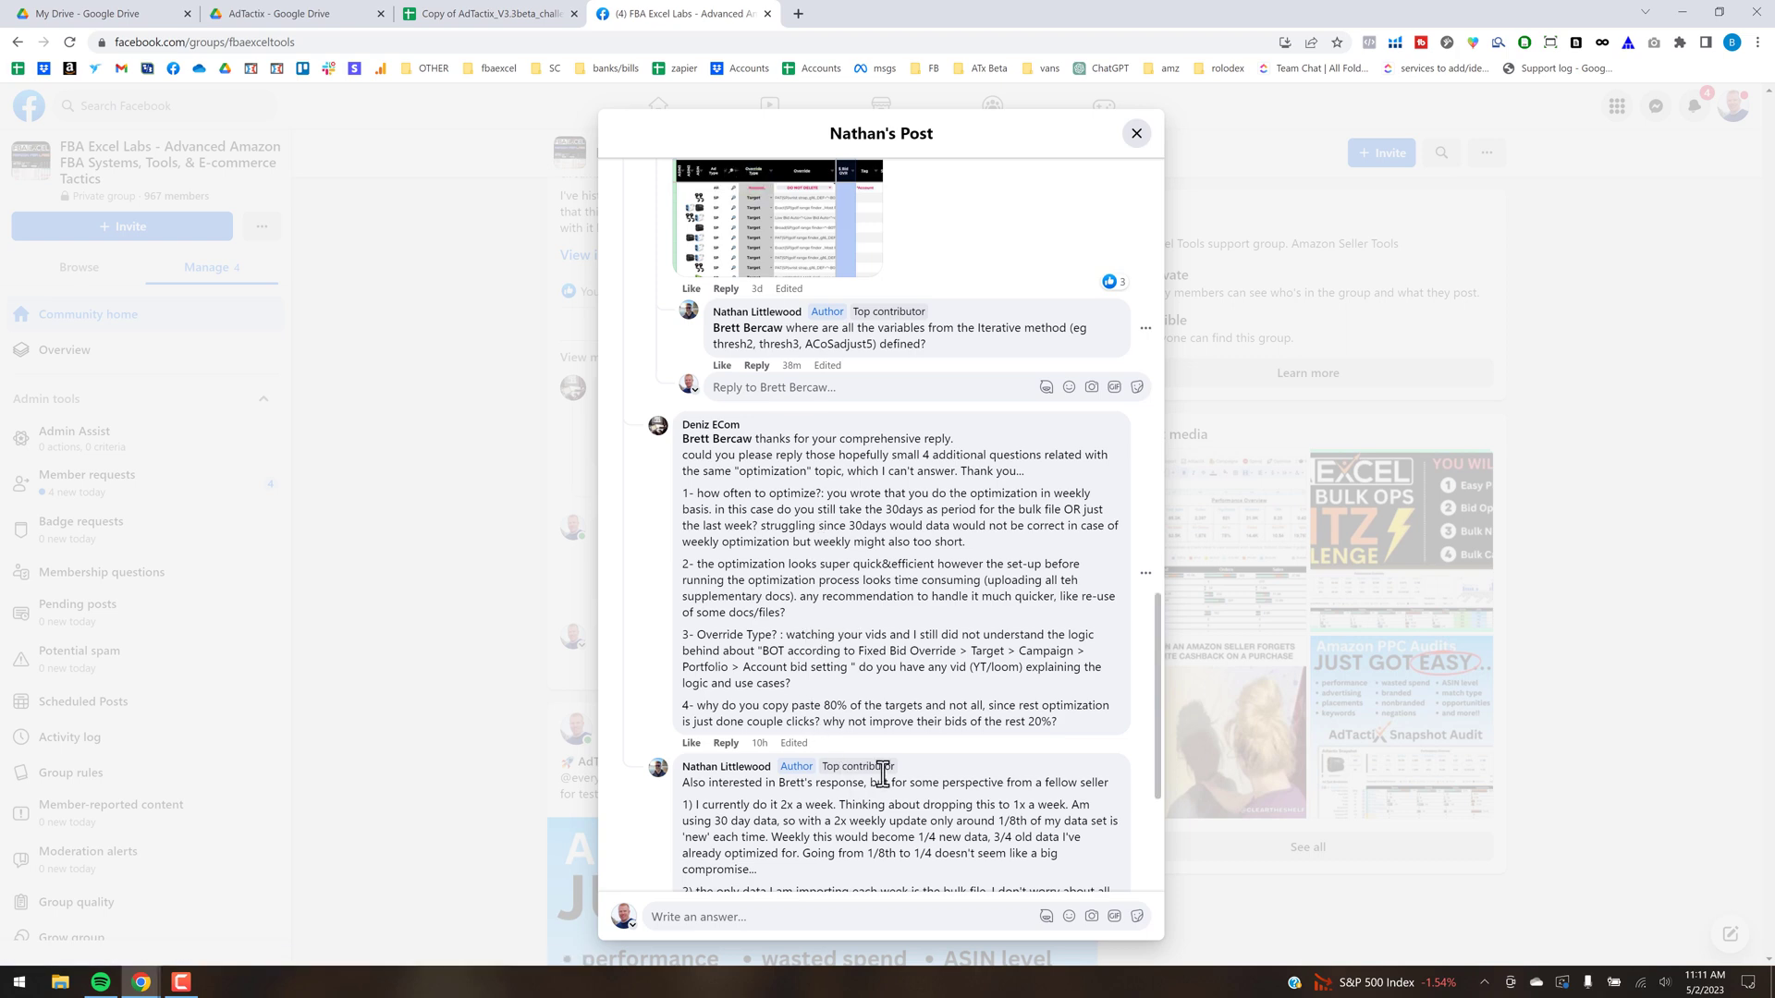
scroll(957, 777, down, 2)
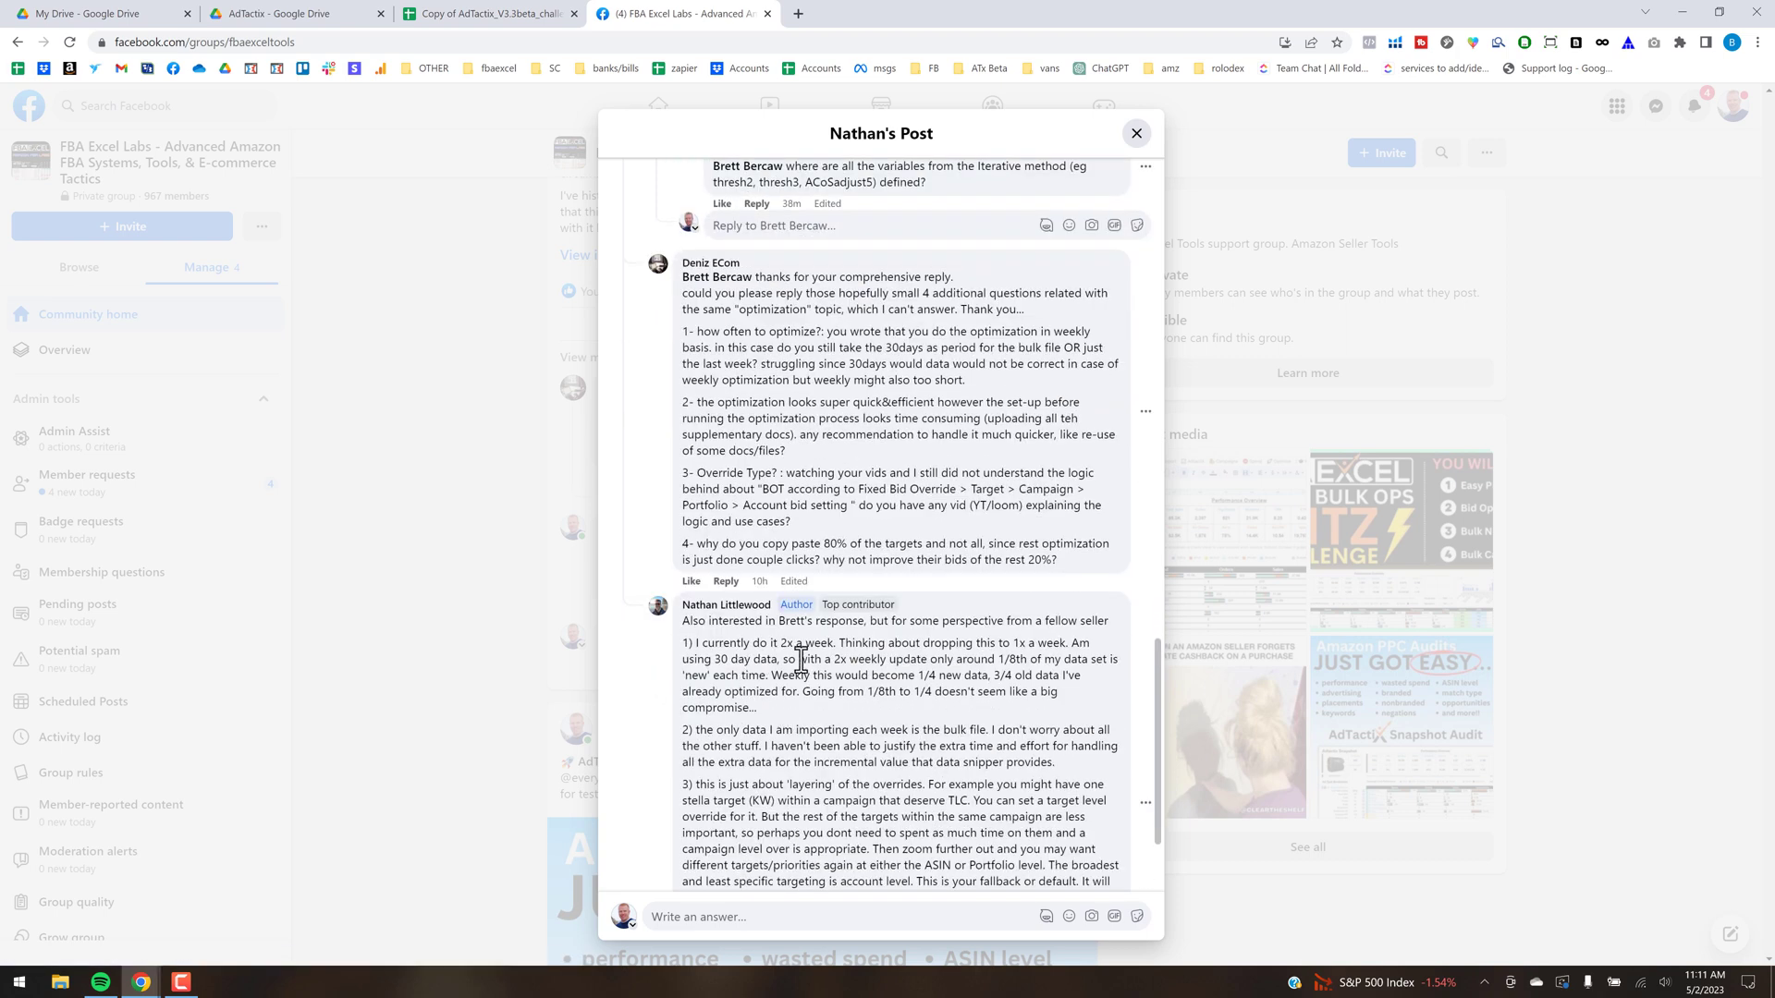
scroll(965, 753, down, 2)
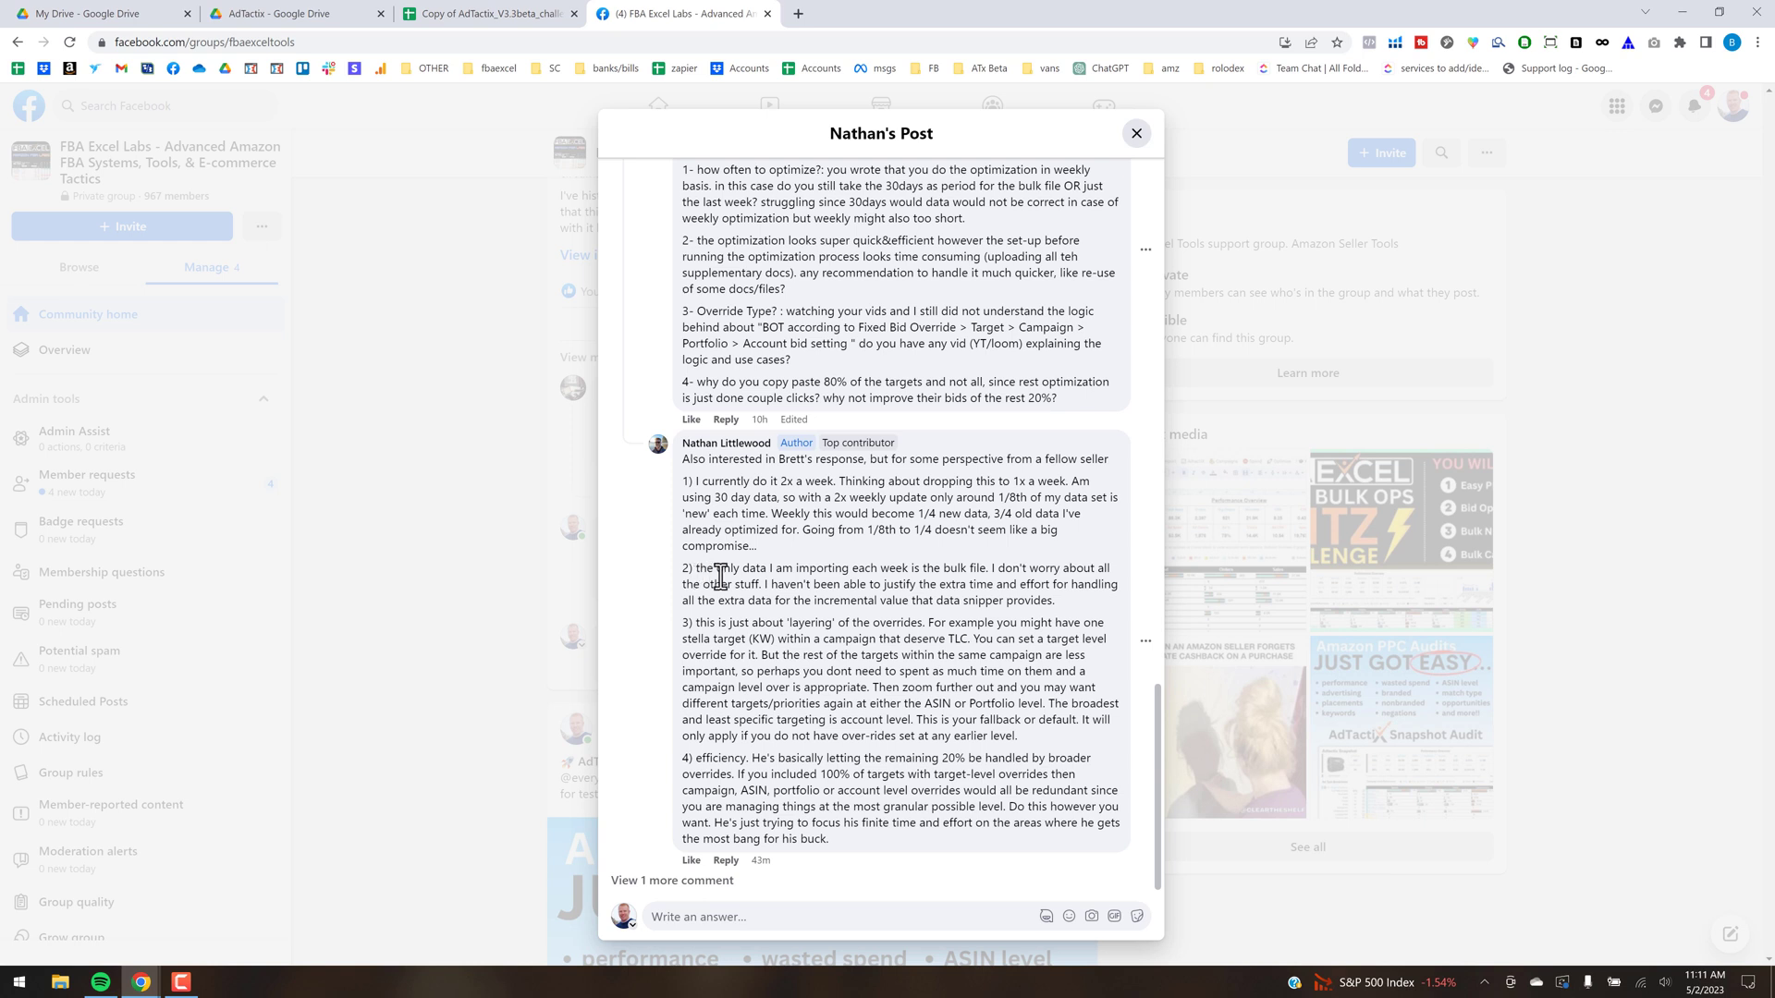
drag(700, 569, 873, 585)
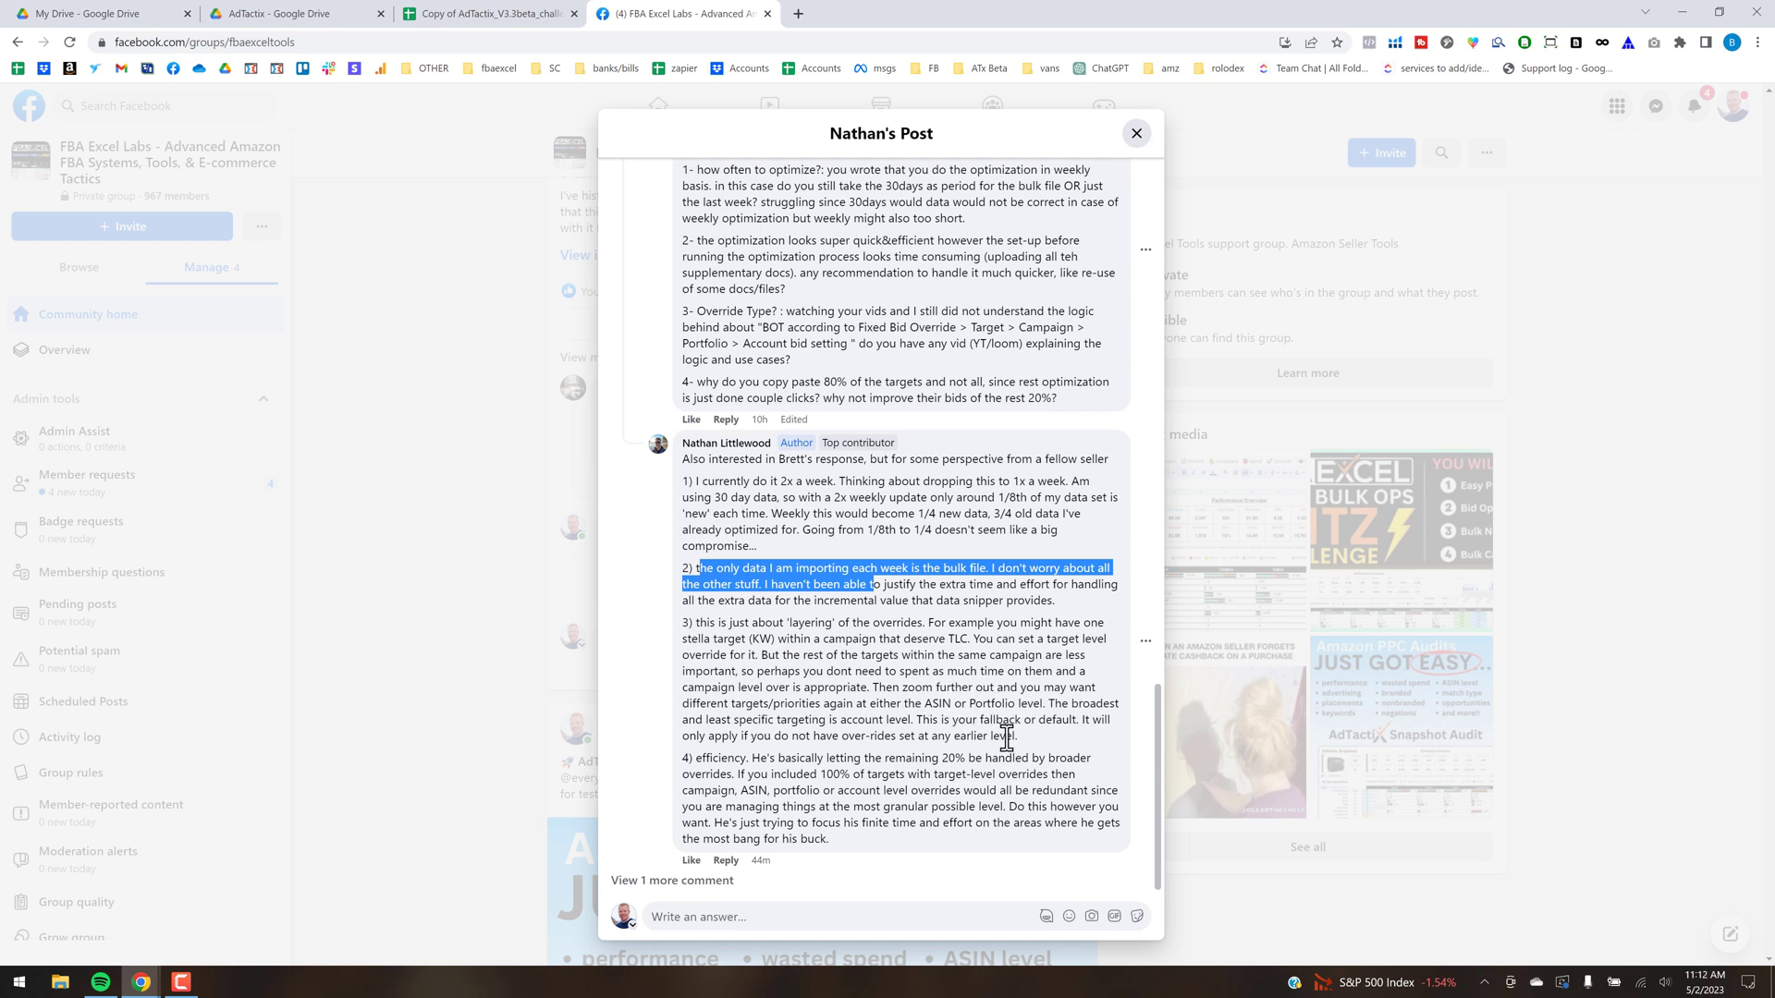
click(868, 739)
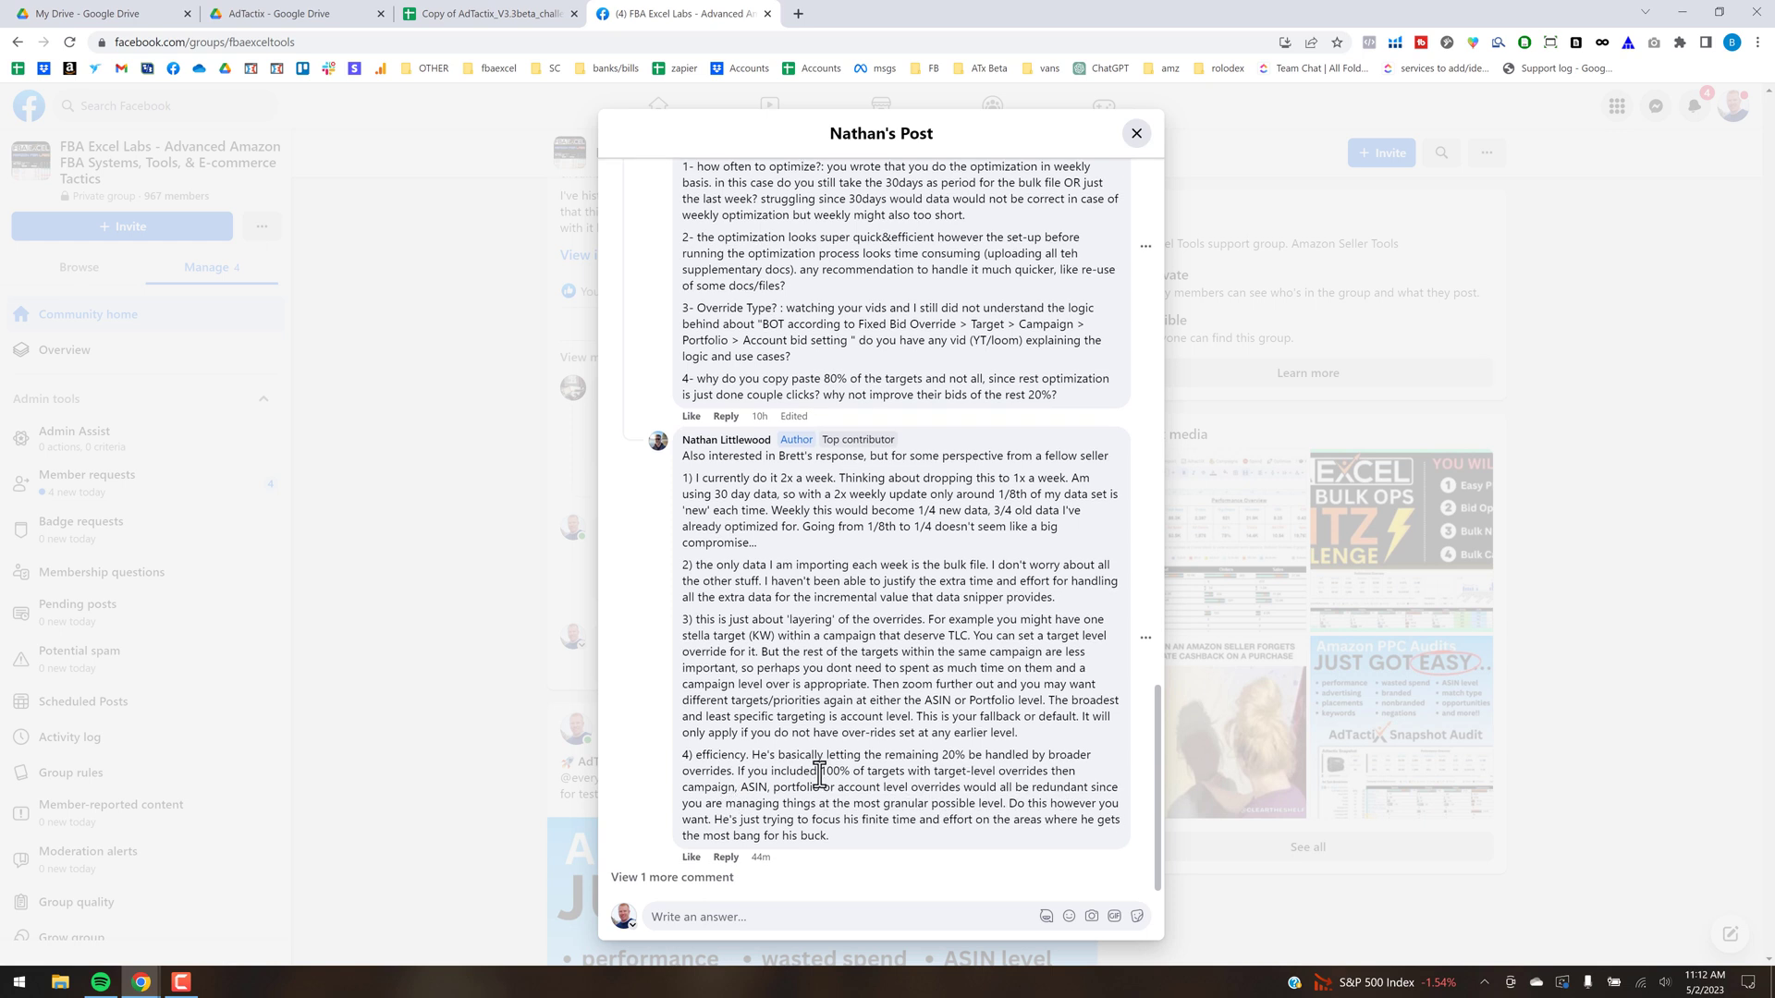
scroll(818, 771, down, 1)
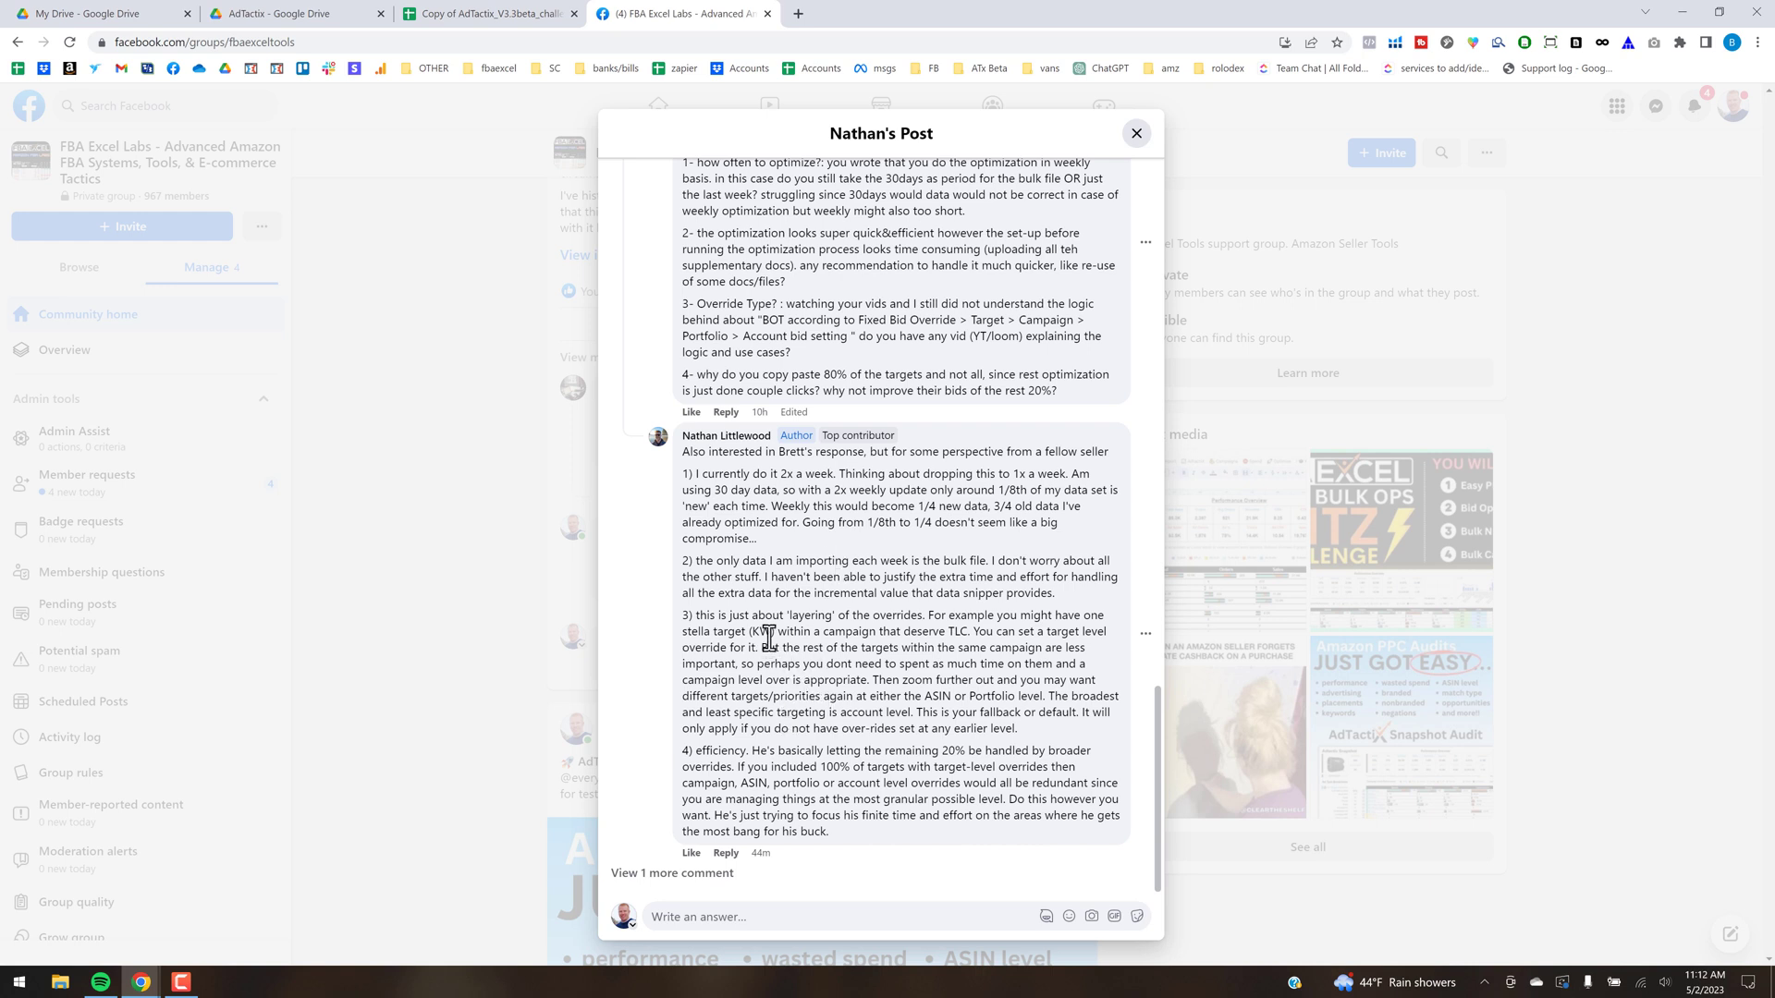
scroll(839, 618, up, 4)
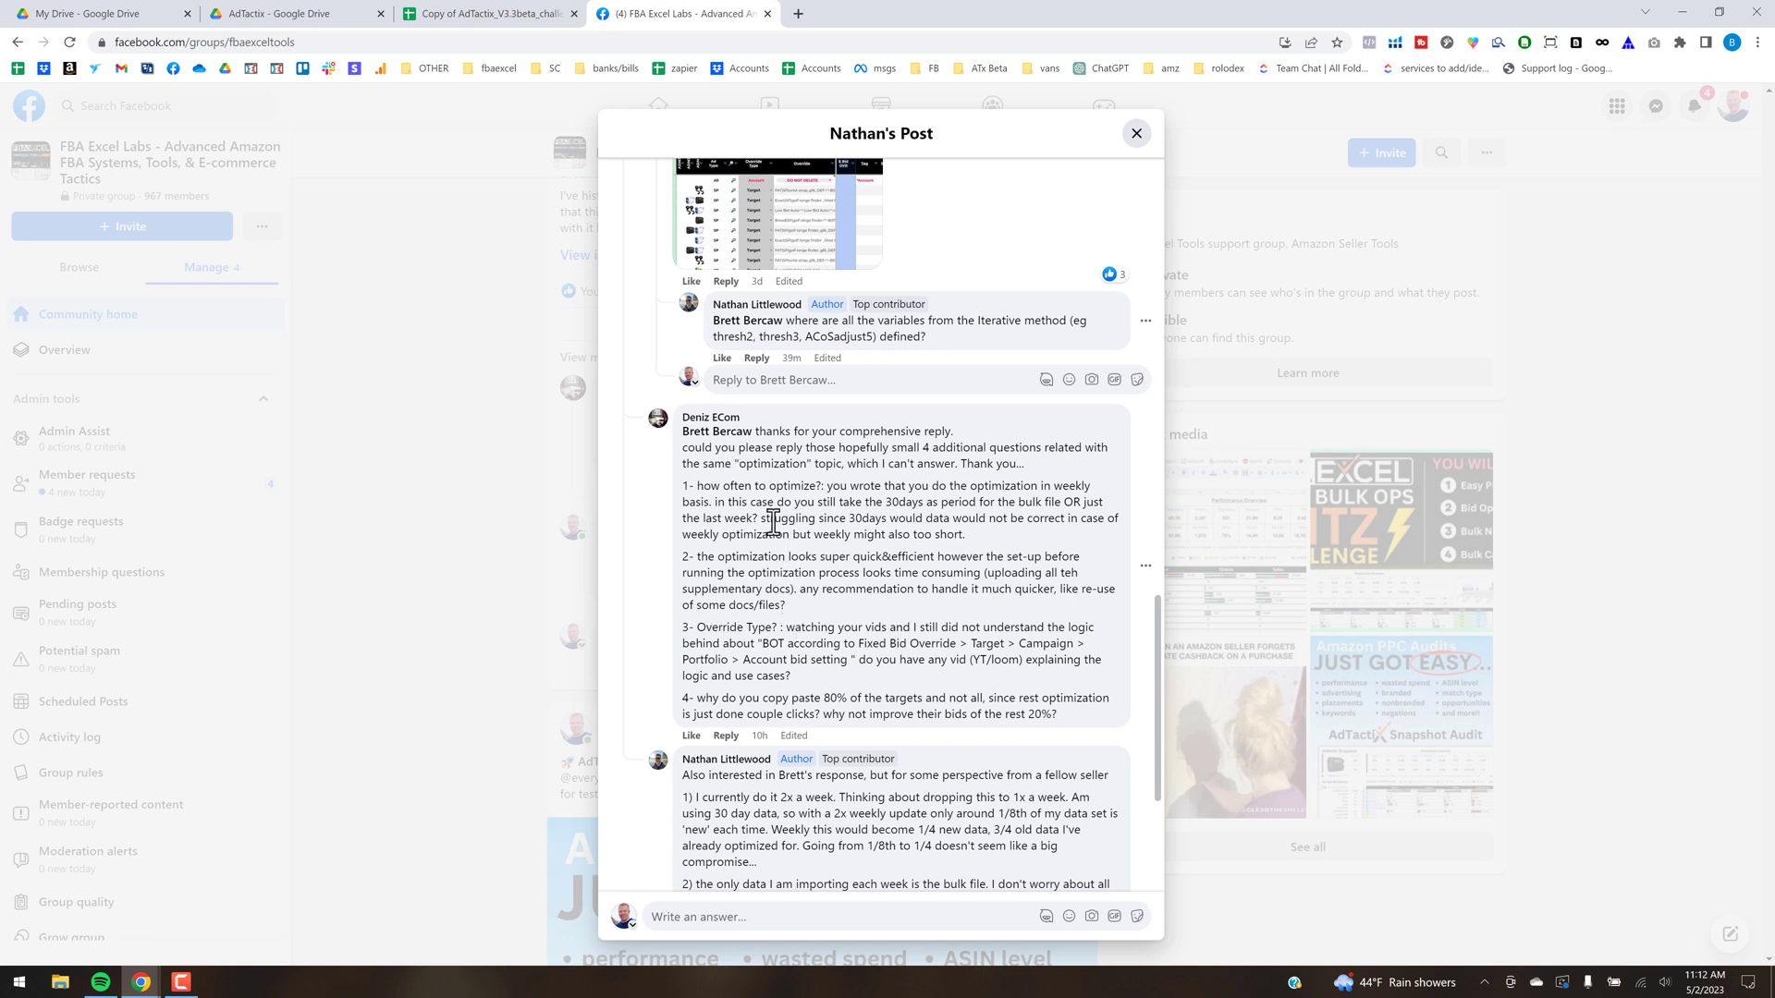
Return to the override sheet and examine row 18's override type options, the Sponsored Products bid optimization formulas and the override rows
click(488, 13)
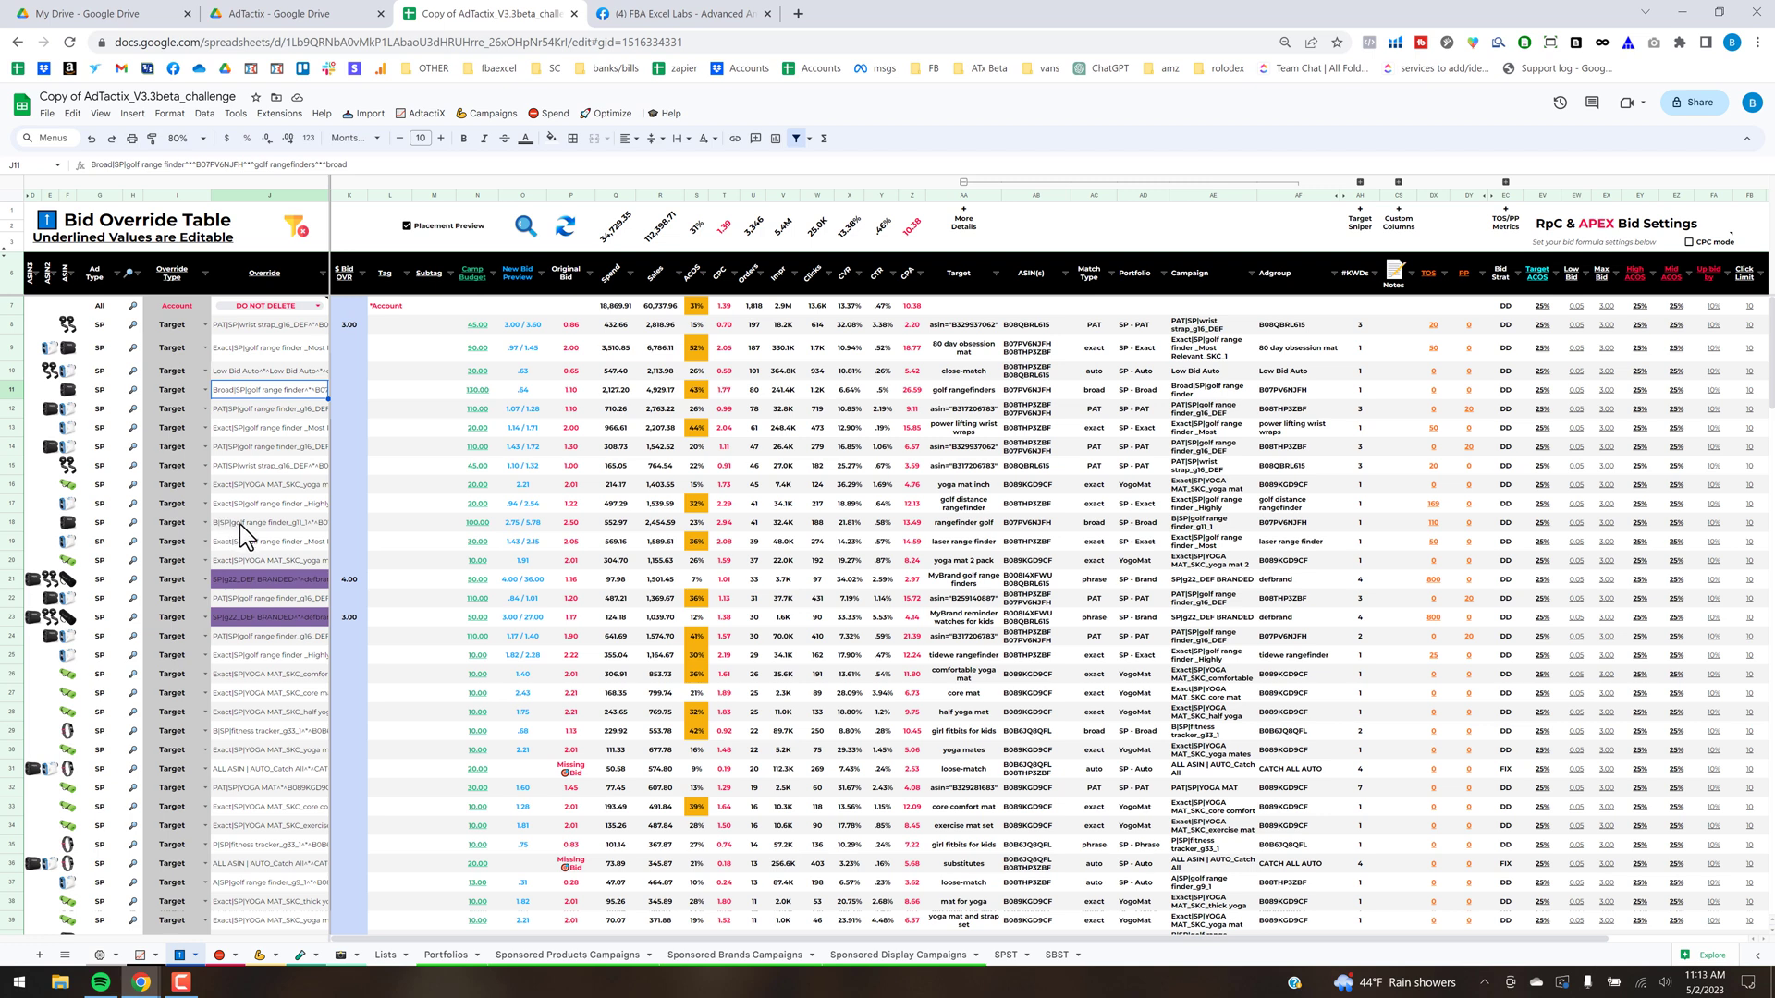
click(264, 527)
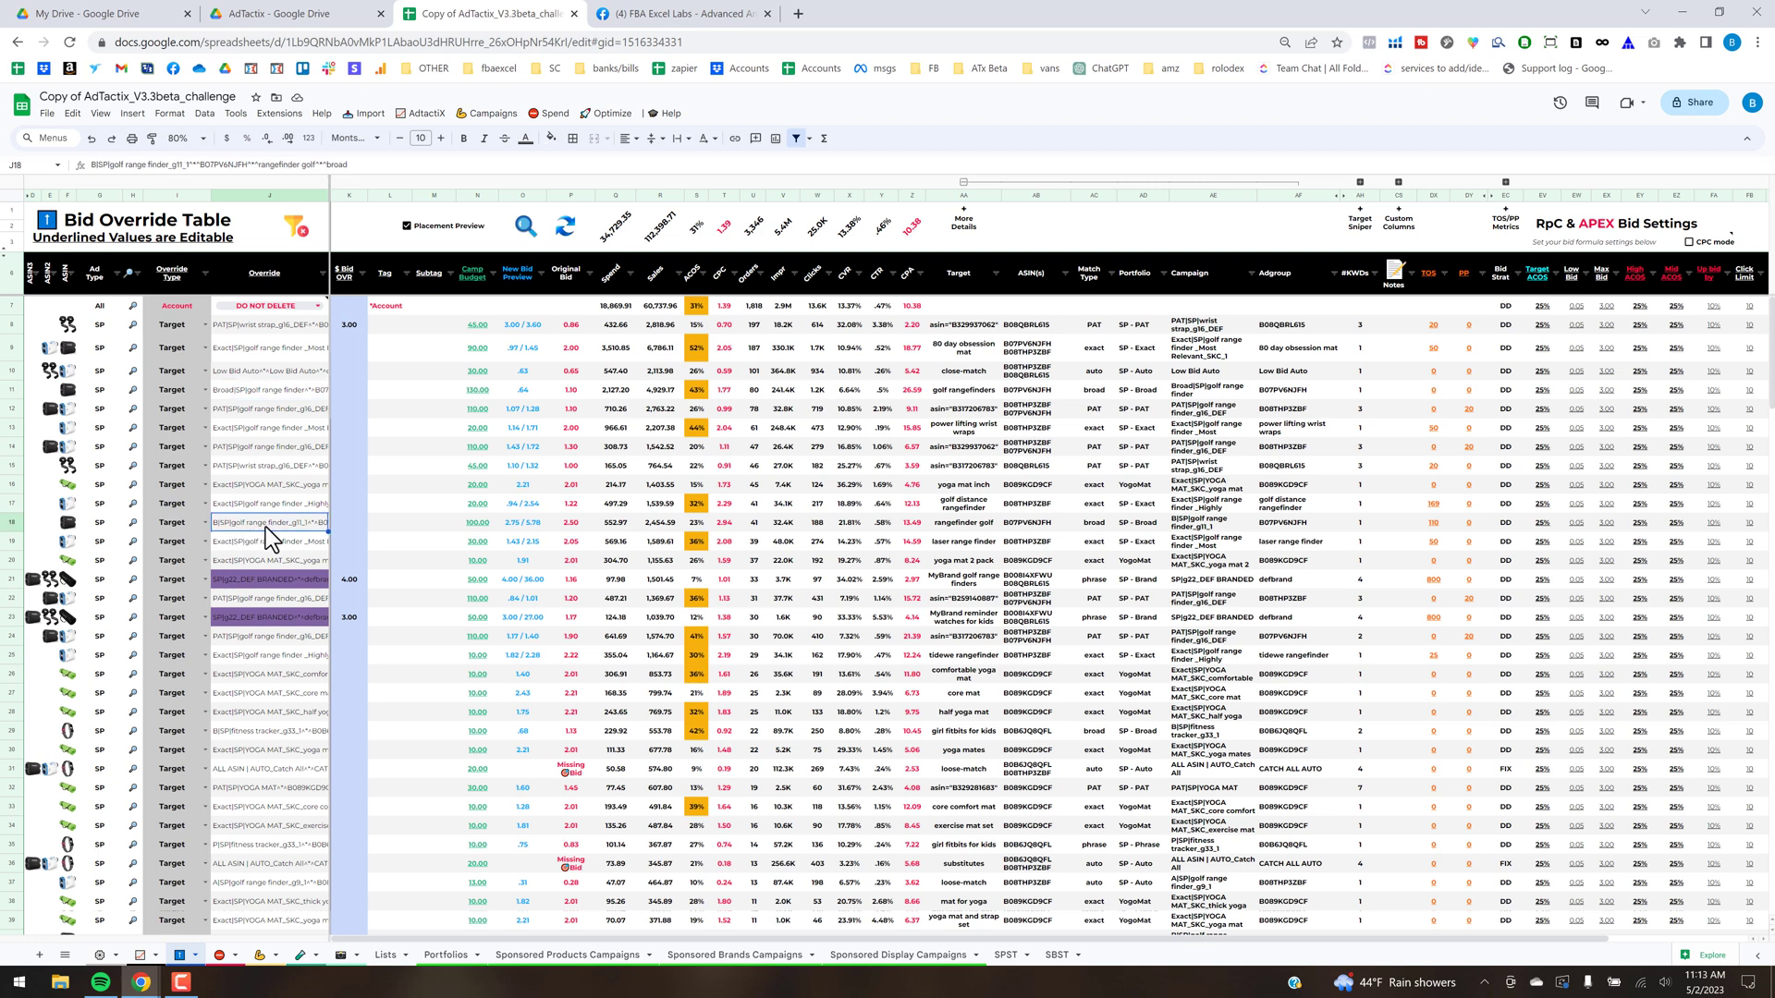
click(204, 523)
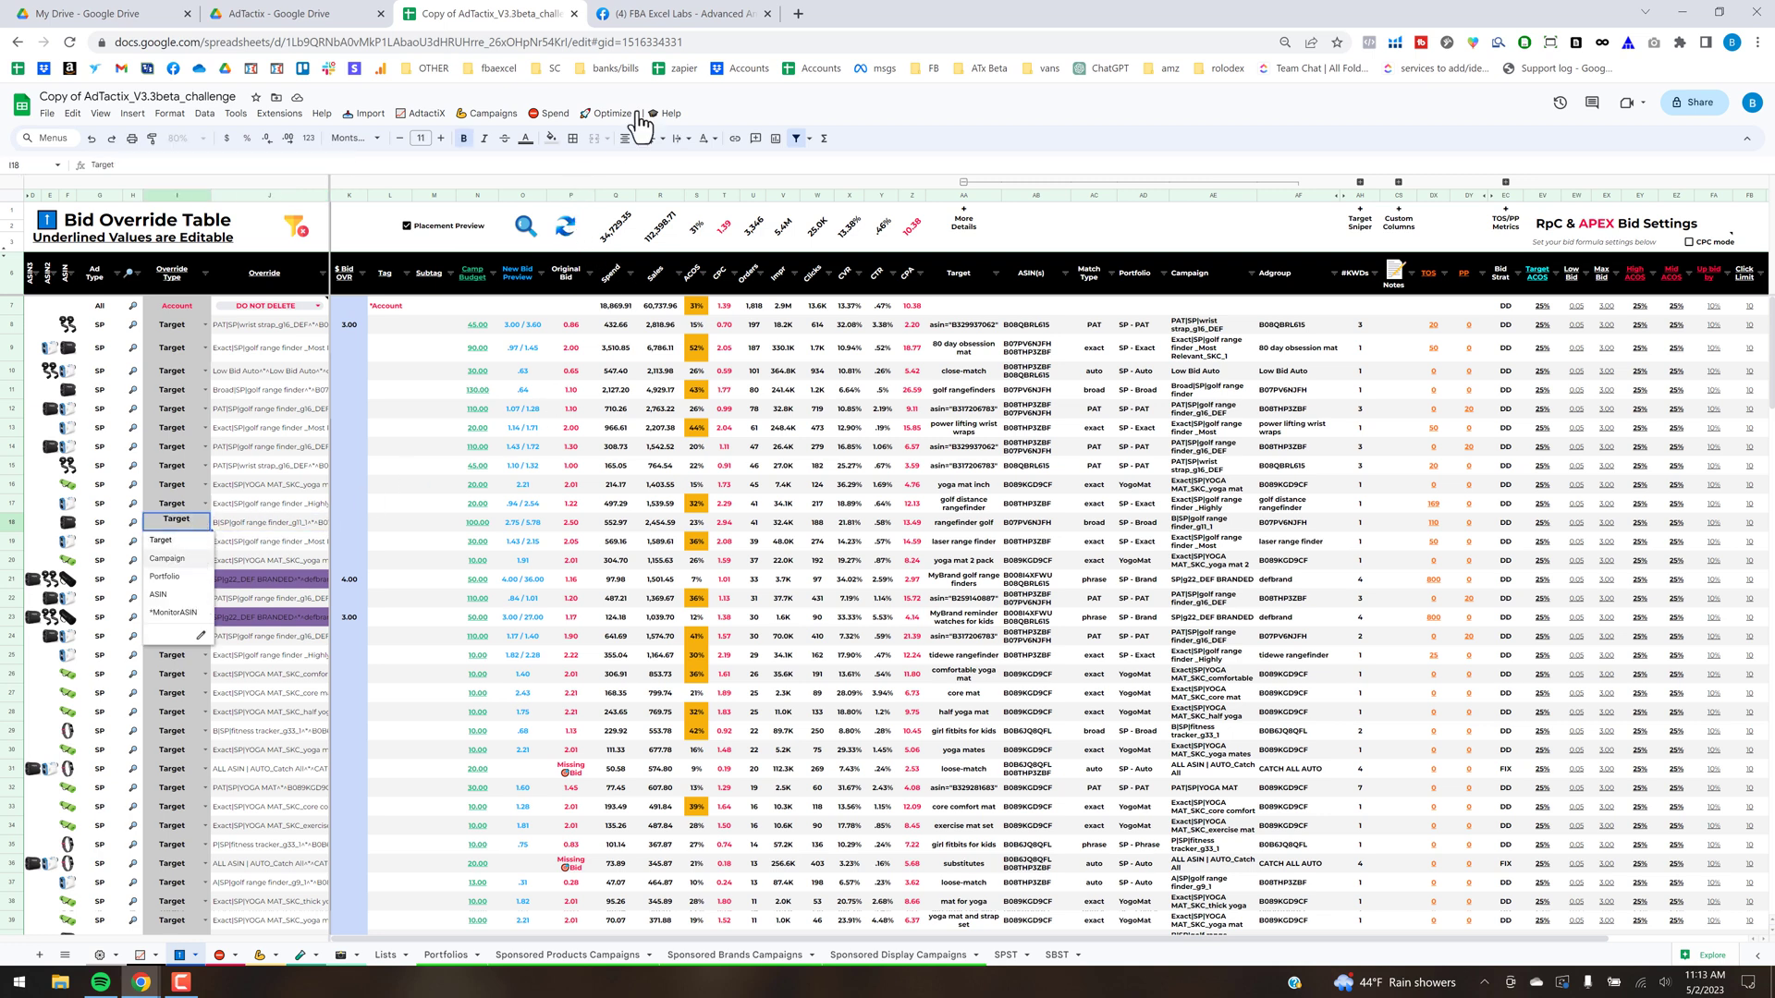
click(608, 113)
mouse_move(647, 167)
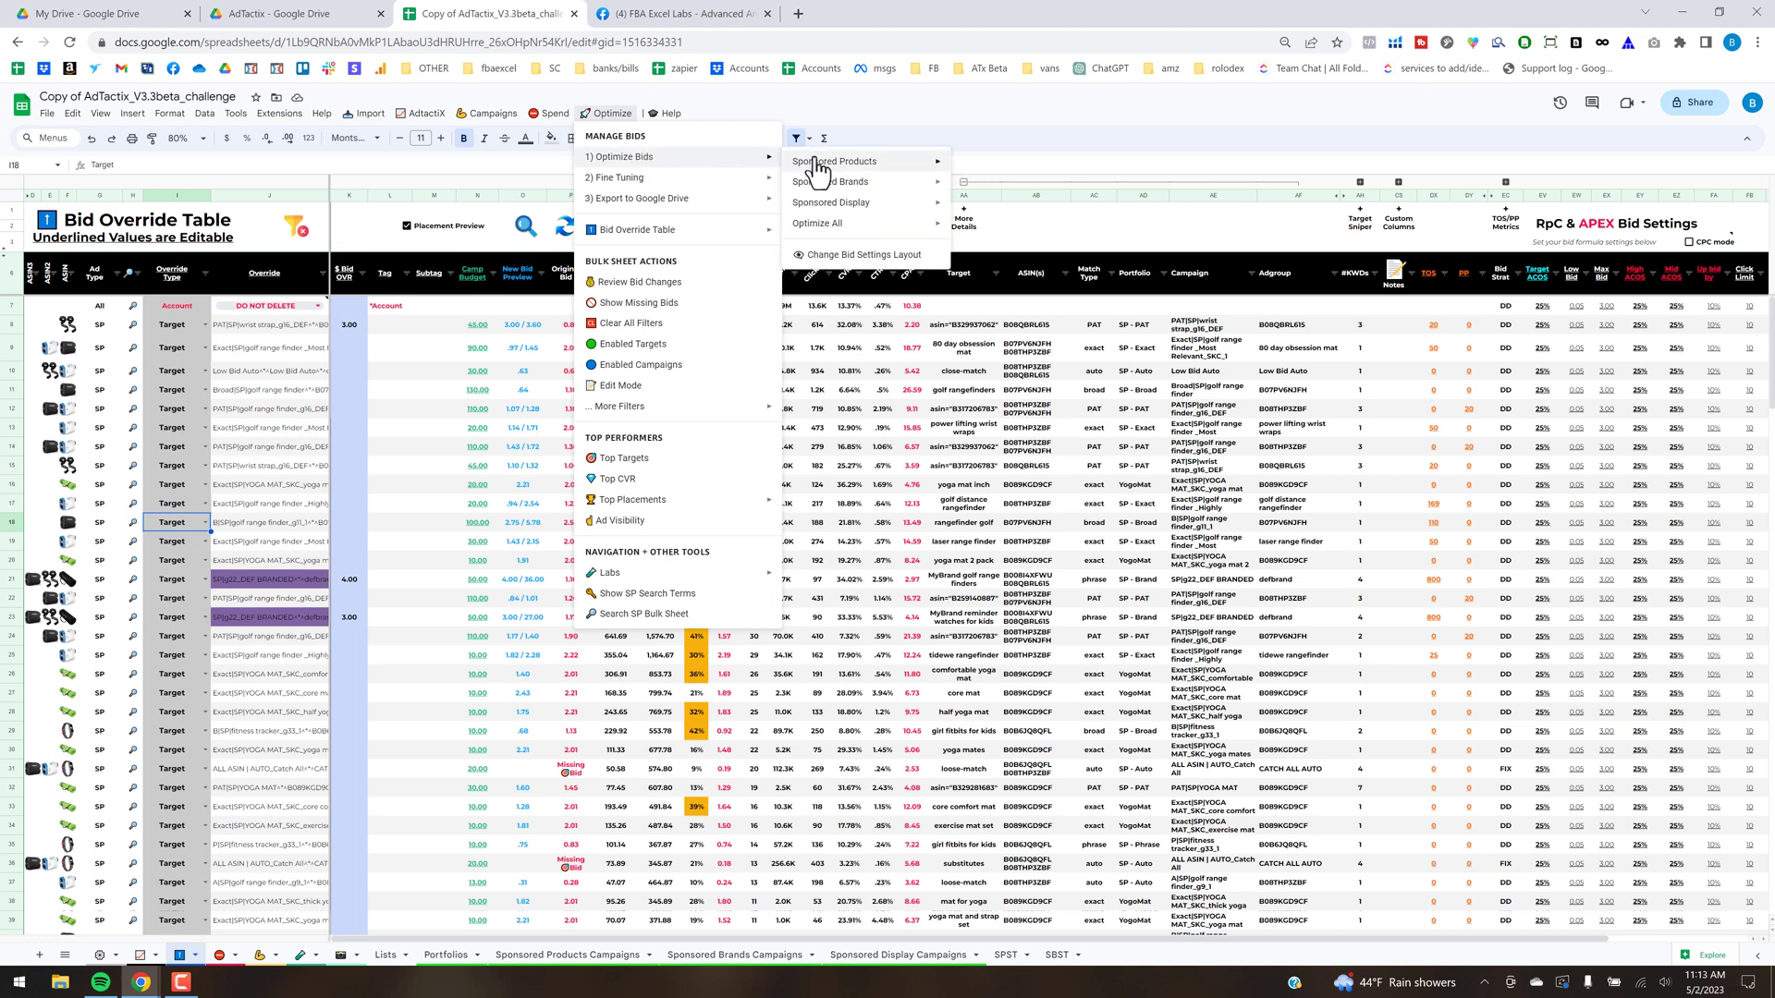
mouse_move(818, 165)
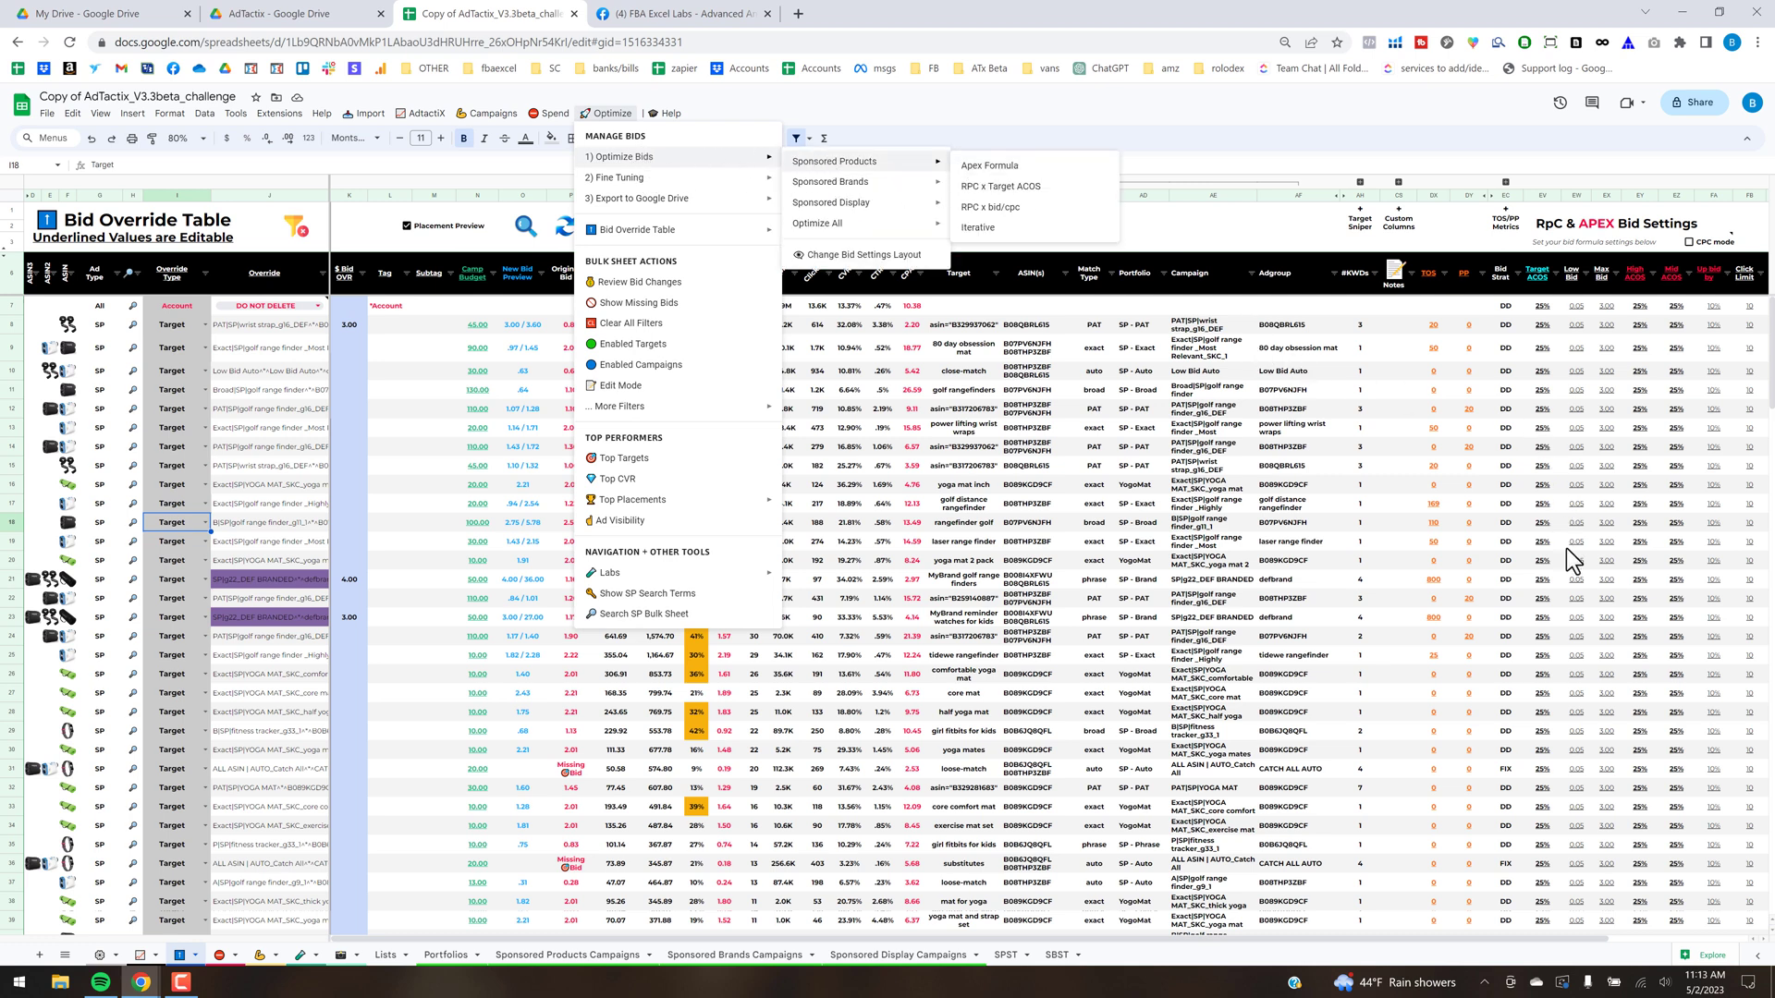
click(1549, 618)
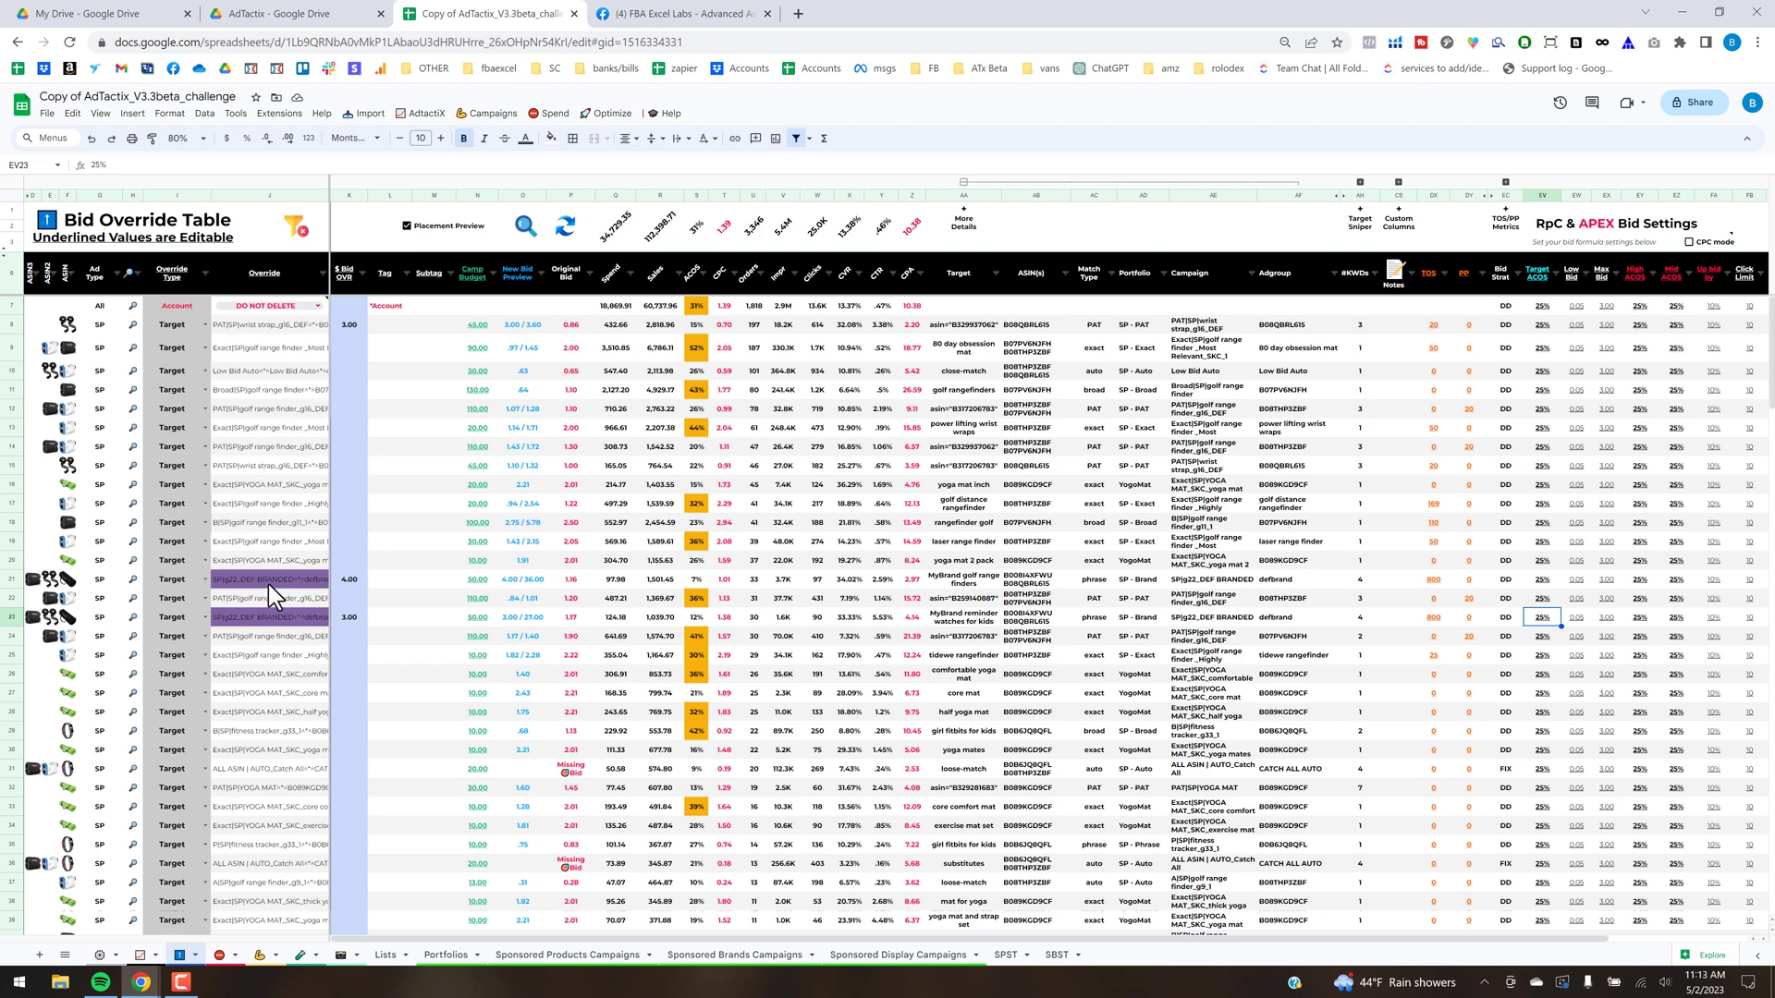
scroll(296, 703, down, 5)
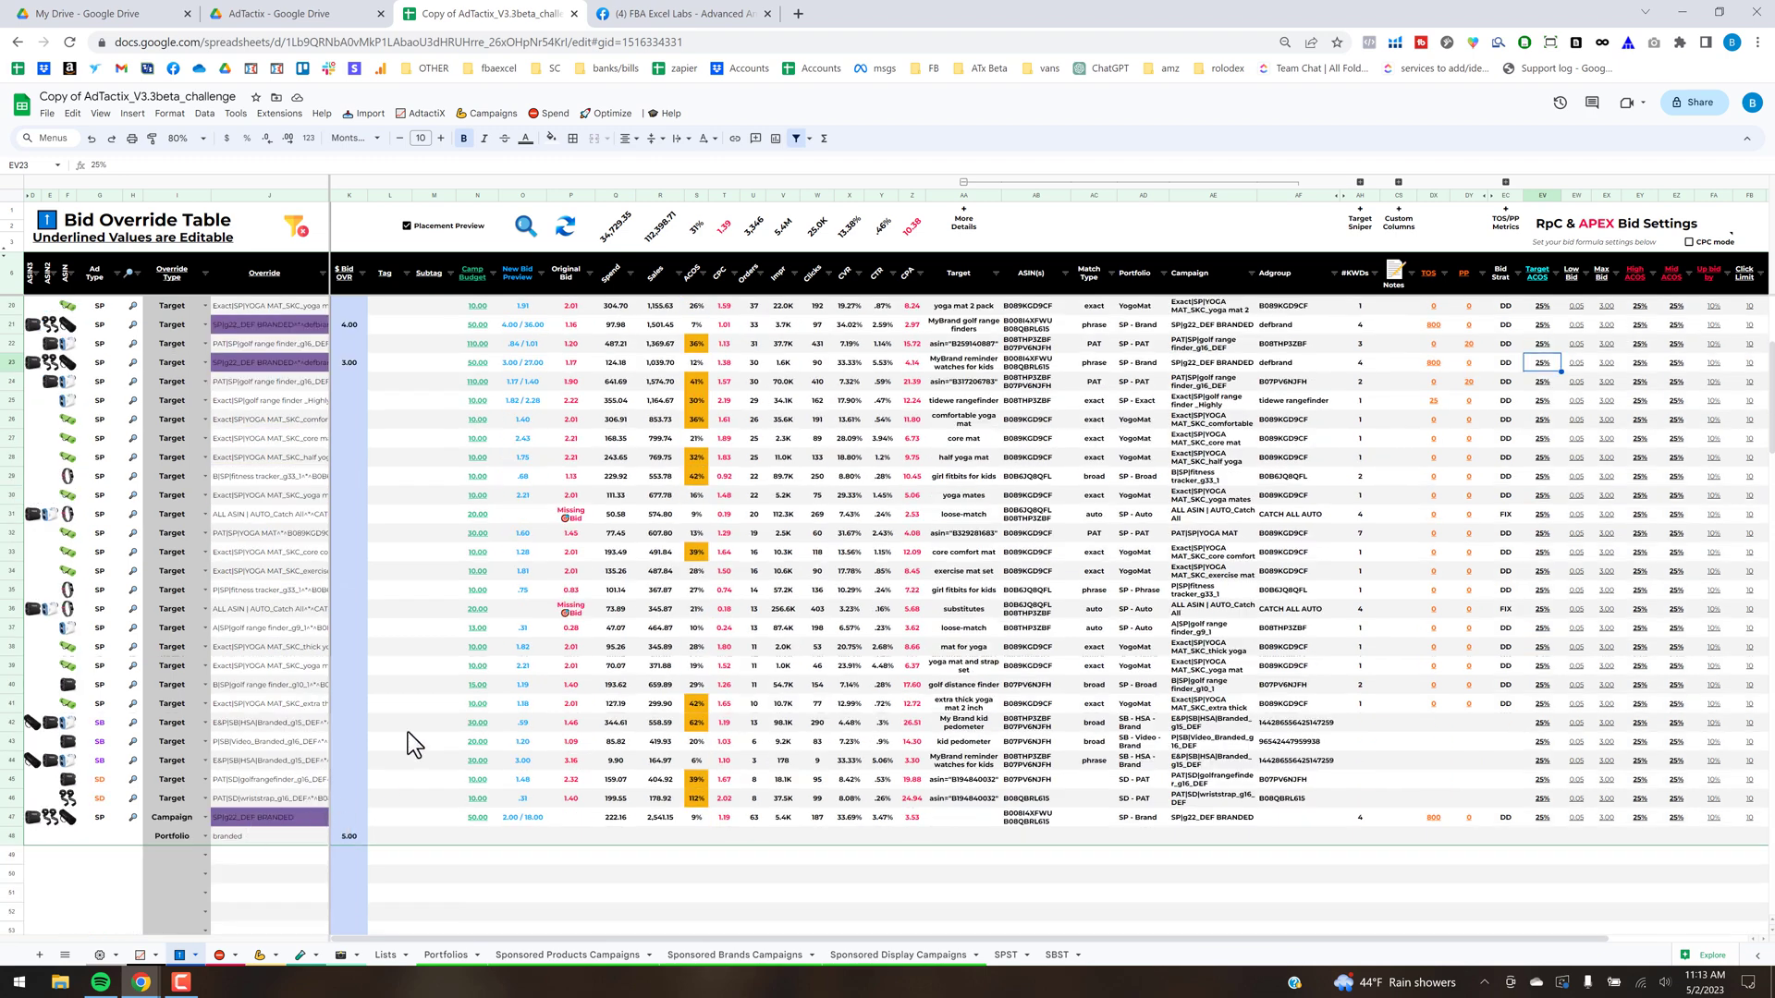